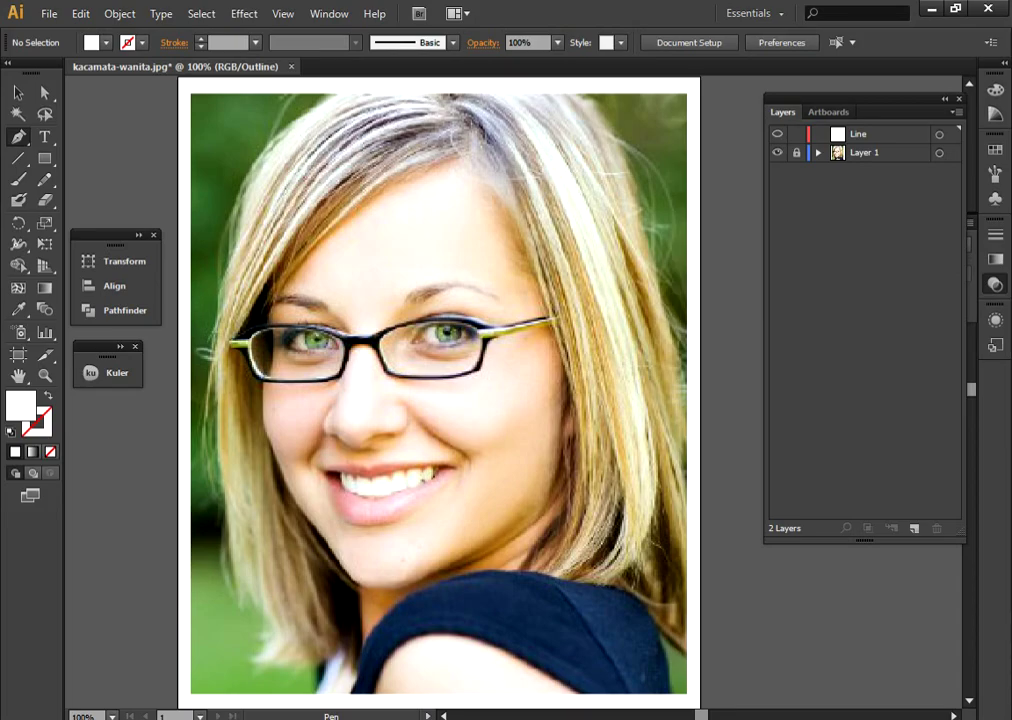
Step: On the Line layer, pen-trace the hair's right edge down to the photo's bottom-right corner
{"action": "left_click", "coordinate": [858, 133]}
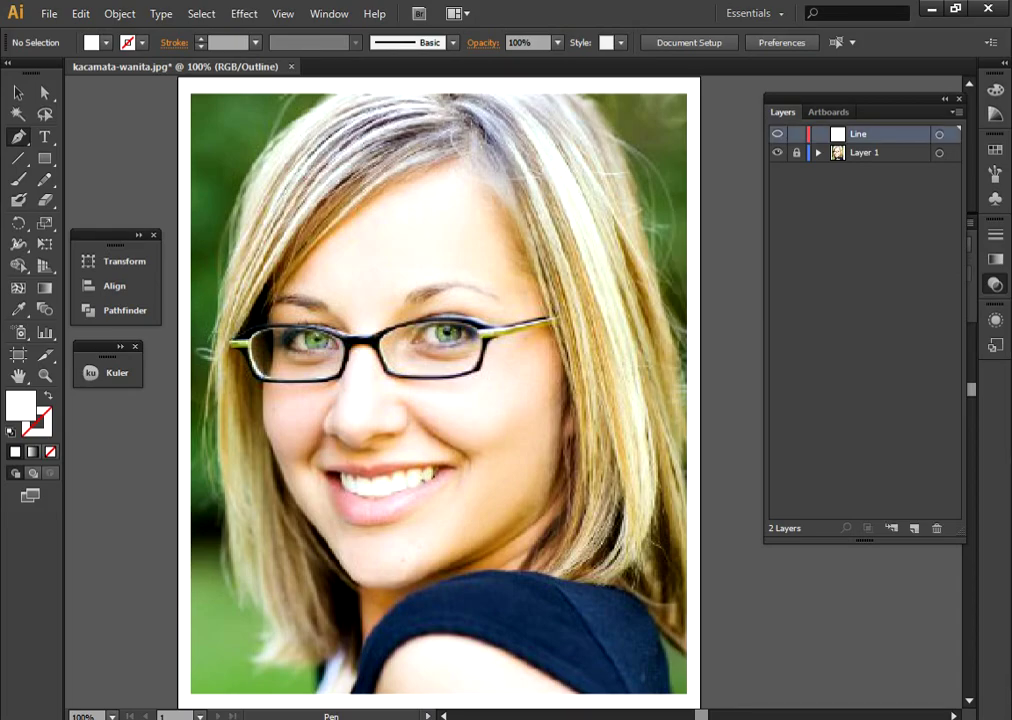
{"action": "left_click", "coordinate": [557, 97]}
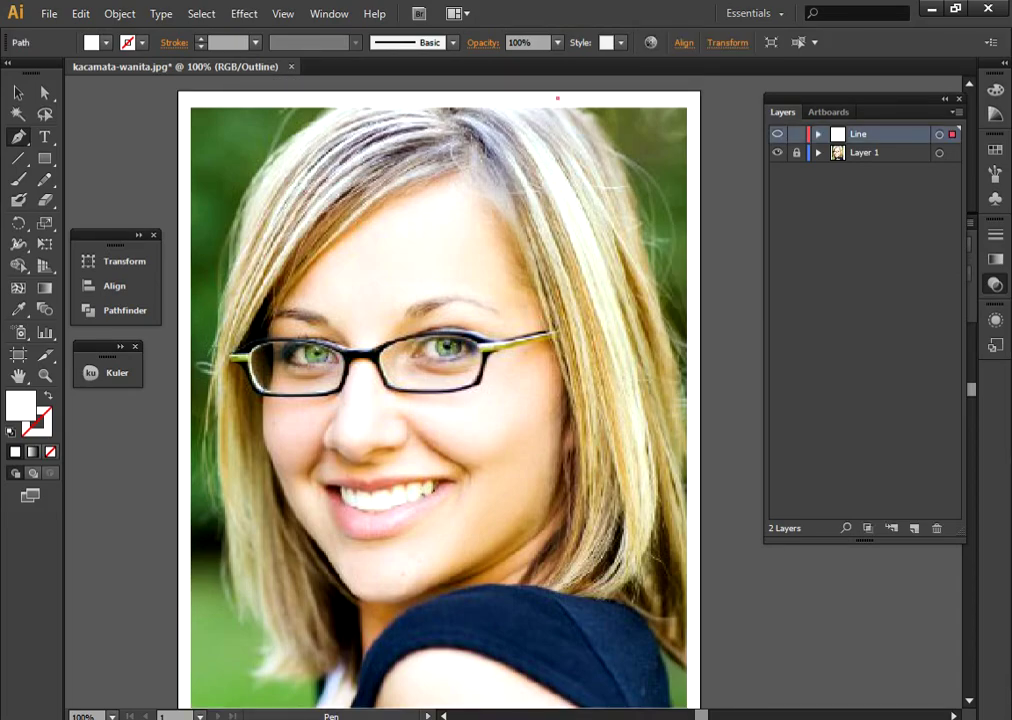
{"action": "left_click_drag", "start_coordinate": [654, 289], "coordinate": [677, 435]}
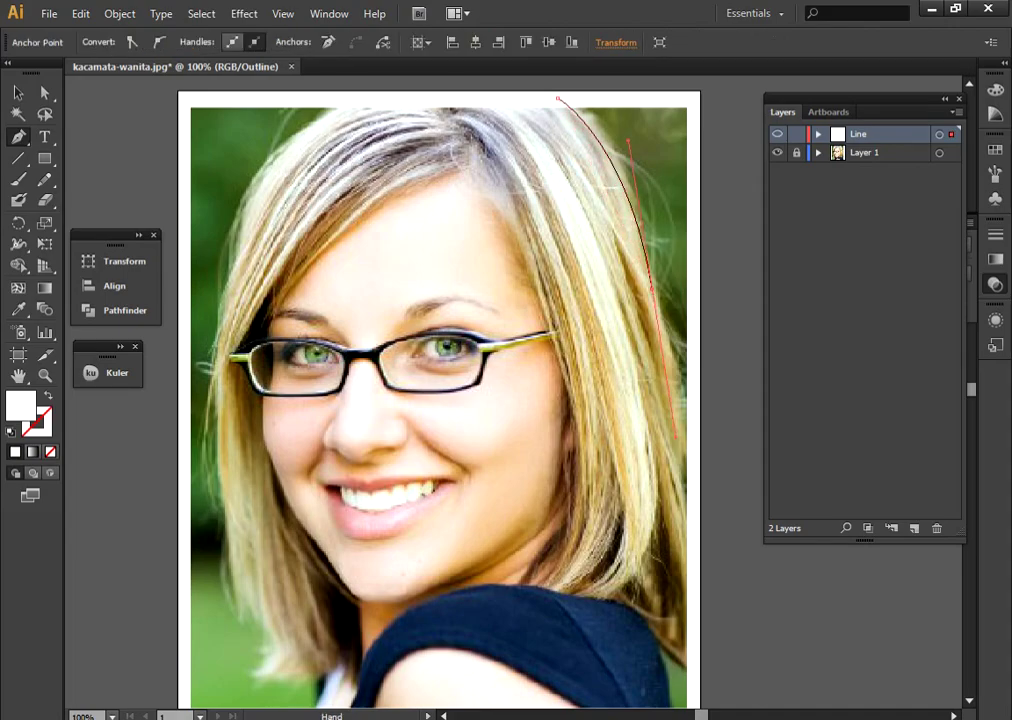
{"action": "left_click_drag", "start_coordinate": [531, 186], "coordinate": [505, 97]}
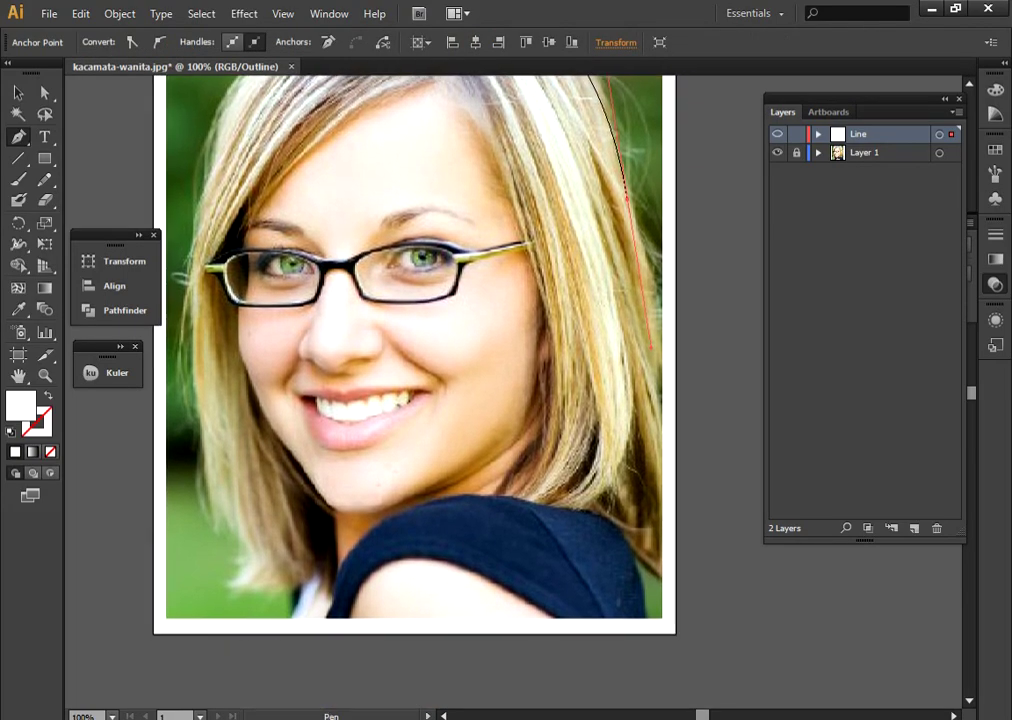
{"action": "left_click", "coordinate": [665, 580]}
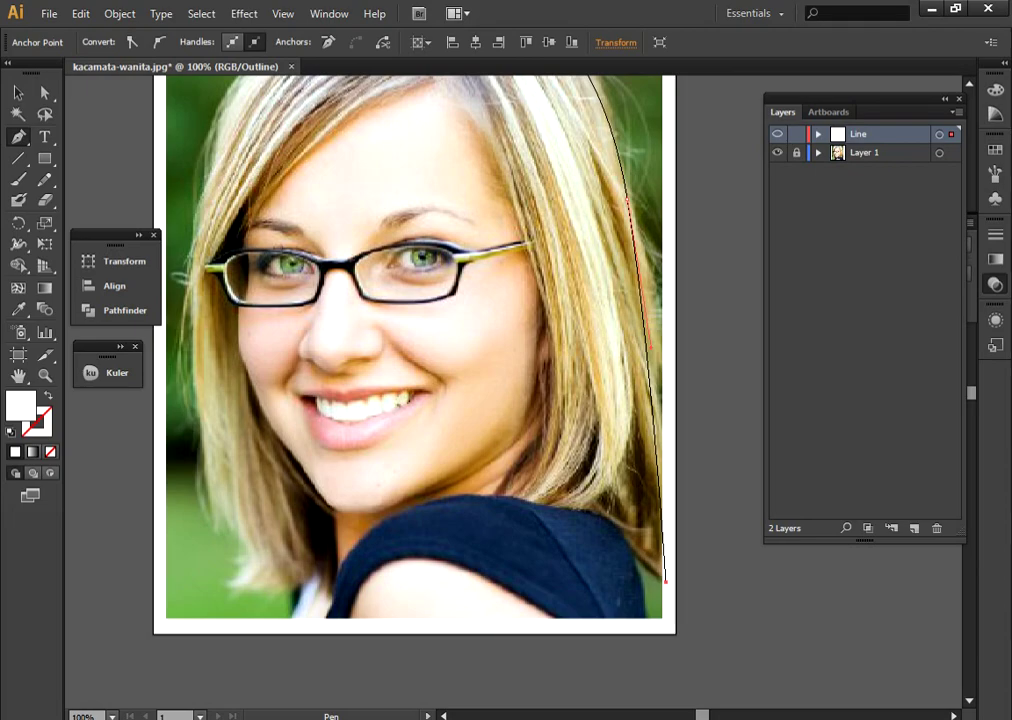
{"action": "left_click", "coordinate": [662, 618]}
Step: Trace the bare shoulder's top edge and left side as a curved path
{"action": "left_click_drag", "start_coordinate": [486, 590], "coordinate": [591, 509]}
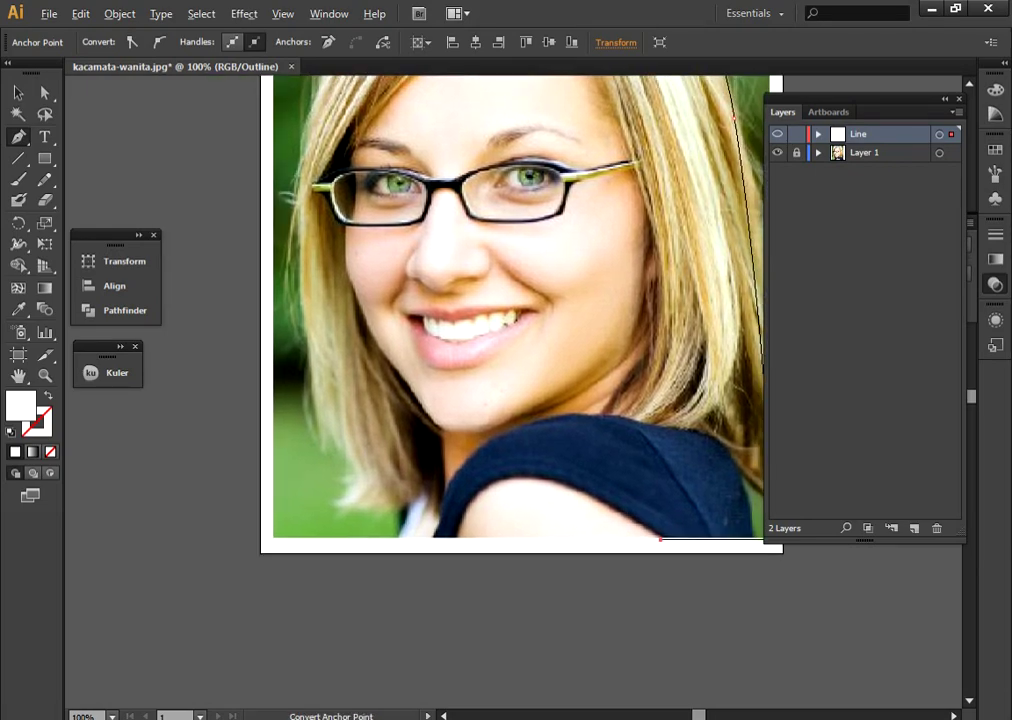
{"action": "scroll", "coordinate": [591, 509], "scroll_direction": "up", "scroll_amount": 1}
{"action": "left_click_drag", "start_coordinate": [493, 462], "coordinate": [423, 461]}
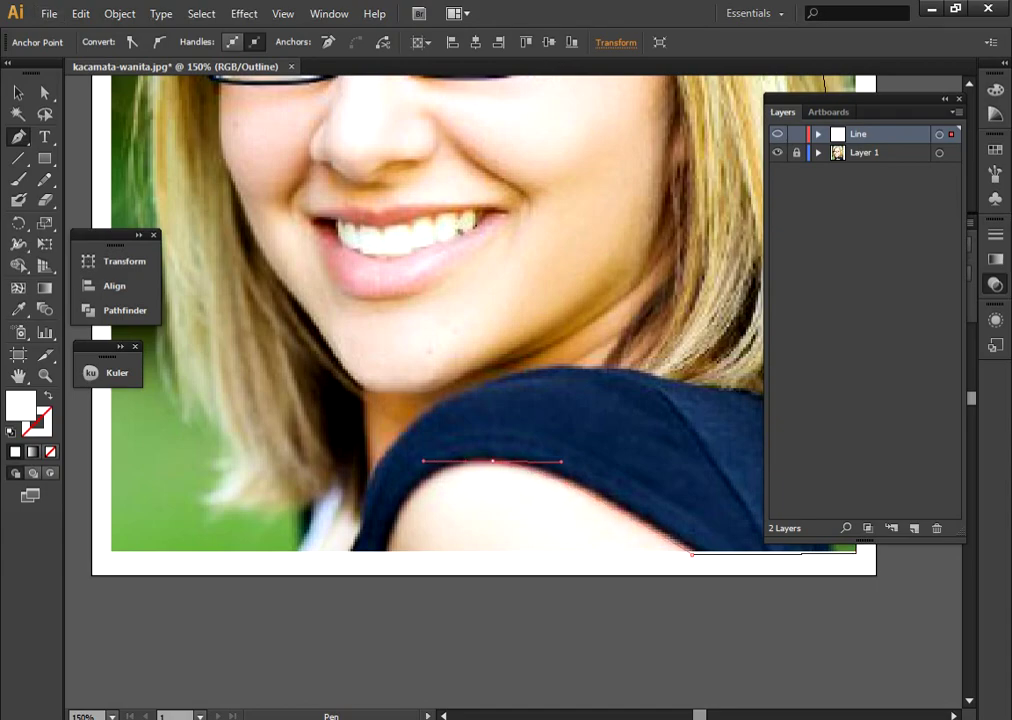
{"action": "left_click", "coordinate": [384, 555]}
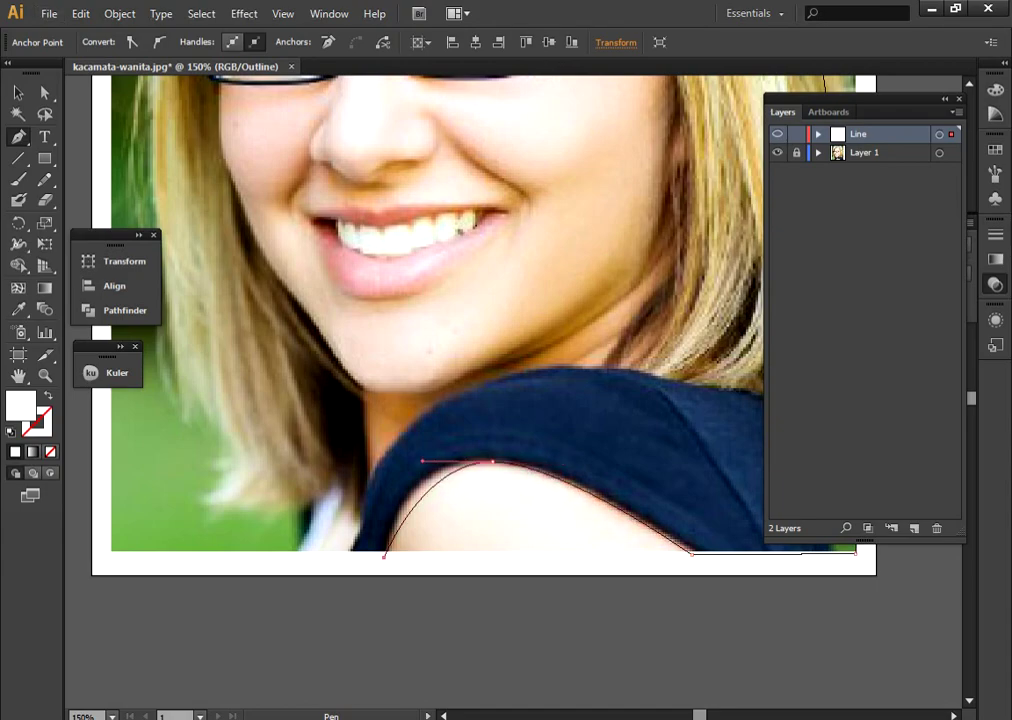
{"action": "left_click_drag", "start_coordinate": [384, 555], "coordinate": [372, 553]}
{"action": "key", "text": "Escape"}
Step: Trace along the photo's bottom edge and up the shoulder curve to a sharp corner
{"action": "left_click_drag", "start_coordinate": [500, 300], "coordinate": [439, 303]}
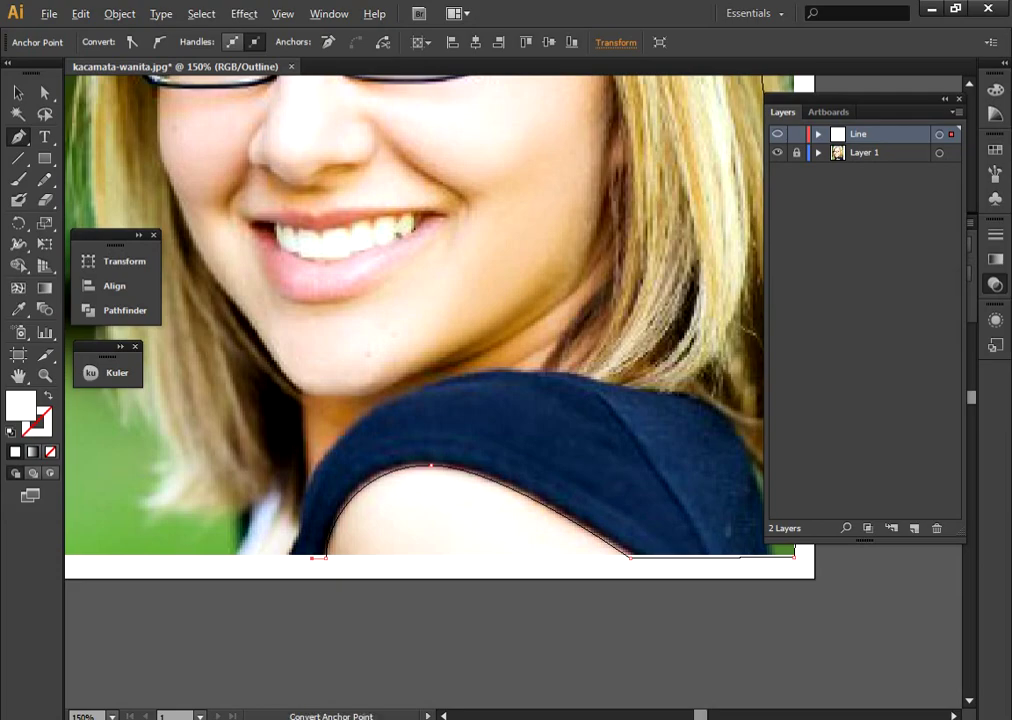
{"action": "scroll", "coordinate": [368, 523], "scroll_direction": "up", "scroll_amount": 1}
{"action": "left_click", "coordinate": [262, 566]}
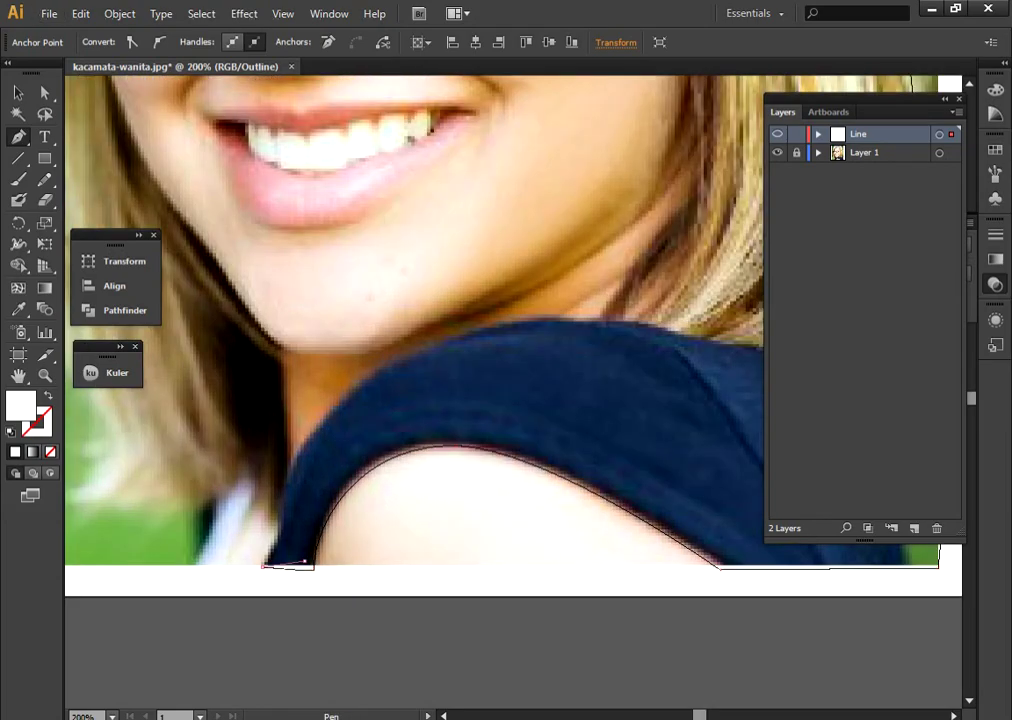
{"action": "left_click_drag", "start_coordinate": [434, 433], "coordinate": [527, 424]}
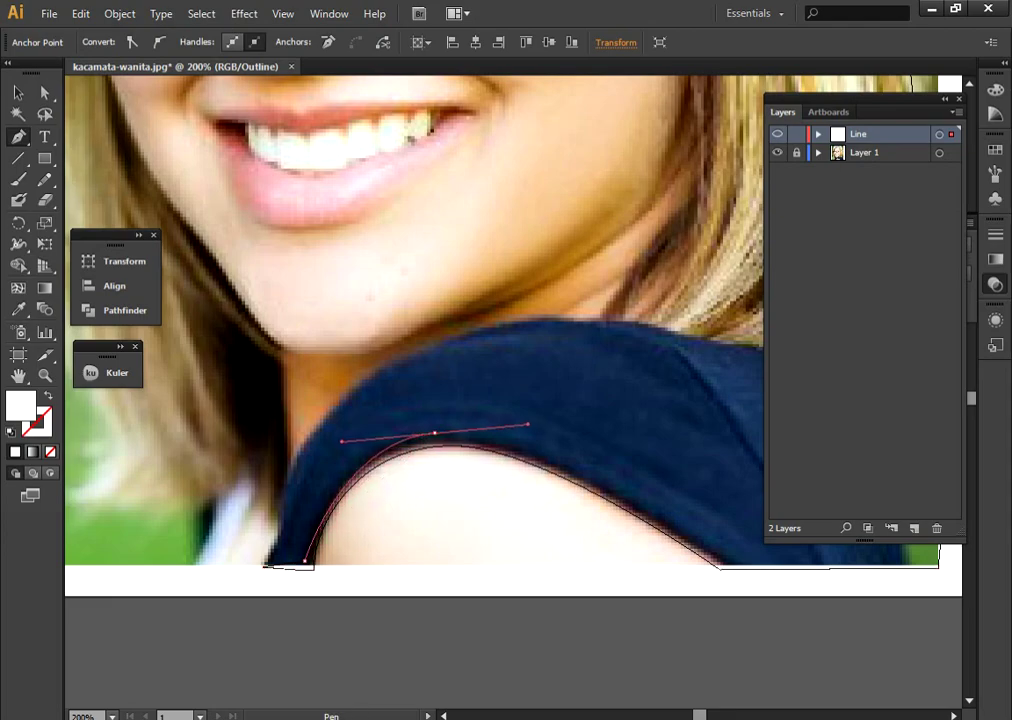
{"action": "key", "text": "ctrl+shift+a"}
{"action": "mouse_move", "coordinate": [427, 439]}
{"action": "left_mouse_down"}
{"action": "mouse_move", "coordinate": [524, 425]}
{"action": "mouse_move", "coordinate": [361, 380]}
{"action": "left_mouse_up"}
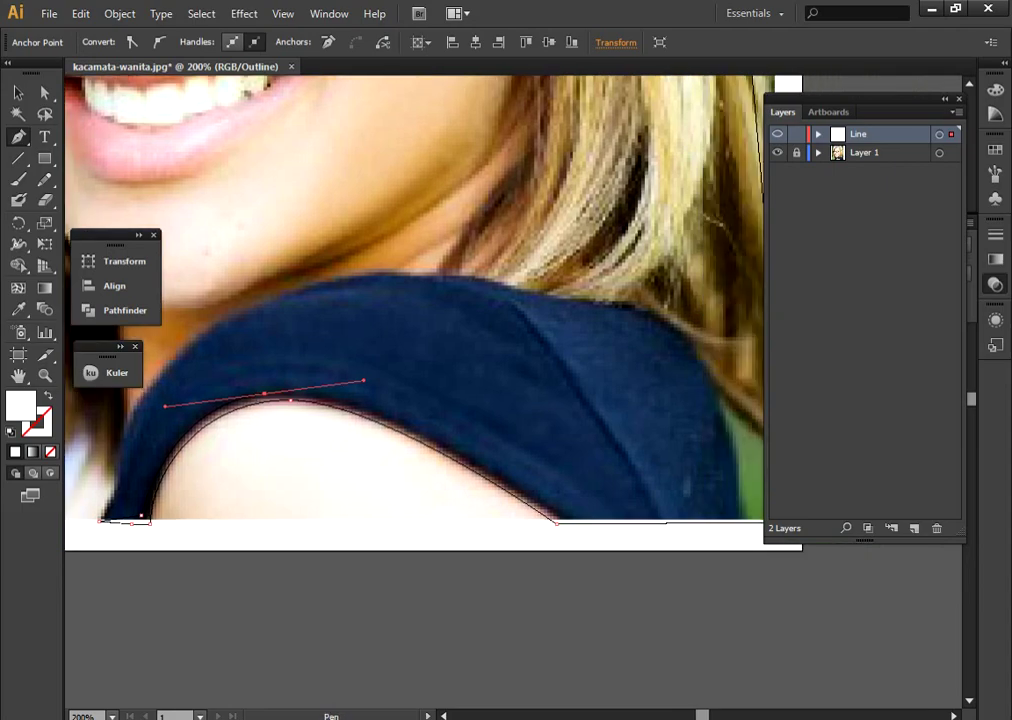
{"action": "left_click", "coordinate": [264, 394]}
Step: Outline the dark shirt's neckline and strap up toward the neck
{"action": "left_click_drag", "start_coordinate": [450, 400], "coordinate": [278, 400]}
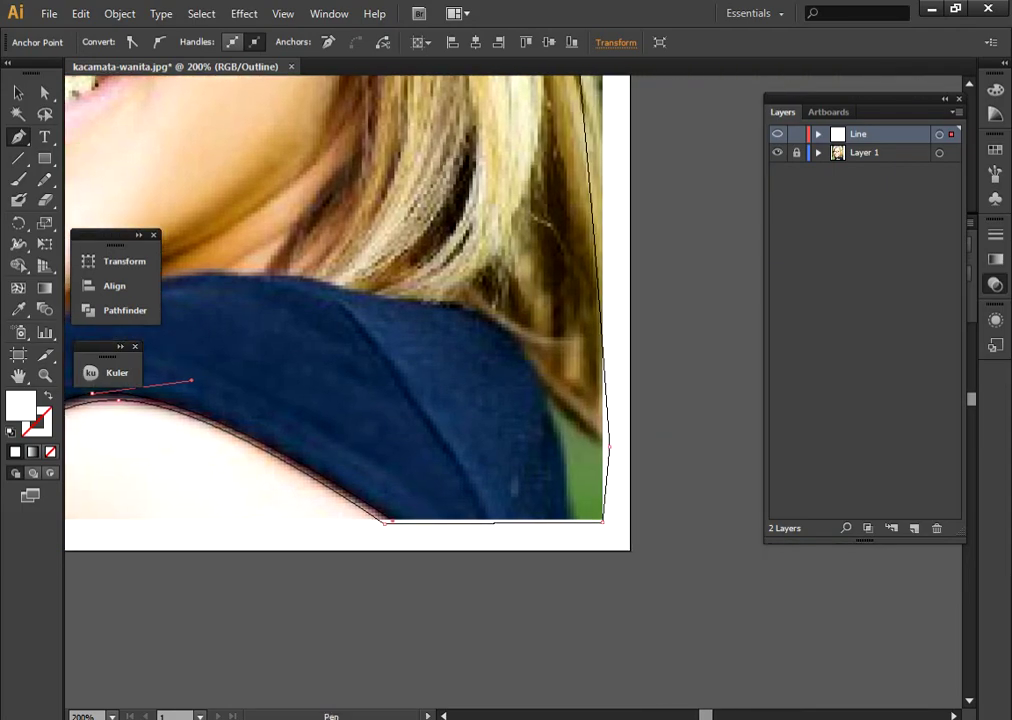
{"action": "left_click_drag", "start_coordinate": [191, 380], "coordinate": [219, 440]}
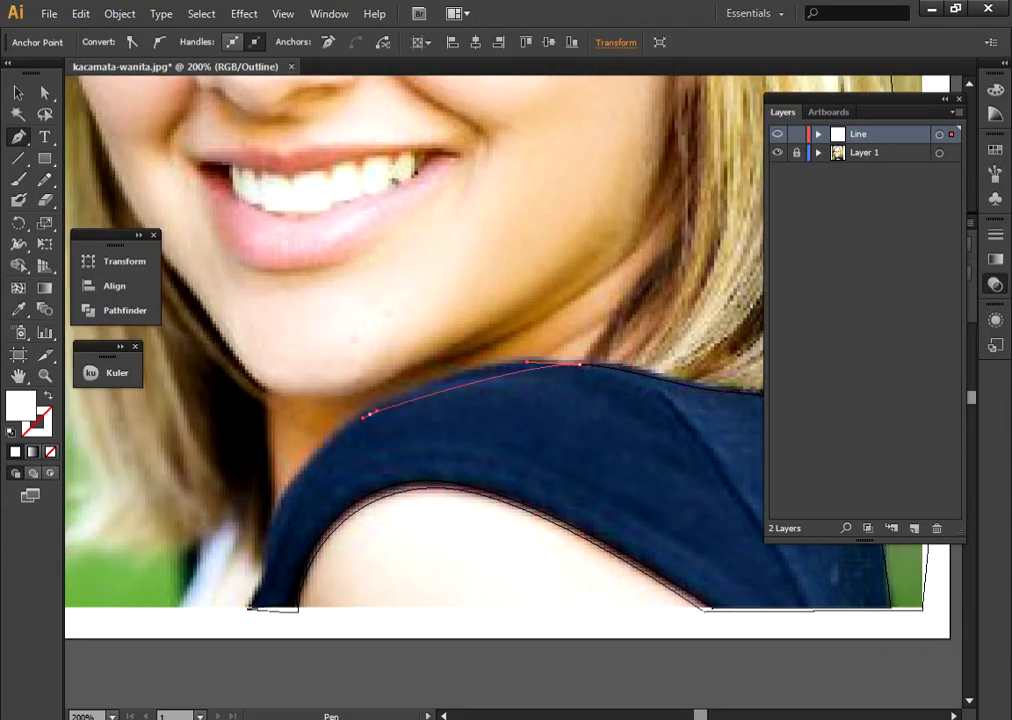
{"action": "left_click_drag", "start_coordinate": [370, 413], "coordinate": [310, 455]}
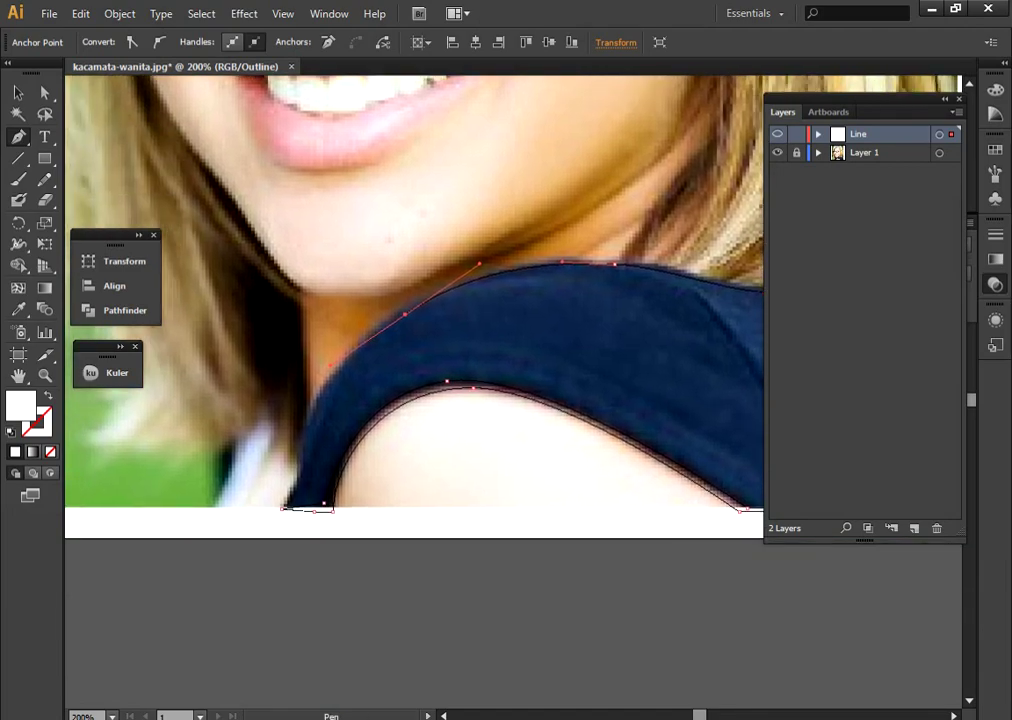
{"action": "mouse_move", "coordinate": [286, 507]}
{"action": "left_mouse_down"}
{"action": "mouse_move", "coordinate": [273, 590]}
{"action": "mouse_move", "coordinate": [279, 522]}
{"action": "left_mouse_up"}
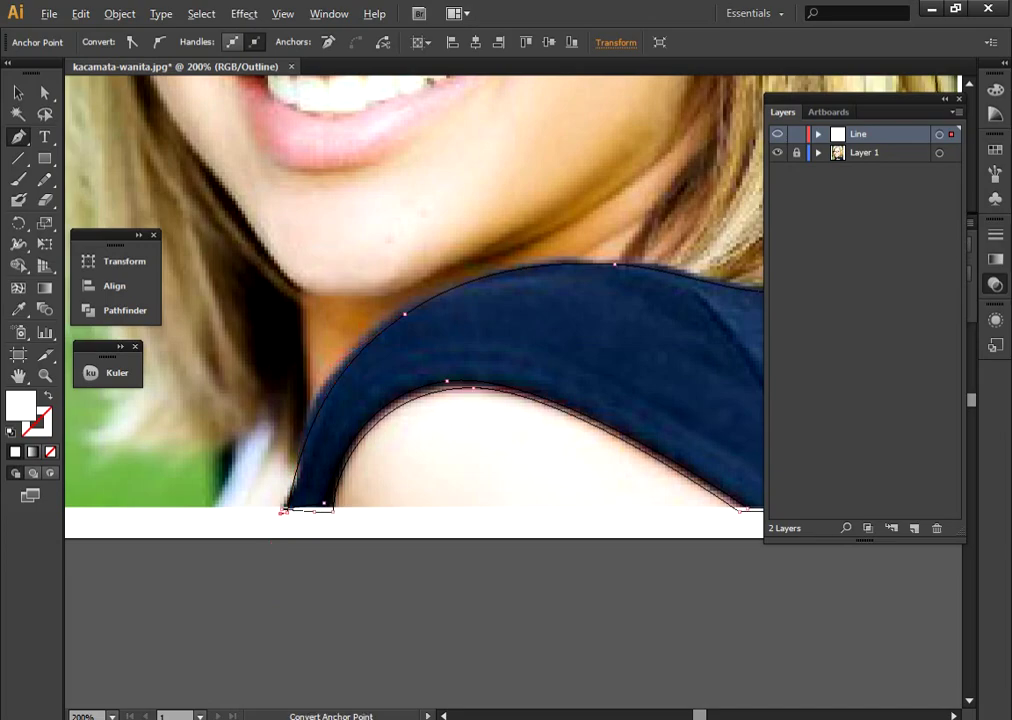
{"action": "scroll", "coordinate": [318, 415], "scroll_direction": "up", "scroll_amount": 1, "text": "alt"}
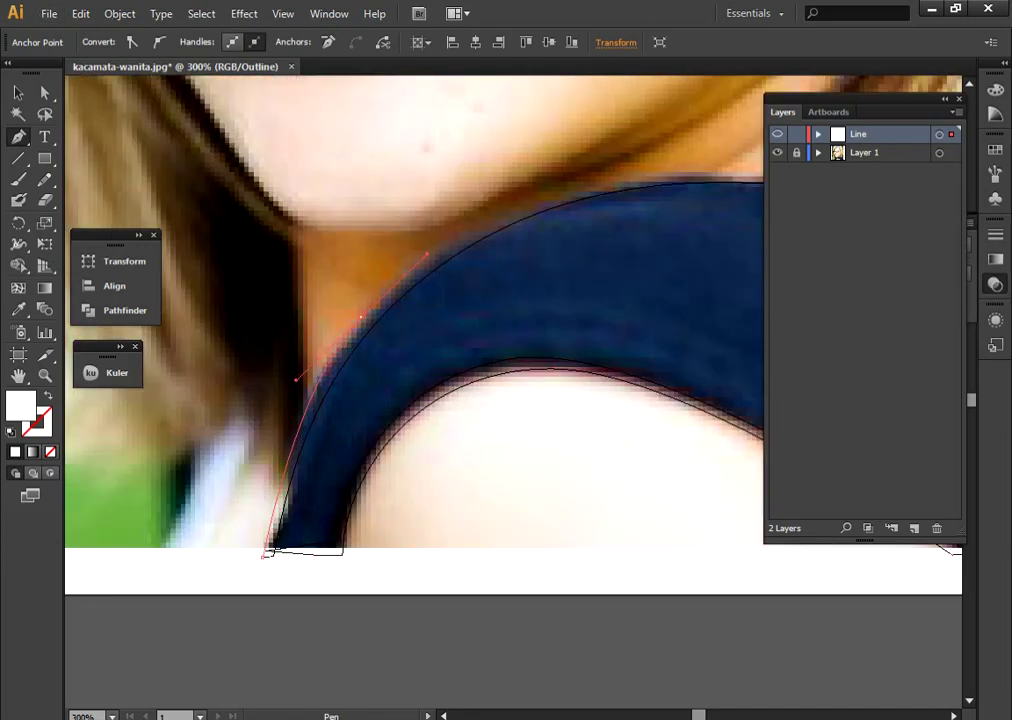
{"action": "left_click_drag", "start_coordinate": [400, 300], "coordinate": [242, 482]}
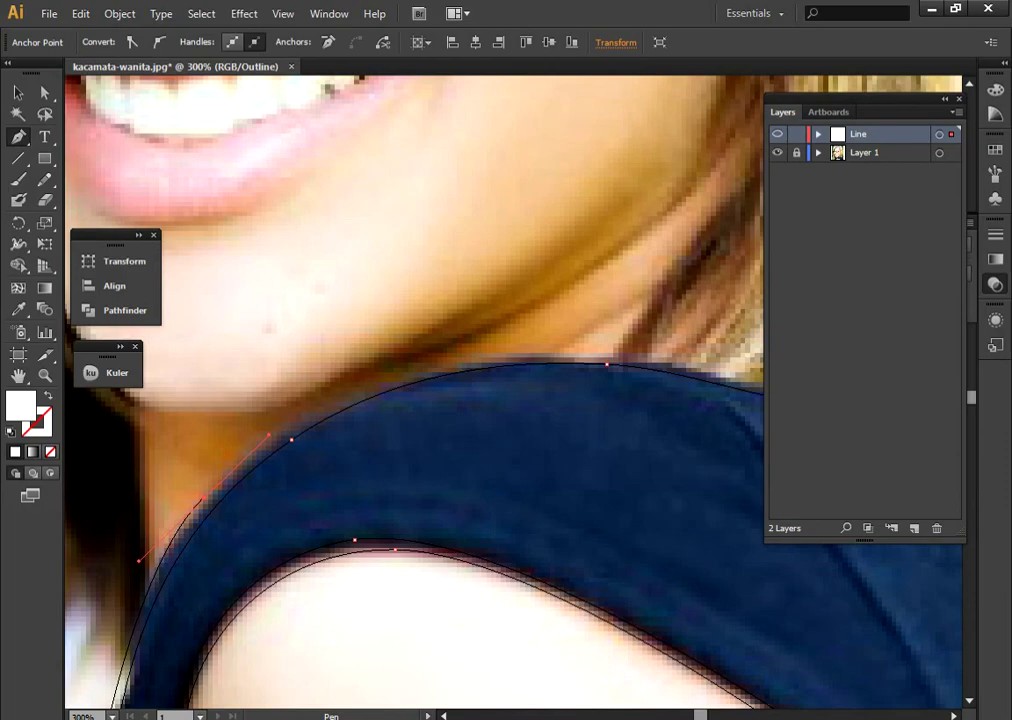
{"action": "left_click_drag", "start_coordinate": [524, 355], "coordinate": [631, 349]}
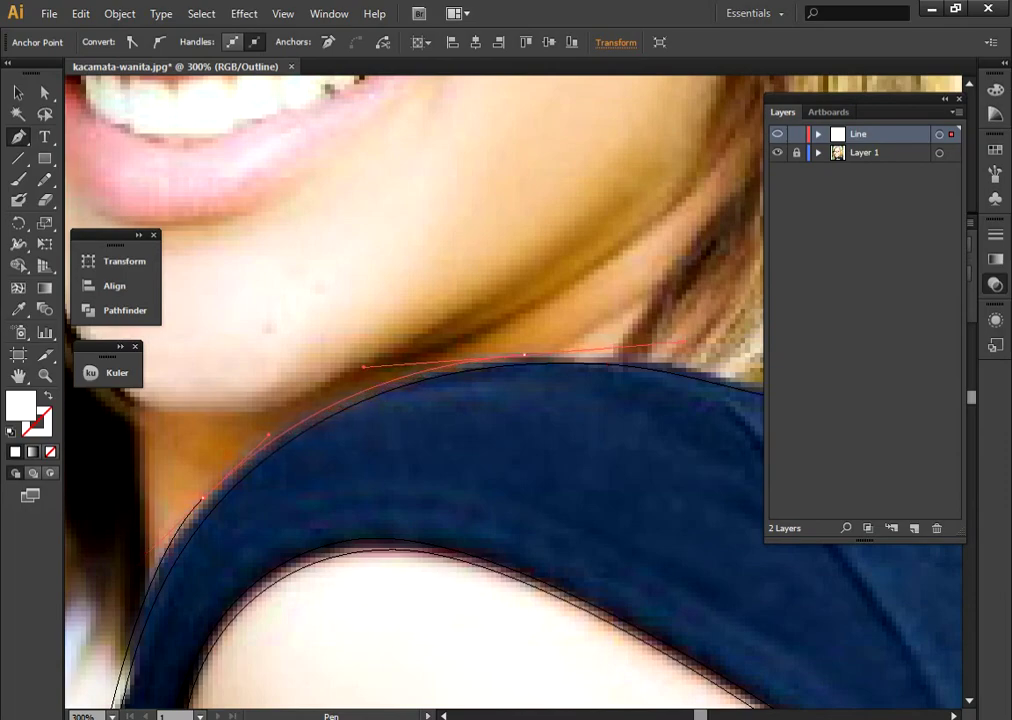
{"action": "left_click_drag", "start_coordinate": [495, 278], "coordinate": [225, 380]}
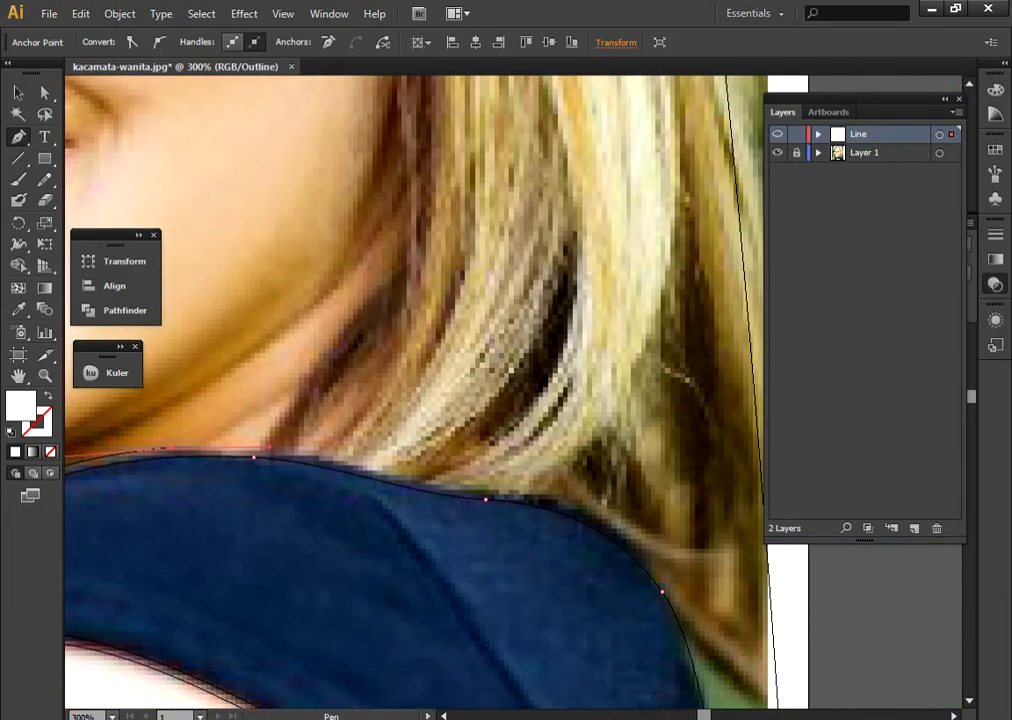
{"action": "key", "text": "ctrl+minus"}
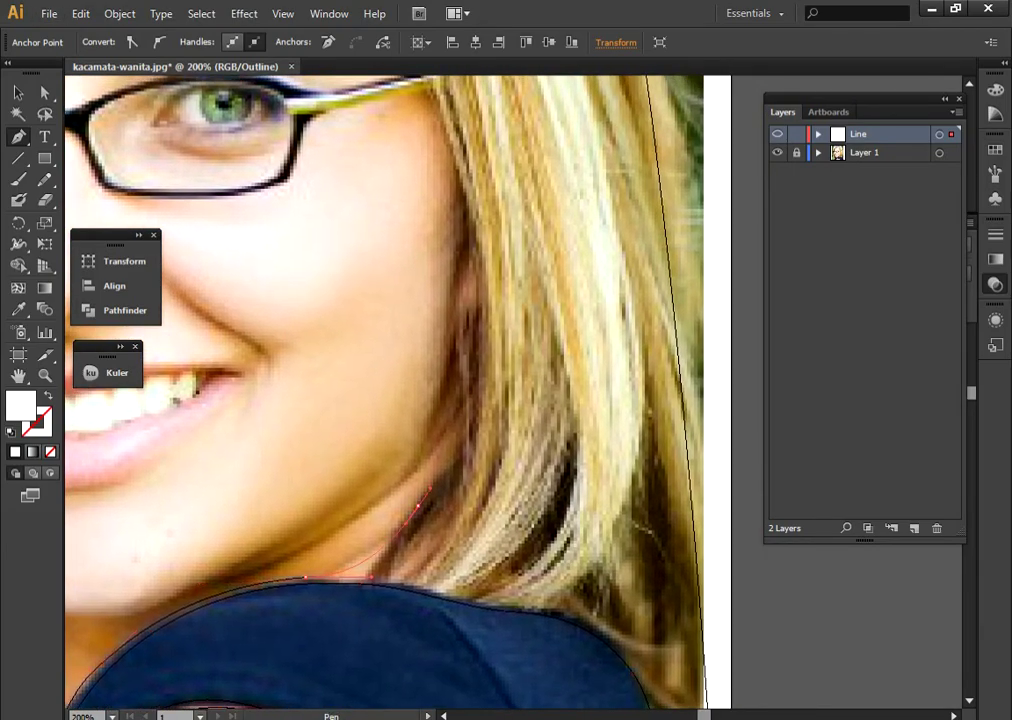
Step: Add a jaw anchor above the neckline and bring the glasses and hairline into view
{"action": "mouse_move", "coordinate": [418, 504]}
{"action": "left_mouse_down"}
{"action": "mouse_move", "coordinate": [445, 432]}
{"action": "mouse_move", "coordinate": [622, 324]}
{"action": "left_mouse_up"}
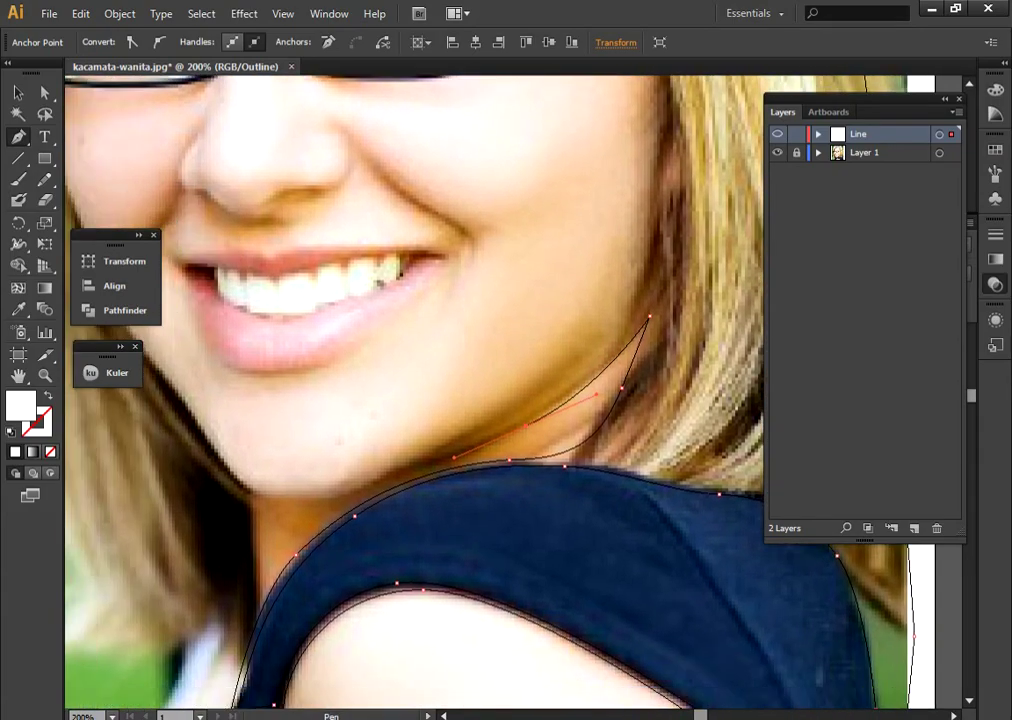
{"action": "scroll", "coordinate": [622, 324], "scroll_direction": "up", "scroll_amount": 1}
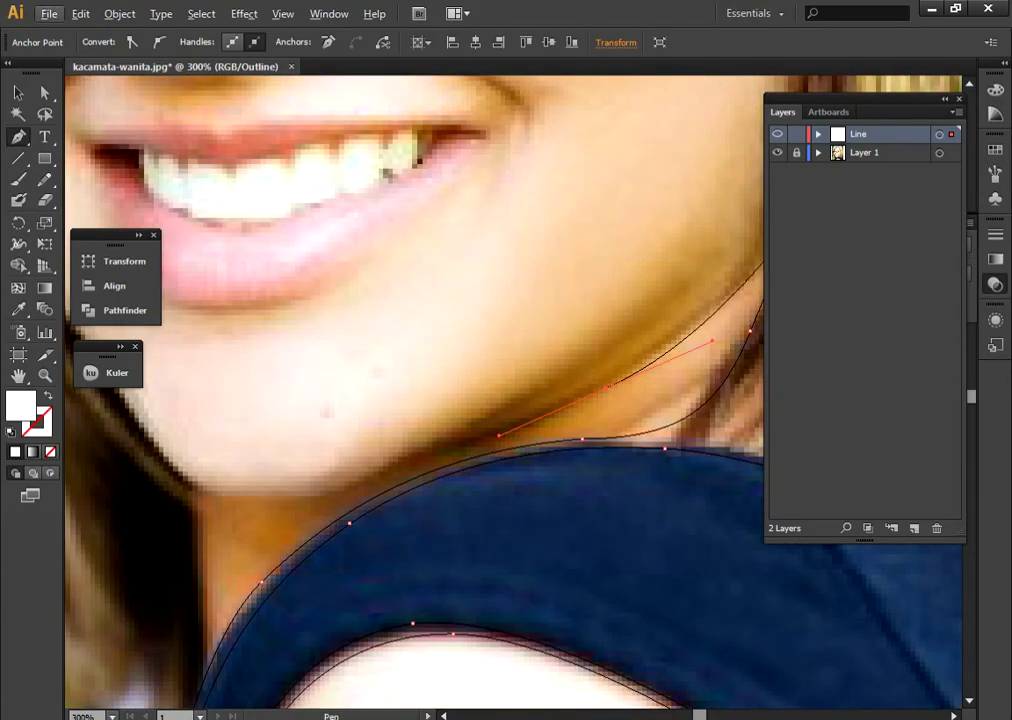
{"action": "mouse_move", "coordinate": [622, 324]}
{"action": "left_mouse_down"}
{"action": "mouse_move", "coordinate": [470, 411]}
{"action": "mouse_move", "coordinate": [401, 496]}
{"action": "mouse_move", "coordinate": [364, 626]}
{"action": "left_mouse_up"}
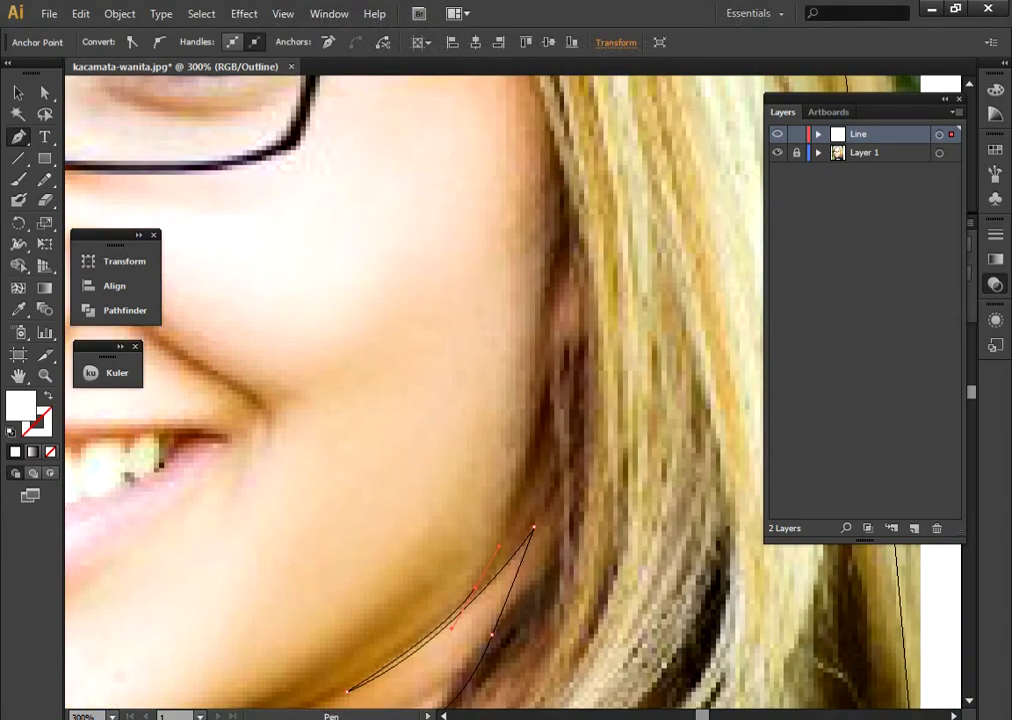
{"action": "left_click_drag", "start_coordinate": [364, 626], "coordinate": [355, 686]}
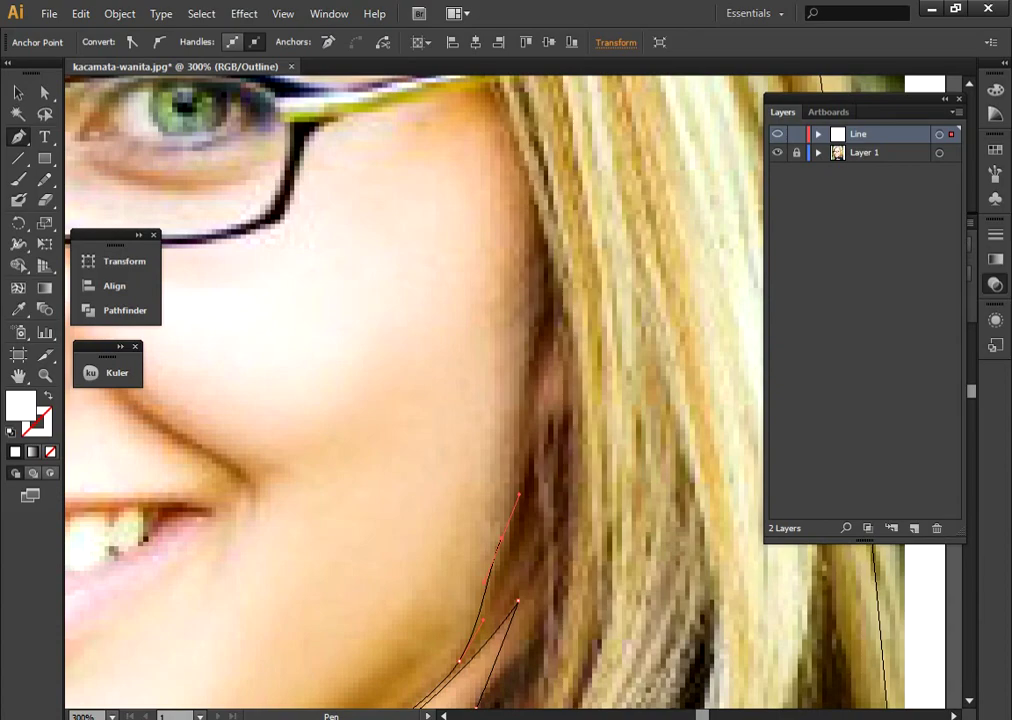
{"action": "scroll", "coordinate": [400, 400], "scroll_direction": "up", "scroll_amount": 3}
{"action": "scroll", "coordinate": [400, 400], "scroll_direction": "up", "scroll_amount": 2}
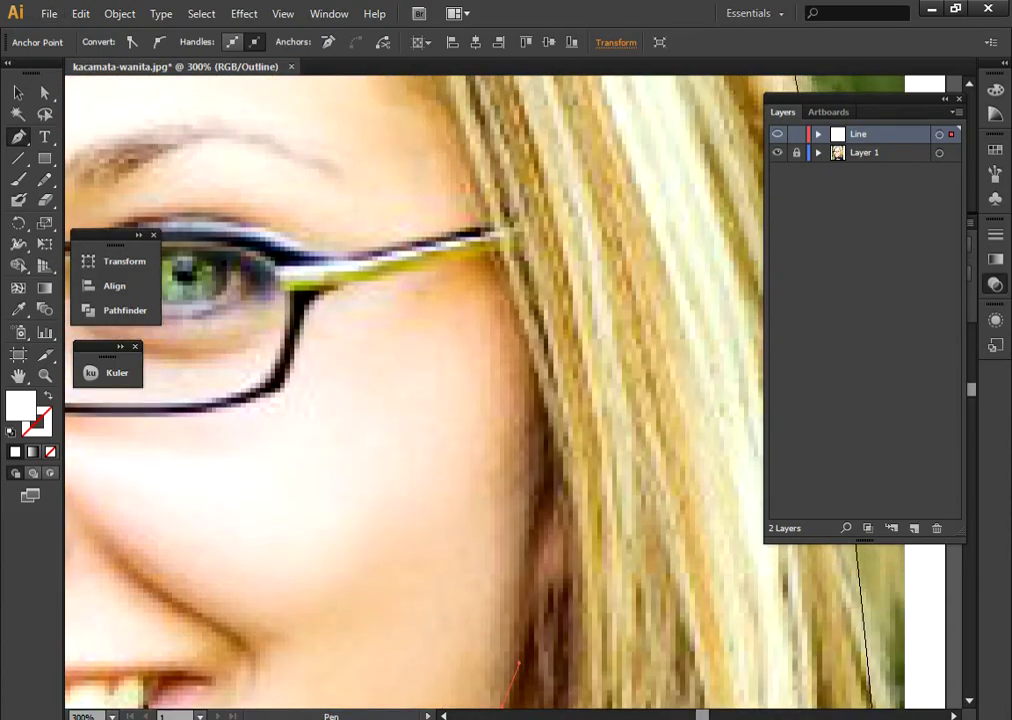
{"action": "left_click_drag", "start_coordinate": [420, 400], "coordinate": [475, 568]}
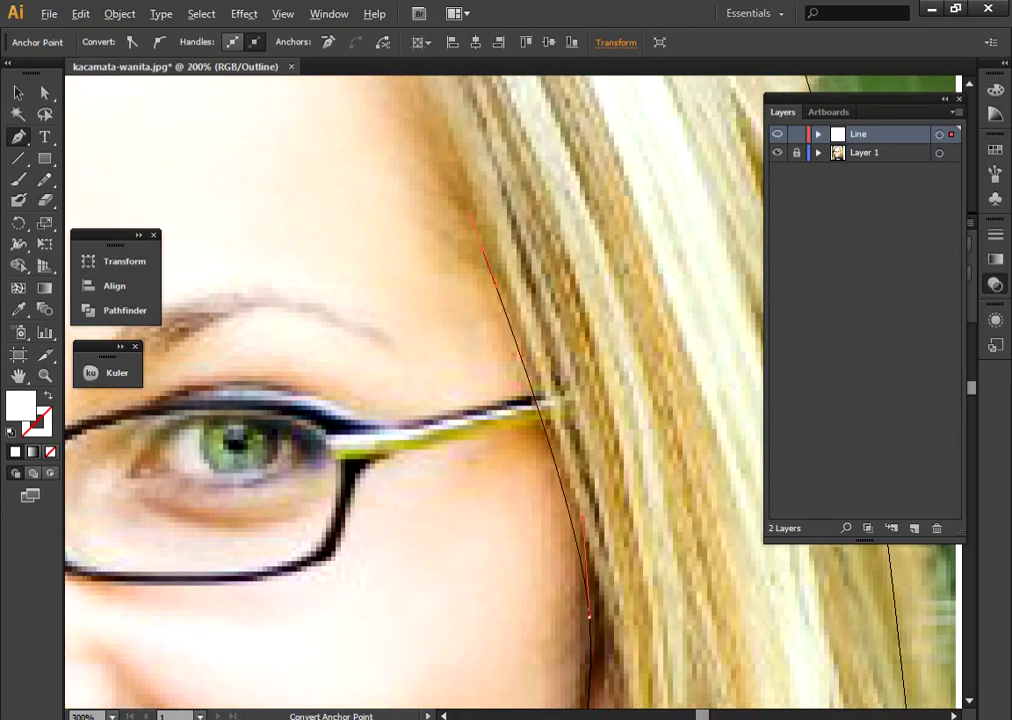
{"action": "scroll", "coordinate": [480, 390], "scroll_direction": "down", "scroll_amount": 1}
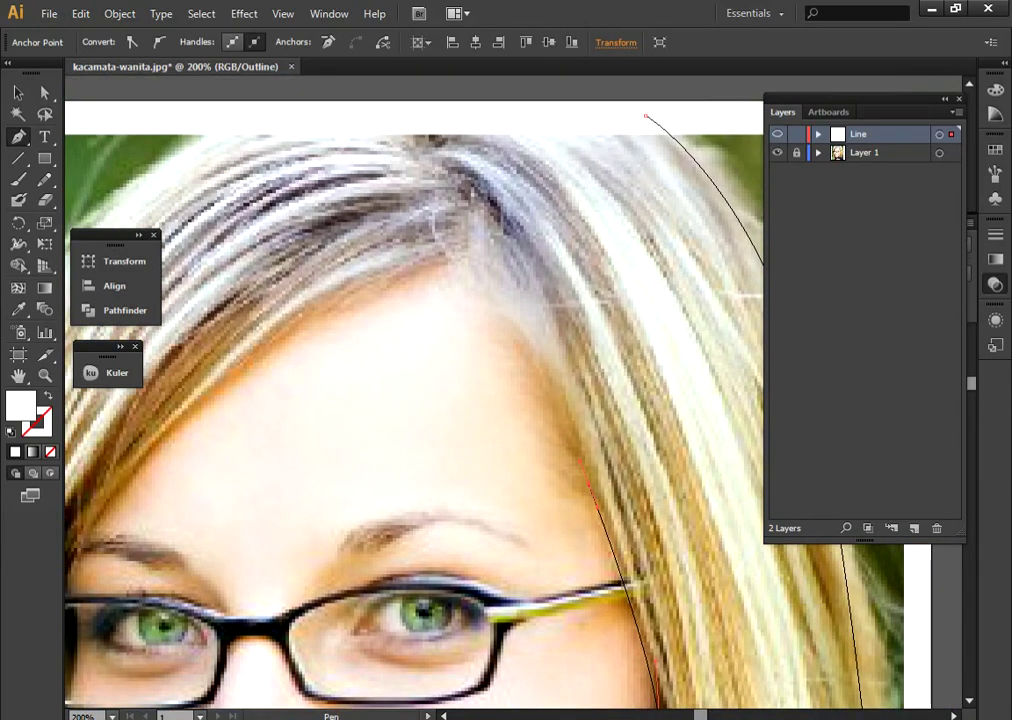
{"action": "left_click_drag", "start_coordinate": [420, 400], "coordinate": [451, 388]}
Step: Trace the hairline from the hair parting left across the forehead
{"action": "left_click_drag", "start_coordinate": [485, 262], "coordinate": [430, 251]}
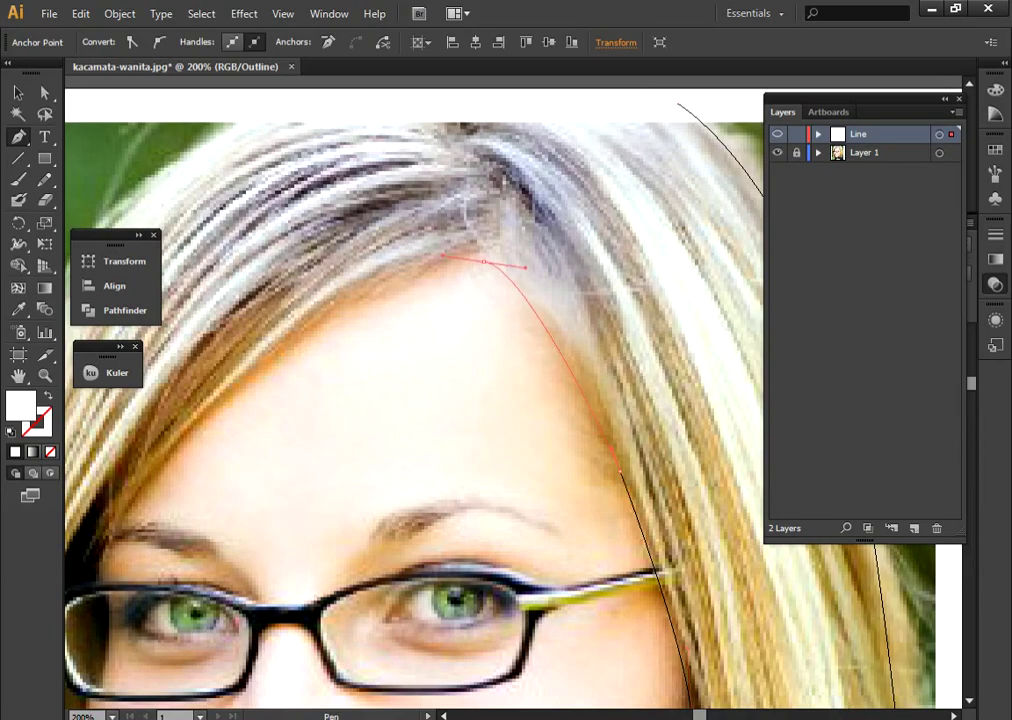
{"action": "left_click_drag", "start_coordinate": [540, 273], "coordinate": [516, 268]}
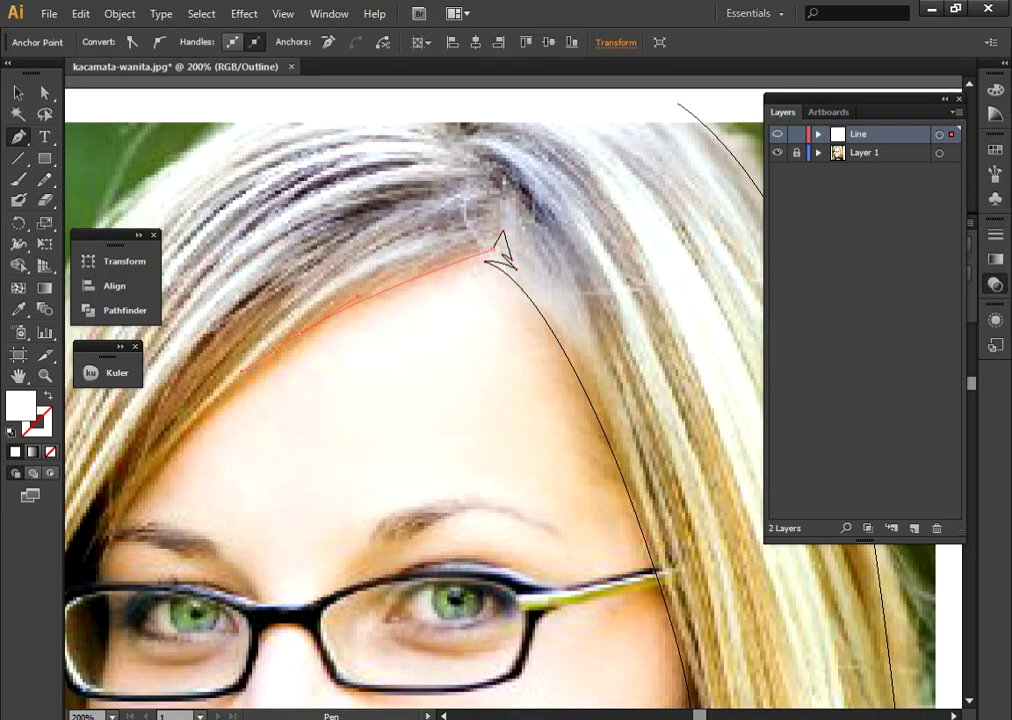
{"action": "left_click", "coordinate": [500, 240]}
{"action": "left_click", "coordinate": [497, 248]}
Step: Continue the outline down the face's left edge past the glasses to the cheek
{"action": "left_click_drag", "start_coordinate": [497, 248], "coordinate": [600, 163]}
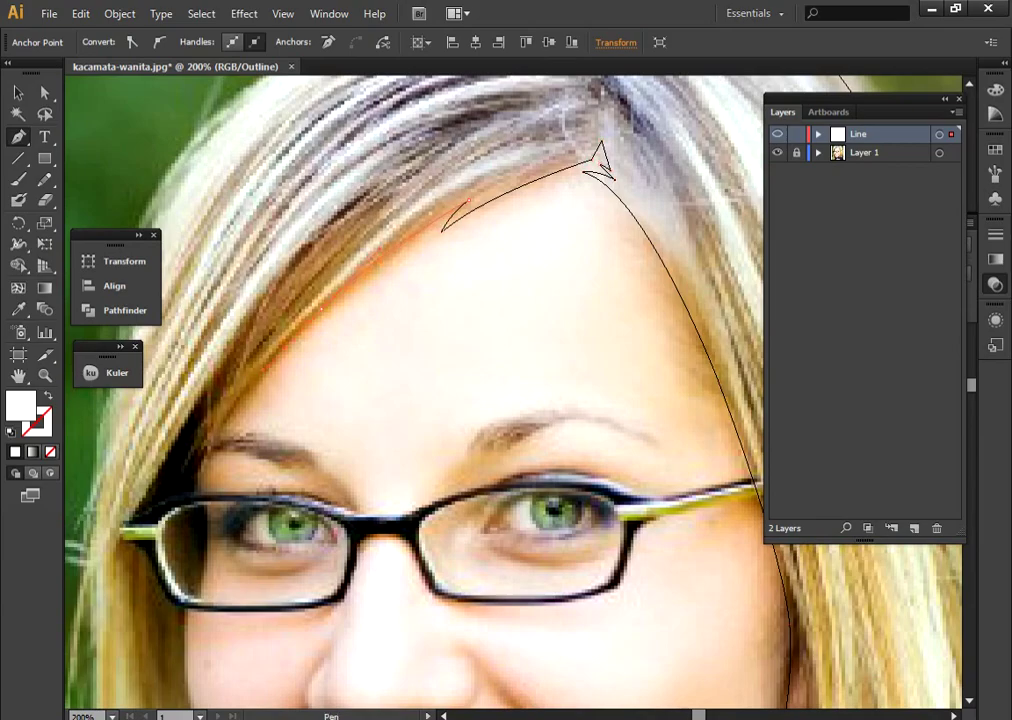
{"action": "scroll", "coordinate": [600, 160], "scroll_direction": "down", "scroll_amount": 1}
{"action": "scroll", "coordinate": [245, 240], "scroll_direction": "up", "scroll_amount": 3}
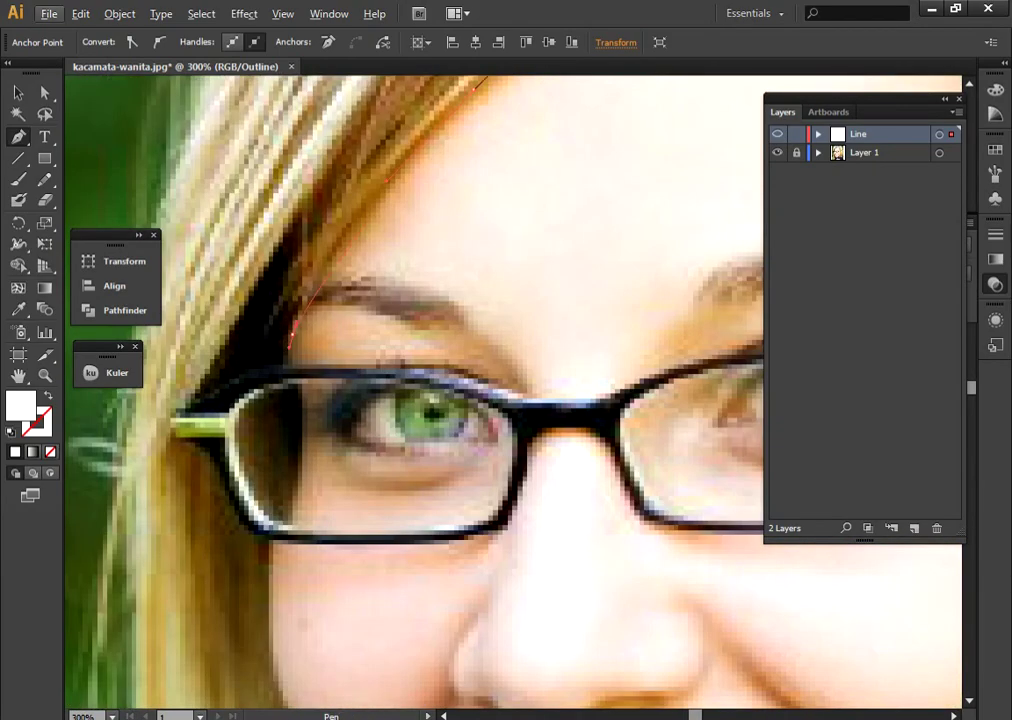
{"action": "scroll", "coordinate": [285, 380], "scroll_direction": "up", "scroll_amount": 1}
{"action": "mouse_move", "coordinate": [305, 468]}
{"action": "left_mouse_down"}
{"action": "mouse_move", "coordinate": [293, 537]}
{"action": "mouse_move", "coordinate": [313, 297]}
{"action": "left_mouse_up"}
{"action": "mouse_move", "coordinate": [289, 533]}
{"action": "left_mouse_down"}
{"action": "mouse_move", "coordinate": [309, 631]}
{"action": "mouse_move", "coordinate": [269, 434]}
{"action": "left_mouse_up"}
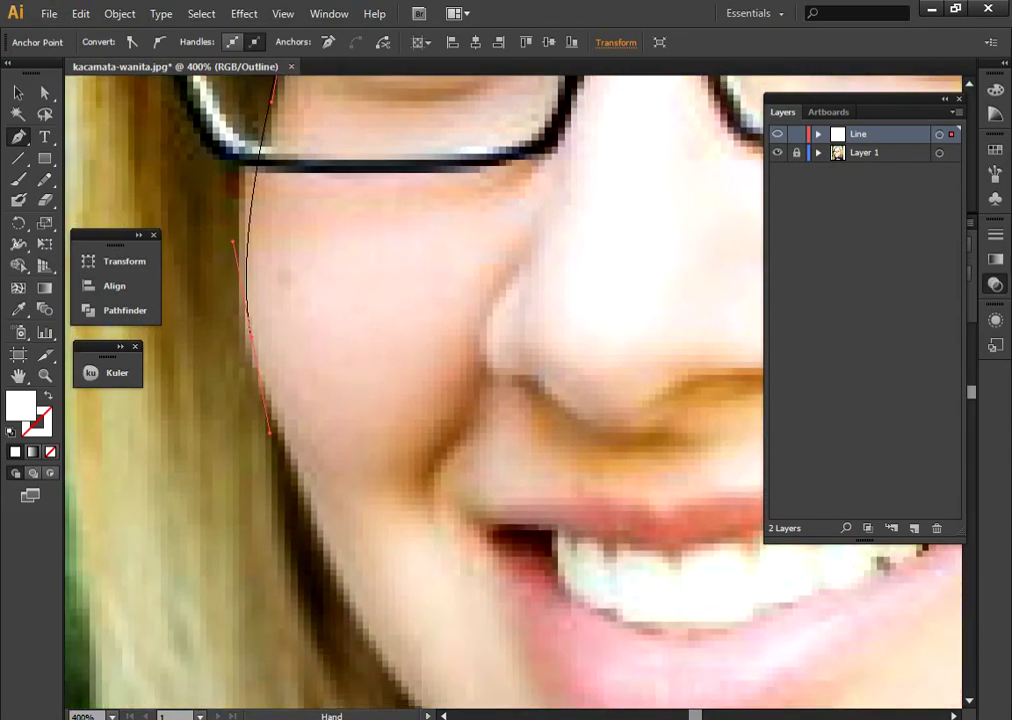
Step: Trace the jaw outline along the shirt edge with smooth curved anchors
{"action": "left_click_drag", "start_coordinate": [340, 576], "coordinate": [130, 171]}
{"action": "left_click", "coordinate": [623, 629]}
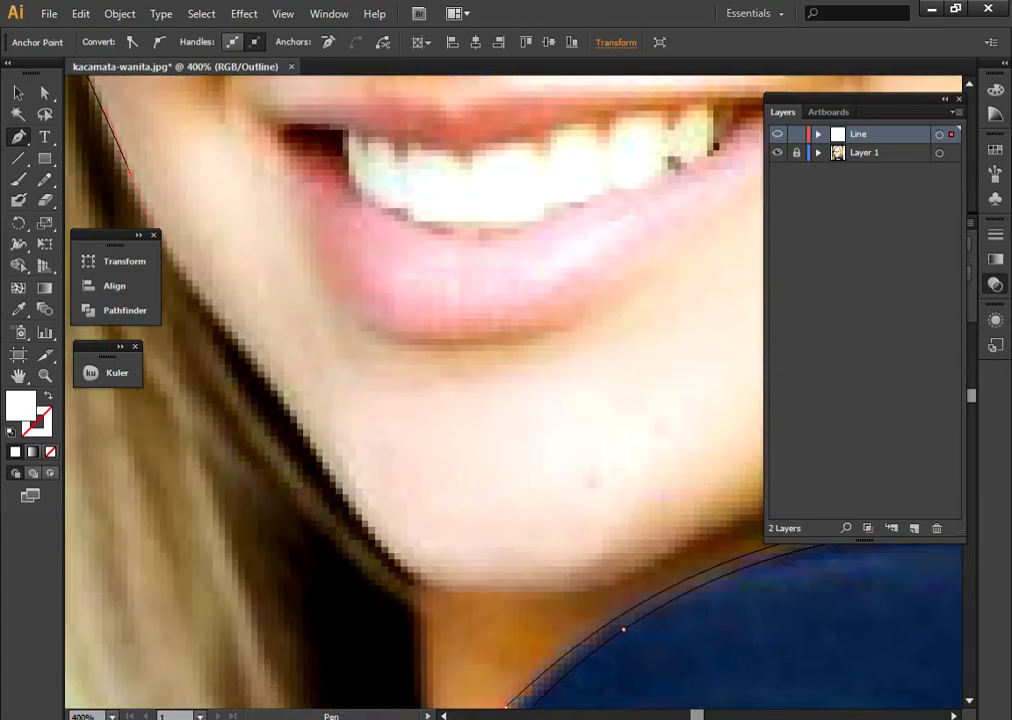
{"action": "left_click_drag", "start_coordinate": [275, 402], "coordinate": [117, 307]}
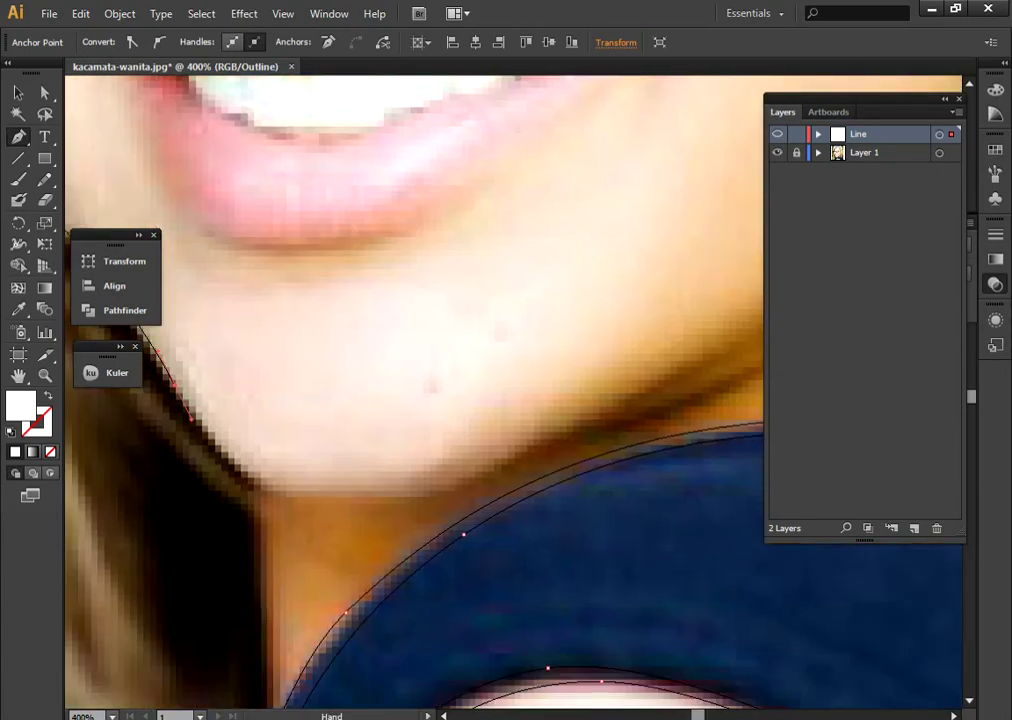
{"action": "mouse_move", "coordinate": [350, 497]}
{"action": "left_mouse_down"}
{"action": "mouse_move", "coordinate": [468, 491]}
{"action": "mouse_move", "coordinate": [331, 543]}
{"action": "left_mouse_up"}
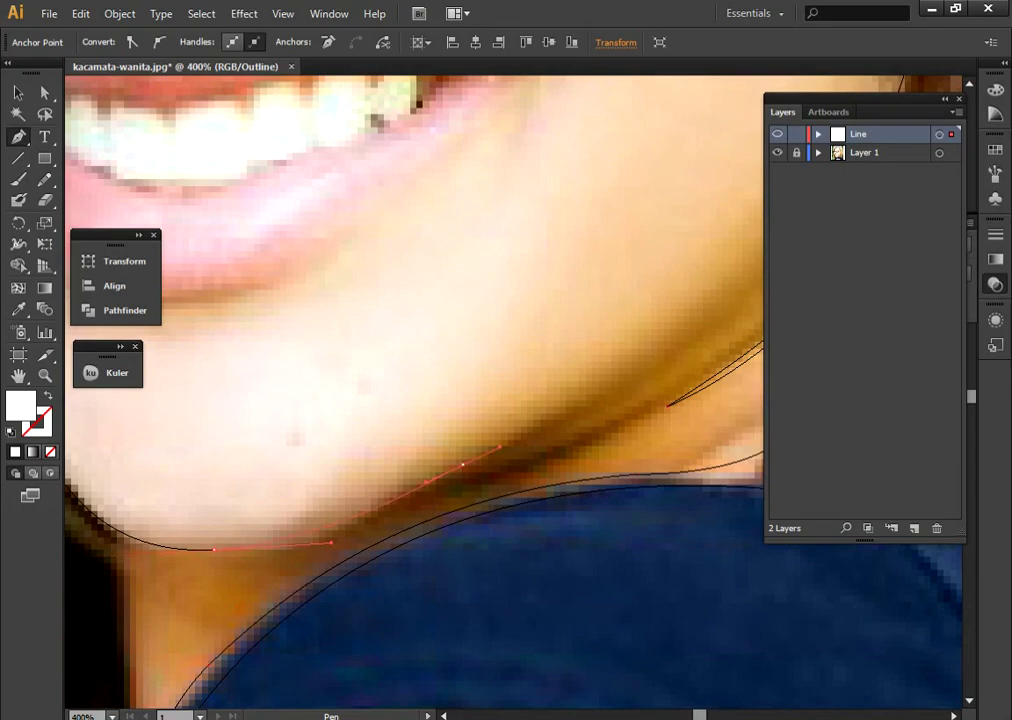
{"action": "left_click_drag", "start_coordinate": [398, 352], "coordinate": [219, 426]}
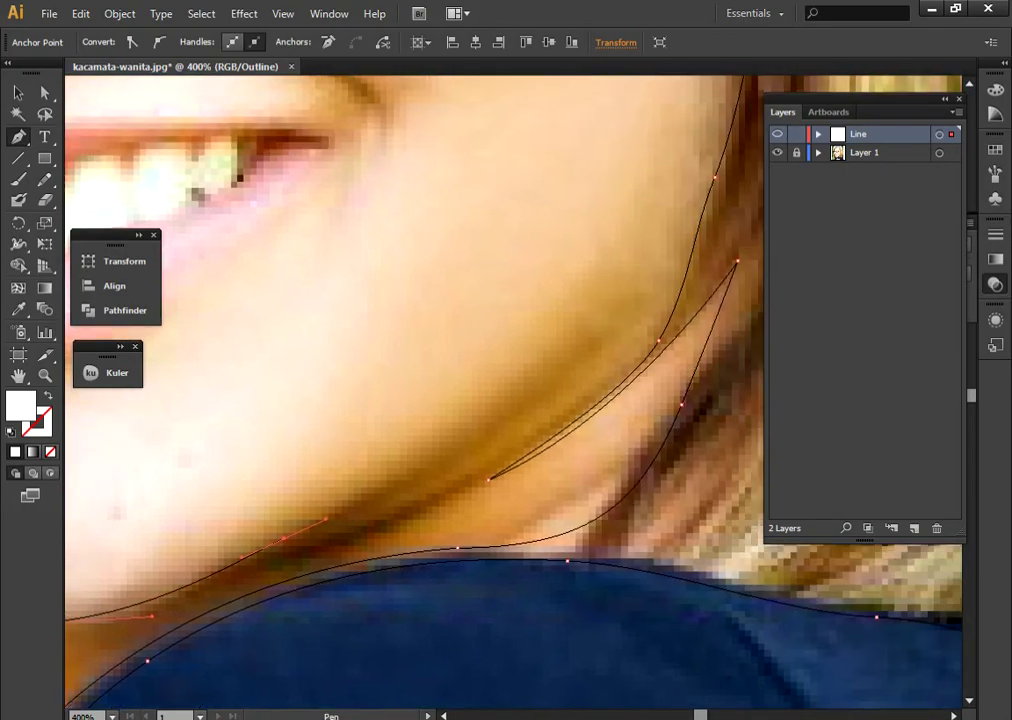
{"action": "left_click_drag", "start_coordinate": [446, 491], "coordinate": [632, 368]}
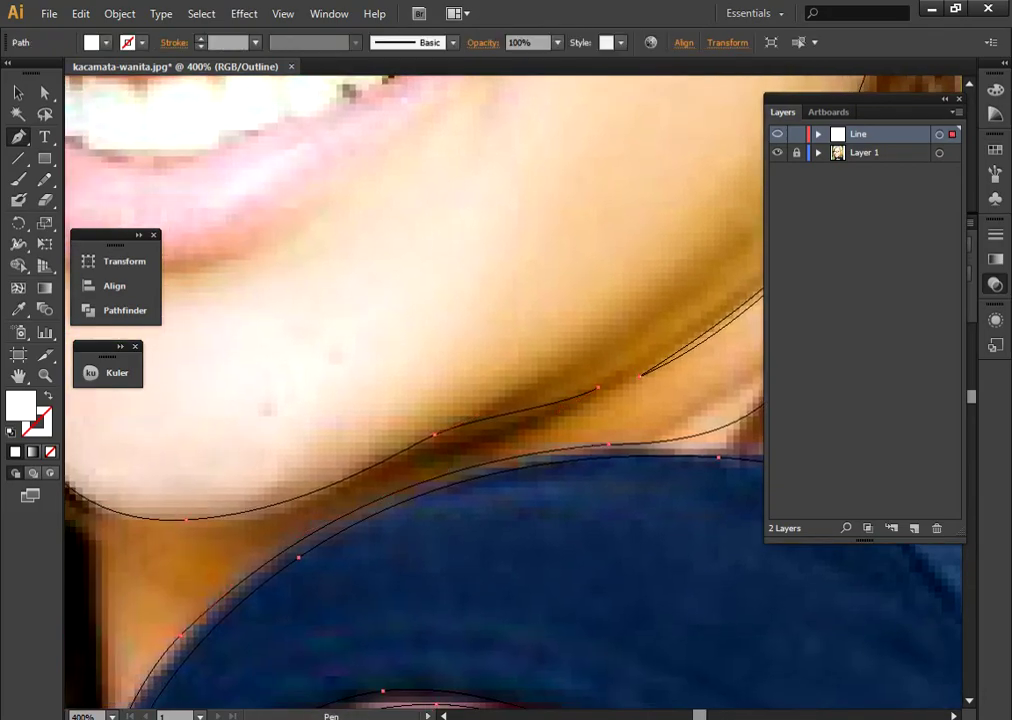
Step: Outline the neck down to the collar and join it to the chin line
{"action": "left_click_drag", "start_coordinate": [450, 450], "coordinate": [634, 312]}
{"action": "left_click_drag", "start_coordinate": [366, 496], "coordinate": [401, 463]}
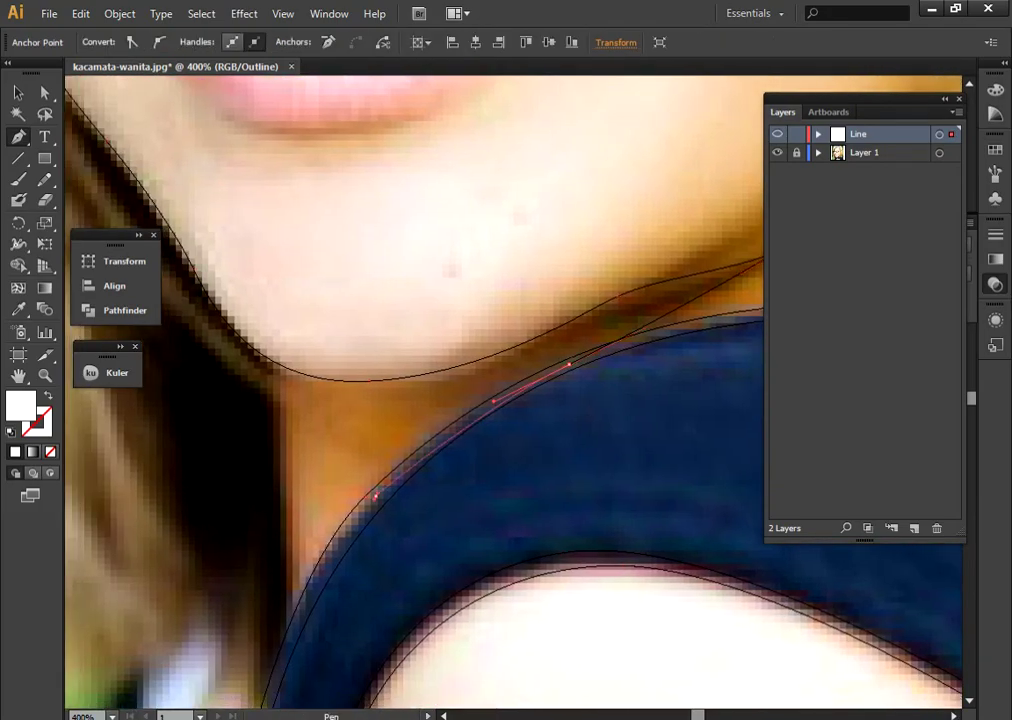
{"action": "left_click_drag", "start_coordinate": [568, 364], "coordinate": [495, 352]}
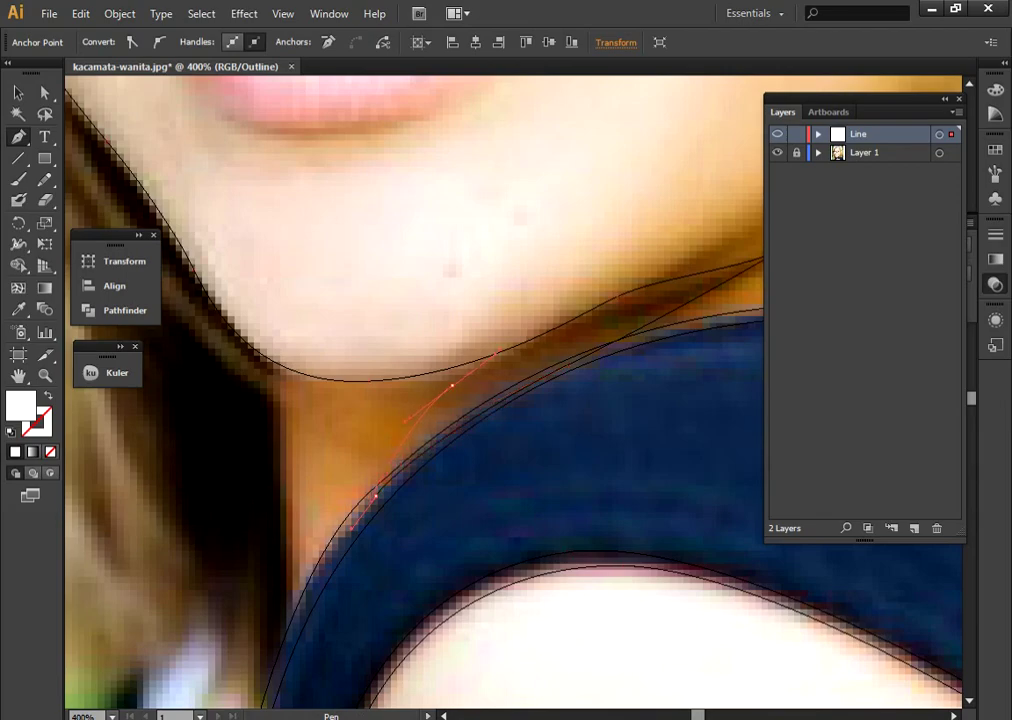
{"action": "left_click_drag", "start_coordinate": [345, 399], "coordinate": [326, 400]}
{"action": "left_click_drag", "start_coordinate": [400, 400], "coordinate": [450, 334]}
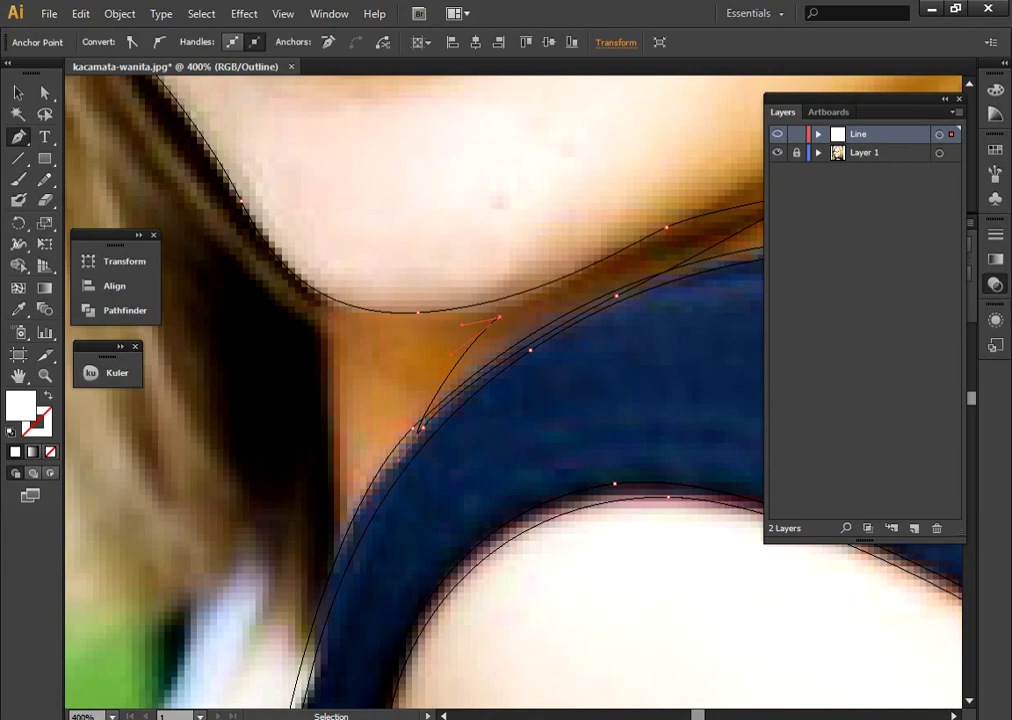
{"action": "left_click", "coordinate": [413, 428]}
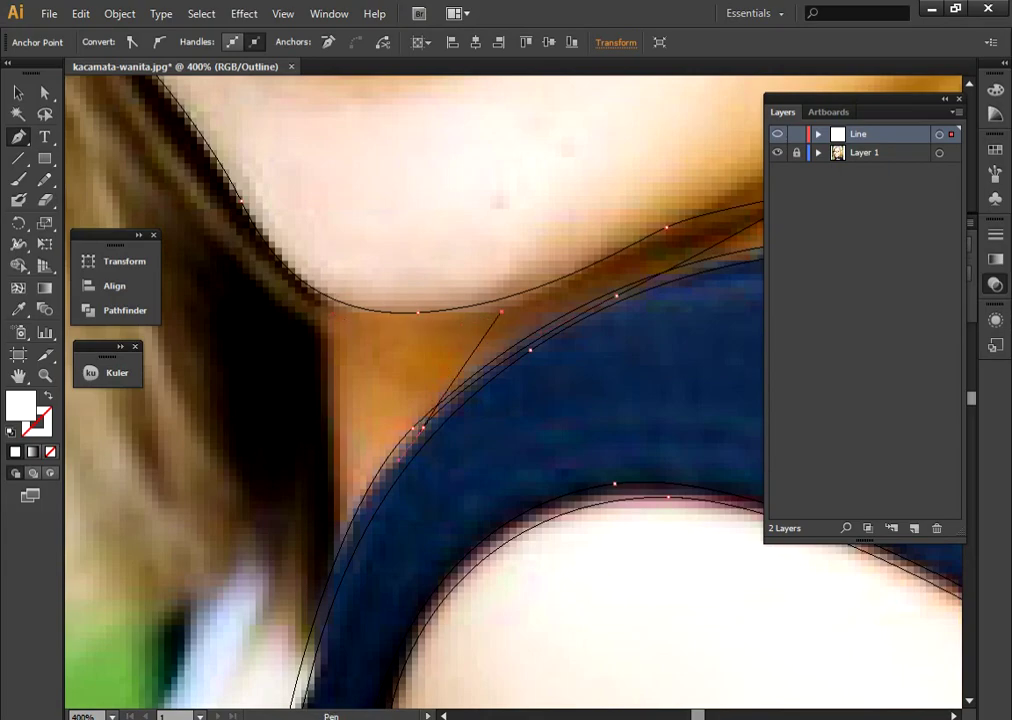
{"action": "left_click_drag", "start_coordinate": [340, 315], "coordinate": [340, 405]}
{"action": "key", "text": "ctrl+minus"}
{"action": "key", "text": "ctrl+minus"}
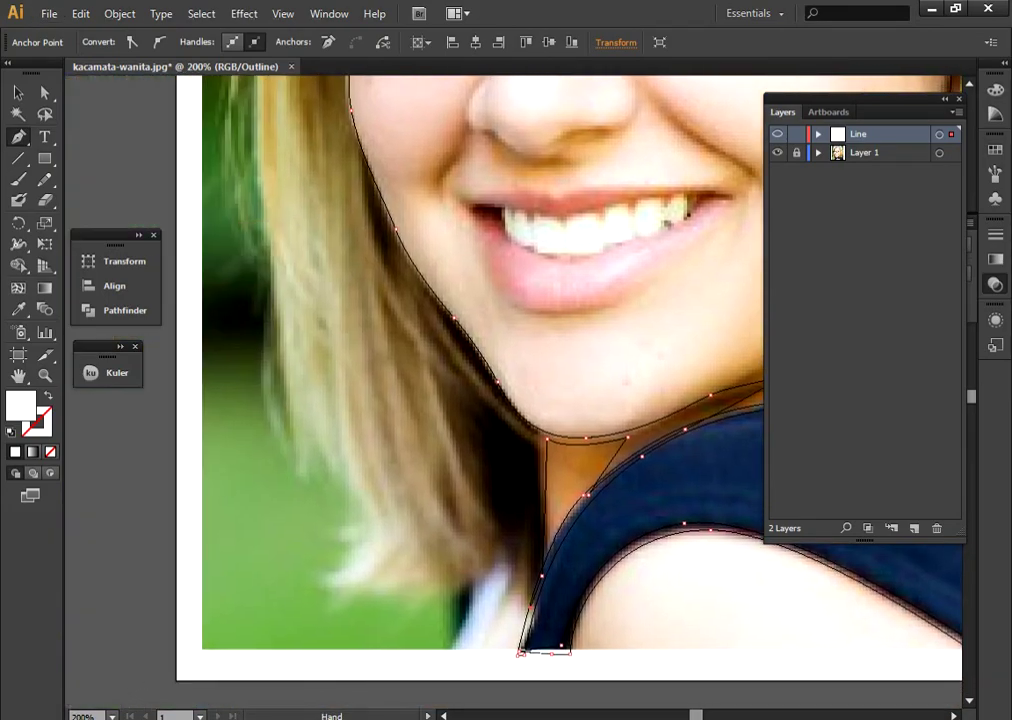
Step: Draw a hair strand starting at the neck and running upward
{"action": "key", "text": "space"}
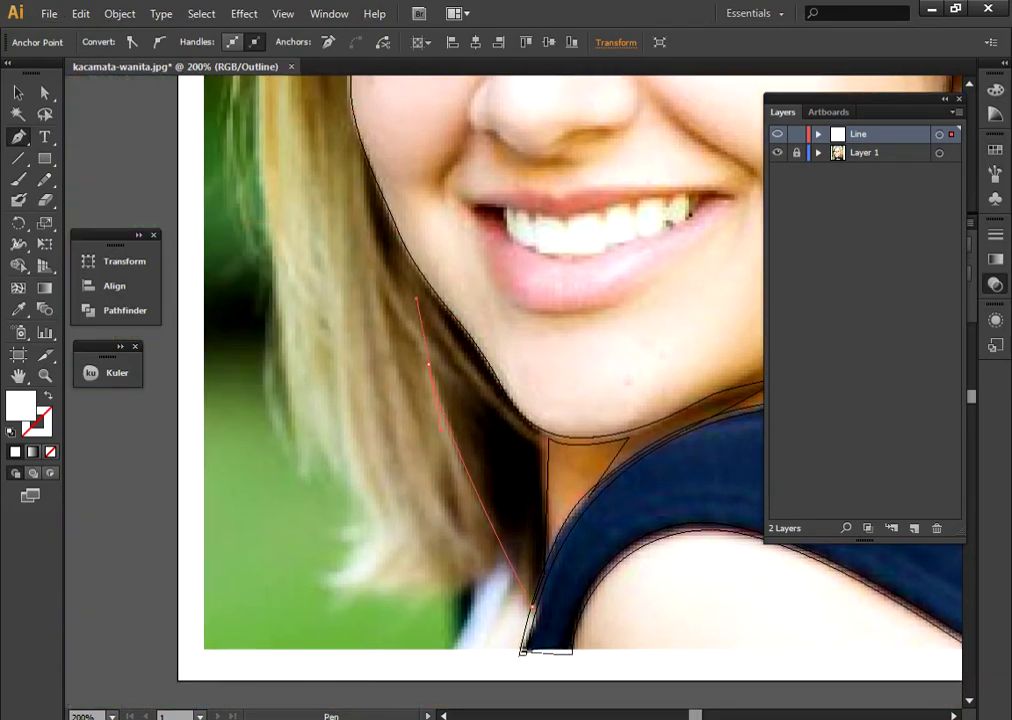
{"action": "mouse_move", "coordinate": [430, 364]}
{"action": "left_mouse_down"}
{"action": "mouse_move", "coordinate": [450, 465]}
{"action": "mouse_move", "coordinate": [354, 378]}
{"action": "mouse_move", "coordinate": [340, 352]}
{"action": "left_mouse_up"}
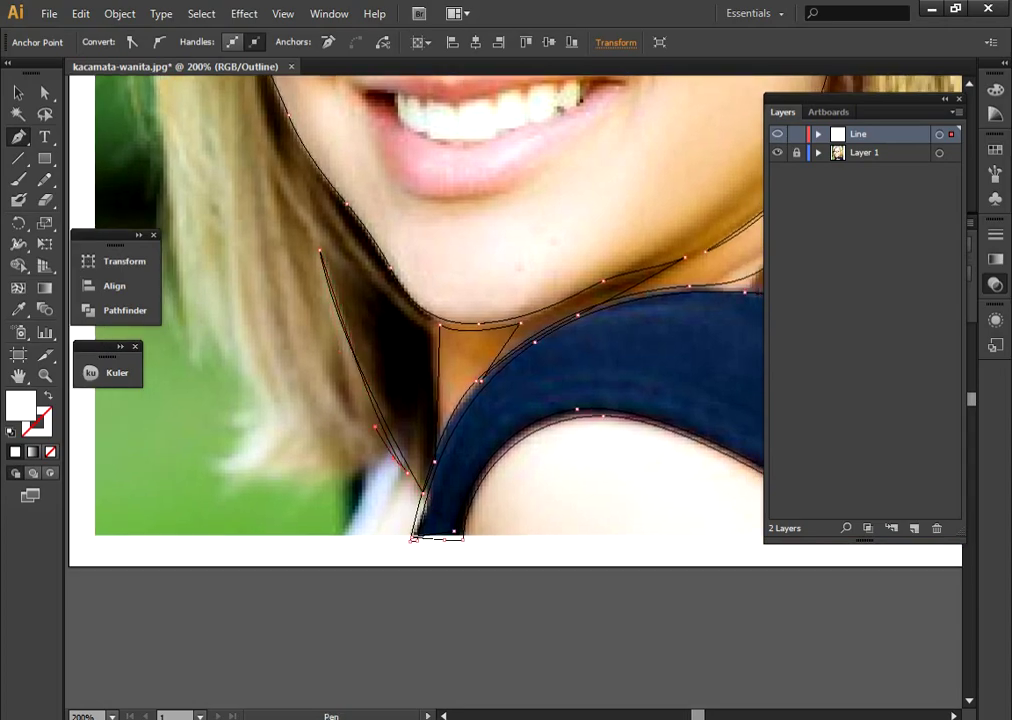
{"action": "left_click_drag", "start_coordinate": [394, 488], "coordinate": [408, 513]}
{"action": "left_click_drag", "start_coordinate": [382, 473], "coordinate": [366, 443]}
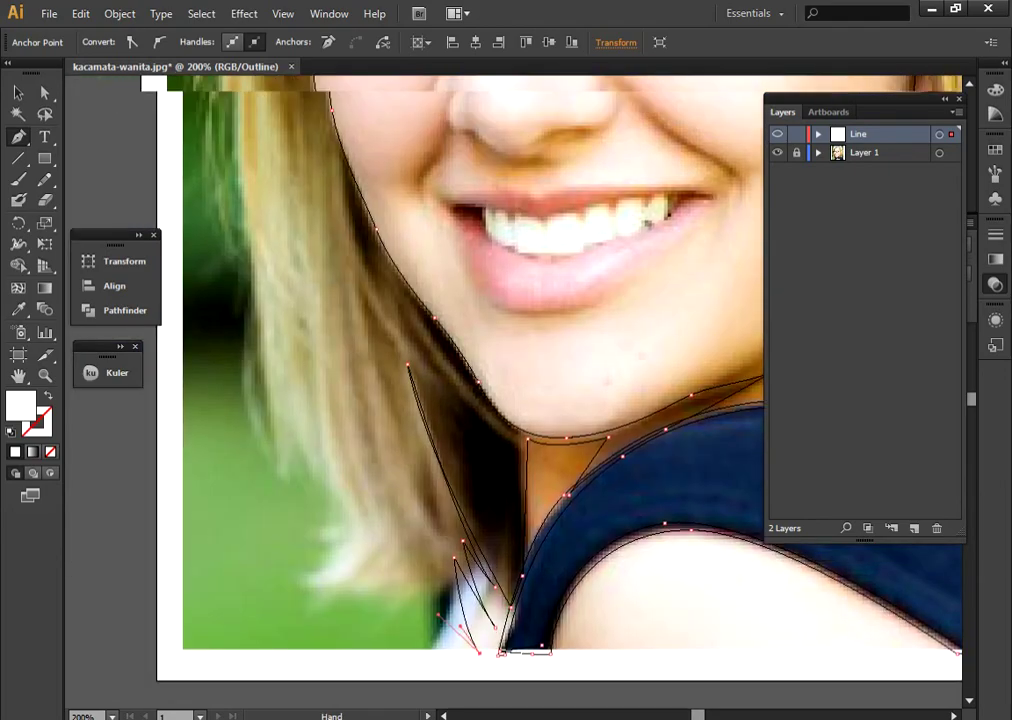
{"action": "mouse_move", "coordinate": [243, 275]}
{"action": "left_mouse_down"}
{"action": "mouse_move", "coordinate": [345, 403]}
{"action": "mouse_move", "coordinate": [343, 460]}
{"action": "left_mouse_up"}
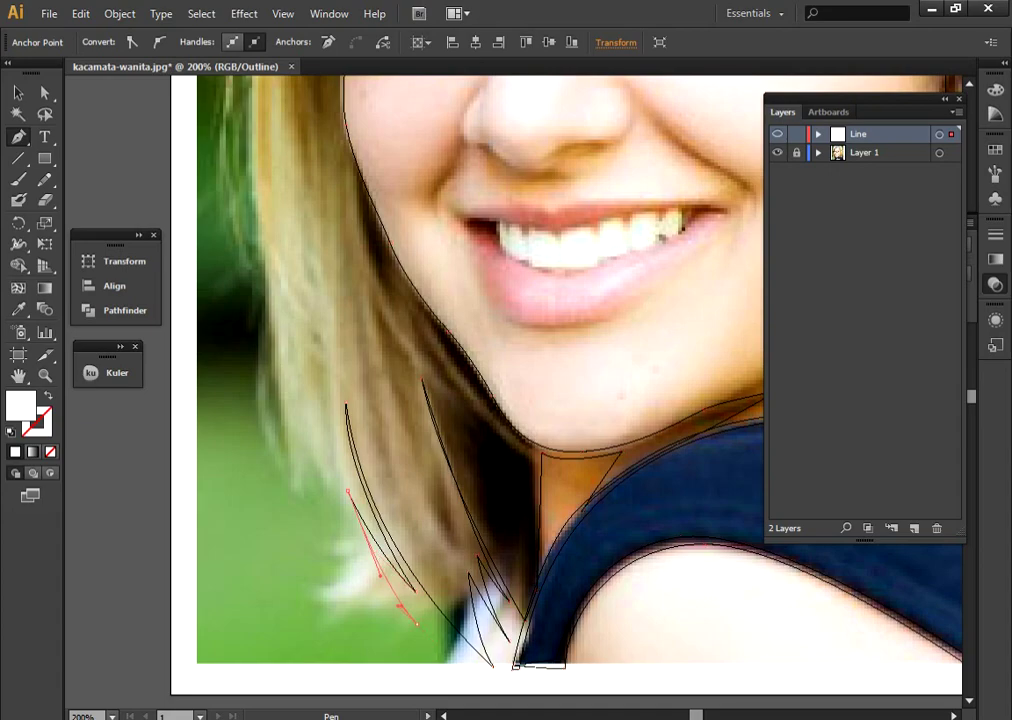
Step: Trace the hair's left outer edge up past the face and over the crown
{"action": "left_click_drag", "start_coordinate": [300, 470], "coordinate": [385, 593]}
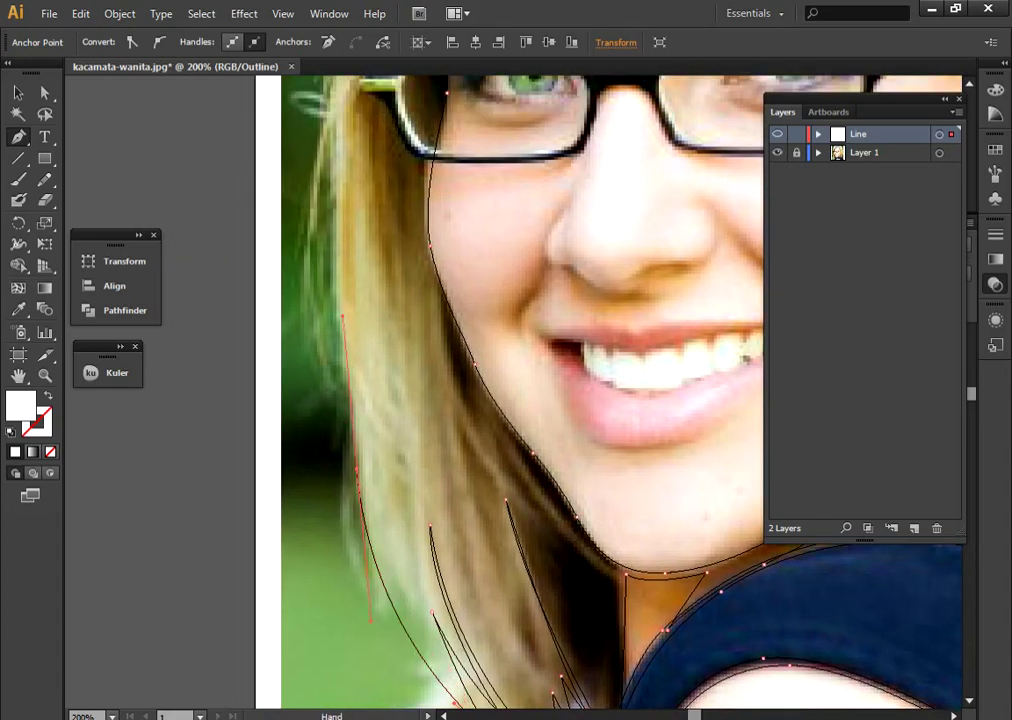
{"action": "left_click_drag", "start_coordinate": [360, 520], "coordinate": [404, 692]}
{"action": "left_click_drag", "start_coordinate": [371, 320], "coordinate": [376, 290]}
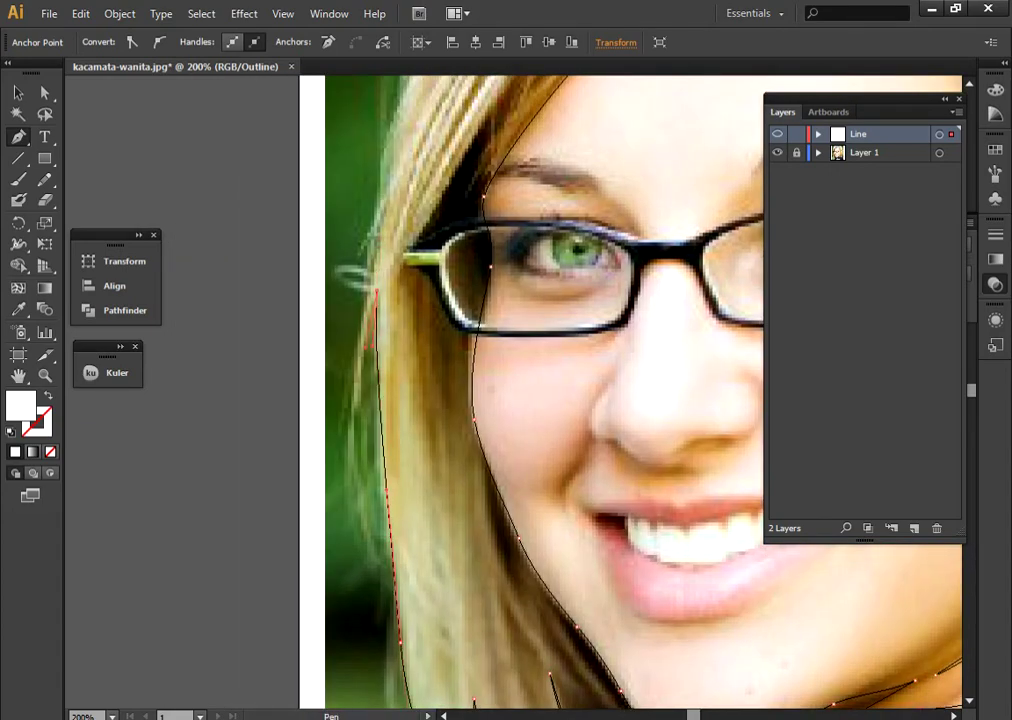
{"action": "left_click", "coordinate": [376, 291]}
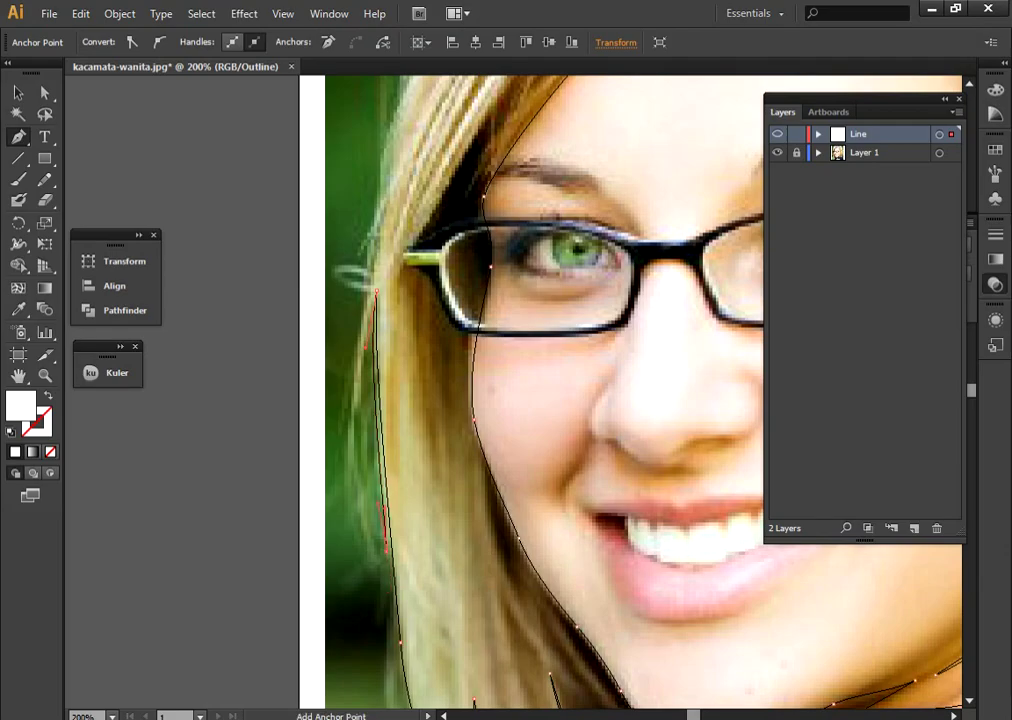
{"action": "left_click_drag", "start_coordinate": [293, 150], "coordinate": [228, 380]}
{"action": "left_click_drag", "start_coordinate": [700, 193], "coordinate": [595, 413]}
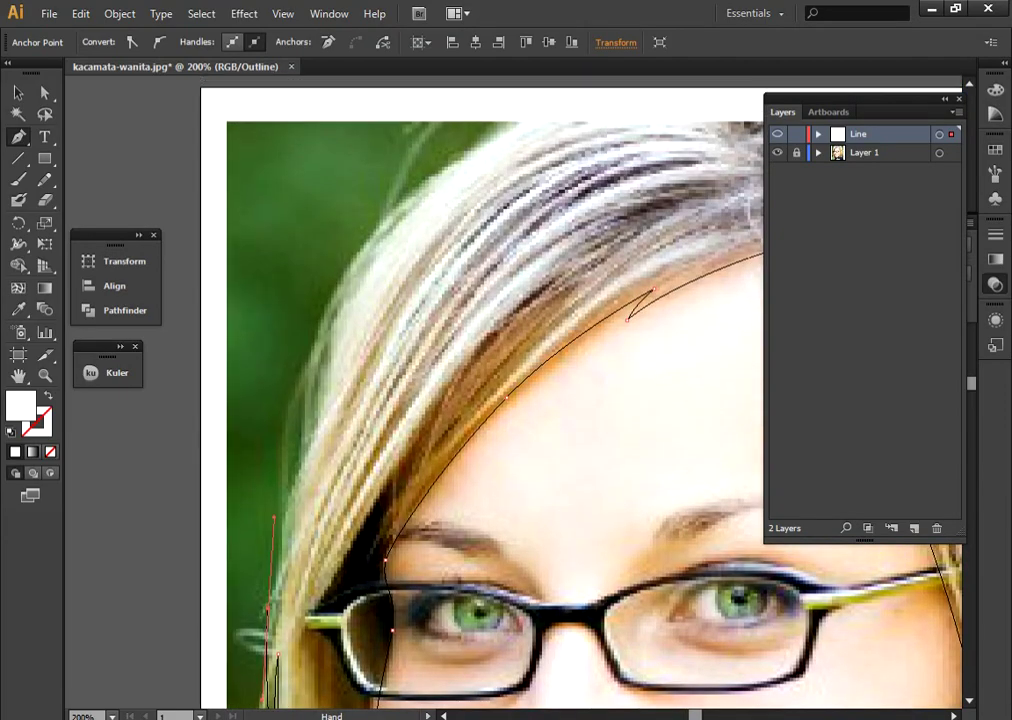
{"action": "left_click_drag", "start_coordinate": [471, 208], "coordinate": [536, 200]}
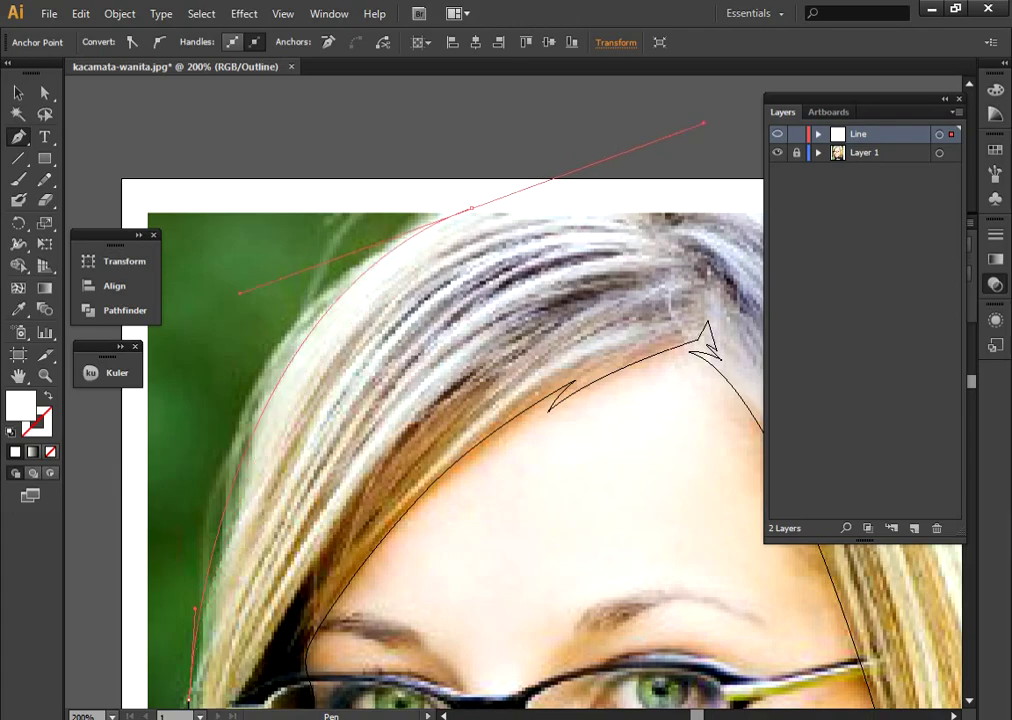
{"action": "key", "text": "ctrl+minus"}
{"action": "key", "text": "ctrl+minus"}
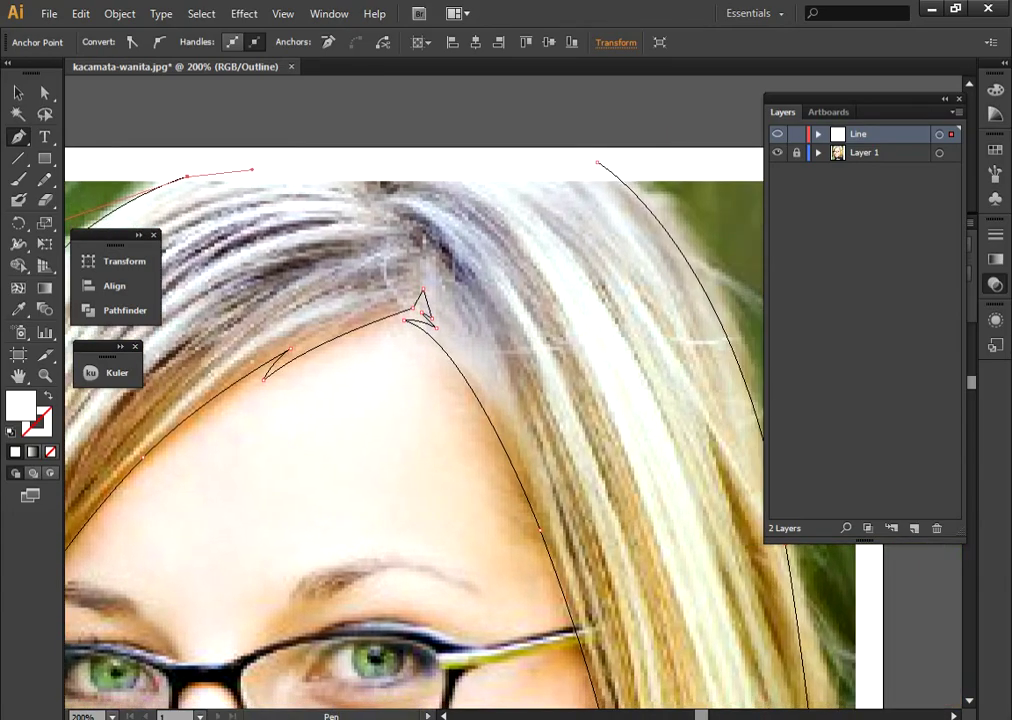
{"action": "key", "text": "ctrl+minus"}
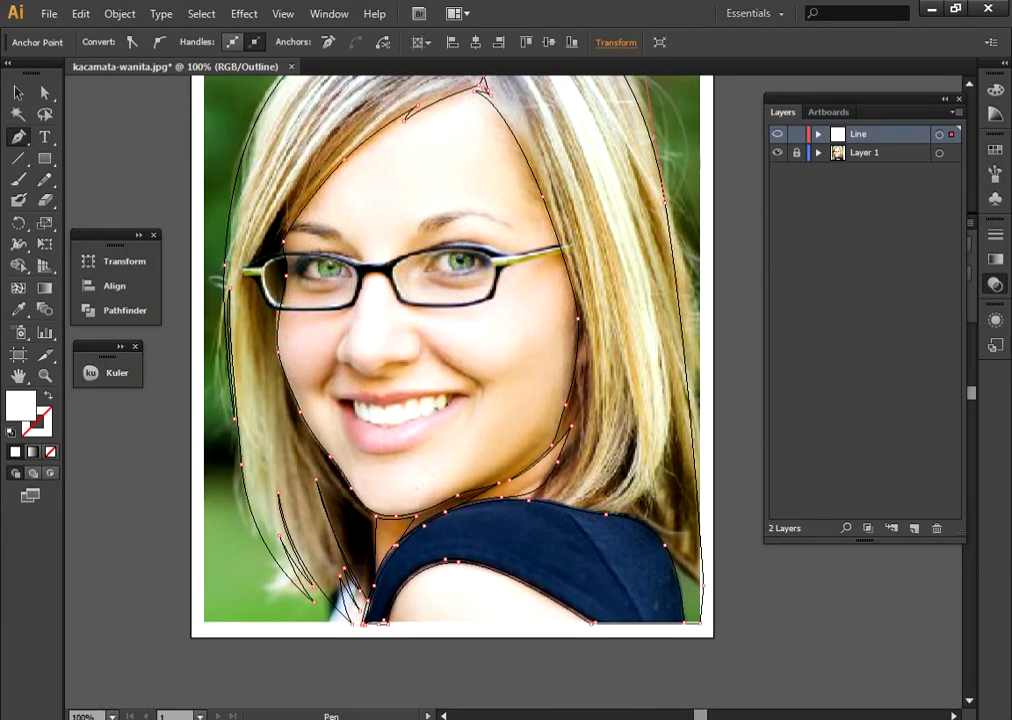
Step: Hide the reference photo layer and select all the traced paths
{"action": "key", "text": "ctrl+y"}
{"action": "left_click", "coordinate": [777, 152]}
{"action": "key", "text": "v"}
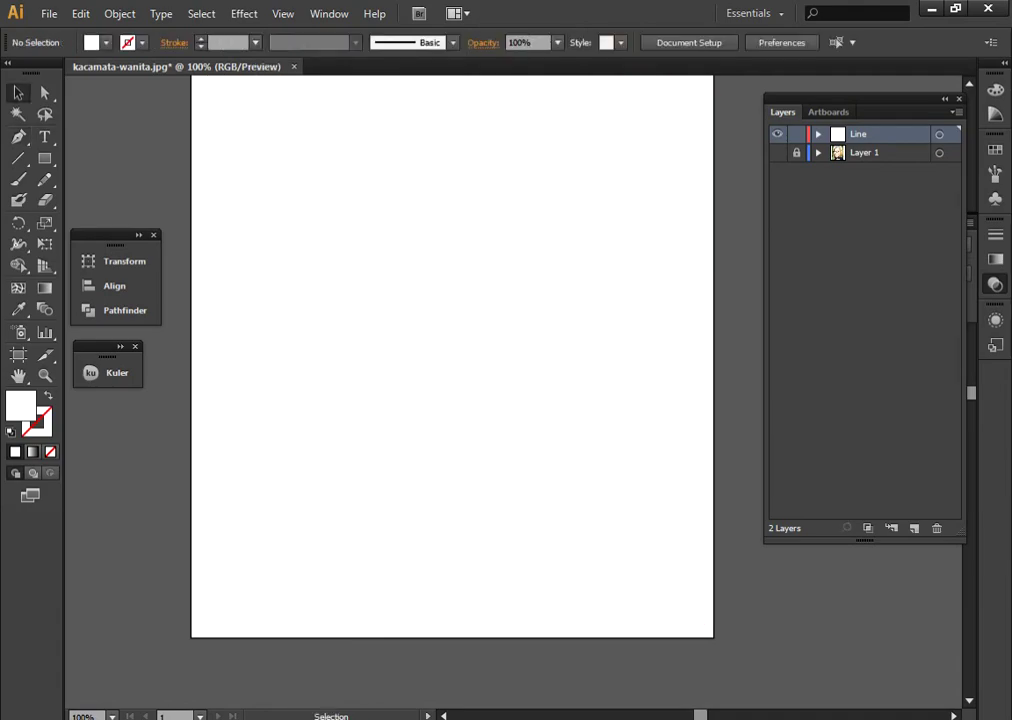
{"action": "key", "text": "ctrl+a"}
Step: Fill the selected hair shapes with dark maroon #330000
{"action": "left_click", "coordinate": [105, 42]}
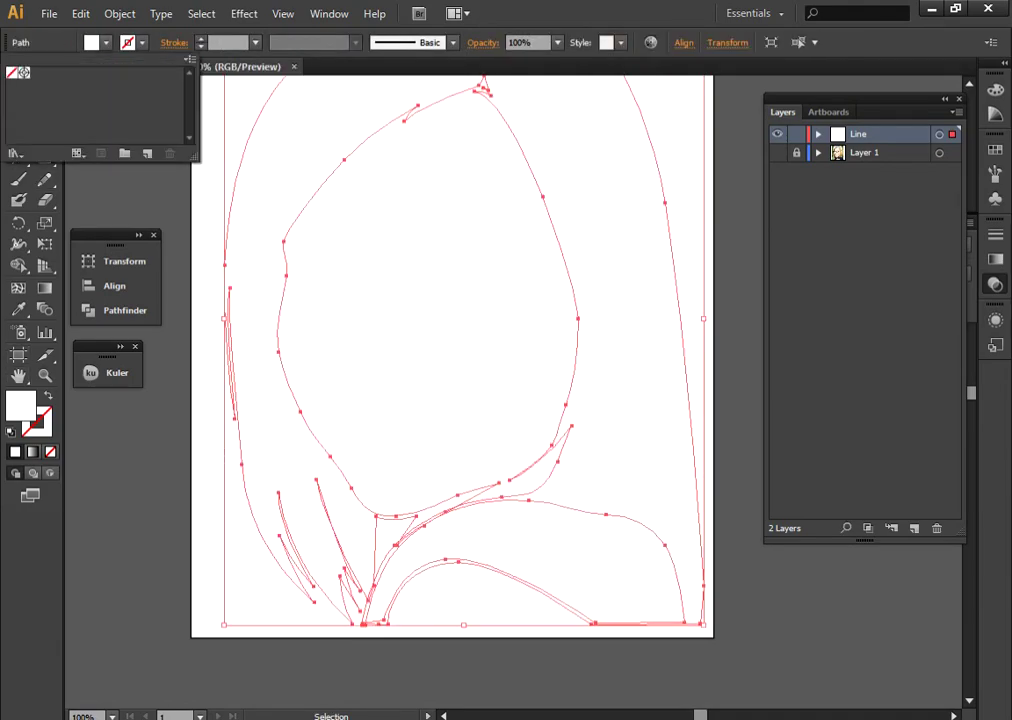
{"action": "double_click", "coordinate": [20, 405]}
{"action": "left_click", "coordinate": [653, 400]}
{"action": "left_click", "coordinate": [760, 416]}
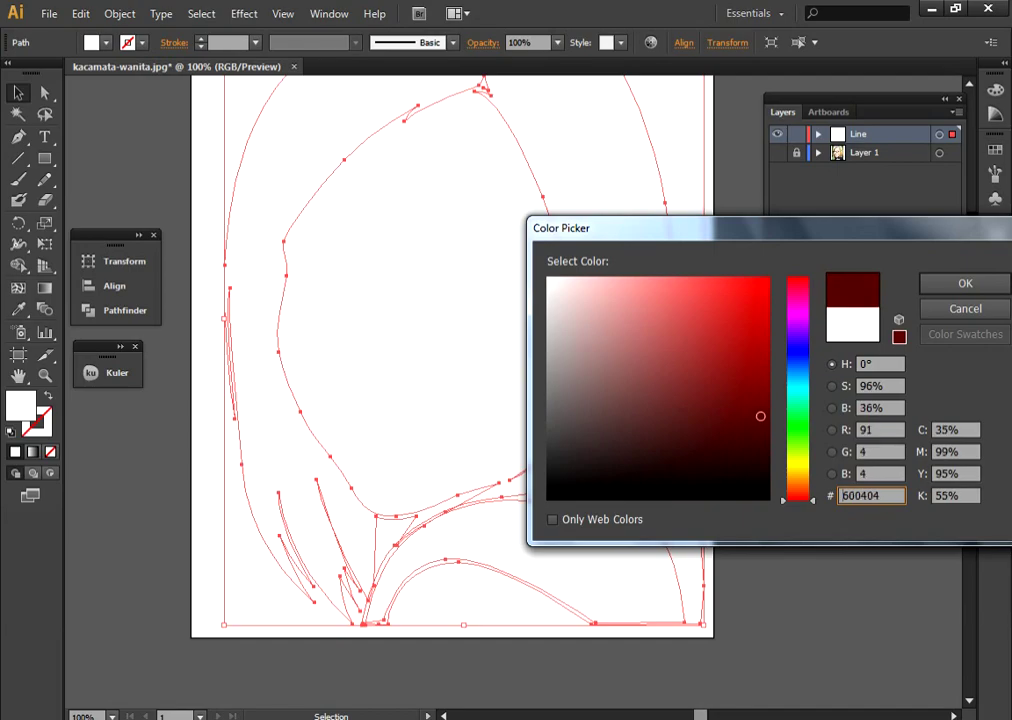
{"action": "left_click_drag", "start_coordinate": [760, 416], "coordinate": [768, 456]}
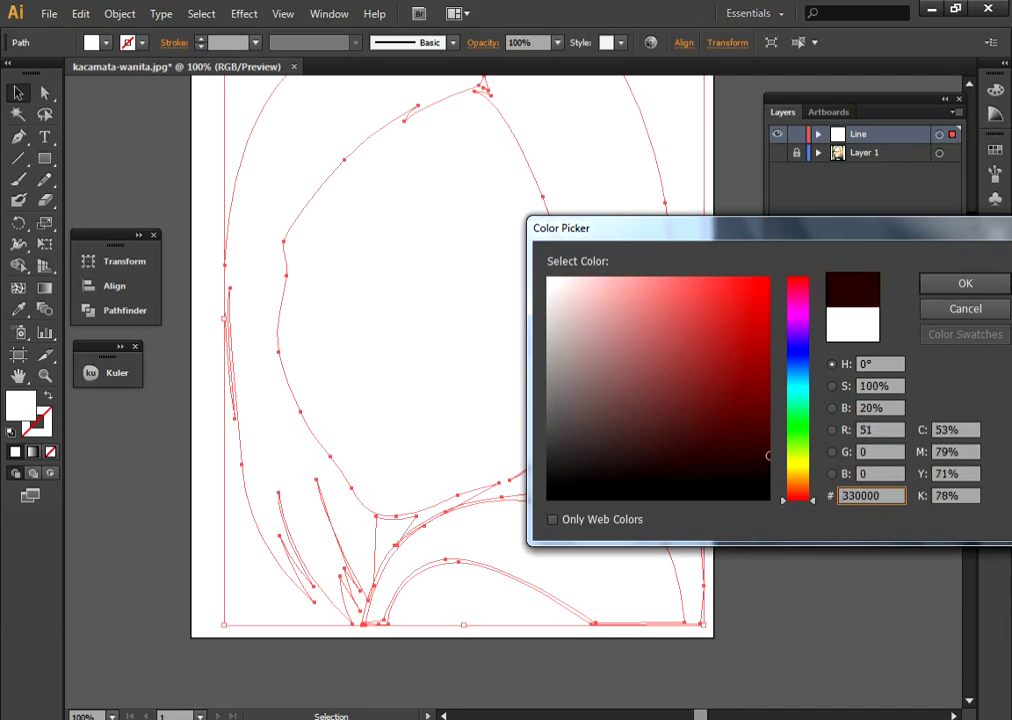
{"action": "key", "text": "Return"}
Step: Deselect, return to 100% zoom and switch back to Outline view
{"action": "key", "text": "ctrl+shift+a"}
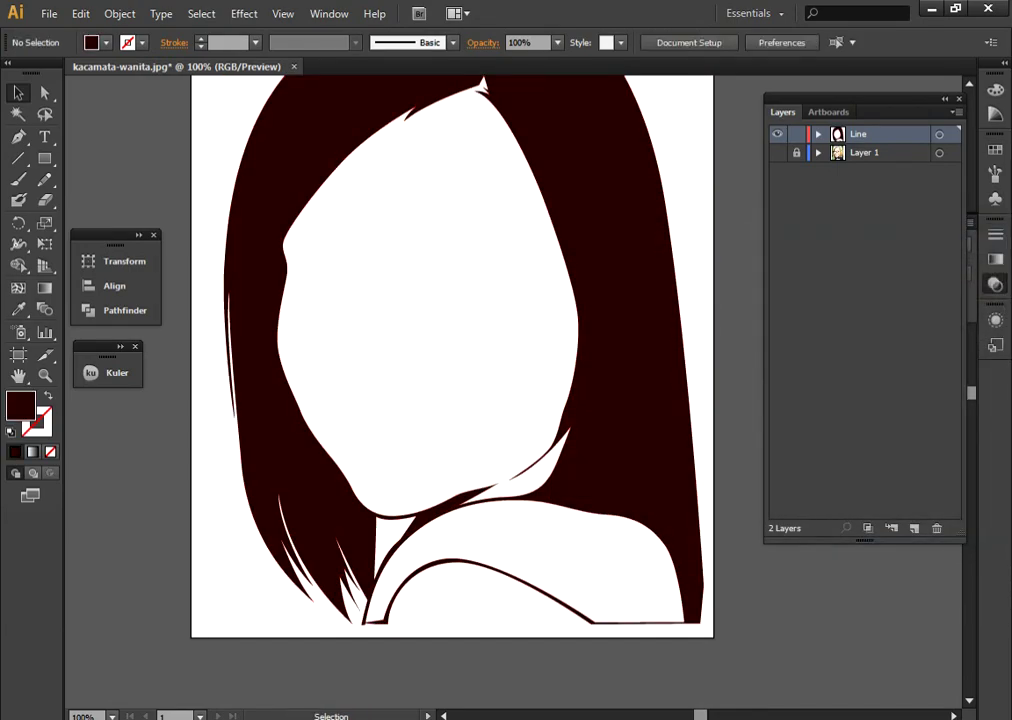
{"action": "key", "text": "ctrl+minus"}
{"action": "key", "text": "ctrl+plus"}
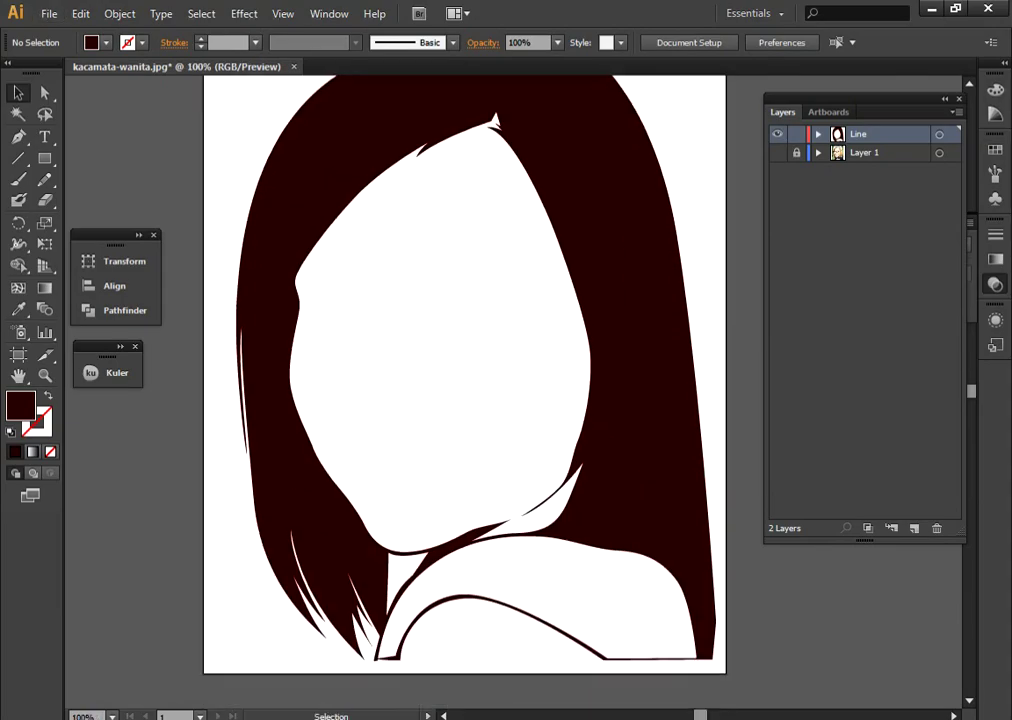
{"action": "key", "text": "ctrl+y"}
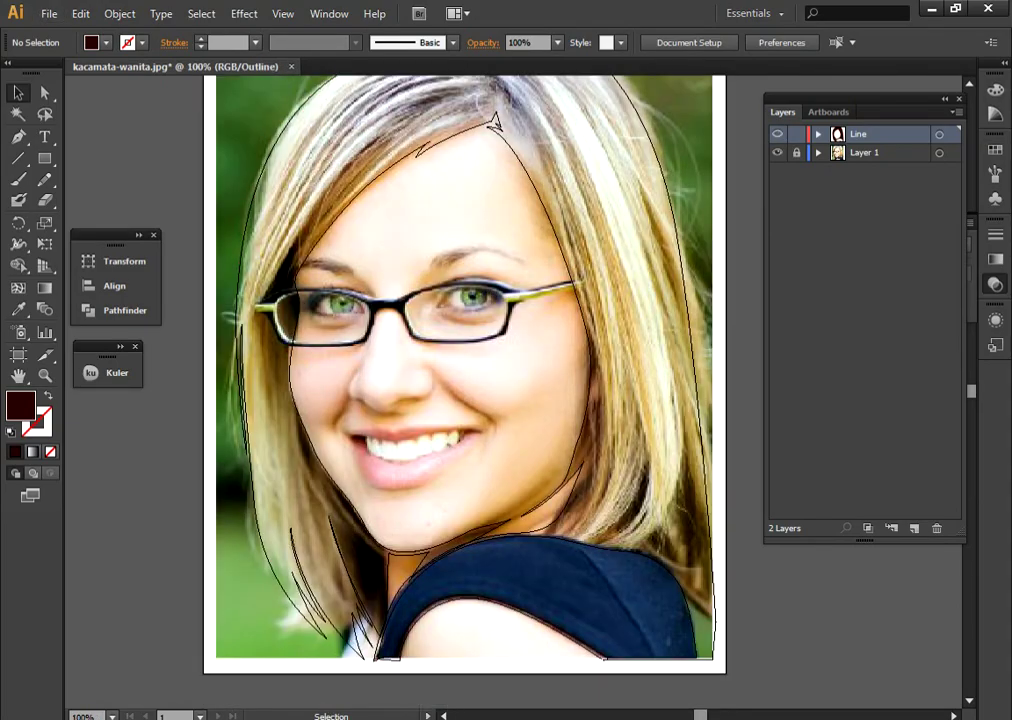
Step: Trace the first eyebrow as a closed curved shape with the Pen tool
{"action": "key", "text": "p"}
{"action": "key", "text": "ctrl+plus"}
{"action": "key", "text": "ctrl+plus"}
{"action": "key", "text": "ctrl+plus"}
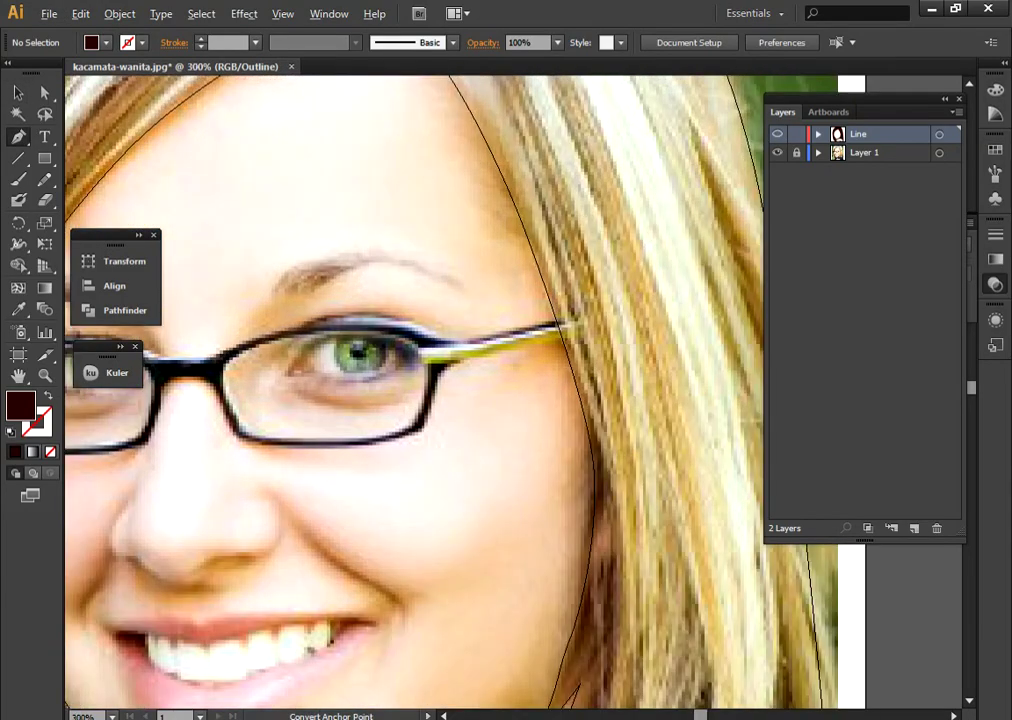
{"action": "left_click", "coordinate": [271, 307]}
{"action": "left_click_drag", "start_coordinate": [532, 290], "coordinate": [669, 383]}
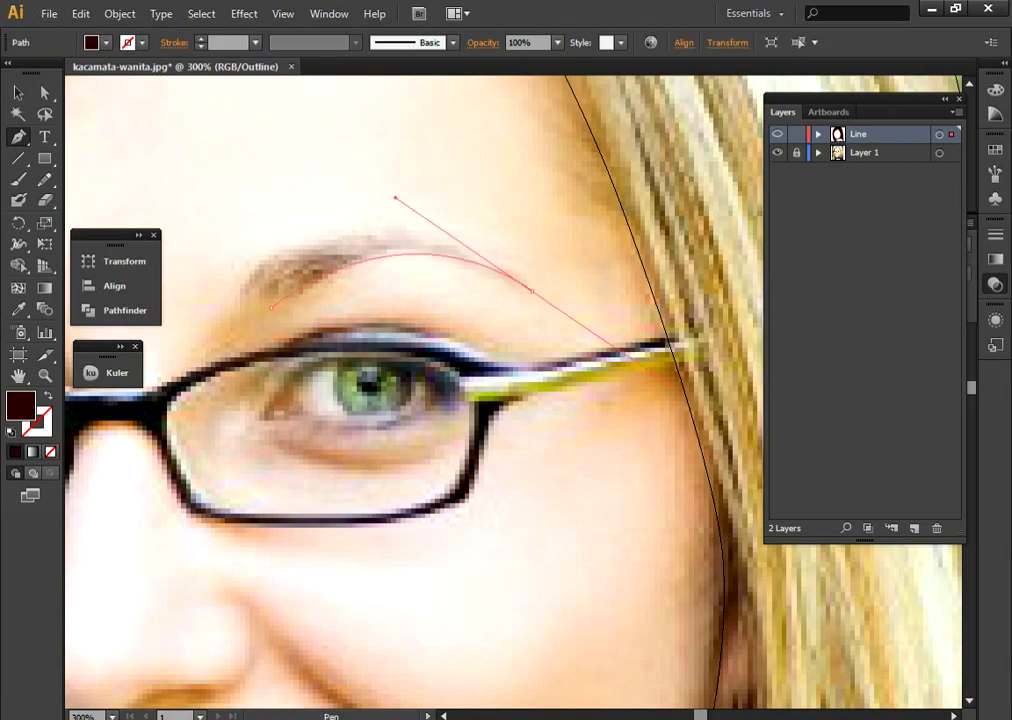
{"action": "left_click", "coordinate": [532, 290]}
{"action": "left_click_drag", "start_coordinate": [226, 305], "coordinate": [110, 460]}
{"action": "left_click", "coordinate": [186, 236], "text": "ctrl"}
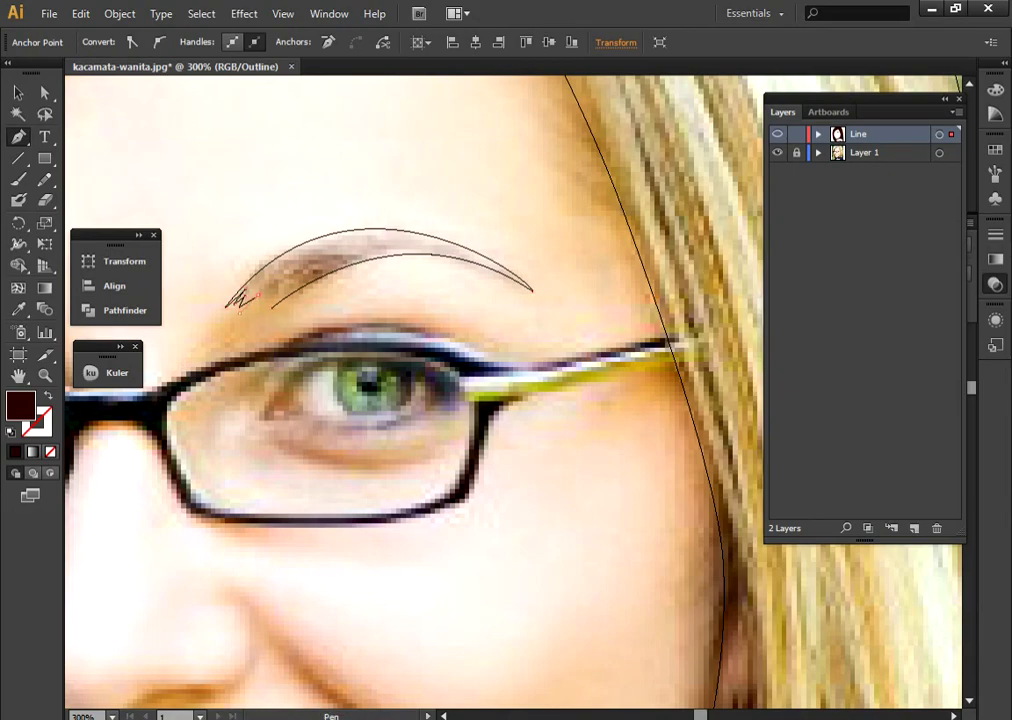
{"action": "left_click", "coordinate": [395, 199], "text": "ctrl"}
Step: Trace the second eyebrow, closing the shape at its outer end
{"action": "left_click_drag", "start_coordinate": [500, 400], "coordinate": [656, 364]}
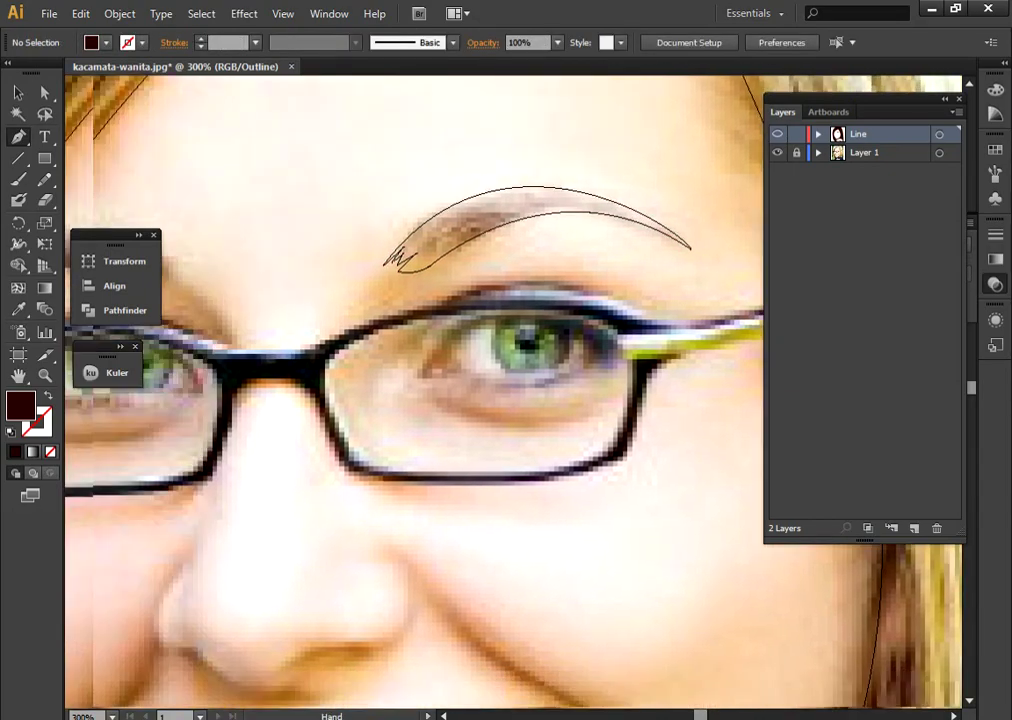
{"action": "scroll", "coordinate": [811, 247], "scroll_direction": "down", "scroll_amount": 1}
{"action": "left_click_drag", "start_coordinate": [342, 386], "coordinate": [502, 401]}
{"action": "left_click_drag", "start_coordinate": [320, 291], "coordinate": [385, 262]}
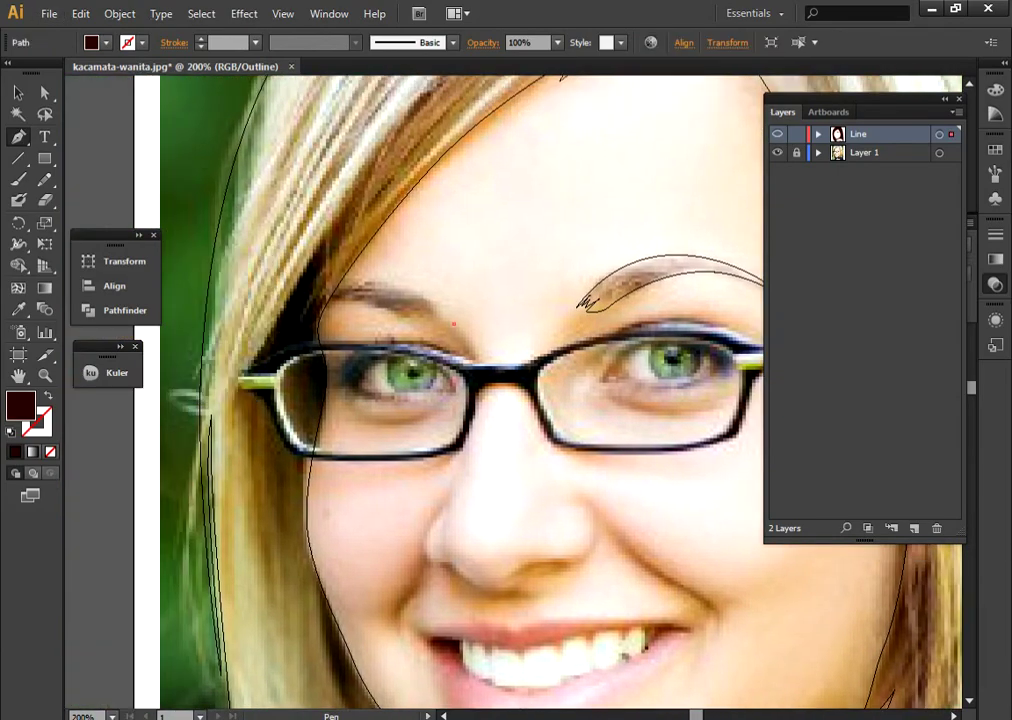
{"action": "left_click", "coordinate": [453, 323]}
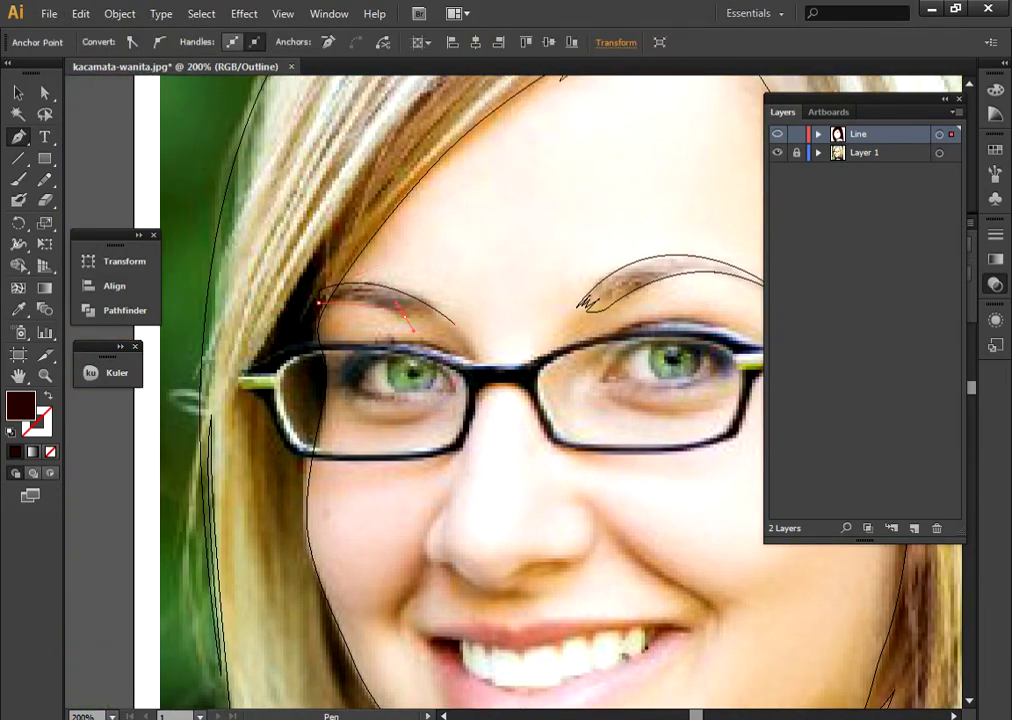
{"action": "left_click", "coordinate": [320, 292]}
{"action": "key", "text": "ctrl+shift+a"}
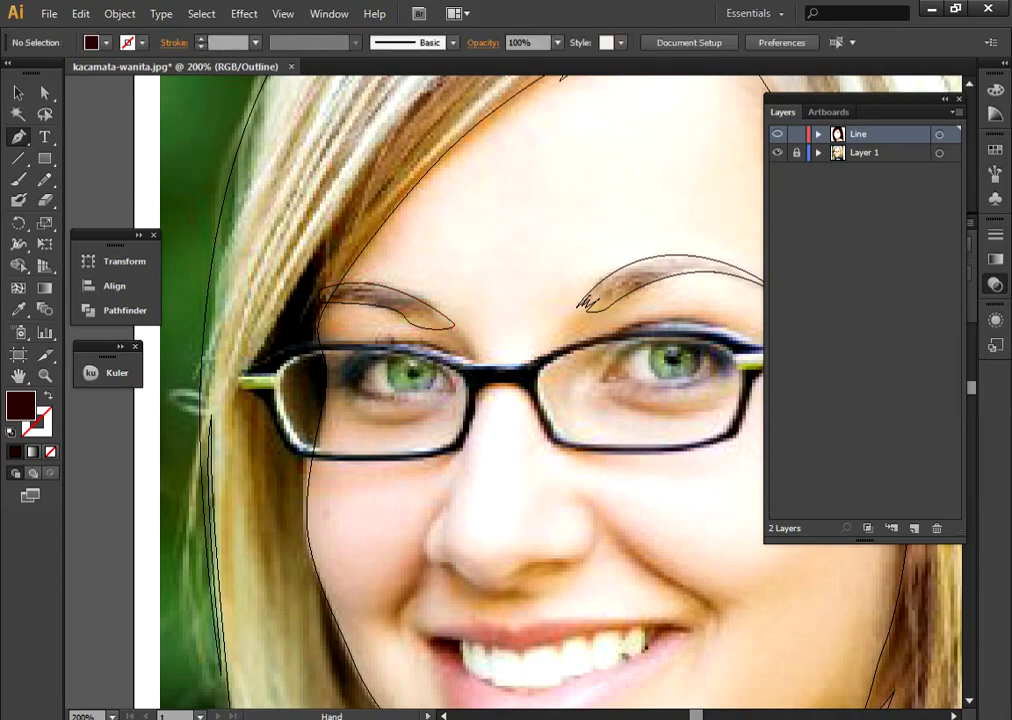
{"action": "left_click_drag", "start_coordinate": [500, 450], "coordinate": [410, 255]}
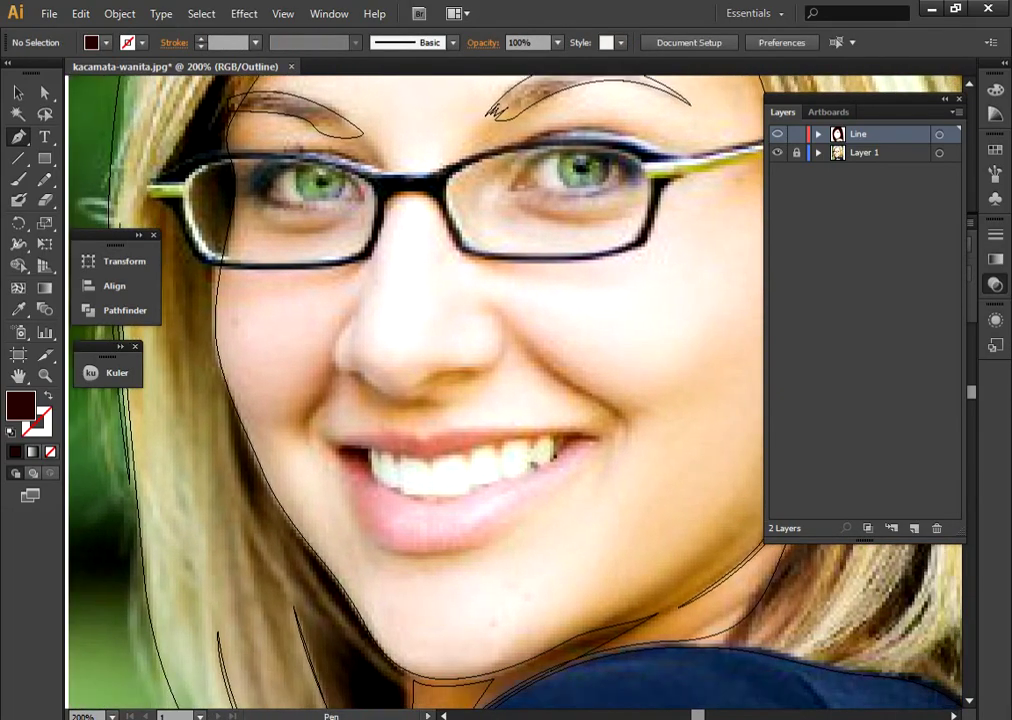
{"action": "key", "text": "Tab"}
Step: Trace the nose's base from the right nostril curving left toward the left nostril
{"action": "scroll", "coordinate": [442, 338], "scroll_direction": "up", "scroll_amount": 1, "text": "alt"}
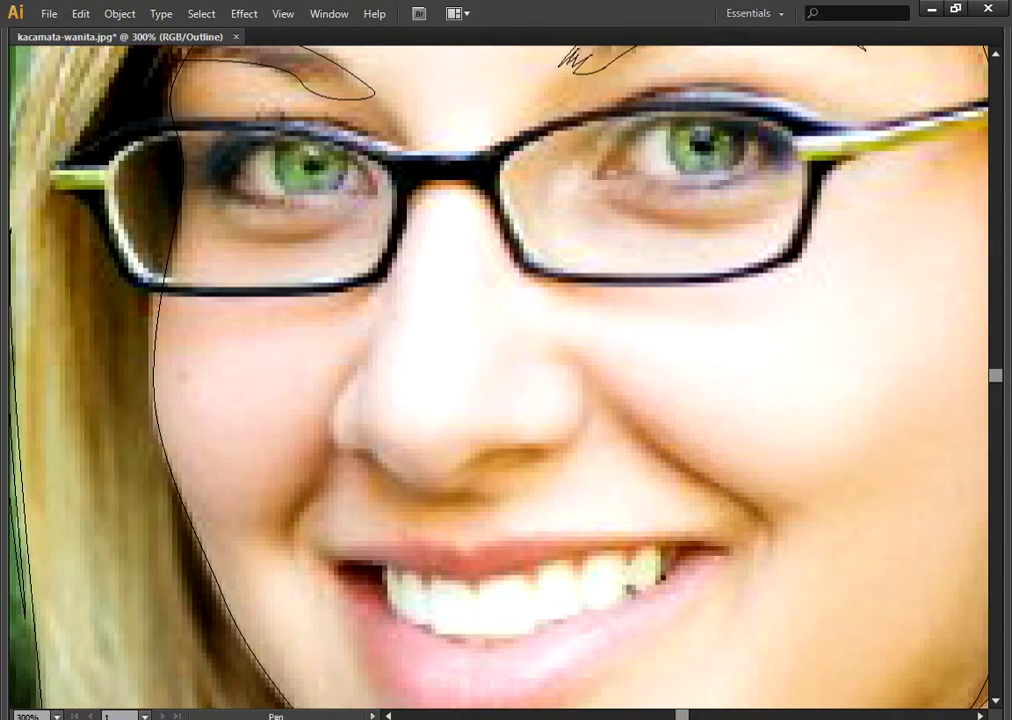
{"action": "scroll", "coordinate": [578, 420], "scroll_direction": "up", "scroll_amount": 1, "text": "alt"}
{"action": "left_click", "coordinate": [583, 418]}
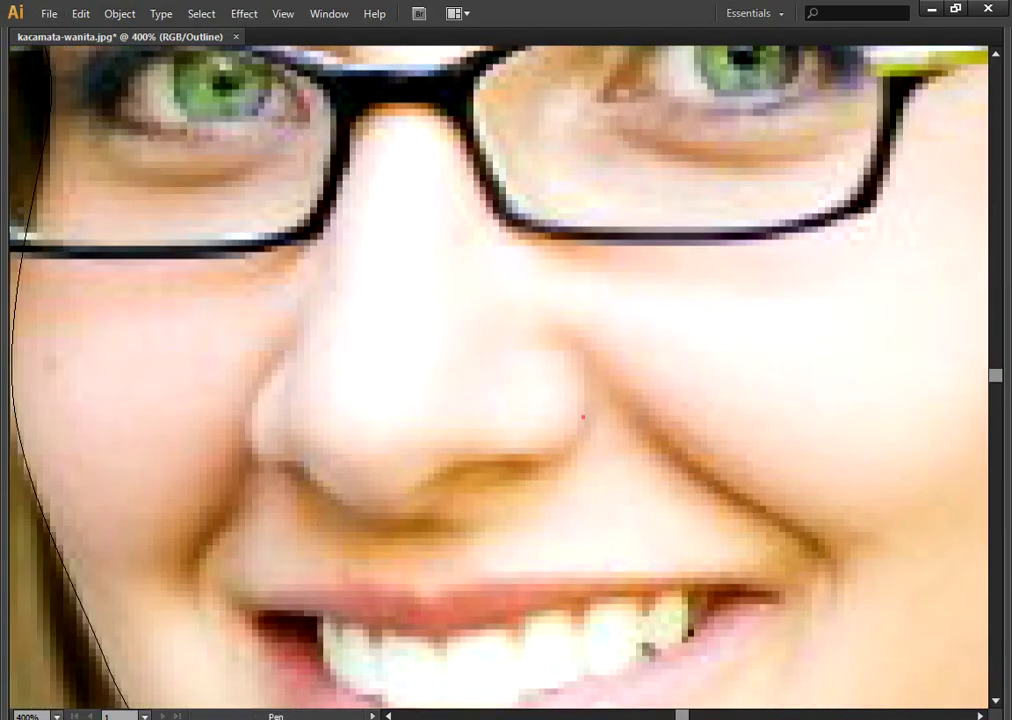
{"action": "left_click_drag", "start_coordinate": [535, 459], "coordinate": [483, 454]}
{"action": "scroll", "coordinate": [435, 500], "scroll_direction": "up", "scroll_amount": 1, "text": "alt"}
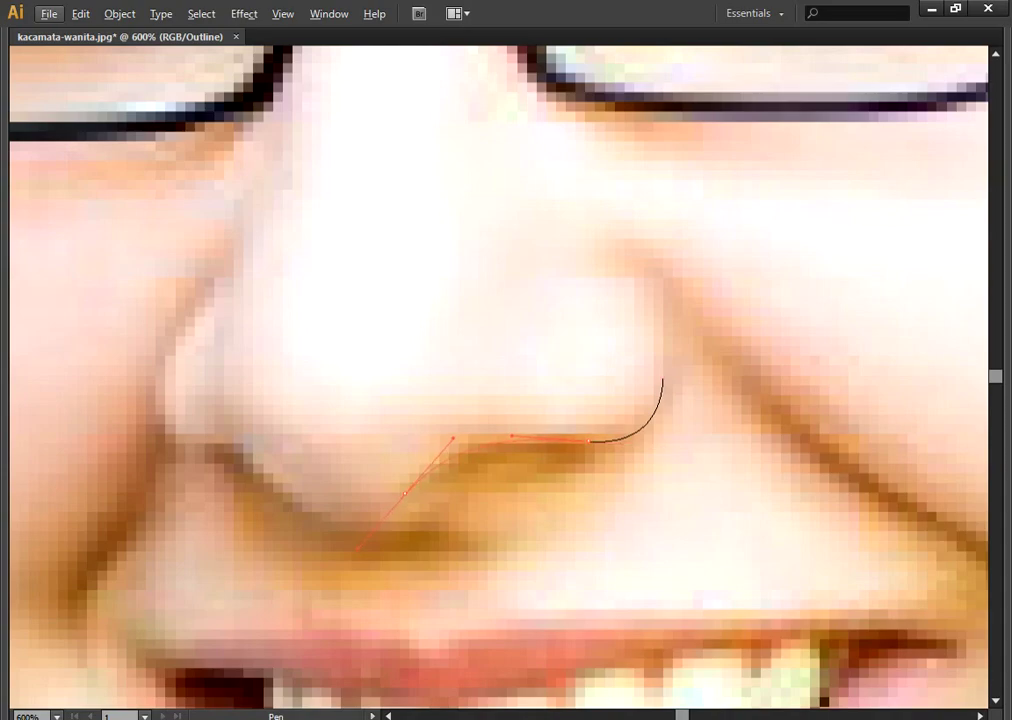
{"action": "left_click_drag", "start_coordinate": [406, 492], "coordinate": [360, 499]}
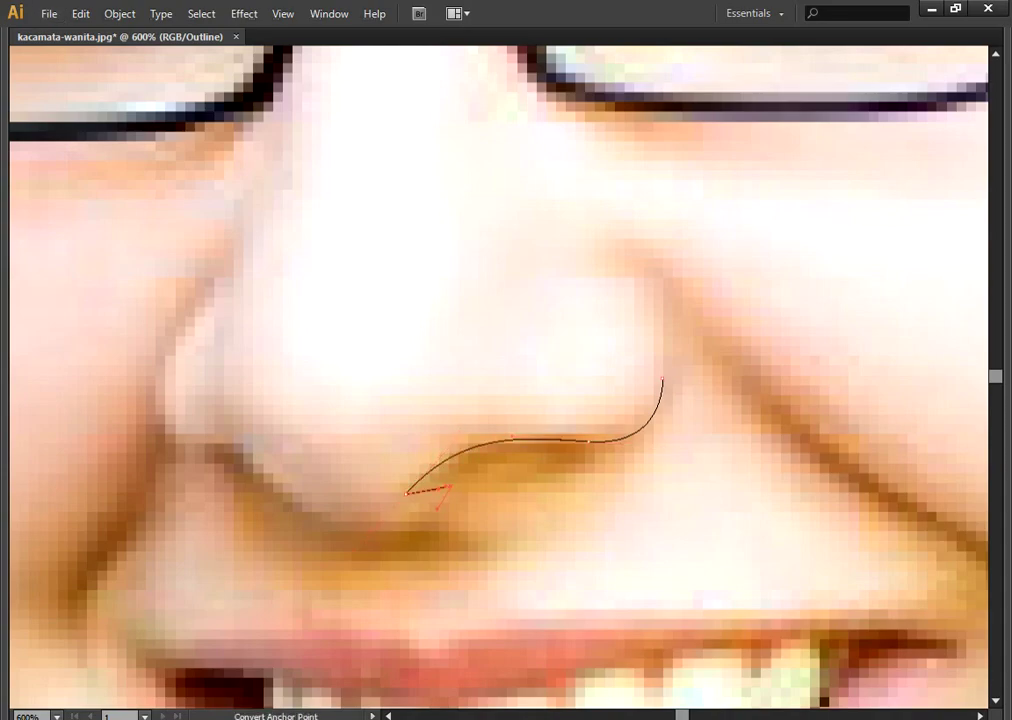
{"action": "left_click_drag", "start_coordinate": [438, 506], "coordinate": [625, 473]}
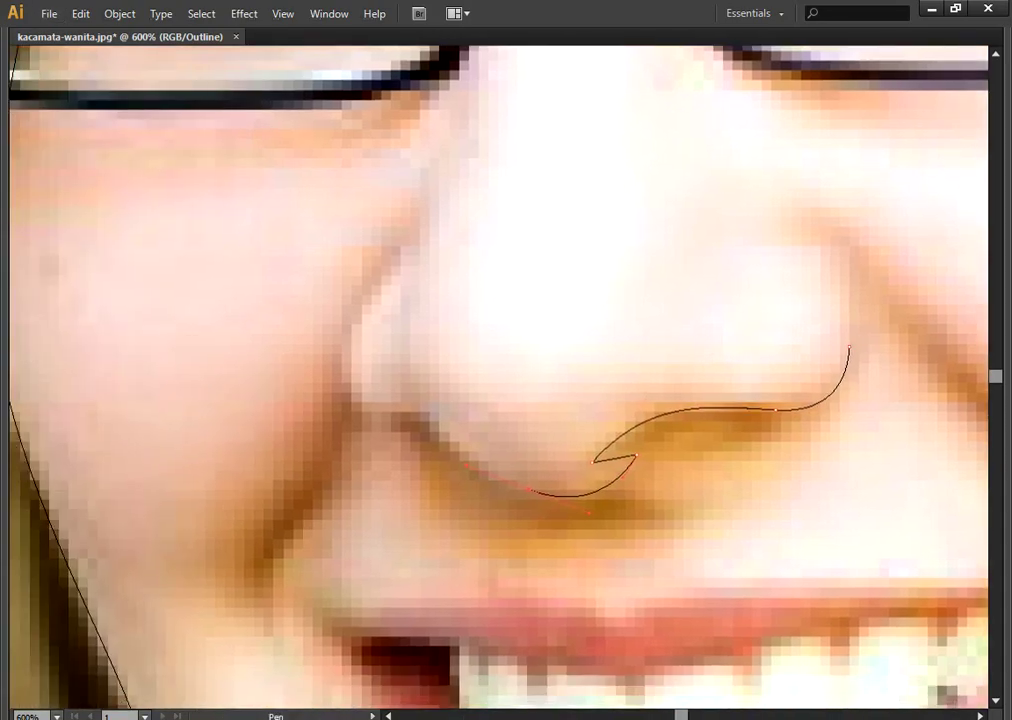
{"action": "left_click_drag", "start_coordinate": [408, 410], "coordinate": [363, 406]}
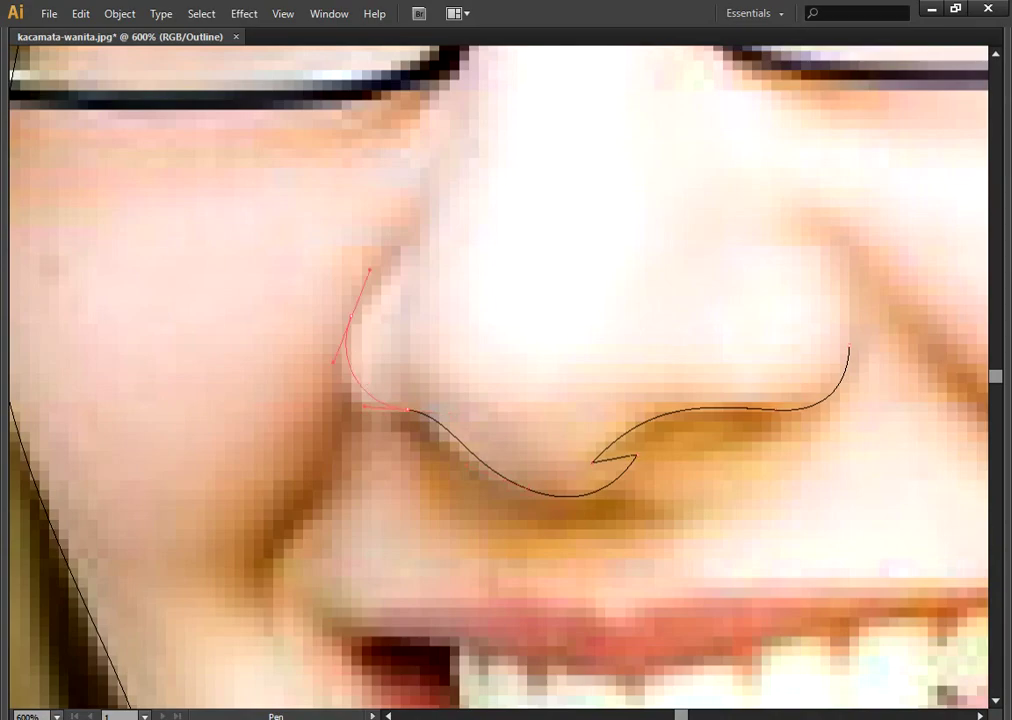
Step: Curve around the left nostril and back under the nose to the right nostril
{"action": "left_click_drag", "start_coordinate": [350, 318], "coordinate": [328, 352]}
{"action": "mouse_move", "coordinate": [375, 418]}
{"action": "left_mouse_down"}
{"action": "mouse_move", "coordinate": [425, 425]}
{"action": "mouse_move", "coordinate": [250, 357]}
{"action": "left_mouse_up"}
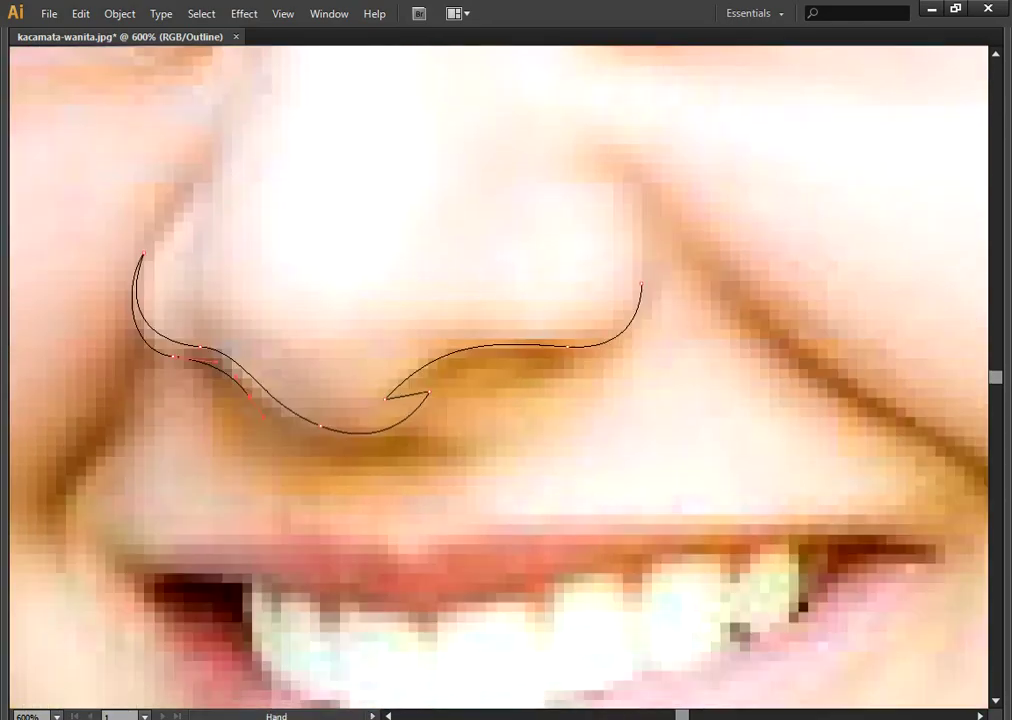
{"action": "mouse_move", "coordinate": [440, 432]}
{"action": "left_mouse_down"}
{"action": "mouse_move", "coordinate": [456, 418]}
{"action": "mouse_move", "coordinate": [265, 533]}
{"action": "left_mouse_up"}
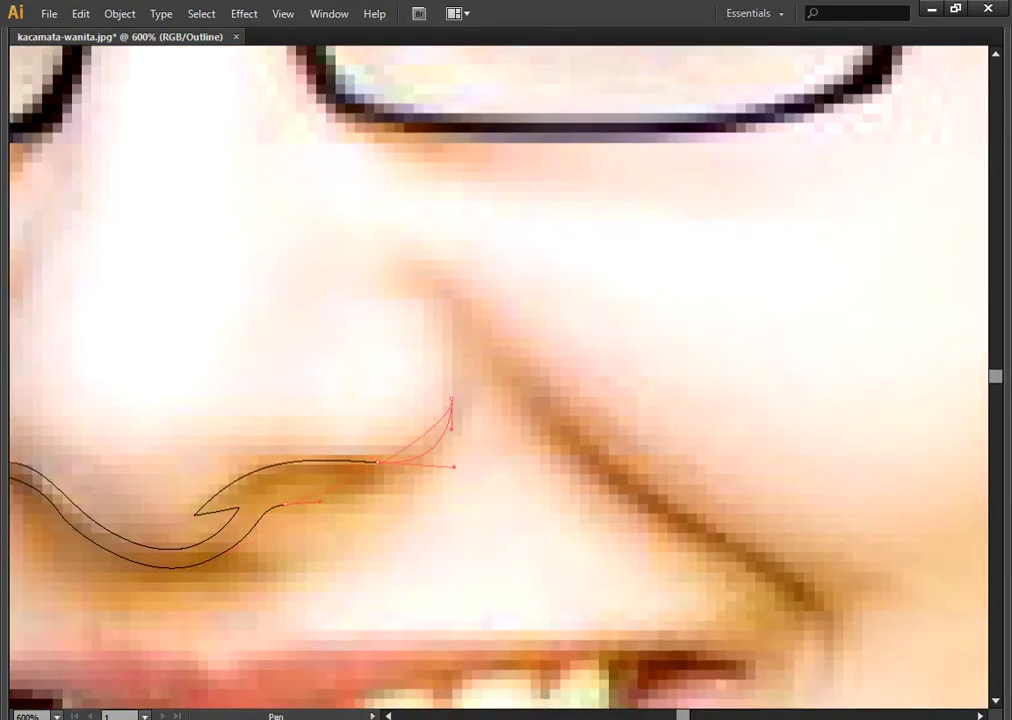
{"action": "left_click_drag", "start_coordinate": [451, 401], "coordinate": [457, 502]}
{"action": "key", "text": "ctrl+minus"}
{"action": "key", "text": "ctrl+minus"}
{"action": "key", "text": "ctrl+minus"}
{"action": "scroll", "coordinate": [476, 475], "scroll_direction": "left", "scroll_amount": 2}
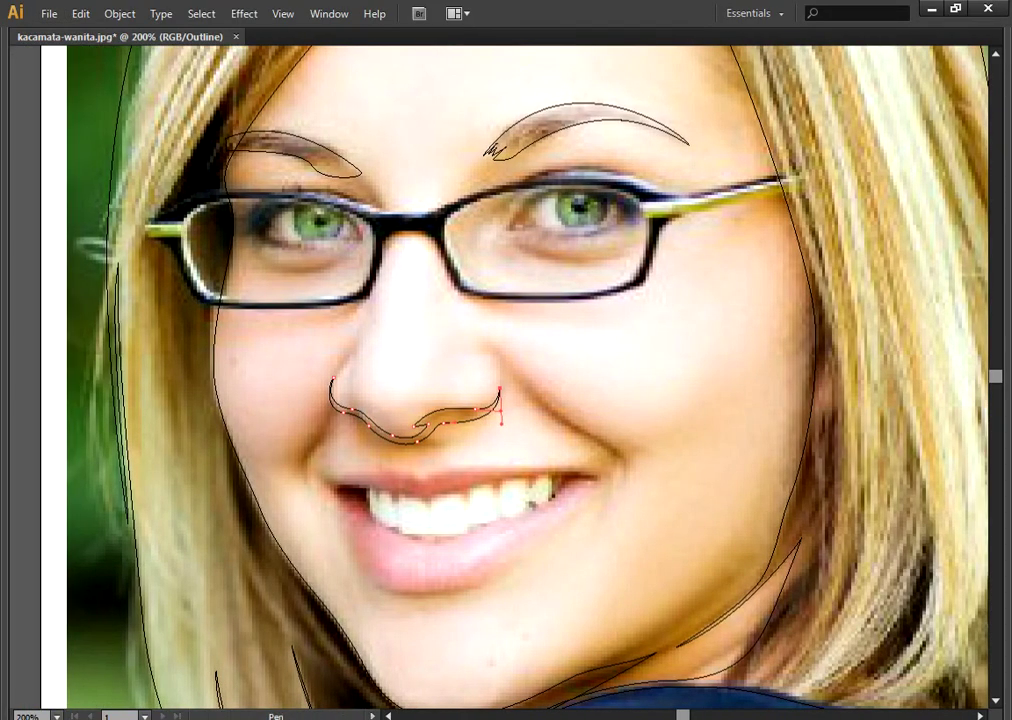
{"action": "key", "text": "ctrl+shift+a"}
{"action": "scroll", "coordinate": [476, 475], "scroll_direction": "down", "scroll_amount": 2}
{"action": "scroll", "coordinate": [476, 475], "scroll_direction": "up", "scroll_amount": 1}
Step: Trace the upper lip edge above the teeth and the teeth's lower edge
{"action": "scroll", "coordinate": [295, 384], "scroll_direction": "up", "scroll_amount": 2}
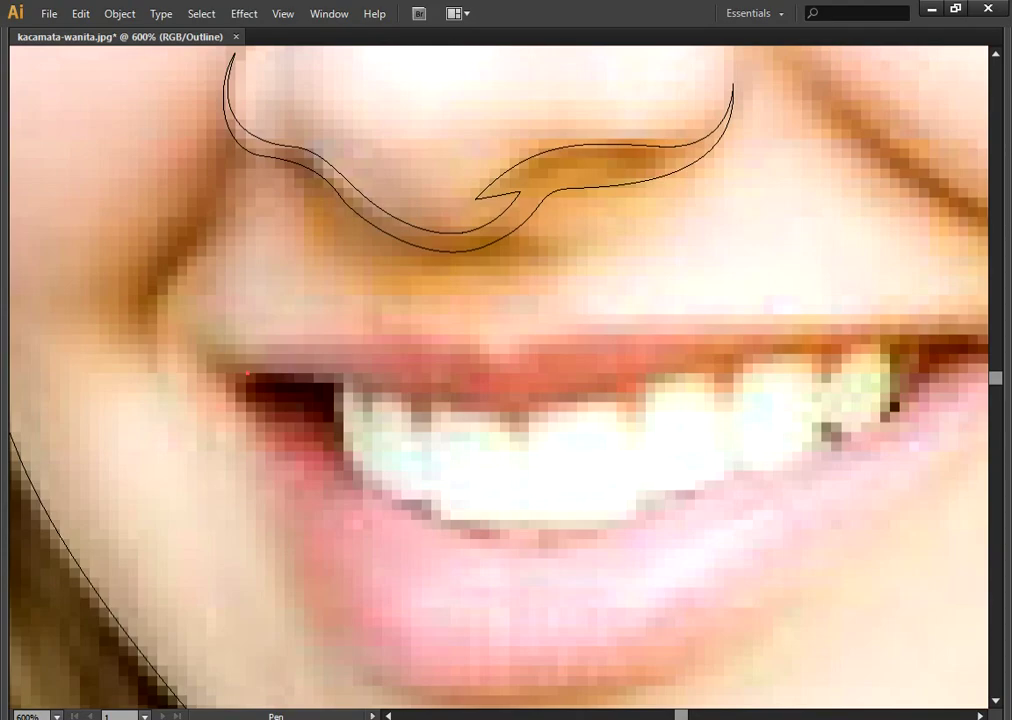
{"action": "left_click_drag", "start_coordinate": [385, 374], "coordinate": [392, 377]}
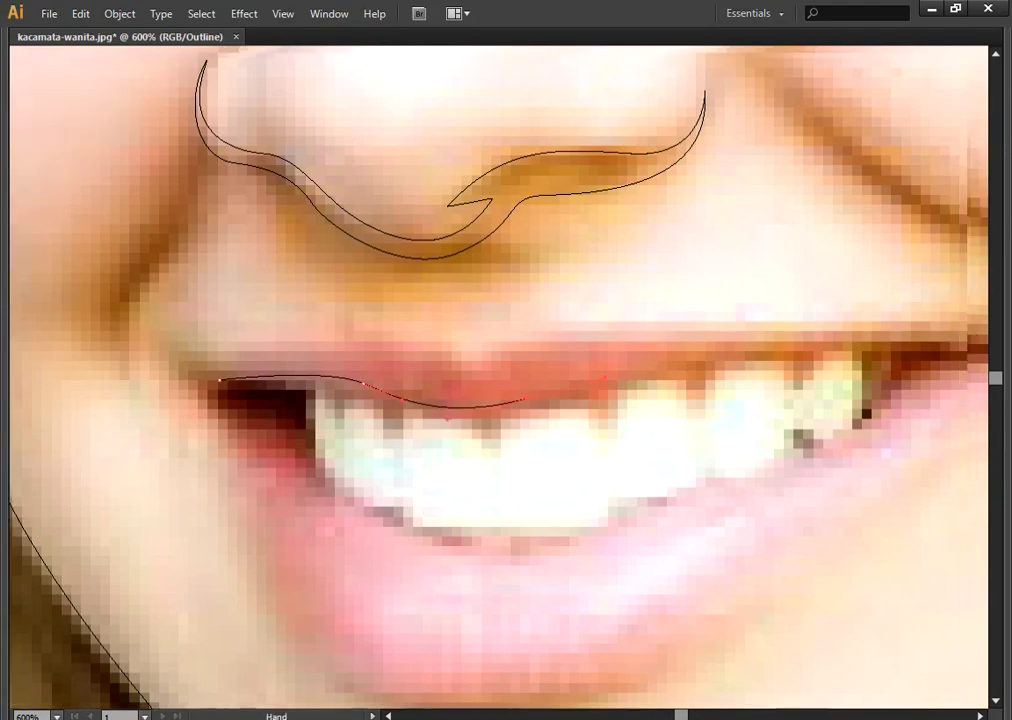
{"action": "left_click_drag", "start_coordinate": [553, 388], "coordinate": [283, 436]}
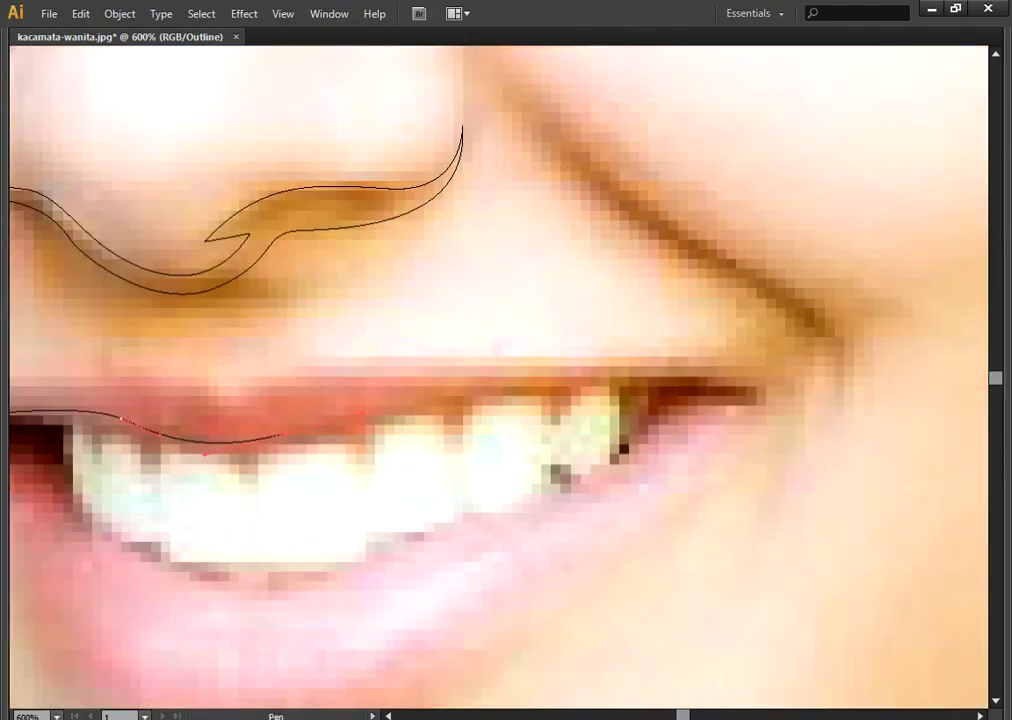
{"action": "left_click_drag", "start_coordinate": [517, 382], "coordinate": [661, 379]}
{"action": "mouse_move", "coordinate": [740, 395]}
{"action": "left_mouse_down"}
{"action": "mouse_move", "coordinate": [757, 404]}
{"action": "mouse_move", "coordinate": [872, 307]}
{"action": "left_mouse_up"}
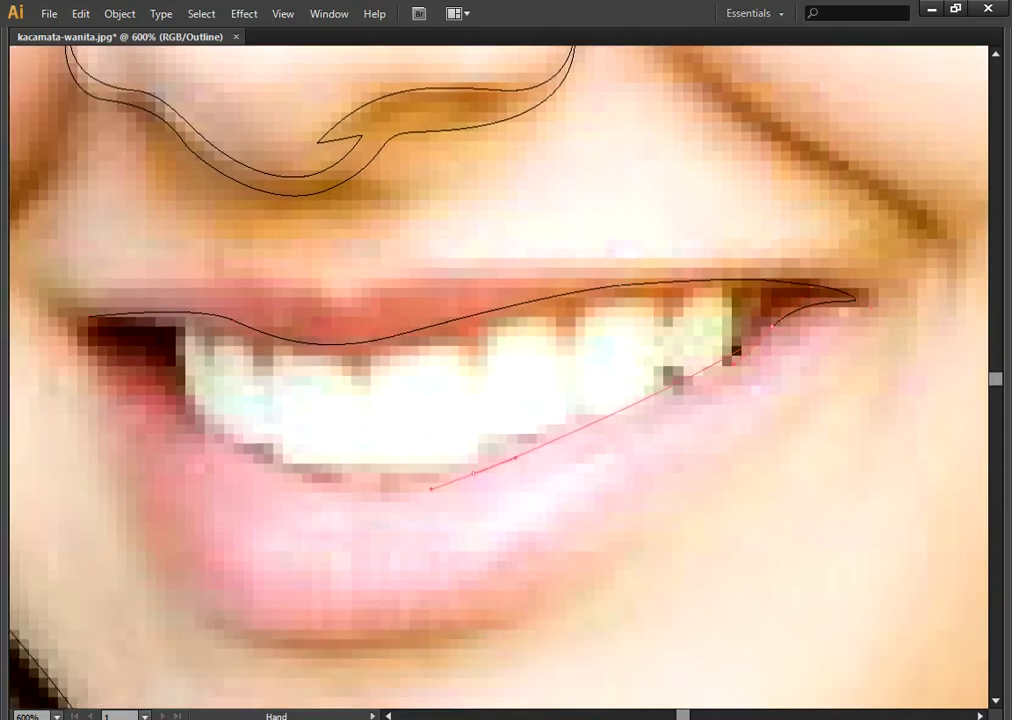
{"action": "mouse_move", "coordinate": [473, 472]}
{"action": "left_mouse_down"}
{"action": "mouse_move", "coordinate": [362, 507]}
{"action": "mouse_move", "coordinate": [632, 532]}
{"action": "mouse_move", "coordinate": [442, 430]}
{"action": "mouse_move", "coordinate": [502, 467]}
{"action": "left_mouse_up"}
{"action": "mouse_move", "coordinate": [480, 423]}
{"action": "left_mouse_down"}
{"action": "mouse_move", "coordinate": [424, 399]}
{"action": "mouse_move", "coordinate": [392, 337]}
{"action": "mouse_move", "coordinate": [430, 478]}
{"action": "left_mouse_up"}
Step: Outline the lower lip and close the shape at the mouth corner
{"action": "left_click_drag", "start_coordinate": [600, 500], "coordinate": [590, 354]}
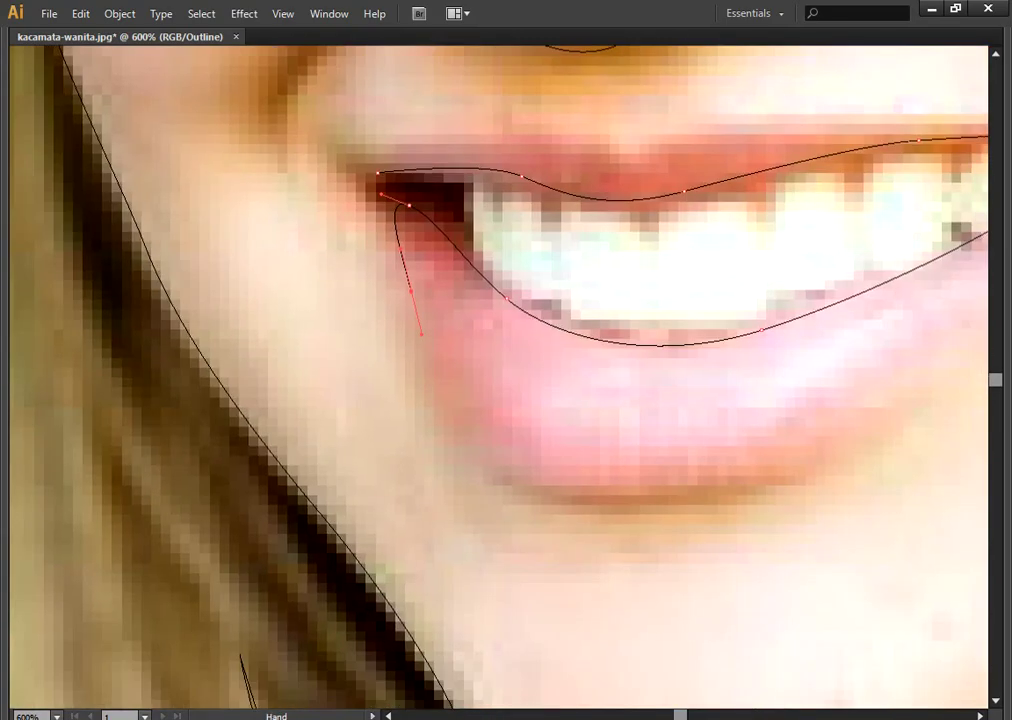
{"action": "mouse_move", "coordinate": [513, 483]}
{"action": "left_mouse_down"}
{"action": "mouse_move", "coordinate": [545, 489]}
{"action": "mouse_move", "coordinate": [218, 489]}
{"action": "left_mouse_up"}
{"action": "left_click_drag", "start_coordinate": [525, 447], "coordinate": [587, 400]}
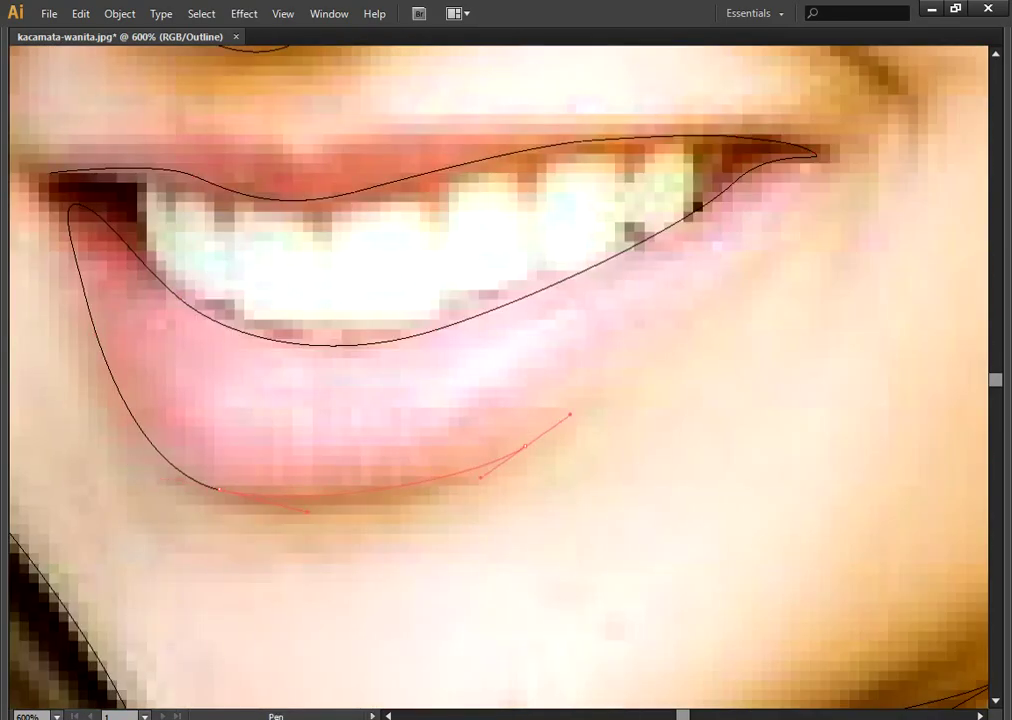
{"action": "left_click", "coordinate": [700, 313]}
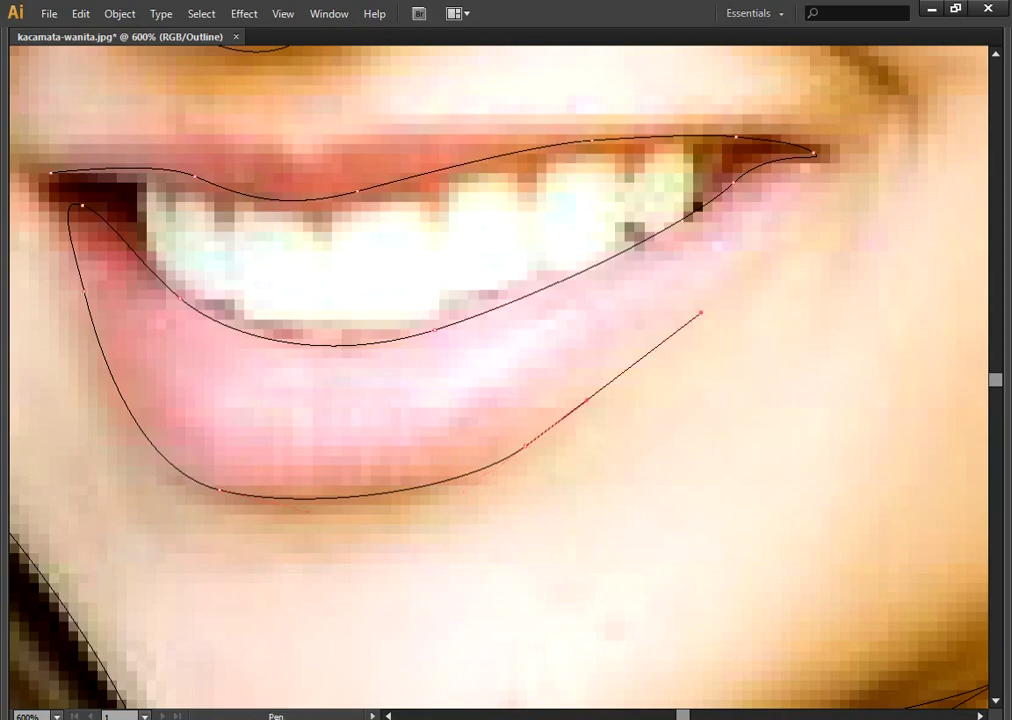
{"action": "mouse_move", "coordinate": [525, 447]}
{"action": "left_mouse_down"}
{"action": "mouse_move", "coordinate": [423, 492]}
{"action": "mouse_move", "coordinate": [478, 481]}
{"action": "left_mouse_up"}
{"action": "left_click_drag", "start_coordinate": [215, 493], "coordinate": [140, 476]}
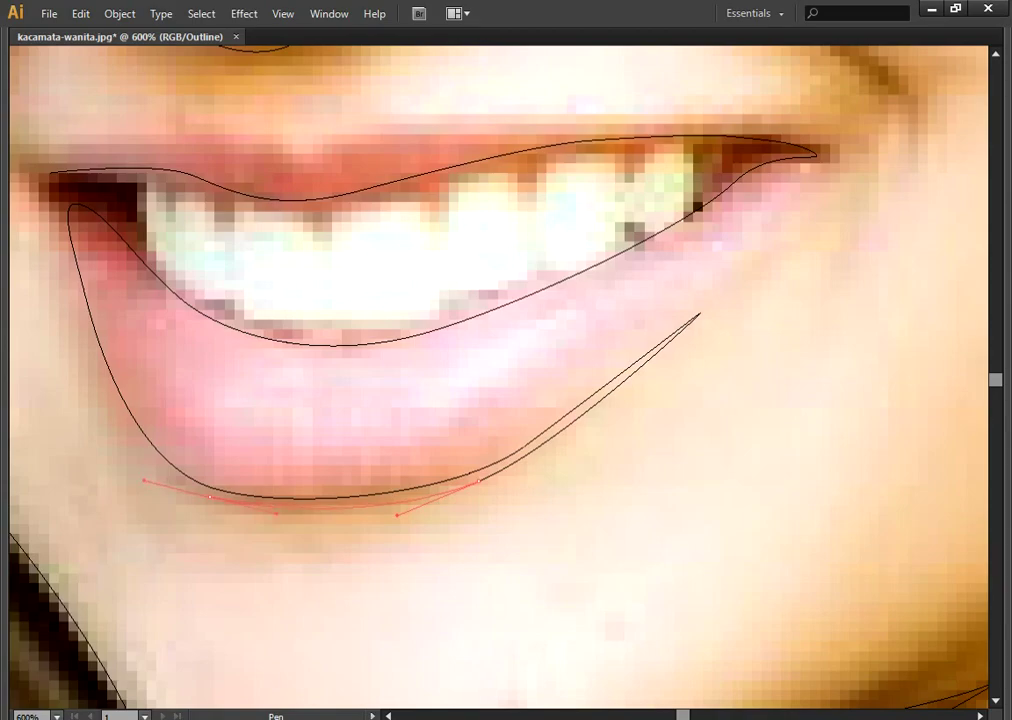
{"action": "left_click_drag", "start_coordinate": [300, 400], "coordinate": [508, 460]}
{"action": "left_click_drag", "start_coordinate": [294, 392], "coordinate": [258, 274]}
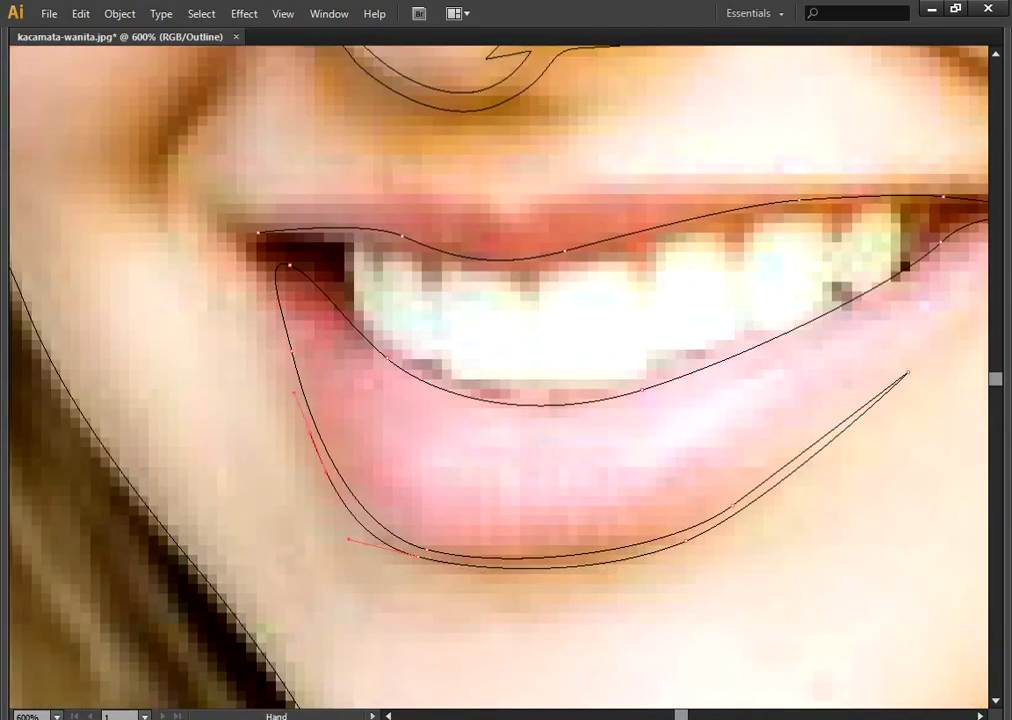
{"action": "left_click_drag", "start_coordinate": [500, 400], "coordinate": [594, 551]}
{"action": "left_click", "coordinate": [384, 416]}
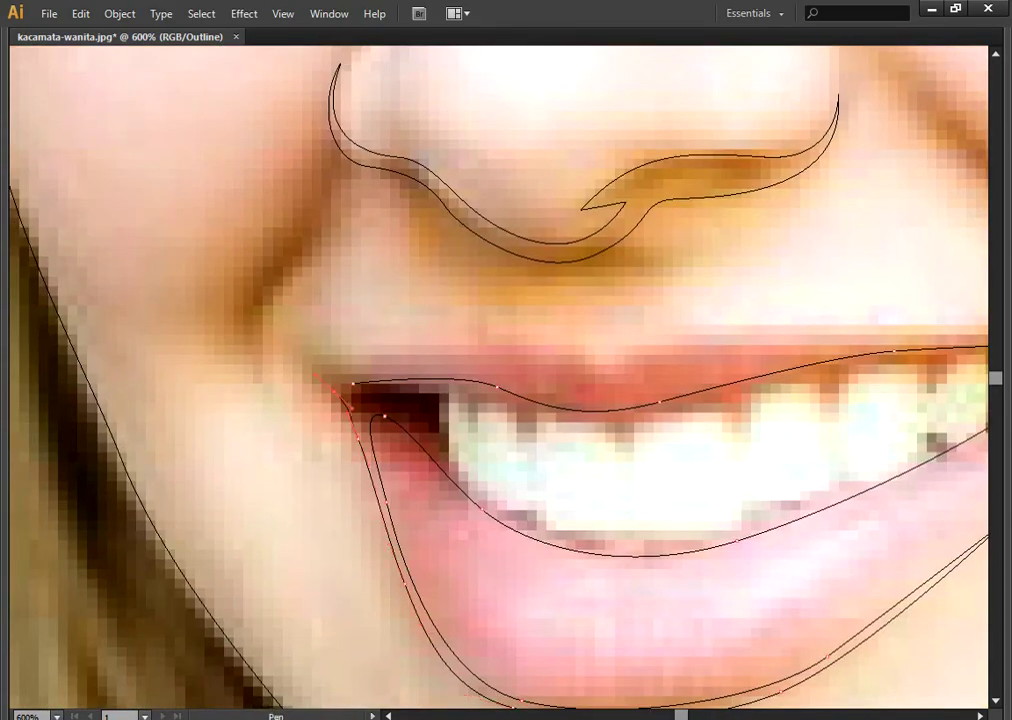
Step: Start the teeth outline at the left mouth corner and trace along the lower teeth edge
{"action": "key", "text": "ctrl+minus"}
{"action": "mouse_move", "coordinate": [600, 400]}
{"action": "left_mouse_down"}
{"action": "mouse_move", "coordinate": [350, 400]}
{"action": "mouse_move", "coordinate": [429, 371]}
{"action": "left_mouse_up"}
{"action": "scroll", "coordinate": [315, 395], "scroll_direction": "up", "scroll_amount": 1}
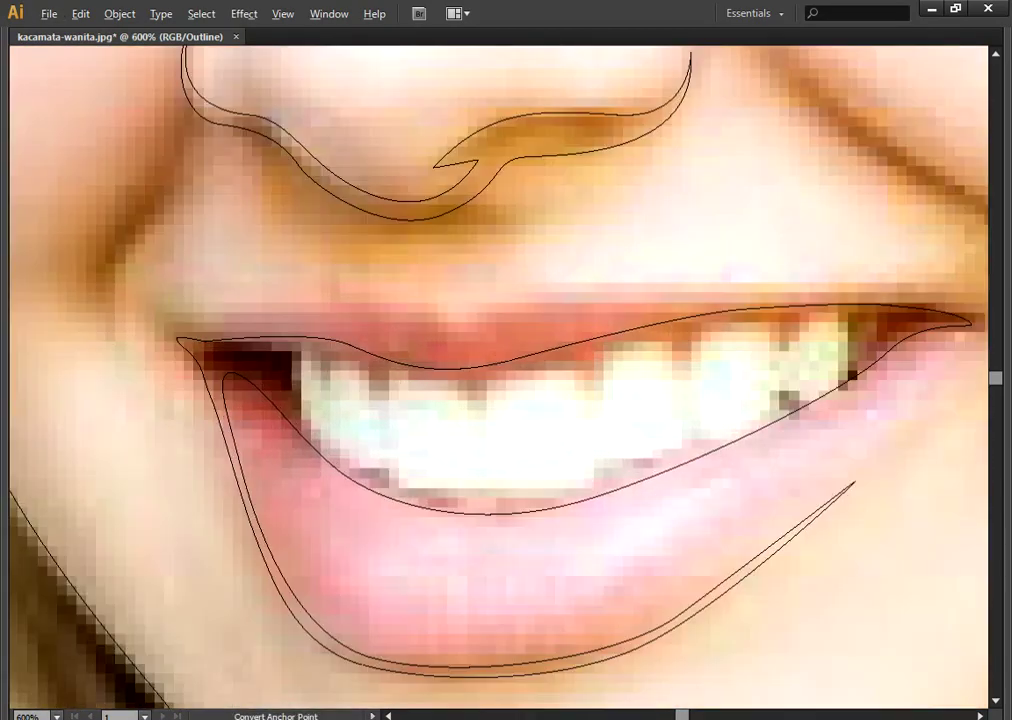
{"action": "key", "text": "alt"}
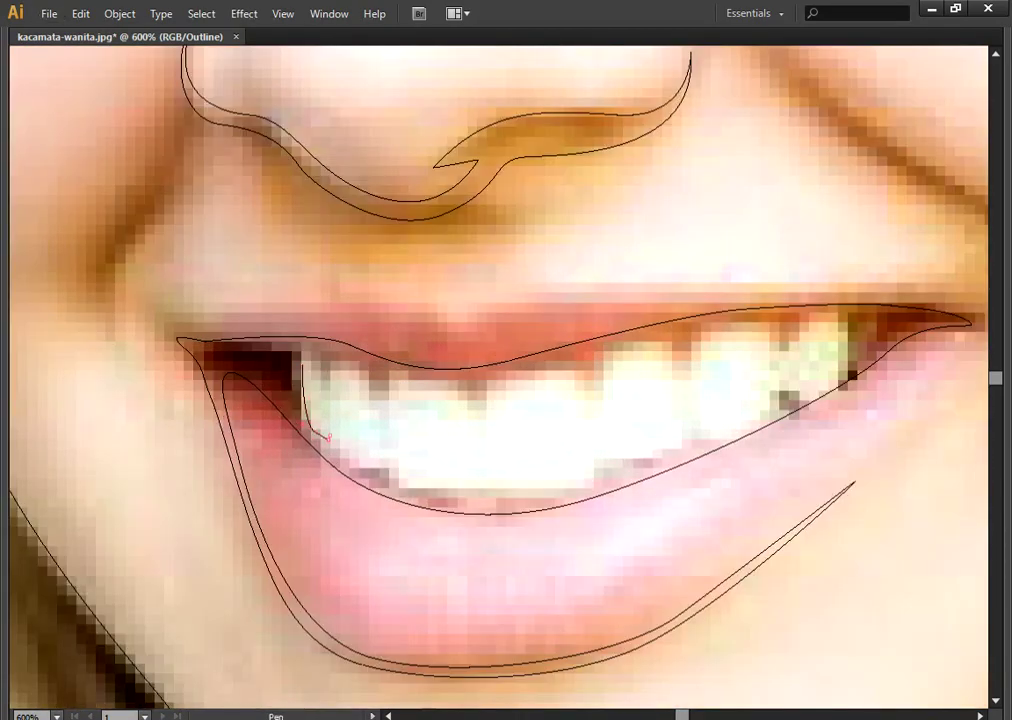
{"action": "left_click_drag", "start_coordinate": [360, 470], "coordinate": [388, 466]}
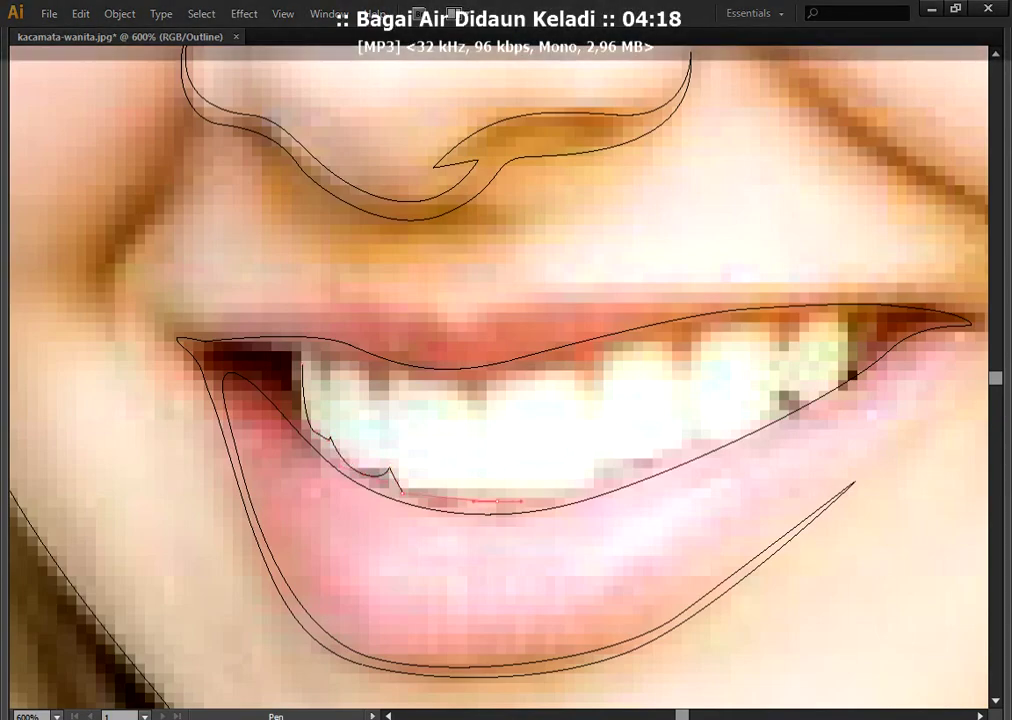
{"action": "left_click_drag", "start_coordinate": [494, 500], "coordinate": [540, 500]}
{"action": "left_click_drag", "start_coordinate": [598, 470], "coordinate": [655, 462]}
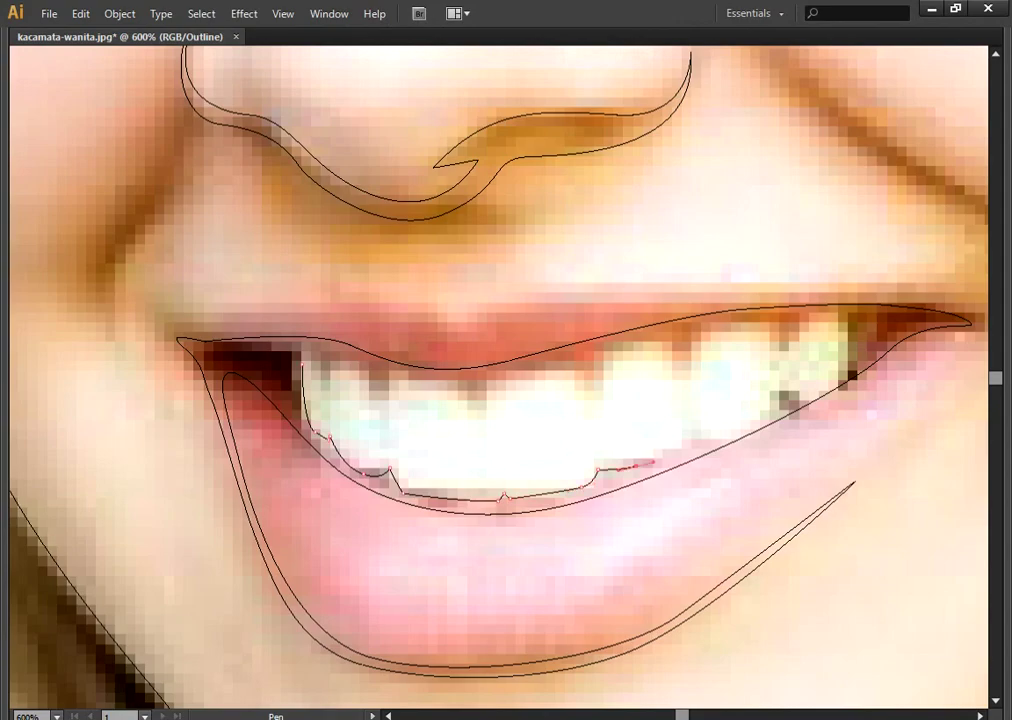
Step: Trace up the zigzag upper teeth edge and close the teeth shape
{"action": "left_click_drag", "start_coordinate": [548, 352], "coordinate": [268, 432]}
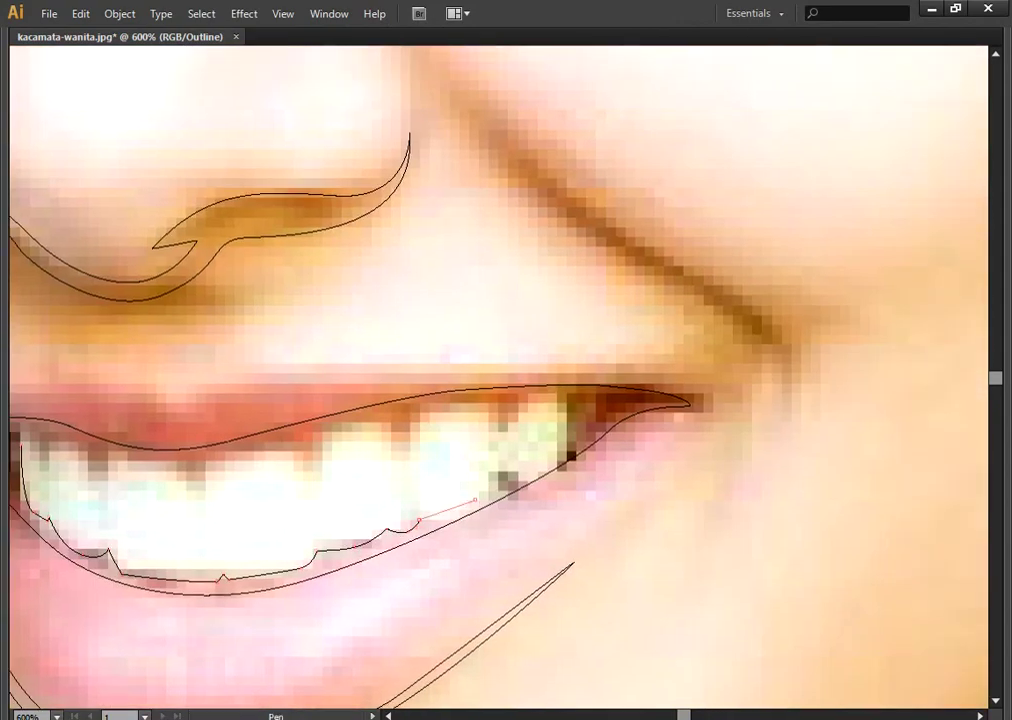
{"action": "left_click", "coordinate": [540, 470]}
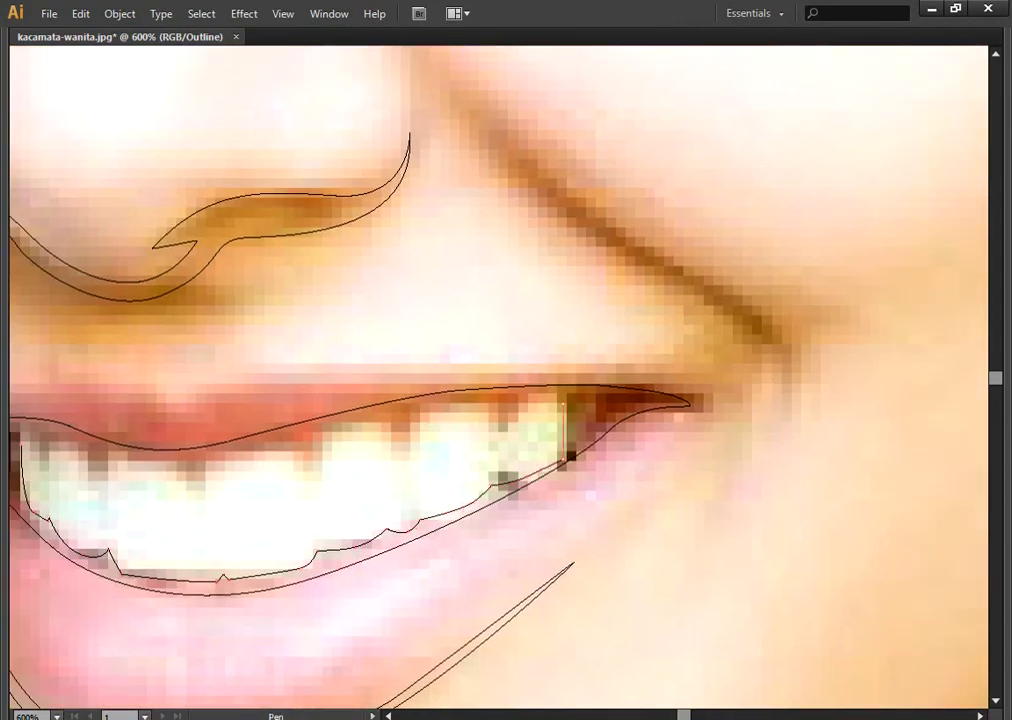
{"action": "left_click_drag", "start_coordinate": [563, 403], "coordinate": [540, 393]}
{"action": "left_click_drag", "start_coordinate": [455, 404], "coordinate": [378, 330]}
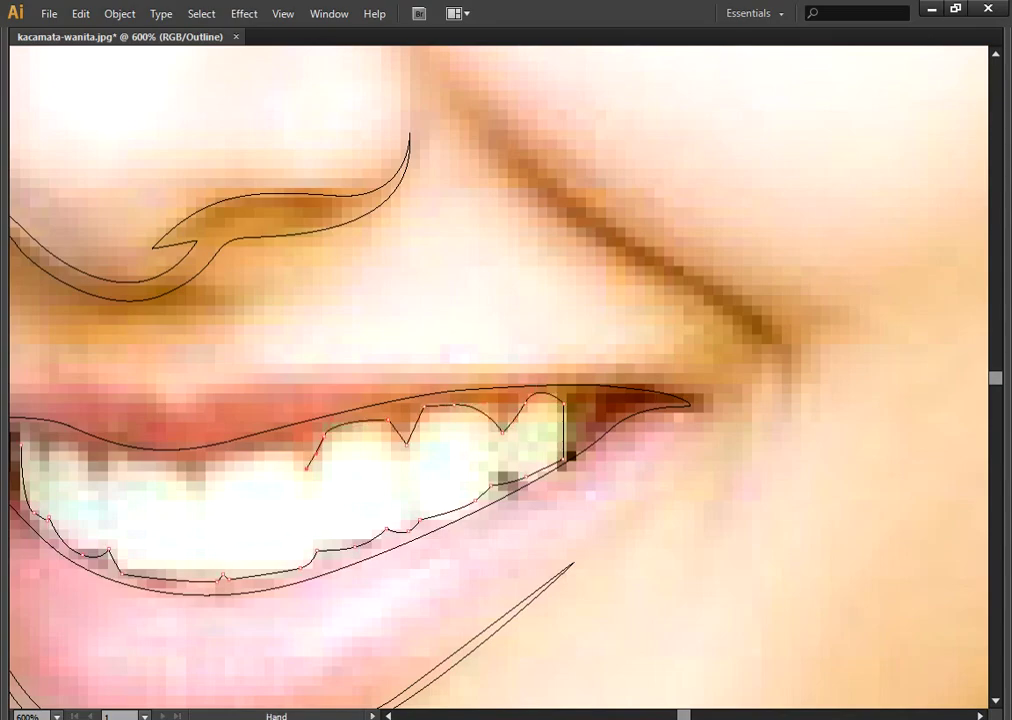
{"action": "left_click_drag", "start_coordinate": [305, 468], "coordinate": [555, 462]}
{"action": "left_click", "coordinate": [507, 439]}
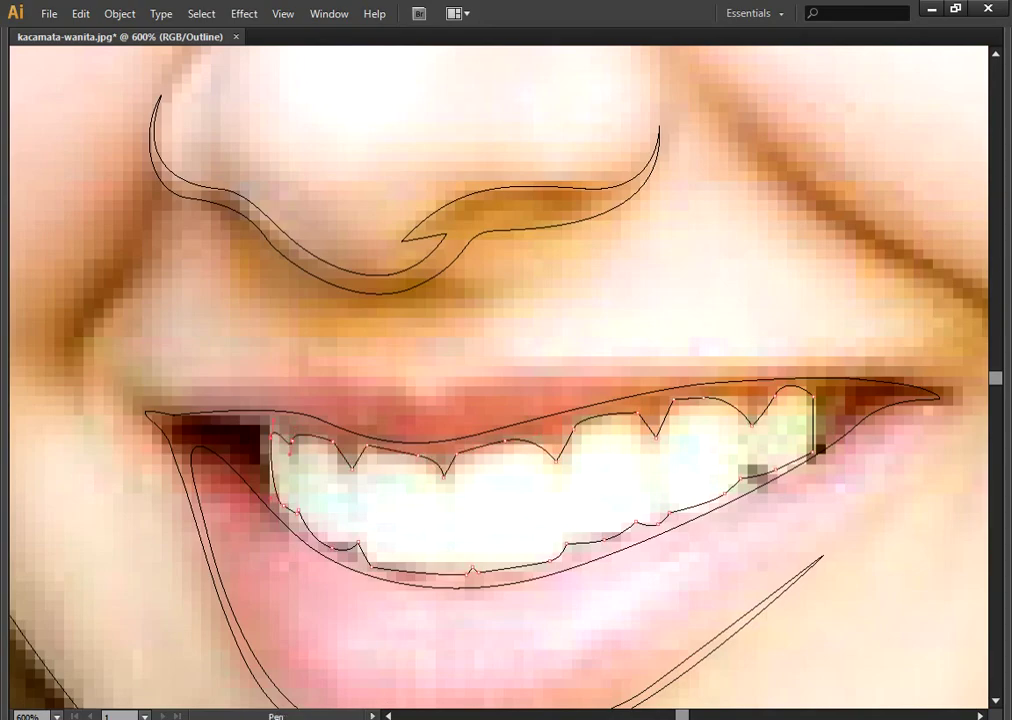
{"action": "key", "text": "ctrl+minus"}
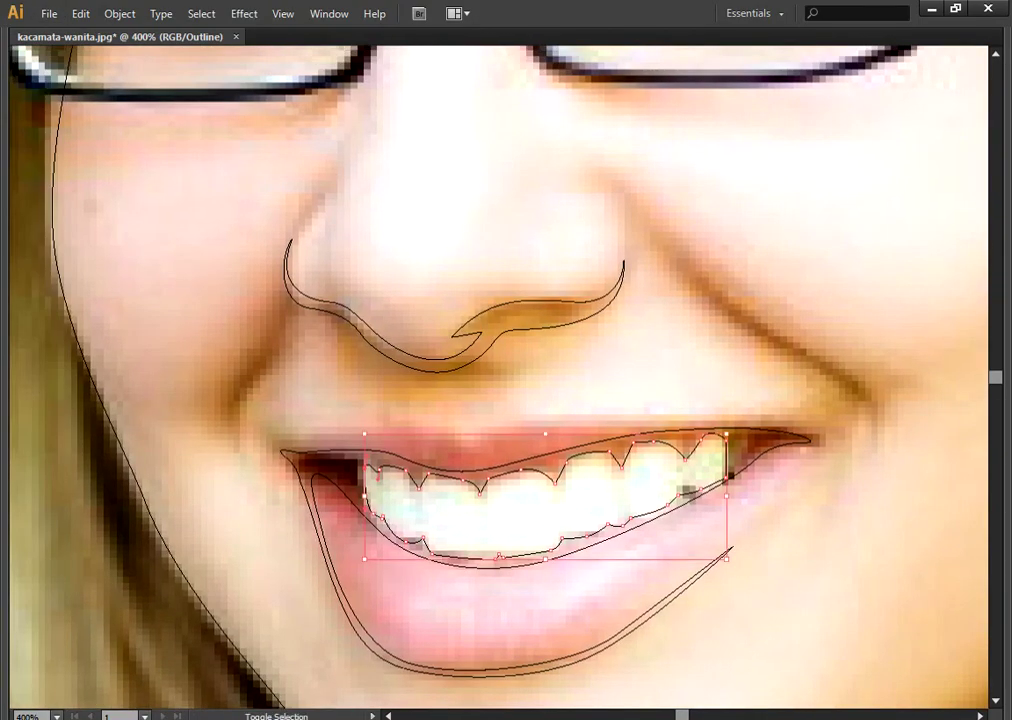
{"action": "key", "text": "ctrl+plus"}
Step: Draw a thin curved smile-line shape on the cheek beside the mouth corner
{"action": "key", "text": "ctrl+minus"}
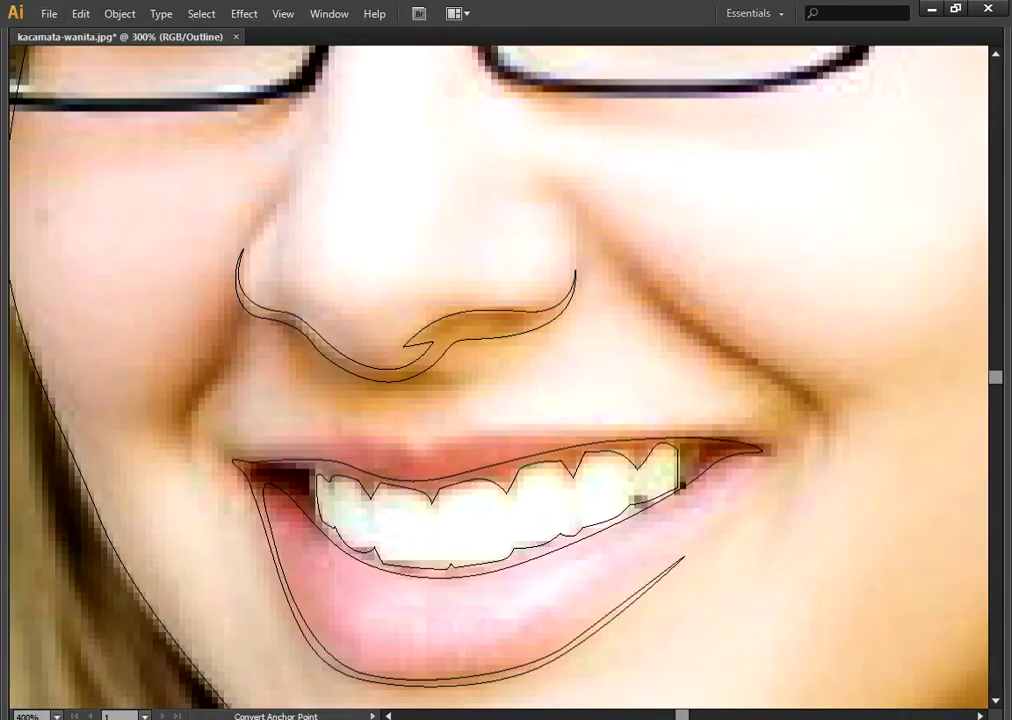
{"action": "key", "text": "ctrl+minus"}
{"action": "key", "text": "Tab"}
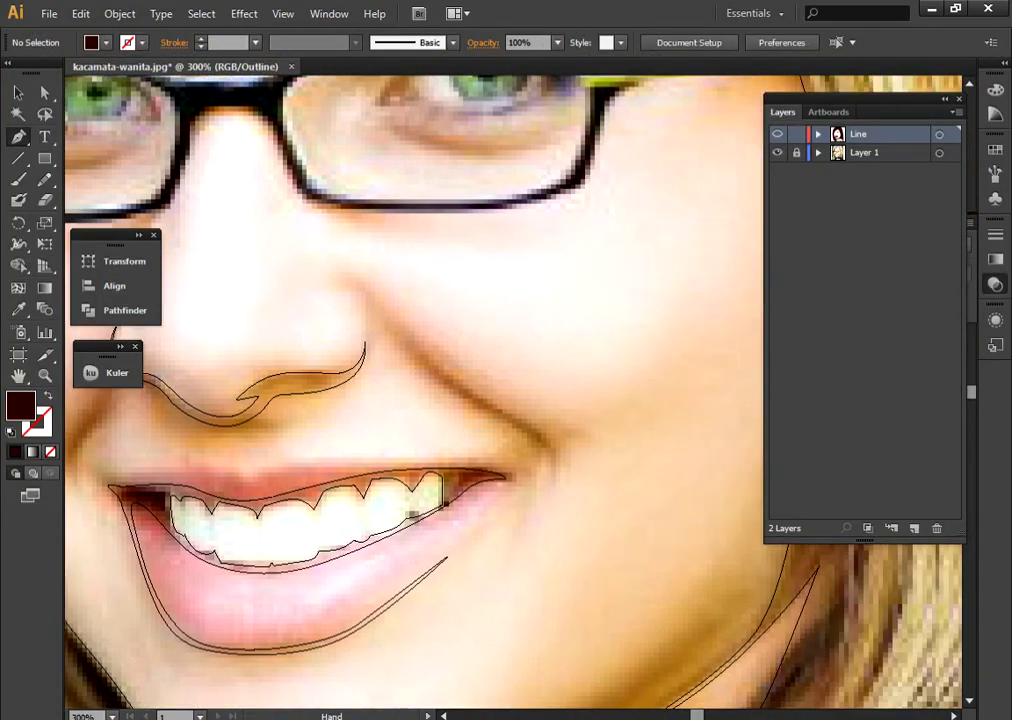
{"action": "key", "text": "ctrl+plus"}
{"action": "left_click_drag", "start_coordinate": [369, 319], "coordinate": [493, 410]}
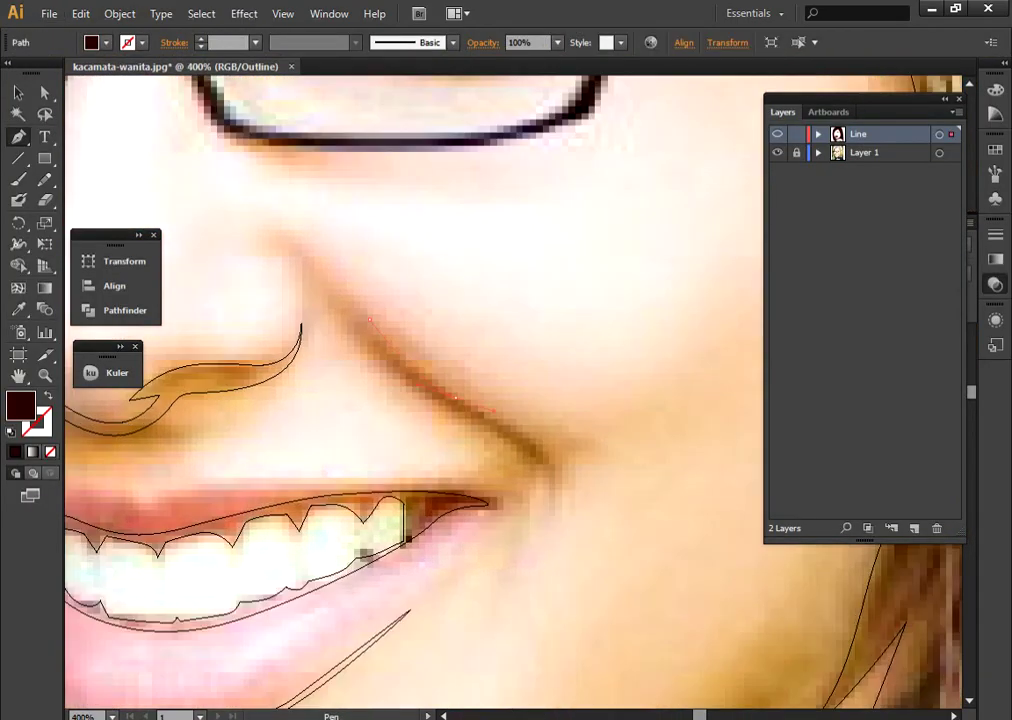
{"action": "left_click", "coordinate": [547, 463]}
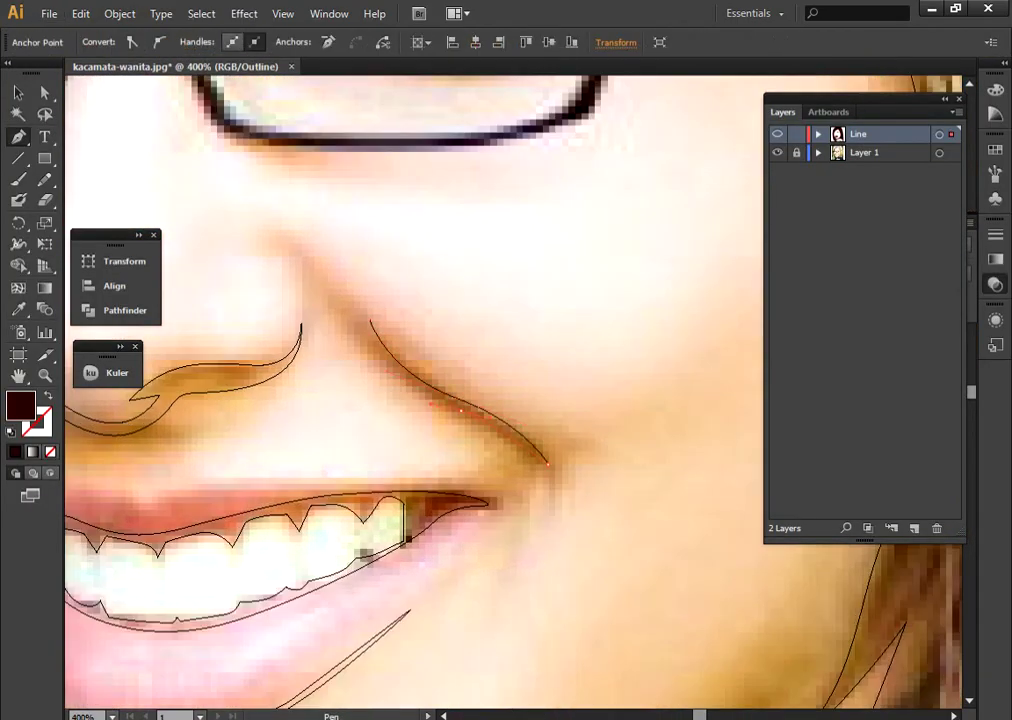
{"action": "left_click", "coordinate": [369, 320]}
{"action": "left_click", "coordinate": [547, 463]}
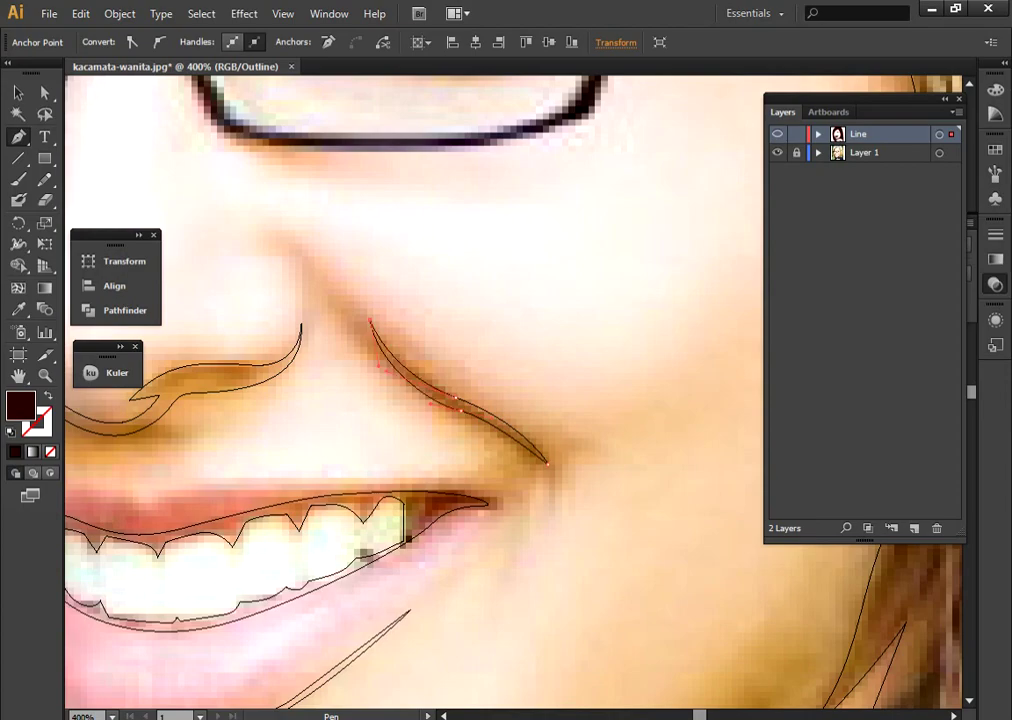
Step: In Preview with Layer 1 hidden, cut the teeth from the mouth using Pathfinder Minus Front
{"action": "key", "text": "ctrl+y"}
{"action": "left_click", "coordinate": [777, 152]}
{"action": "key", "text": "v"}
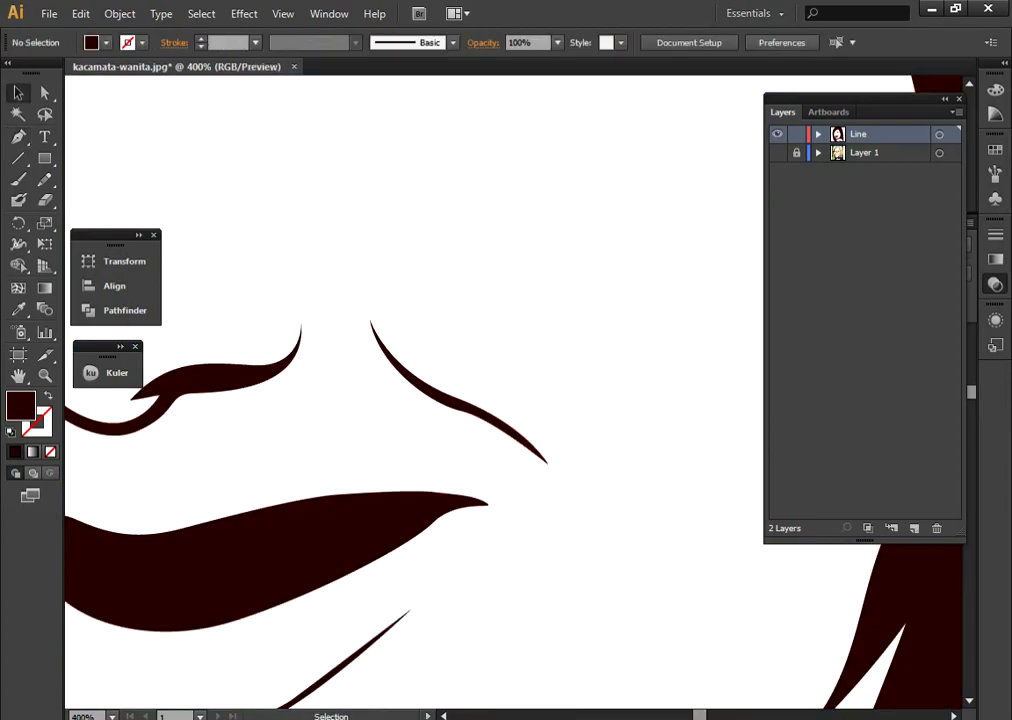
{"action": "left_click", "coordinate": [250, 570]}
{"action": "left_click", "coordinate": [370, 640], "text": "shift"}
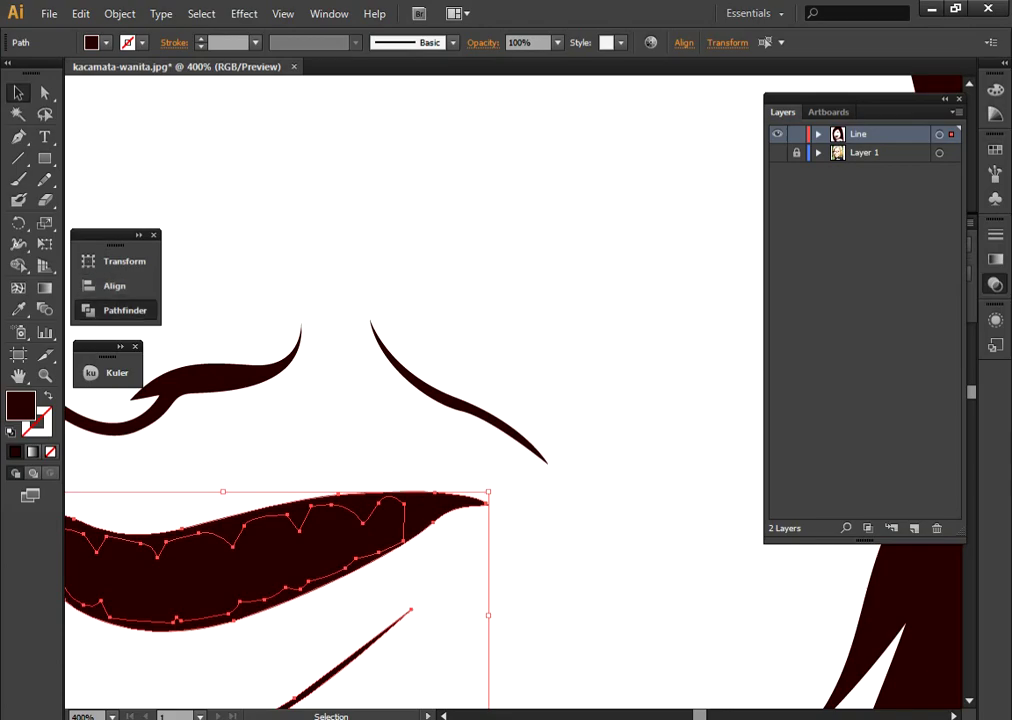
{"action": "left_click", "coordinate": [124, 310]}
{"action": "left_click", "coordinate": [207, 288]}
{"action": "key", "text": "ctrl+h"}
{"action": "left_click", "coordinate": [208, 222]}
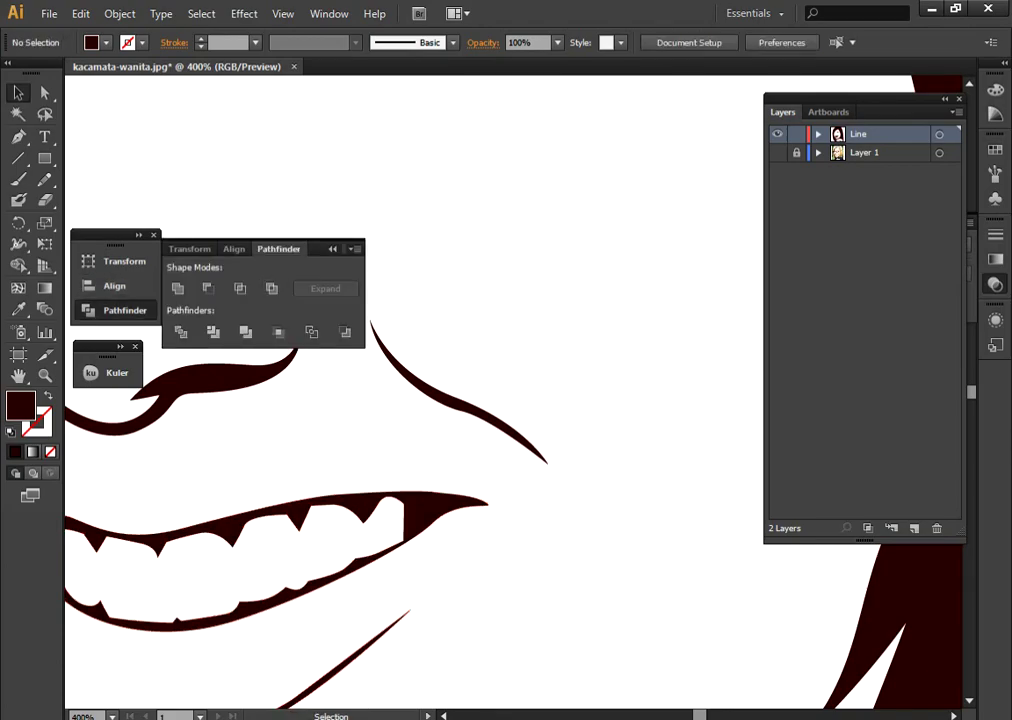
Step: Recentre the whole portrait and return to Outline view
{"action": "key", "text": "ctrl+minus"}
{"action": "key", "text": "ctrl+minus"}
{"action": "key", "text": "ctrl+minus"}
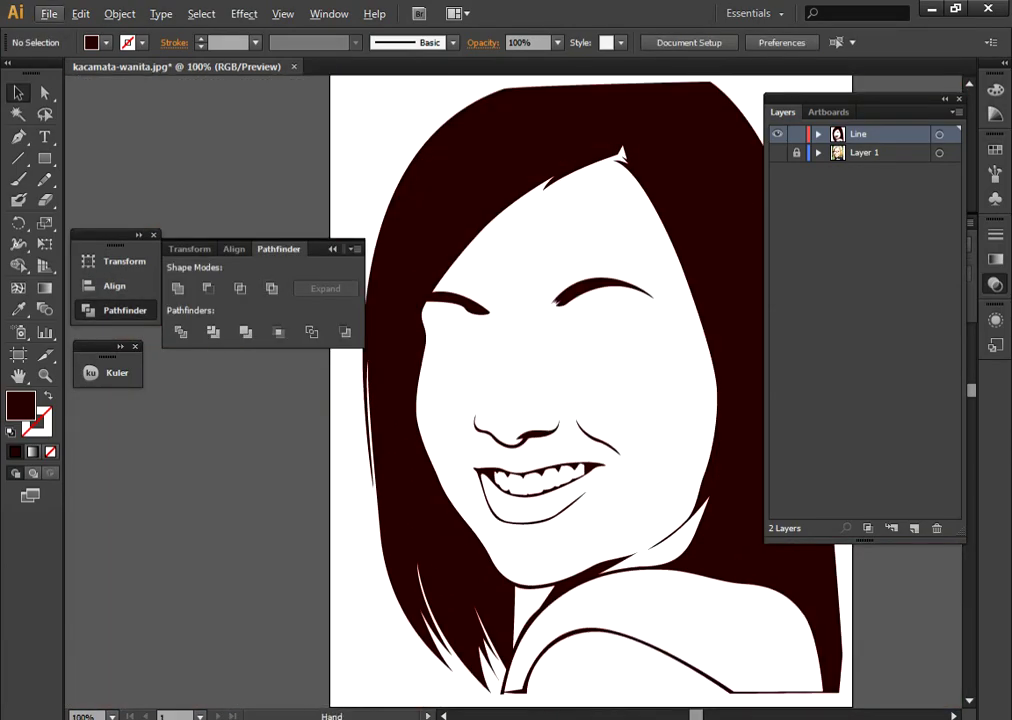
{"action": "left_click_drag", "start_coordinate": [260, 565], "coordinate": [220, 620]}
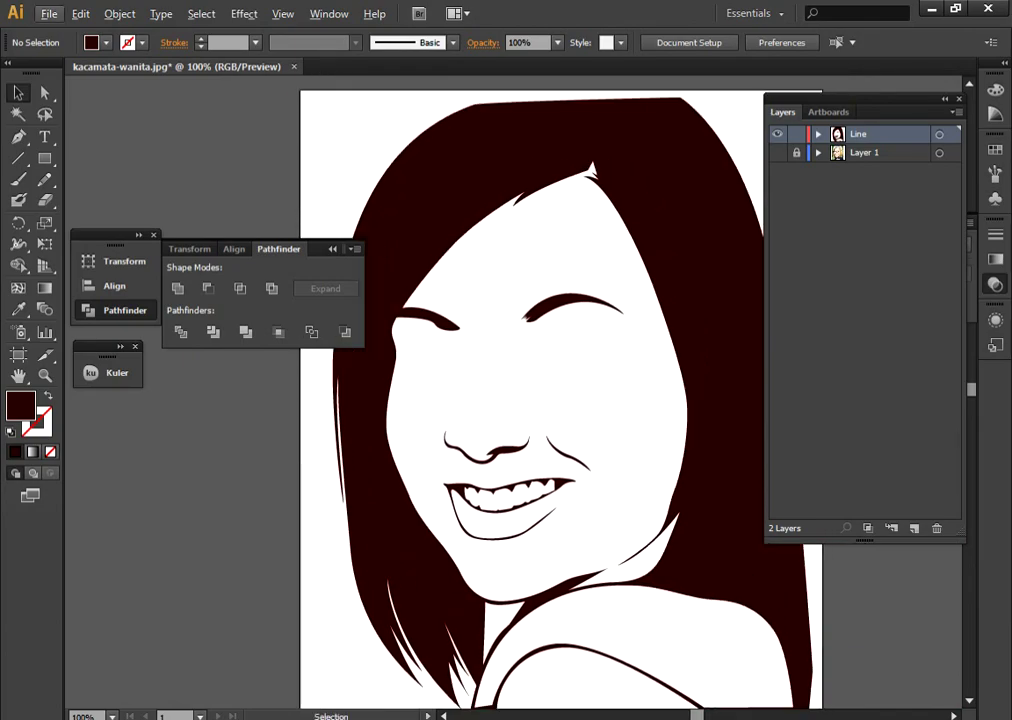
{"action": "key", "text": "ctrl+y"}
{"action": "key", "text": "ctrl+plus"}
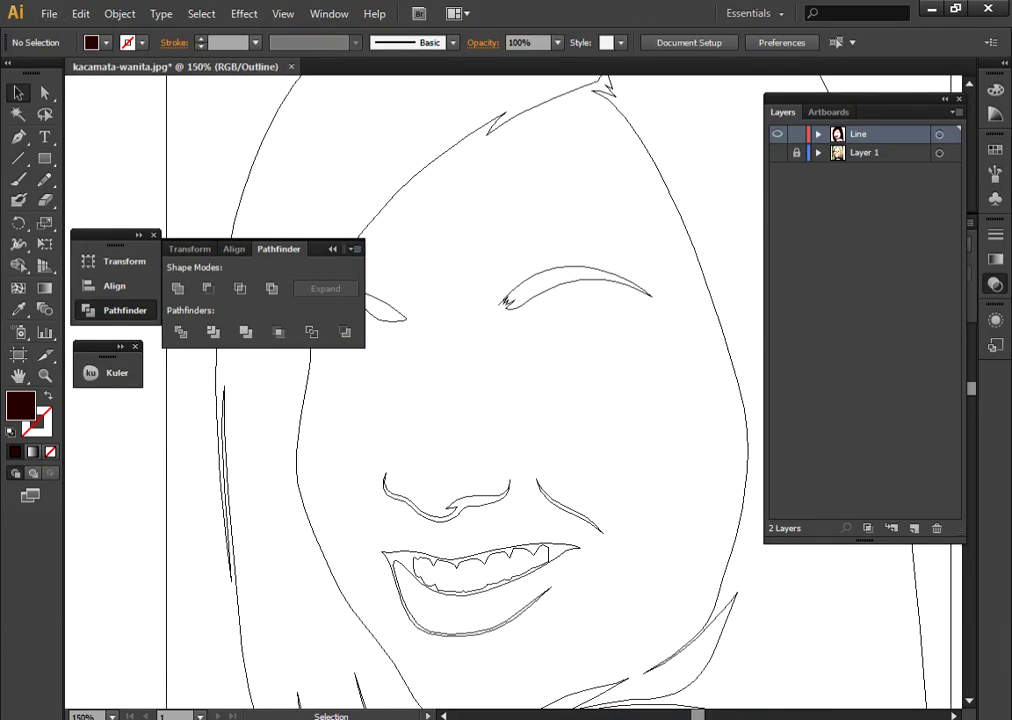
Step: Show Layer 1 again and trace the top, outer corner and bottom of the right lens
{"action": "left_click", "coordinate": [777, 153]}
{"action": "key", "text": "p"}
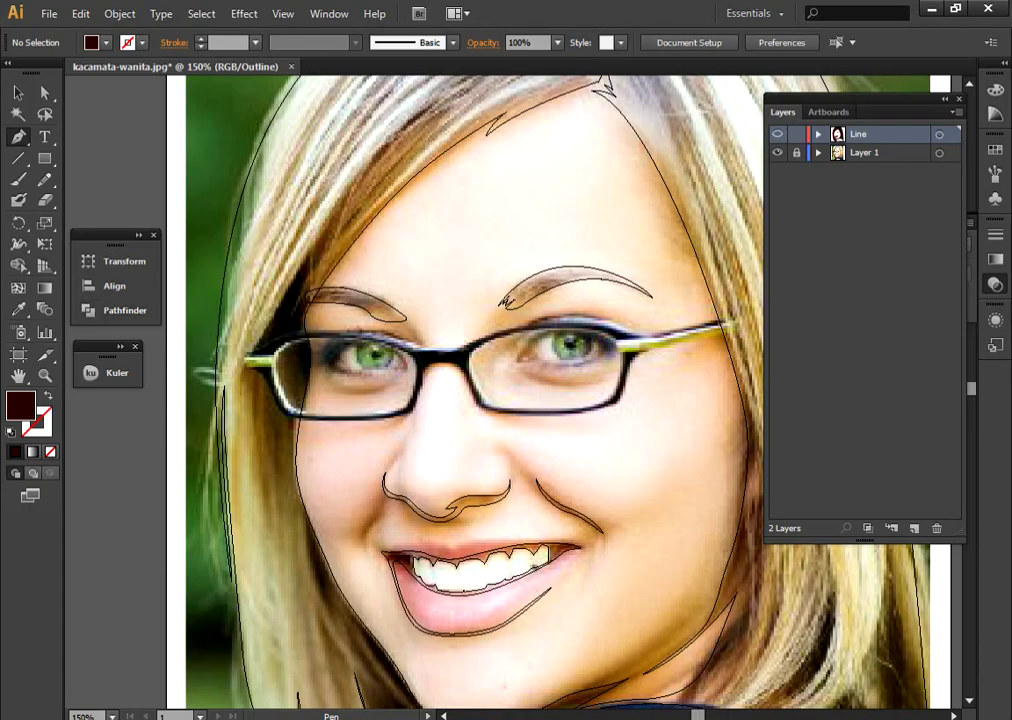
{"action": "key", "text": "Tab"}
{"action": "scroll", "coordinate": [580, 332], "scroll_direction": "up", "scroll_amount": 1}
{"action": "scroll", "coordinate": [440, 325], "scroll_direction": "up", "scroll_amount": 1}
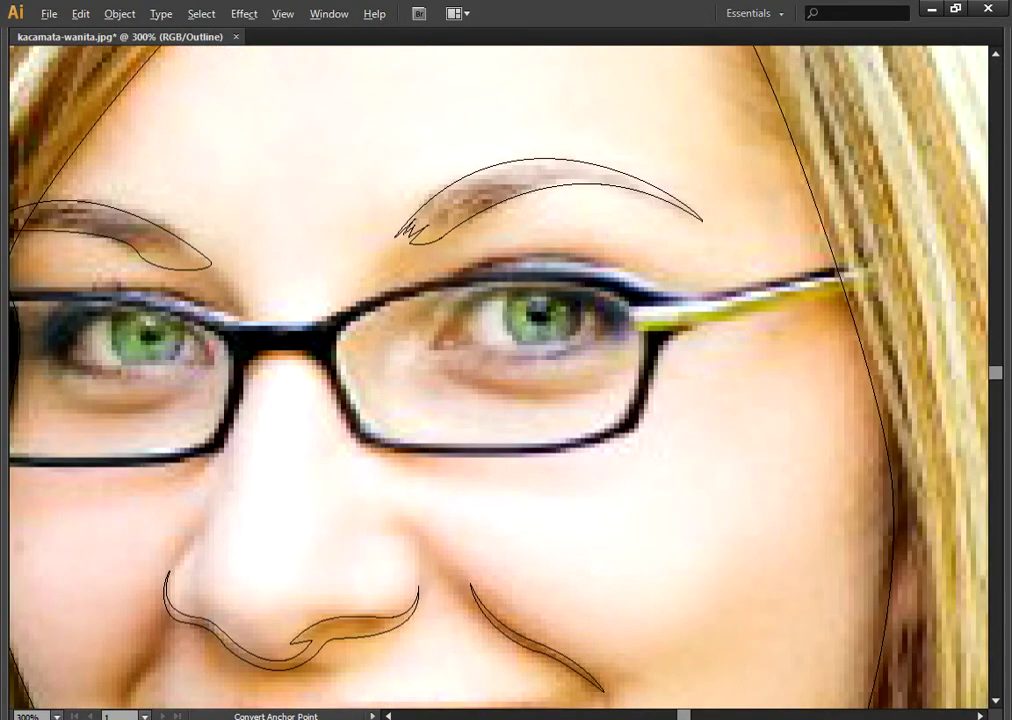
{"action": "scroll", "coordinate": [440, 325], "scroll_direction": "up", "scroll_amount": 1}
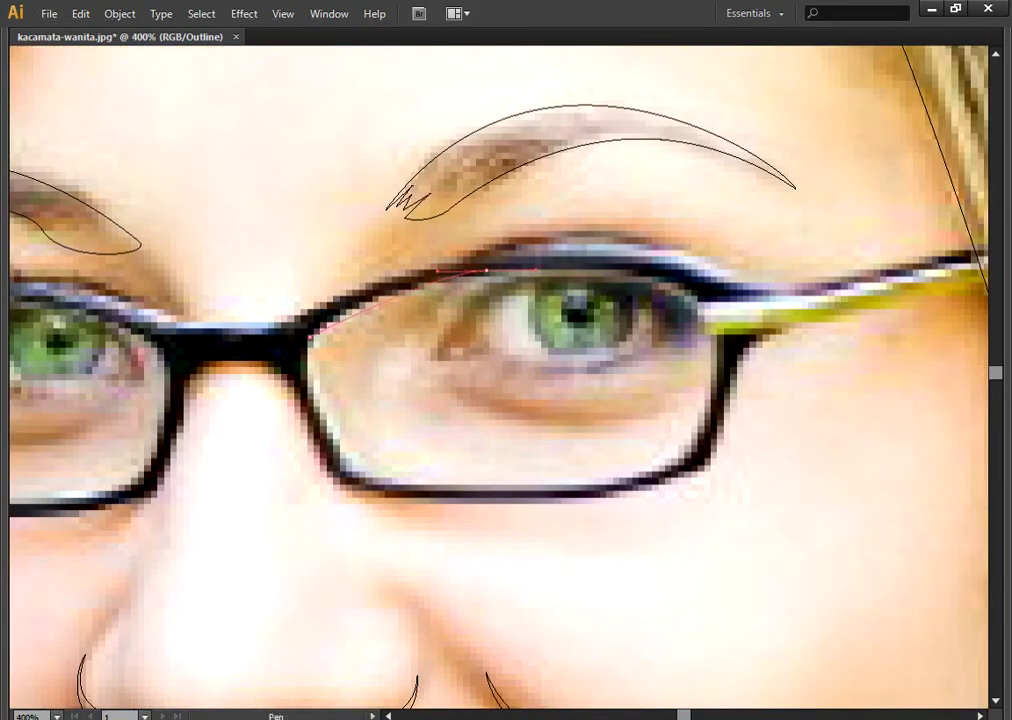
{"action": "left_click", "coordinate": [311, 336]}
{"action": "left_click_drag", "start_coordinate": [486, 270], "coordinate": [578, 265]}
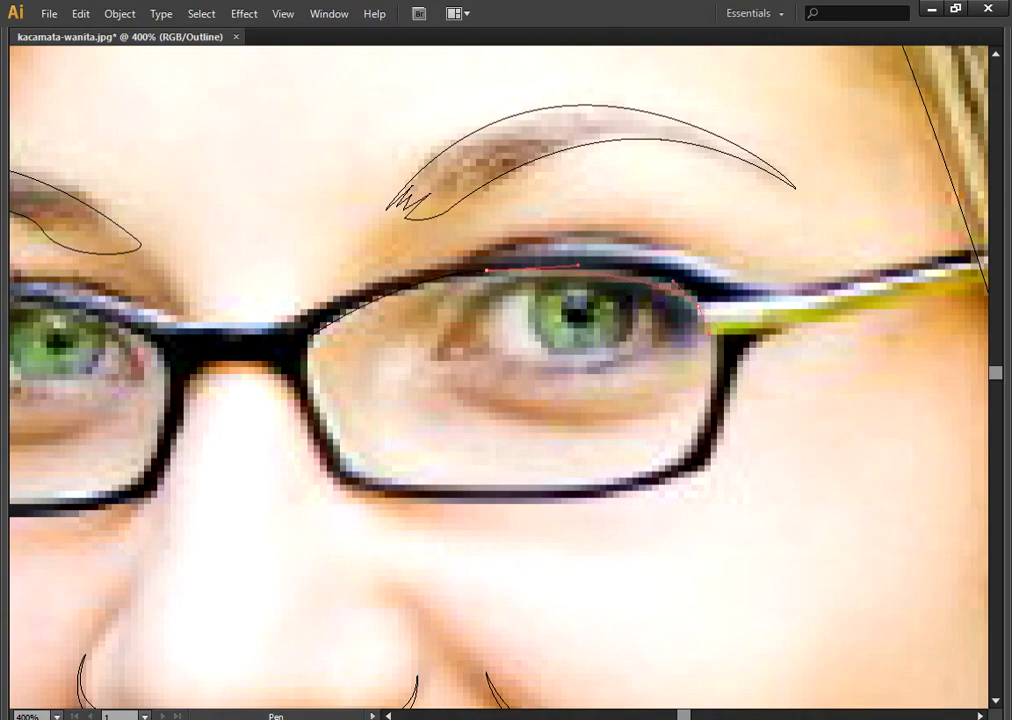
{"action": "left_click_drag", "start_coordinate": [710, 330], "coordinate": [719, 347]}
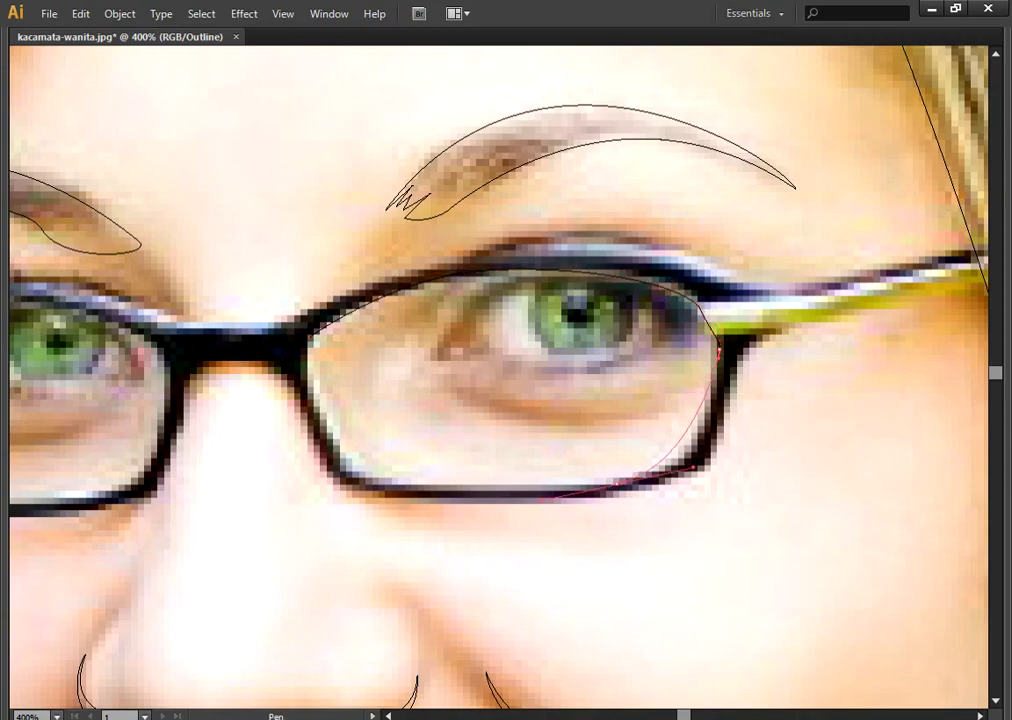
{"action": "left_click_drag", "start_coordinate": [612, 487], "coordinate": [522, 502]}
{"action": "left_click_drag", "start_coordinate": [344, 478], "coordinate": [310, 475]}
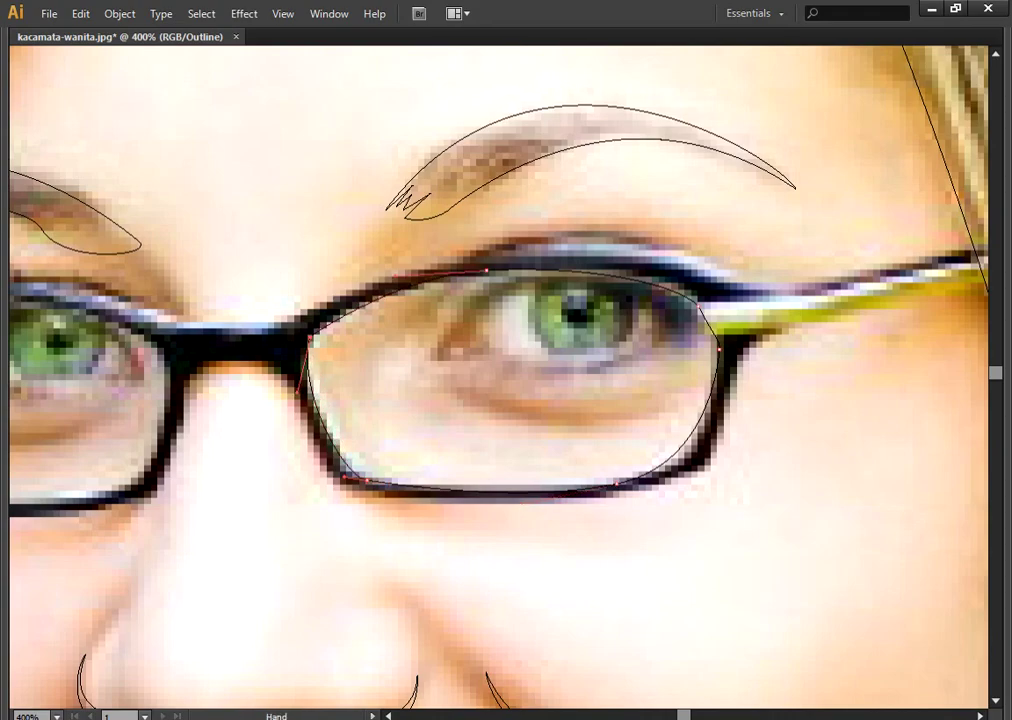
Step: Trace the left lens outline from its inner corner and close it
{"action": "left_click_drag", "start_coordinate": [225, 565], "coordinate": [600, 567]}
{"action": "left_click", "coordinate": [524, 340]}
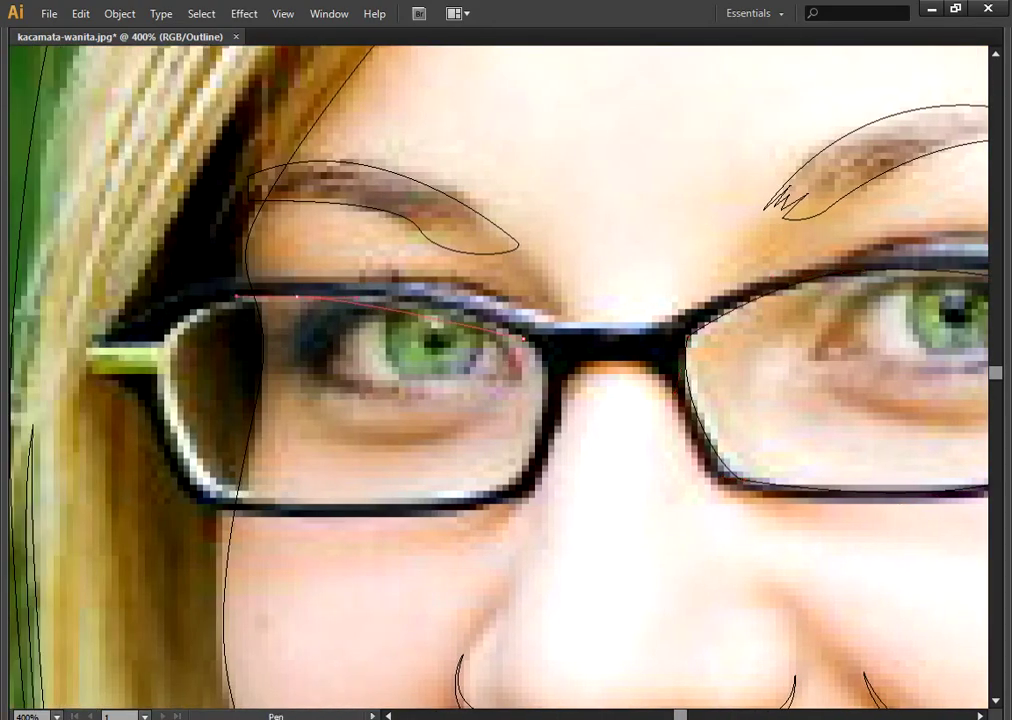
{"action": "left_click_drag", "start_coordinate": [296, 297], "coordinate": [197, 297]}
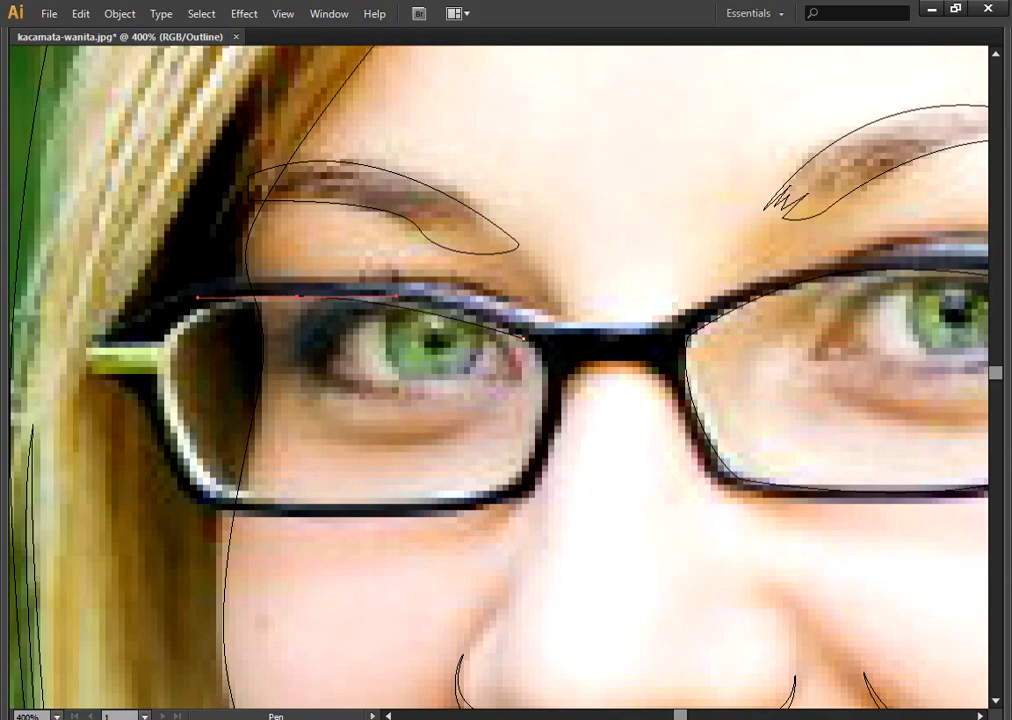
{"action": "left_click_drag", "start_coordinate": [215, 489], "coordinate": [358, 504]}
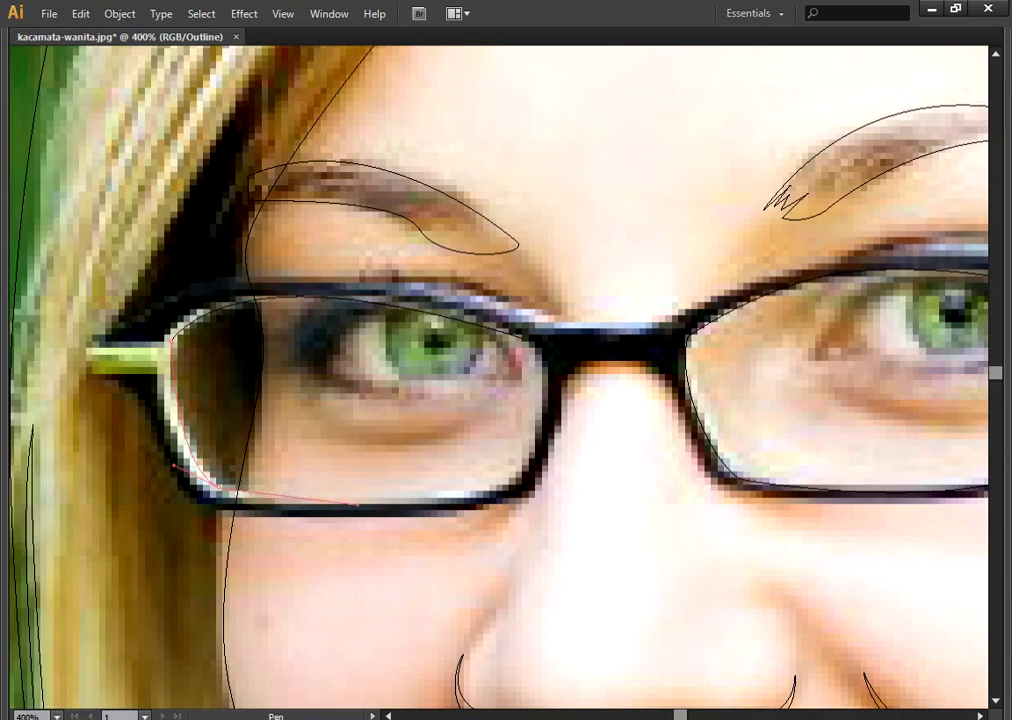
{"action": "left_click_drag", "start_coordinate": [508, 489], "coordinate": [530, 470]}
{"action": "left_click", "coordinate": [524, 340]}
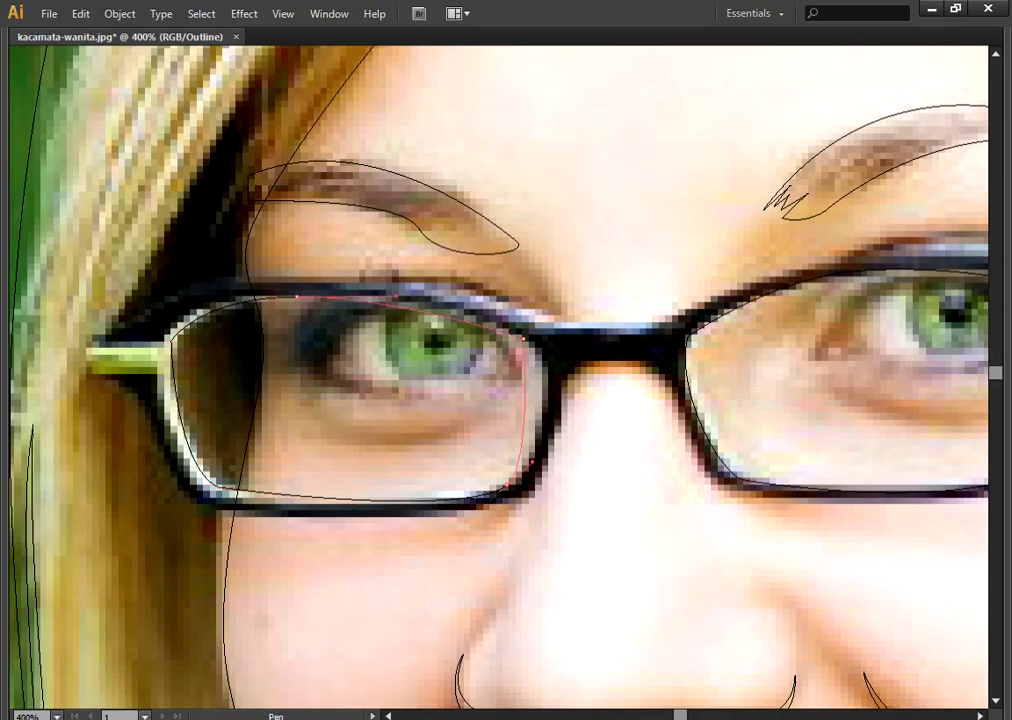
{"action": "key", "text": "ctrl+shift+a"}
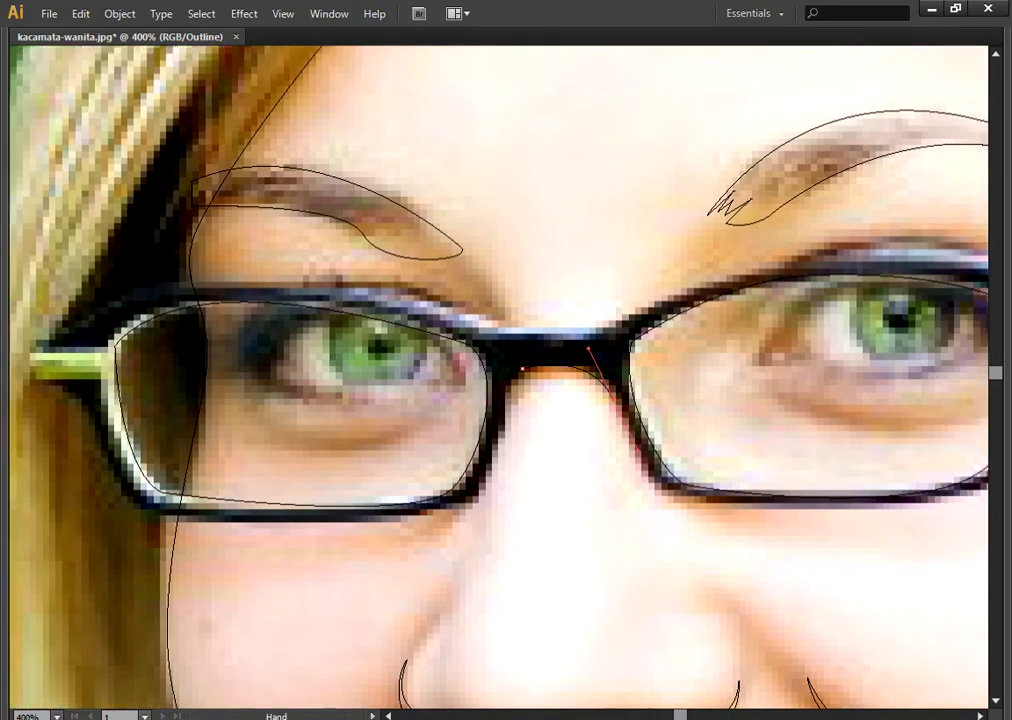
Step: Draw a line under the right lens and curve the frame path up the glasses arm
{"action": "mouse_move", "coordinate": [756, 497]}
{"action": "left_mouse_down"}
{"action": "mouse_move", "coordinate": [366, 402]}
{"action": "mouse_move", "coordinate": [425, 402]}
{"action": "left_mouse_up"}
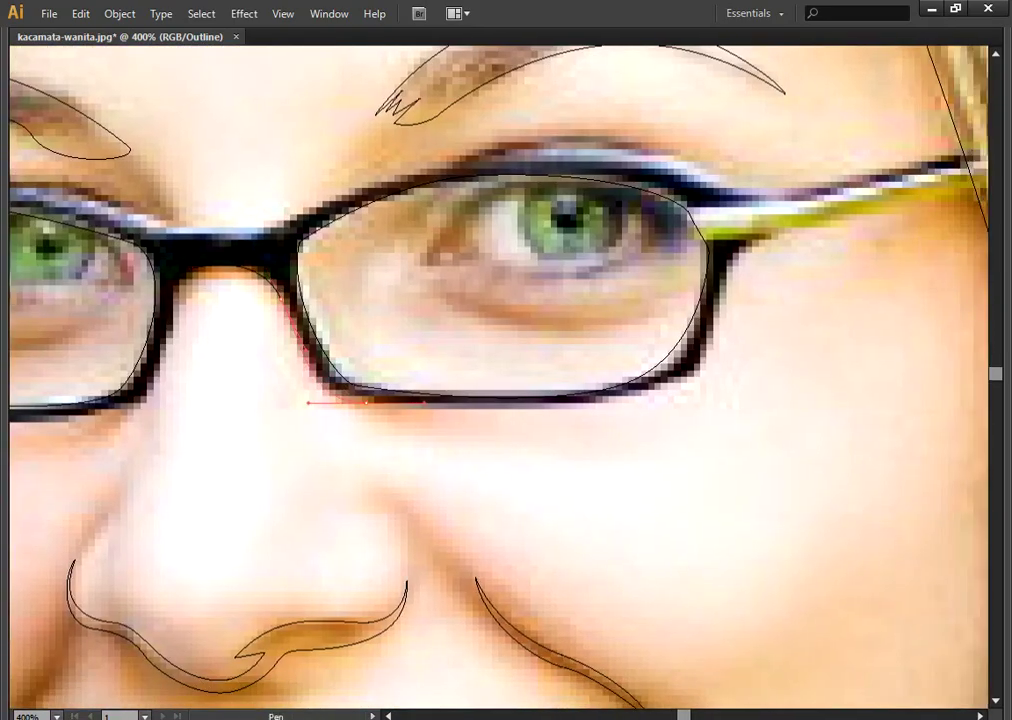
{"action": "left_click", "coordinate": [600, 401]}
{"action": "key", "text": "ctrl+shift+a"}
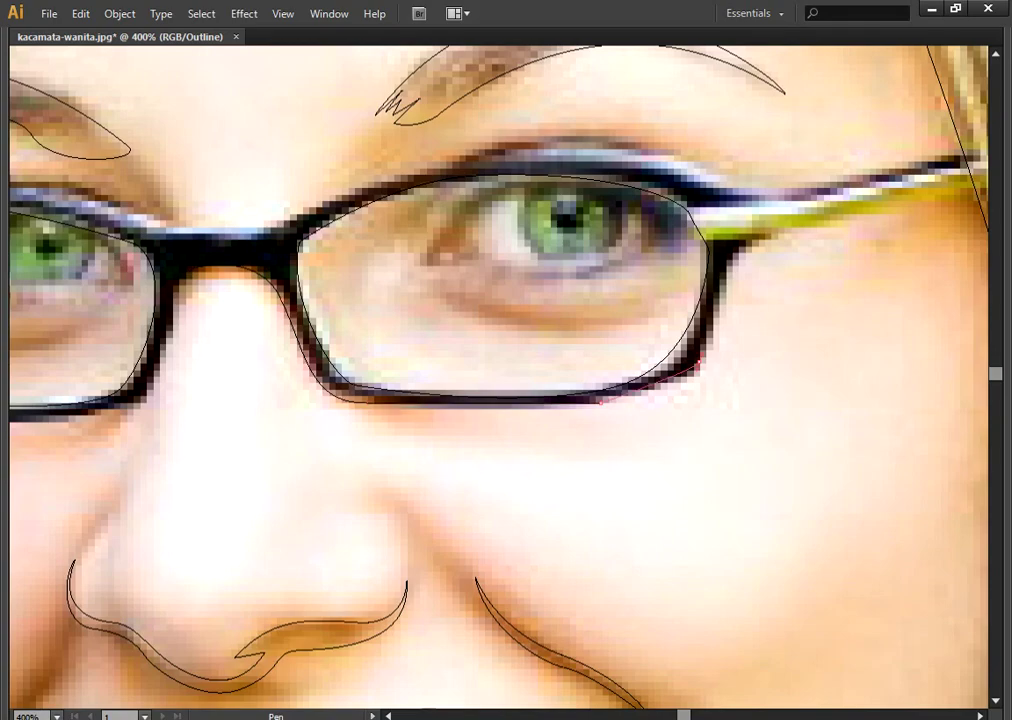
{"action": "left_click_drag", "start_coordinate": [575, 215], "coordinate": [290, 340]}
{"action": "left_click_drag", "start_coordinate": [443, 380], "coordinate": [595, 330]}
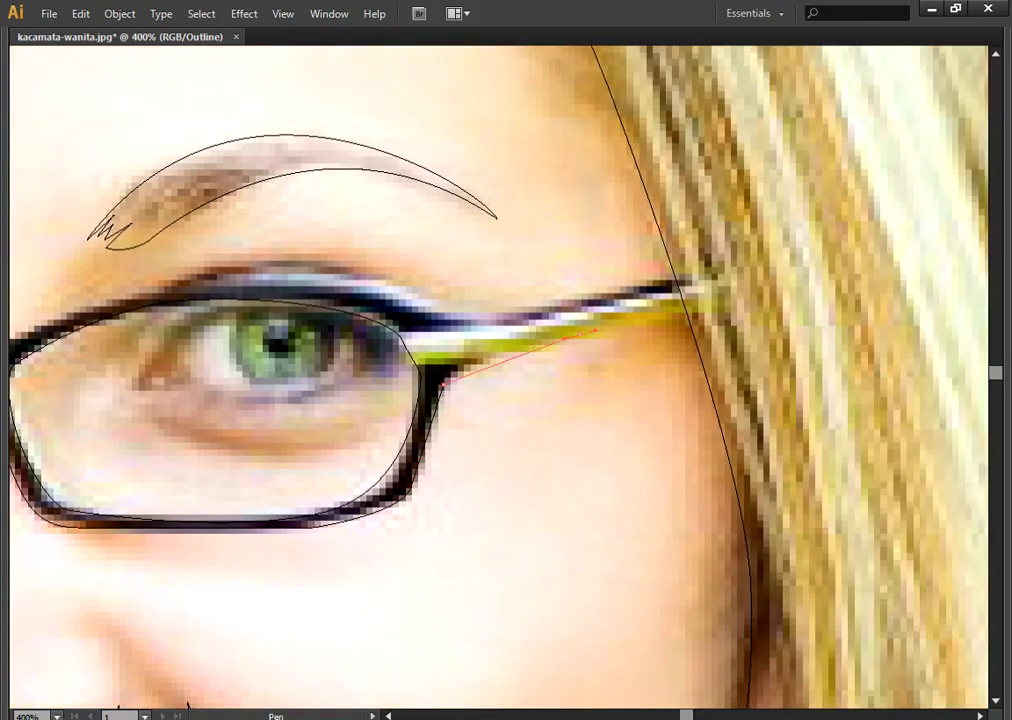
{"action": "left_click", "coordinate": [688, 309]}
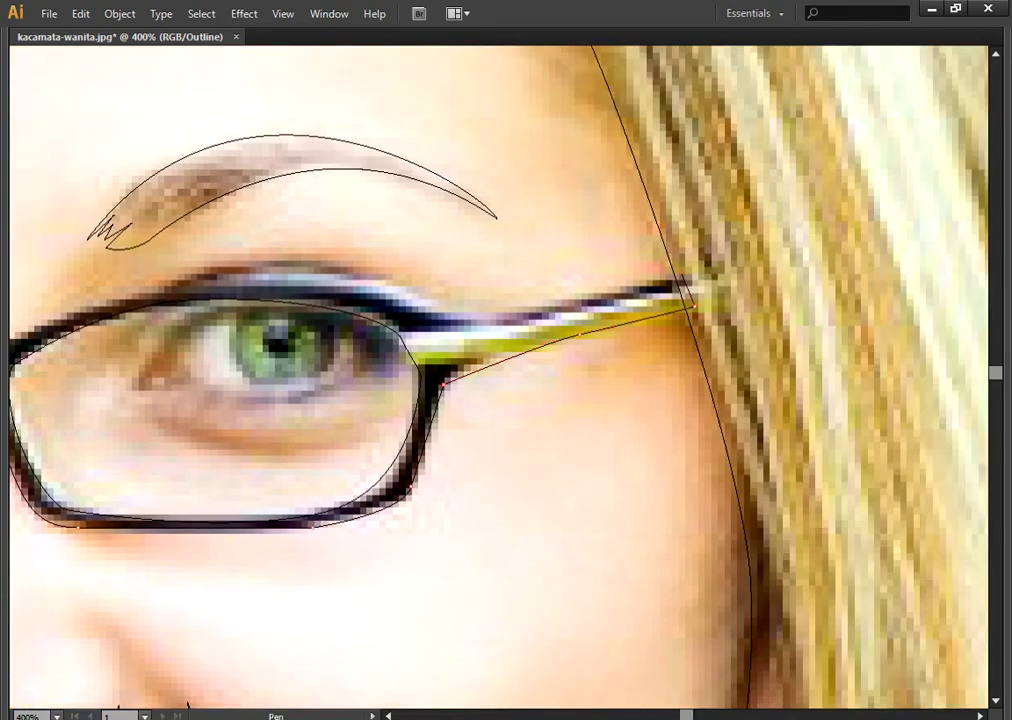
Step: Continue the frame path from the left temple around the bottom of the left lens
{"action": "mouse_move", "coordinate": [187, 703]}
{"action": "left_mouse_down"}
{"action": "mouse_move", "coordinate": [645, 703]}
{"action": "mouse_move", "coordinate": [834, 718]}
{"action": "left_mouse_up"}
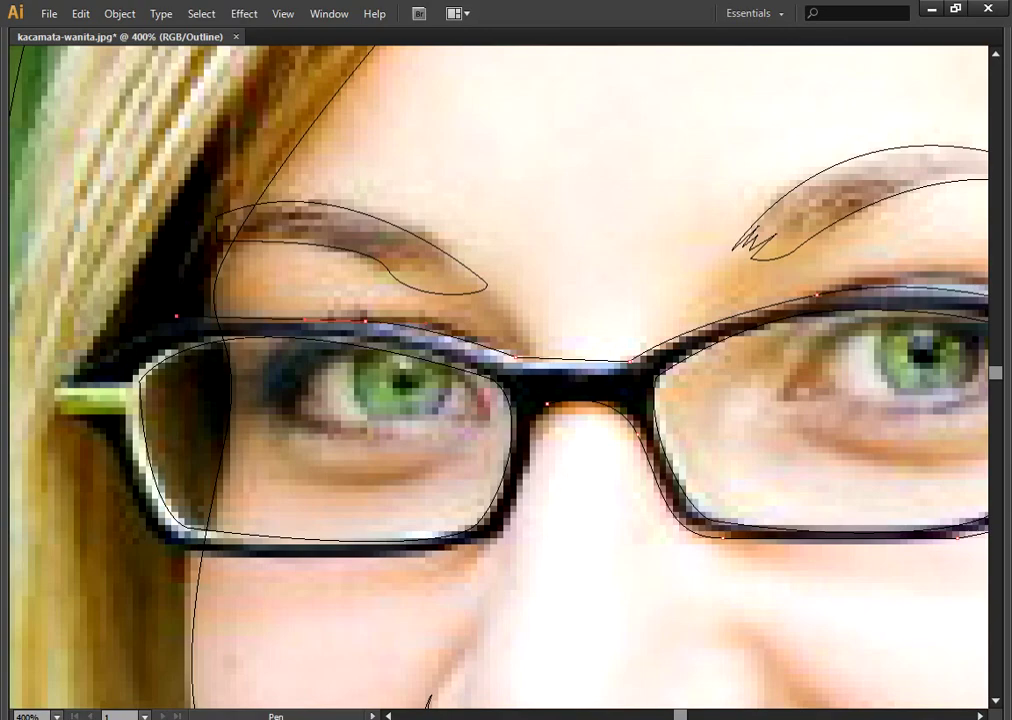
{"action": "left_click", "coordinate": [70, 369]}
{"action": "left_click_drag", "start_coordinate": [100, 420], "coordinate": [110, 452]}
{"action": "left_click_drag", "start_coordinate": [175, 548], "coordinate": [398, 560]}
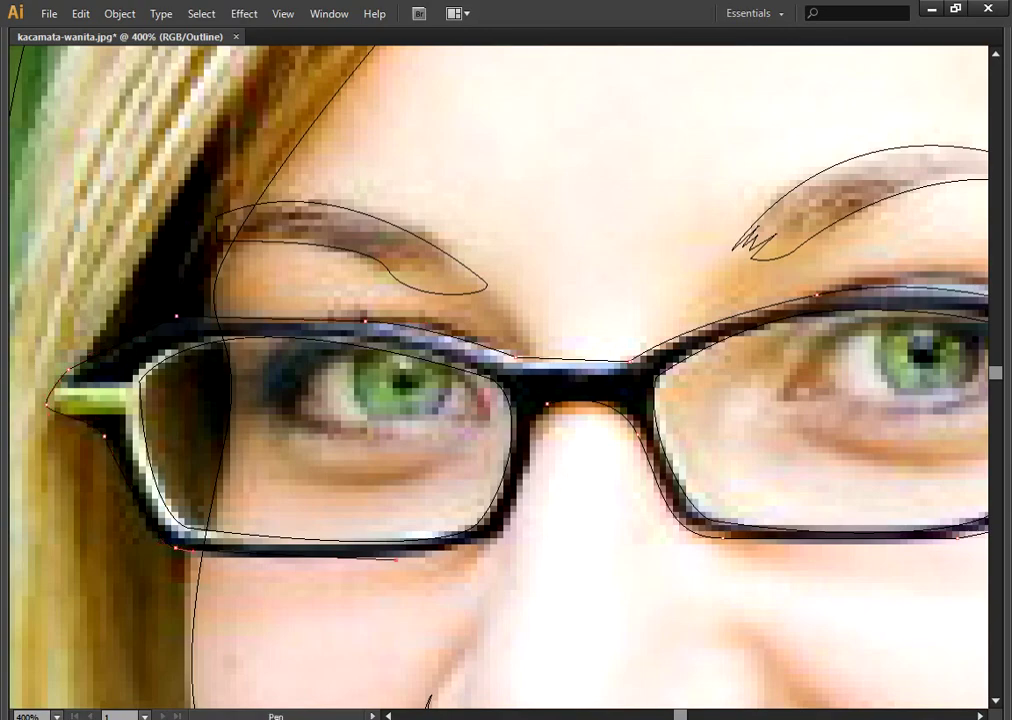
{"action": "left_click_drag", "start_coordinate": [514, 508], "coordinate": [522, 465]}
{"action": "key", "text": "ctrl+minus"}
{"action": "scroll", "coordinate": [495, 375], "scroll_direction": "right", "scroll_amount": 5}
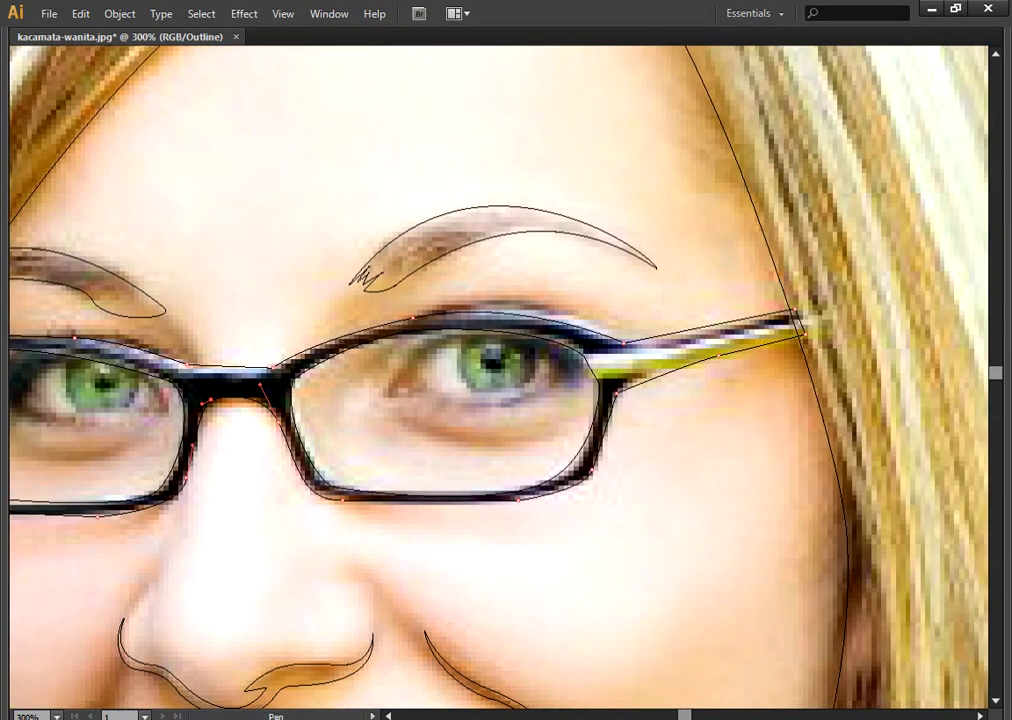
{"action": "key", "text": "ctrl+shift+a"}
Step: Combine both lens outlines and the glasses arm into one compound path with Ctrl+8
{"action": "left_click", "coordinate": [445, 495], "text": "shift"}
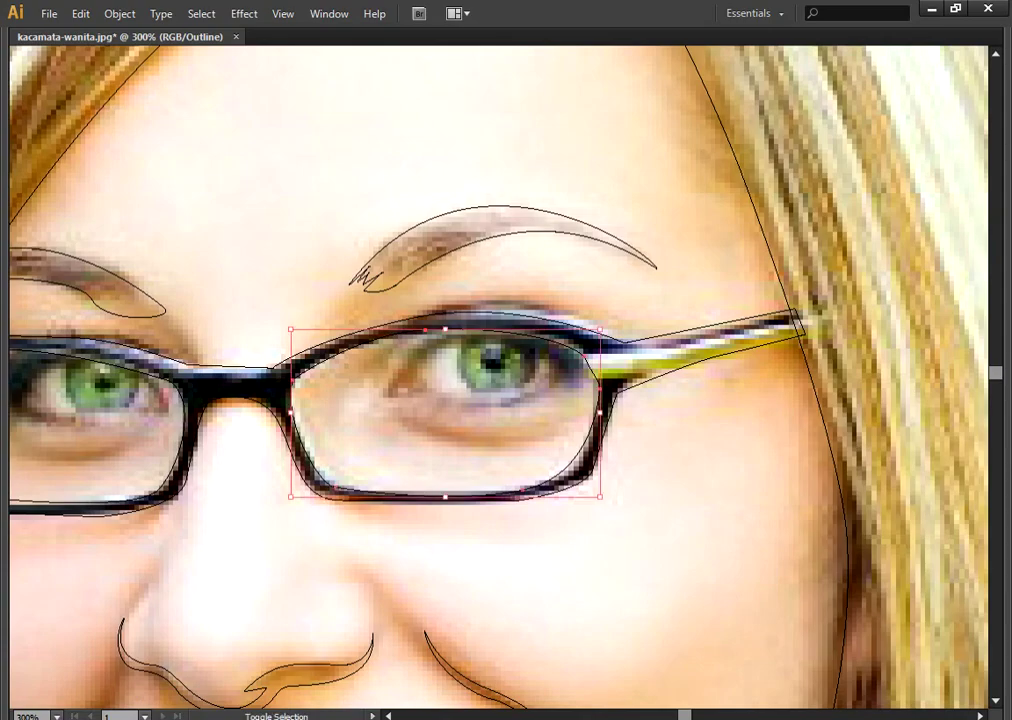
{"action": "left_click", "coordinate": [180, 440], "text": "shift"}
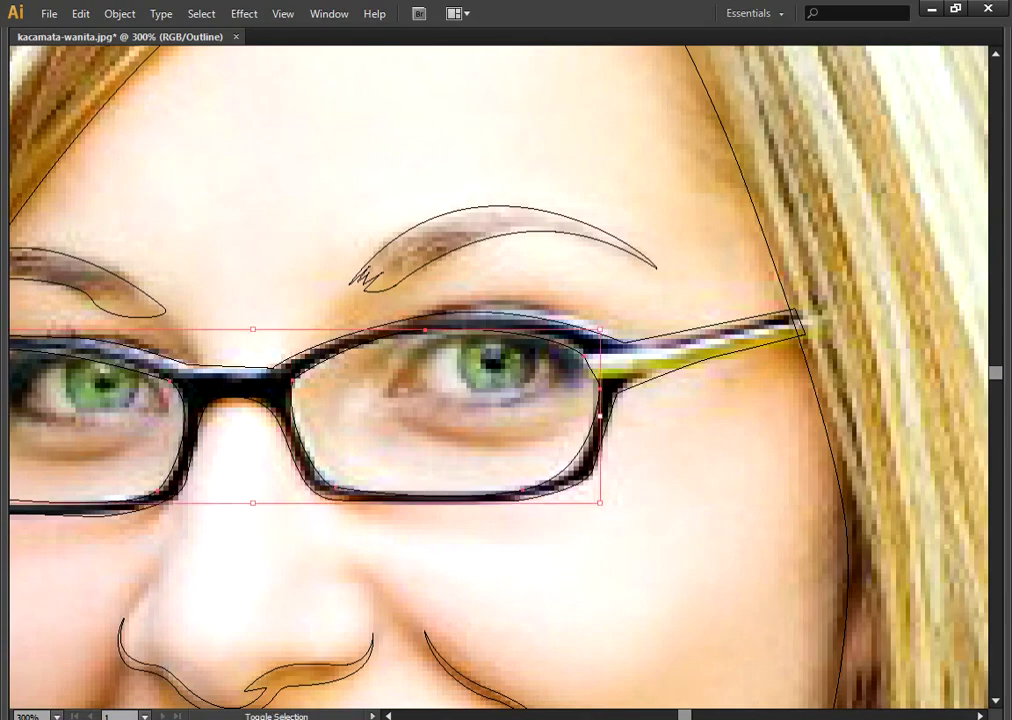
{"action": "left_click", "coordinate": [700, 330], "text": "shift"}
{"action": "key", "text": "Tab"}
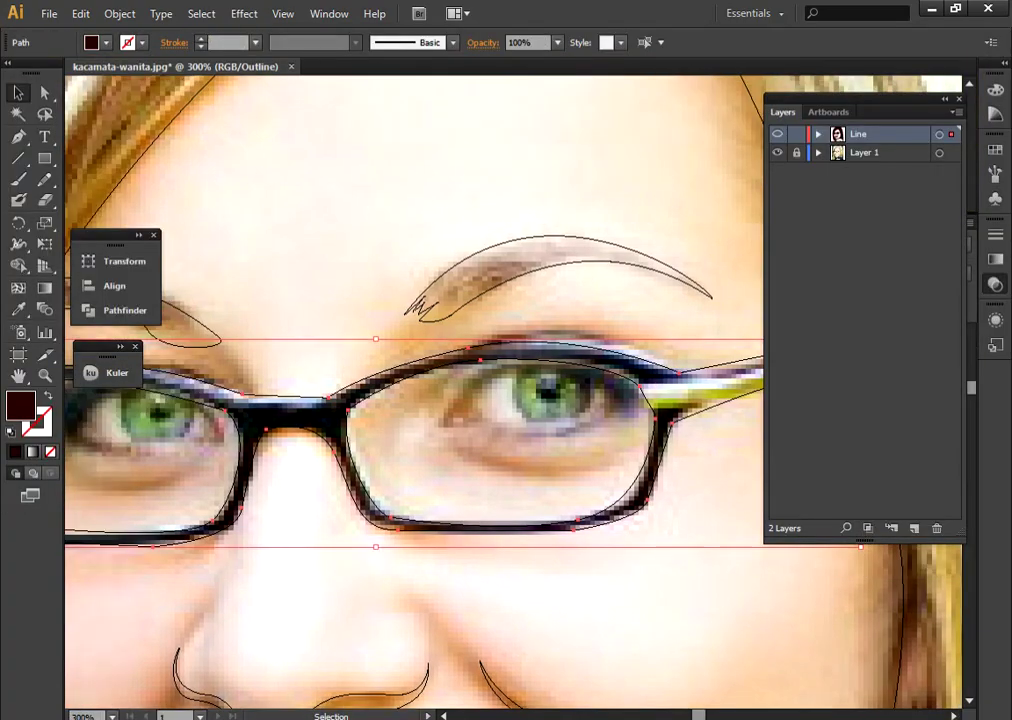
{"action": "left_click", "coordinate": [118, 310]}
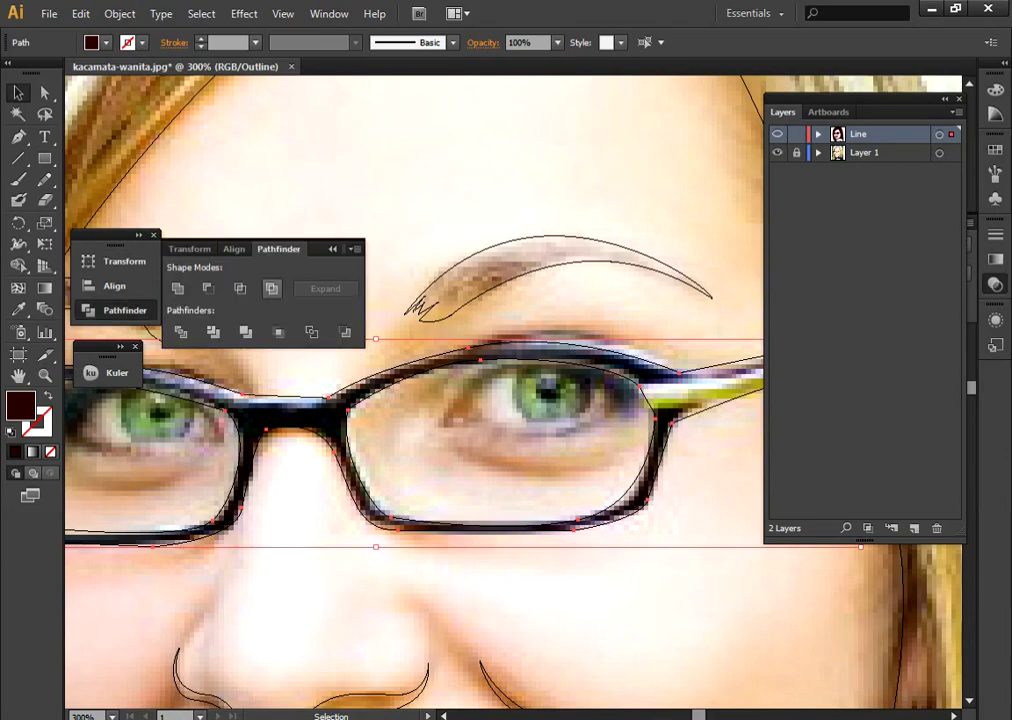
{"action": "key", "text": "ctrl+8"}
Step: Check the filled glasses frame in Preview, then return to Outline view with the Pen tool
{"action": "key", "text": "ctrl+y"}
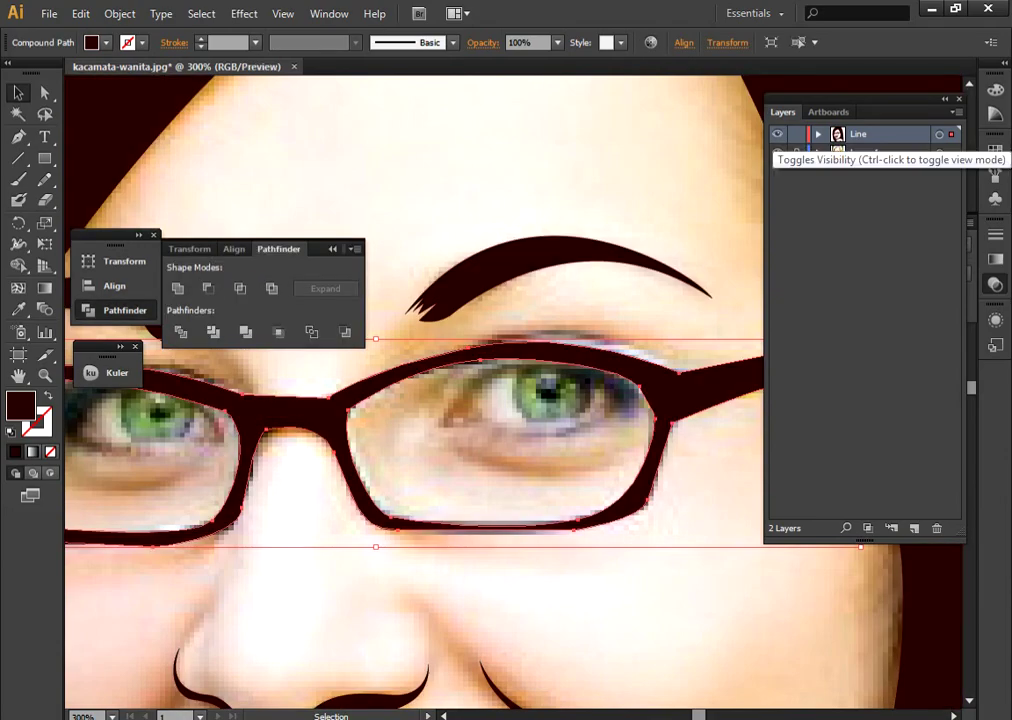
{"action": "key", "text": "ctrl+shift+a"}
{"action": "left_click", "coordinate": [777, 134], "text": "ctrl"}
{"action": "key", "text": "ctrl+y"}
{"action": "key", "text": "p"}
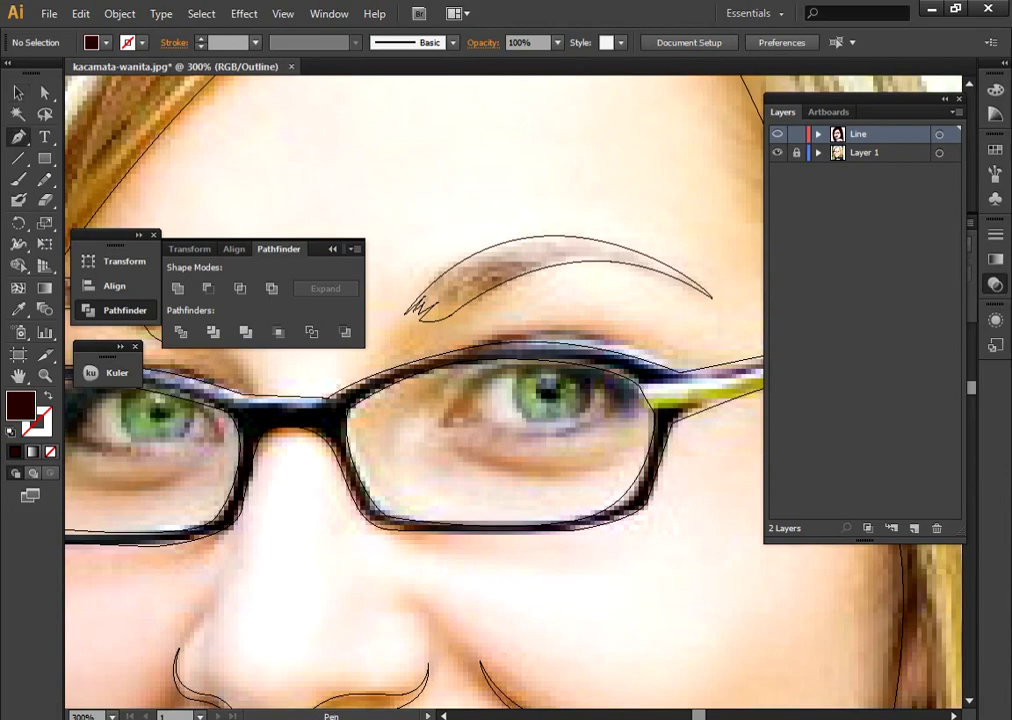
{"action": "key", "text": "Tab"}
{"action": "key", "text": "ctrl+equal"}
Step: Trace the right eye's almond outer outline as a closed path
{"action": "scroll", "coordinate": [500, 375], "scroll_direction": "right", "scroll_amount": 2}
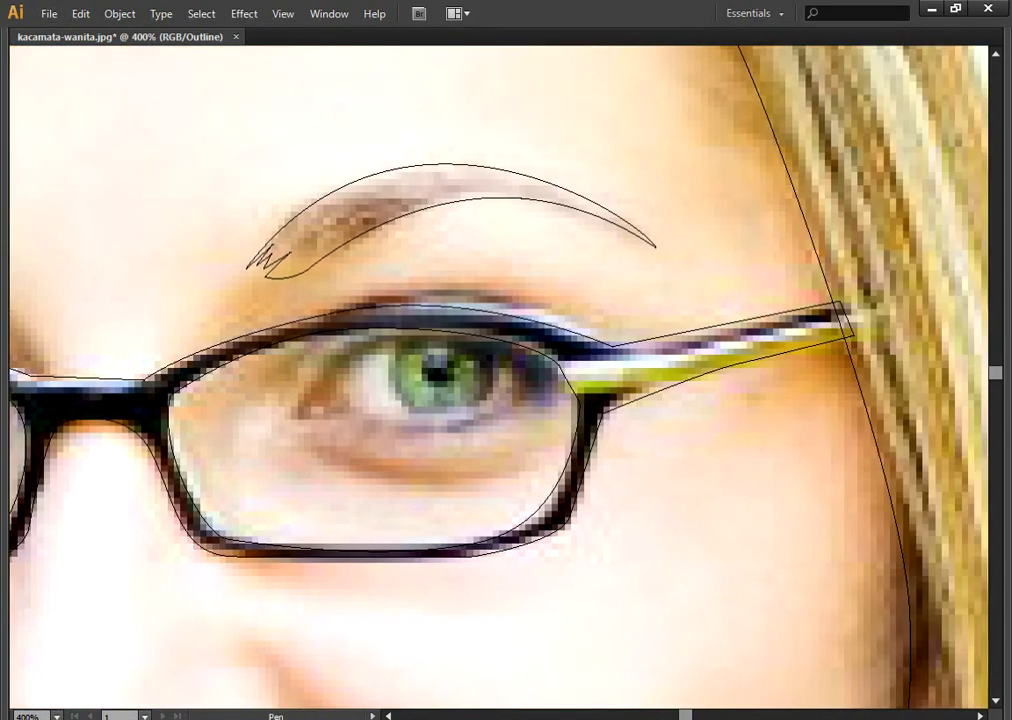
{"action": "key", "text": "ctrl+equal"}
{"action": "left_click_drag", "start_coordinate": [401, 292], "coordinate": [472, 288]}
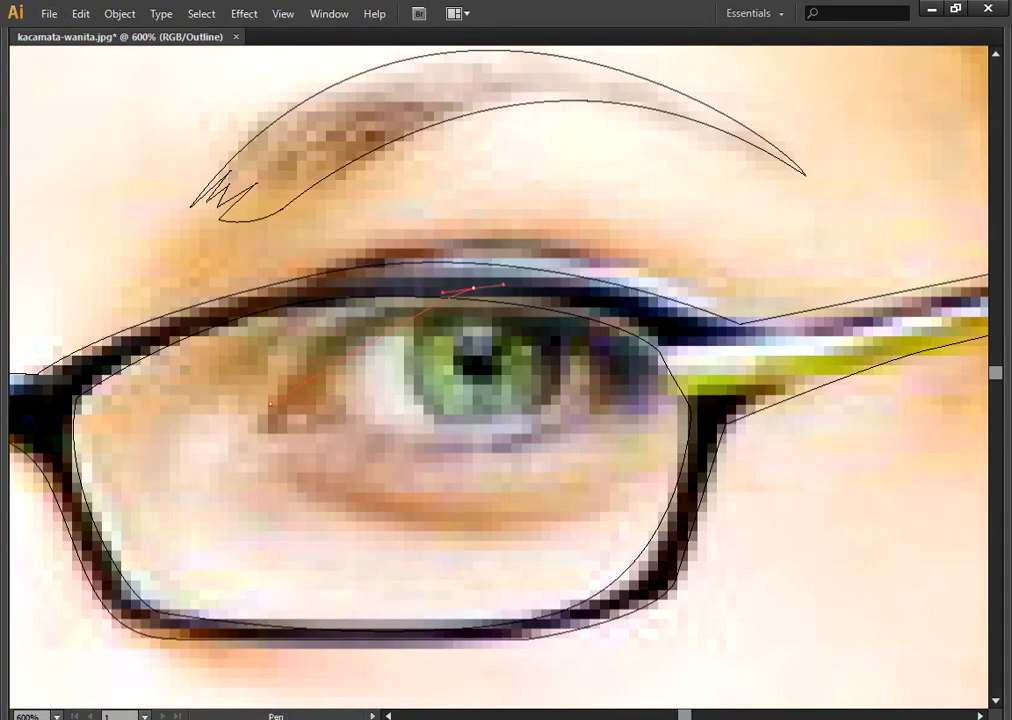
{"action": "left_click", "coordinate": [270, 403]}
{"action": "left_click", "coordinate": [689, 370]}
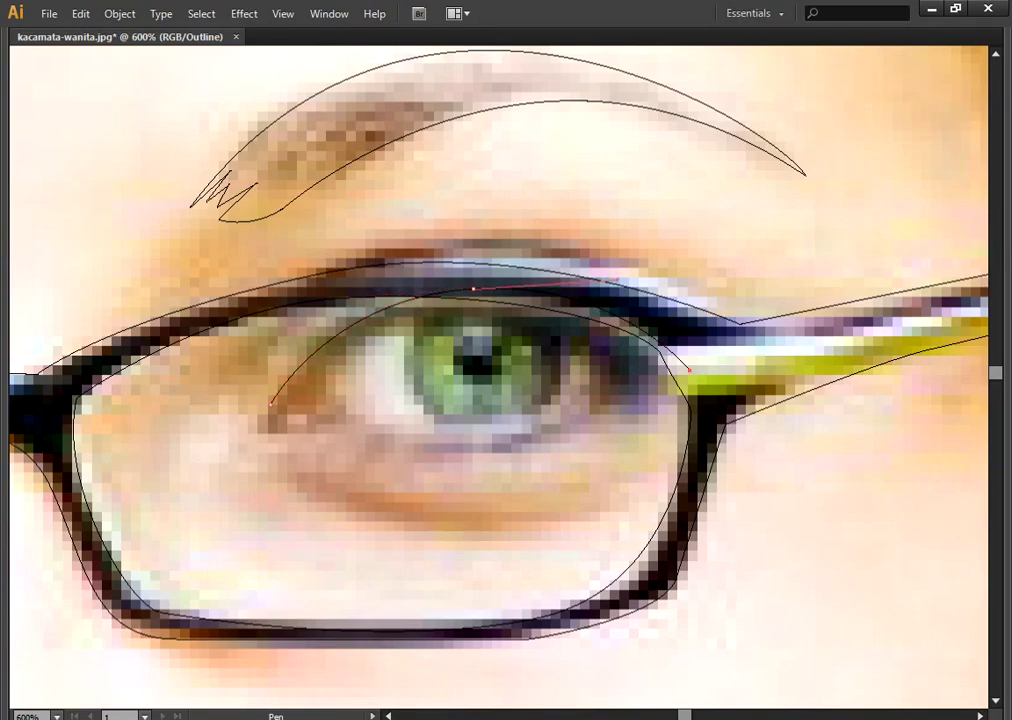
{"action": "left_click_drag", "start_coordinate": [689, 370], "coordinate": [672, 350]}
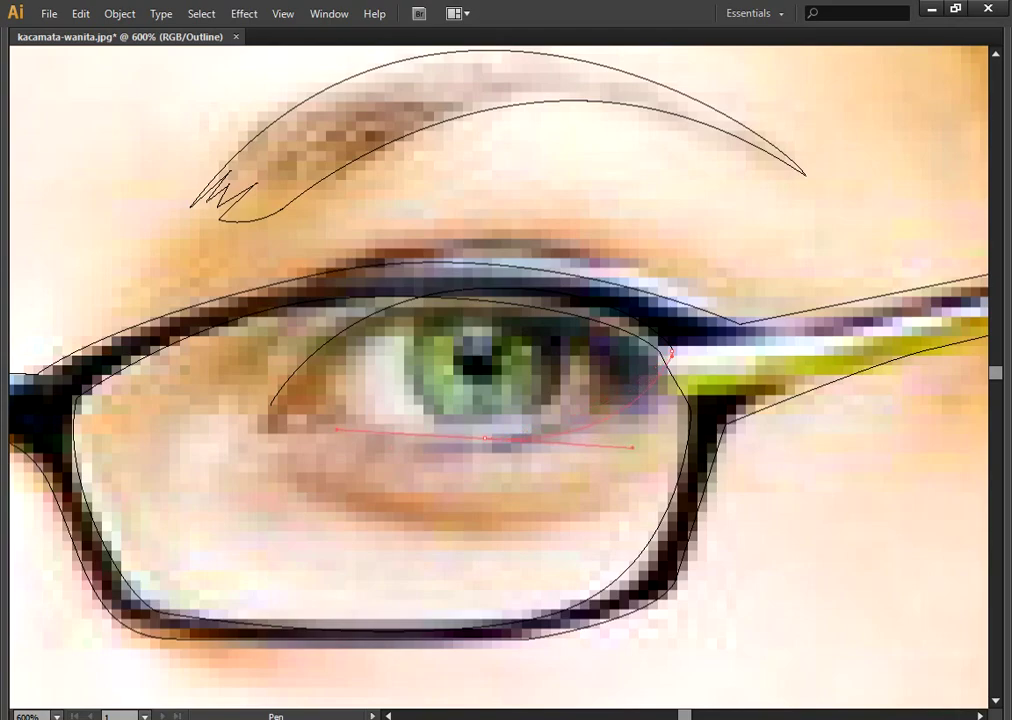
{"action": "left_click_drag", "start_coordinate": [485, 438], "coordinate": [337, 429]}
{"action": "left_click", "coordinate": [270, 402]}
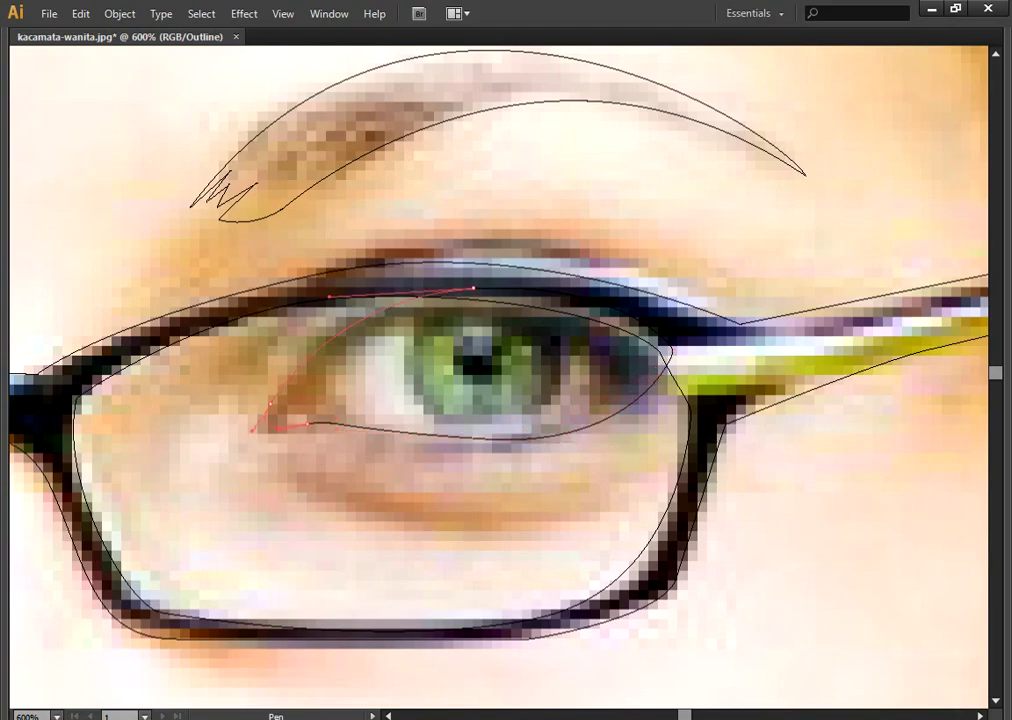
{"action": "key", "text": "ctrl+shift+a"}
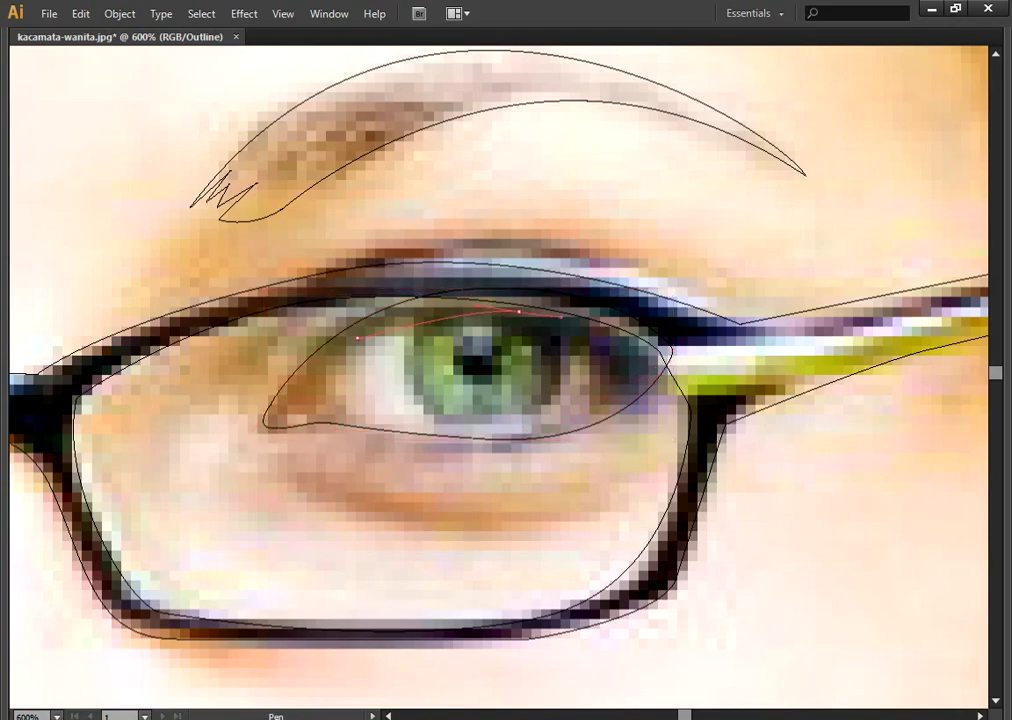
Step: Trace the inner eye opening as a closed curved path
{"action": "left_click_drag", "start_coordinate": [519, 312], "coordinate": [600, 325]}
{"action": "left_click_drag", "start_coordinate": [565, 419], "coordinate": [431, 430]}
{"action": "left_click", "coordinate": [358, 337]}
{"action": "left_click_drag", "start_coordinate": [358, 337], "coordinate": [395, 300]}
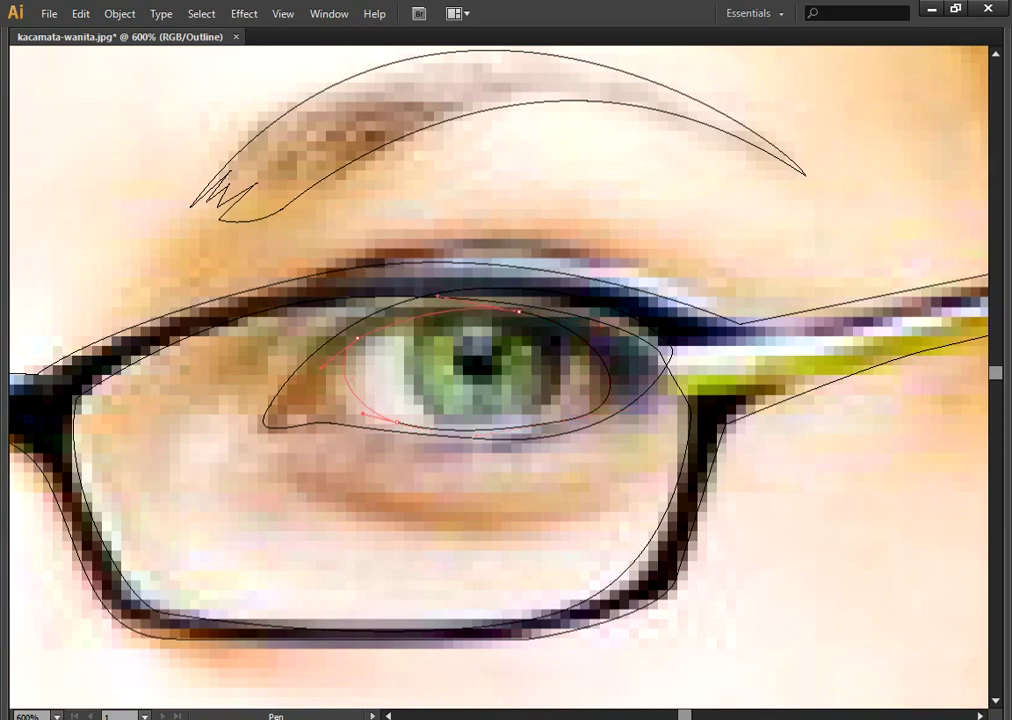
Step: Draw a circle over the iris with the Ellipse Tool
{"action": "key", "text": "Tab"}
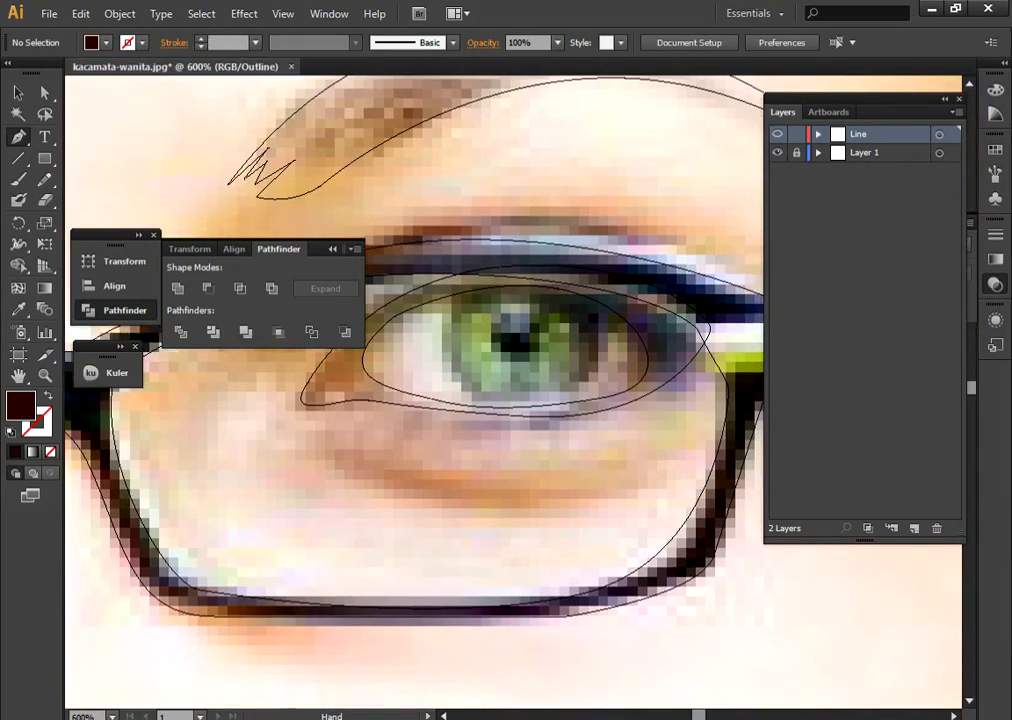
{"action": "left_click_drag", "start_coordinate": [44, 158], "coordinate": [120, 199]}
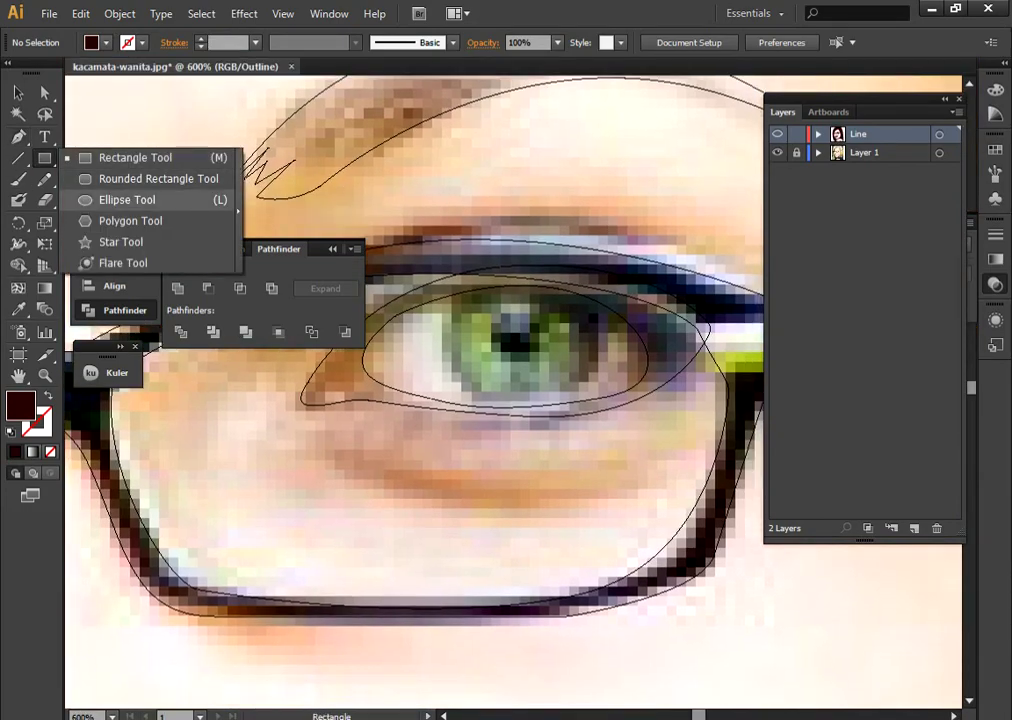
{"action": "left_click", "coordinate": [127, 199]}
{"action": "left_click_drag", "start_coordinate": [449, 263], "coordinate": [600, 405]}
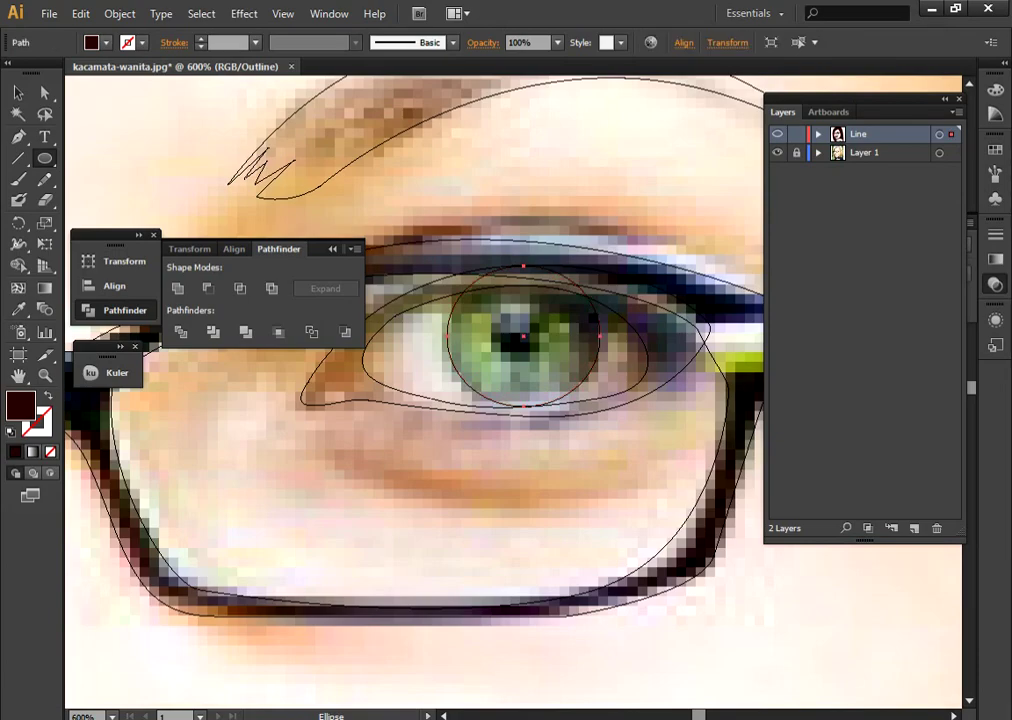
{"action": "key", "text": "ctrl+shift+a"}
Step: Merge the eye outline and opening into one compound shape and check the whole face
{"action": "key", "text": "v"}
{"action": "left_click", "coordinate": [505, 407], "text": "shift"}
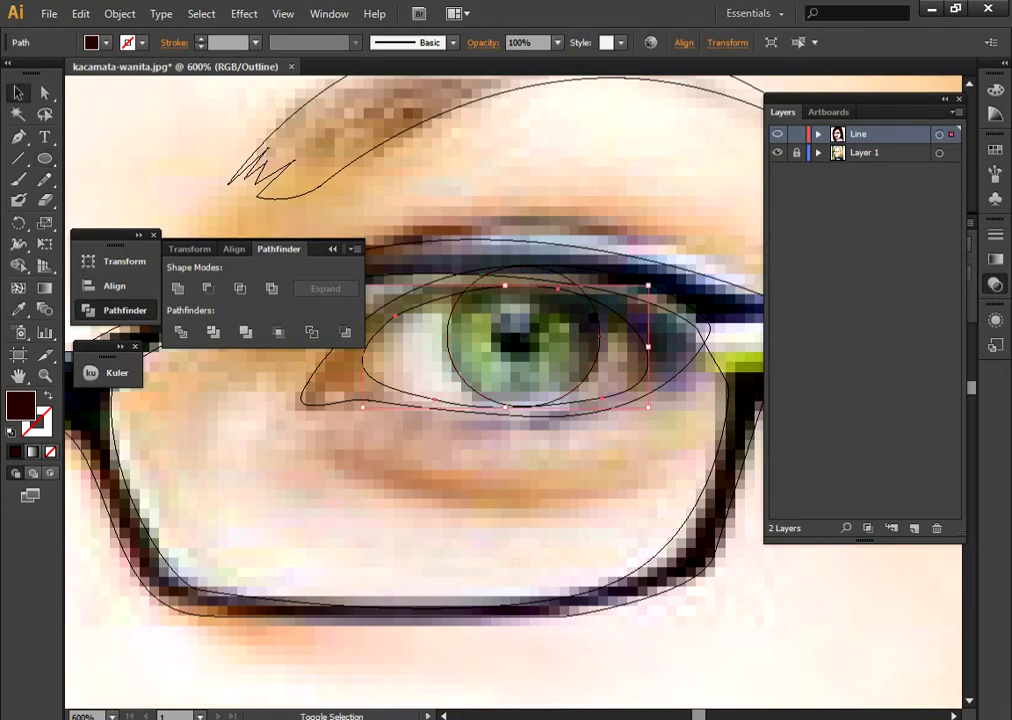
{"action": "left_click", "coordinate": [507, 266], "text": "shift"}
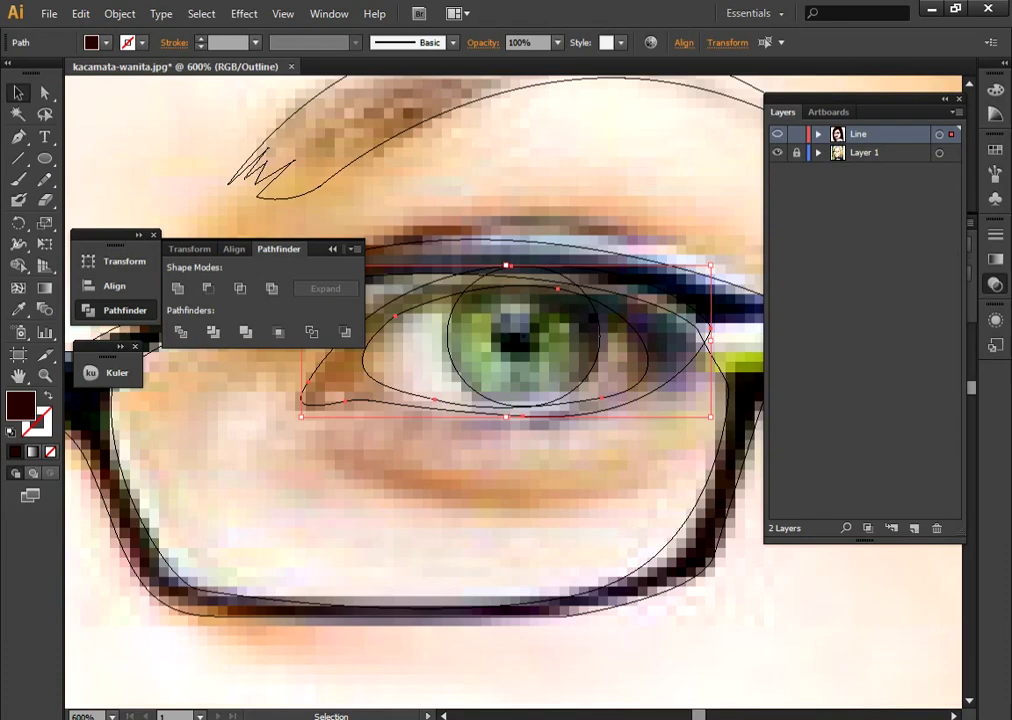
{"action": "left_click", "coordinate": [208, 288]}
{"action": "key", "text": "ctrl+shift+a"}
{"action": "key", "text": "ctrl+y"}
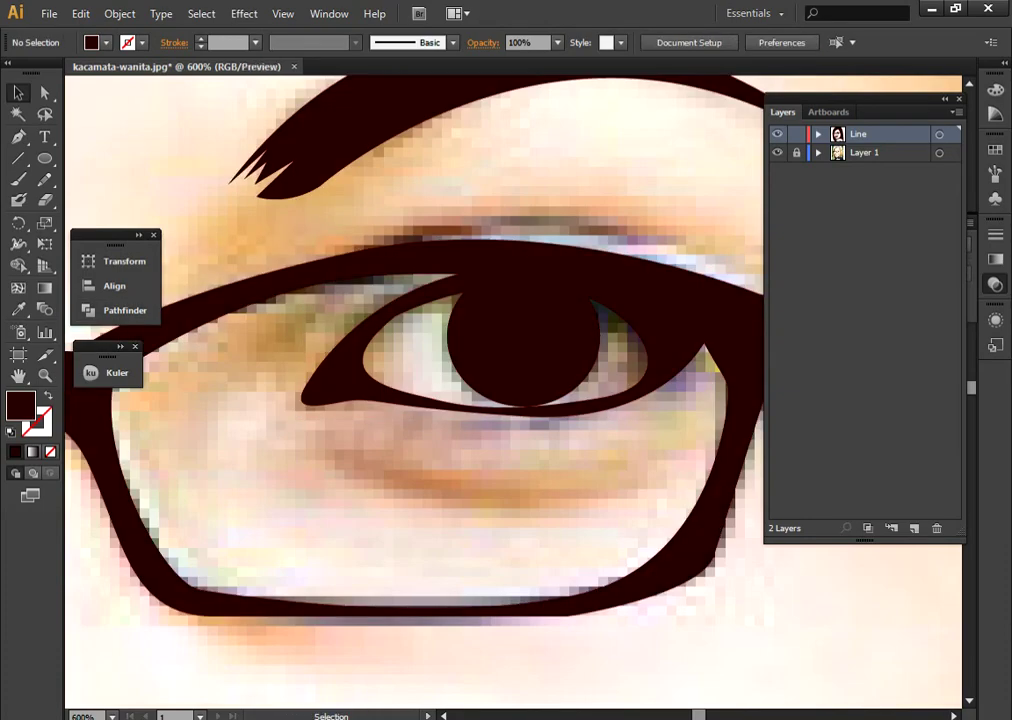
{"action": "key", "text": "ctrl+minus"}
{"action": "key", "text": "ctrl+minus"}
{"action": "key", "text": "ctrl+minus"}
{"action": "scroll", "coordinate": [400, 390], "scroll_direction": "left", "scroll_amount": 2}
{"action": "key", "text": "ctrl+plus"}
Step: Start tracing the left eye outline, then delete the unfinished path
{"action": "scroll", "coordinate": [400, 390], "scroll_direction": "left", "scroll_amount": 2}
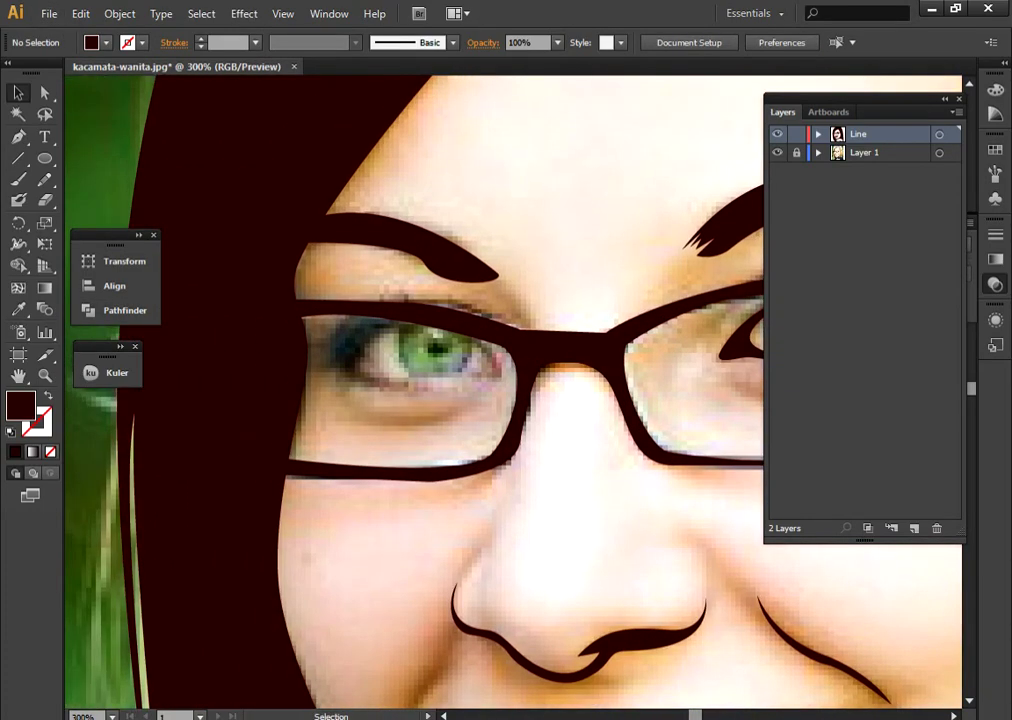
{"action": "key", "text": "p"}
{"action": "key", "text": "ctrl+plus"}
{"action": "key", "text": "ctrl+y"}
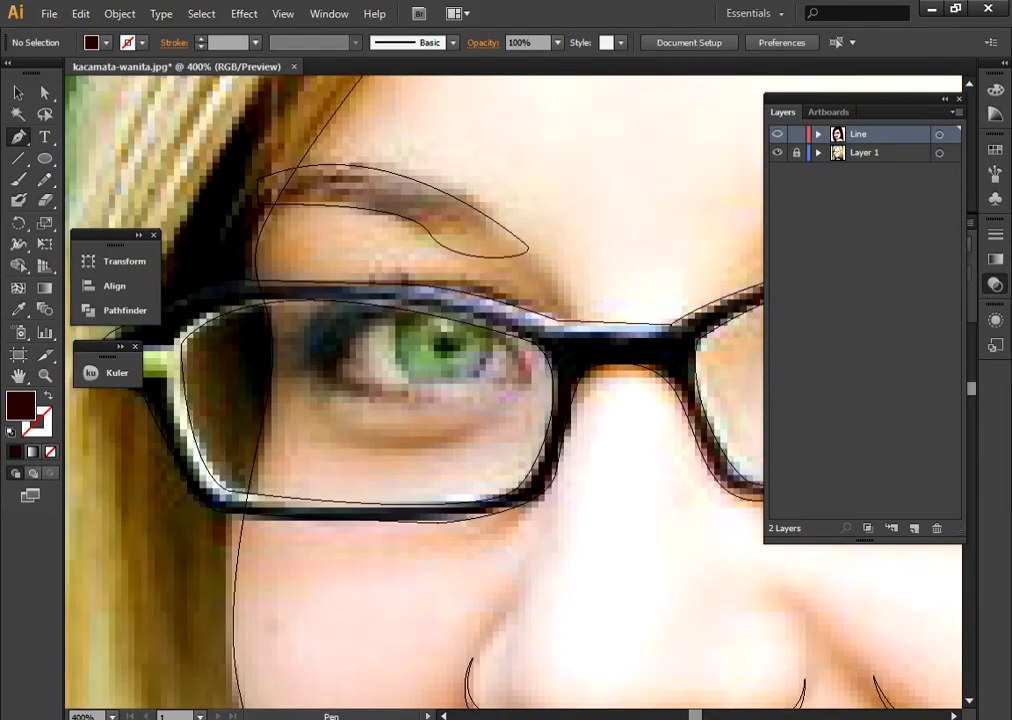
{"action": "key", "text": "ctrl+plus"}
{"action": "key", "text": "ctrl+y"}
{"action": "left_click", "coordinate": [286, 380]}
{"action": "left_click", "coordinate": [286, 380]}
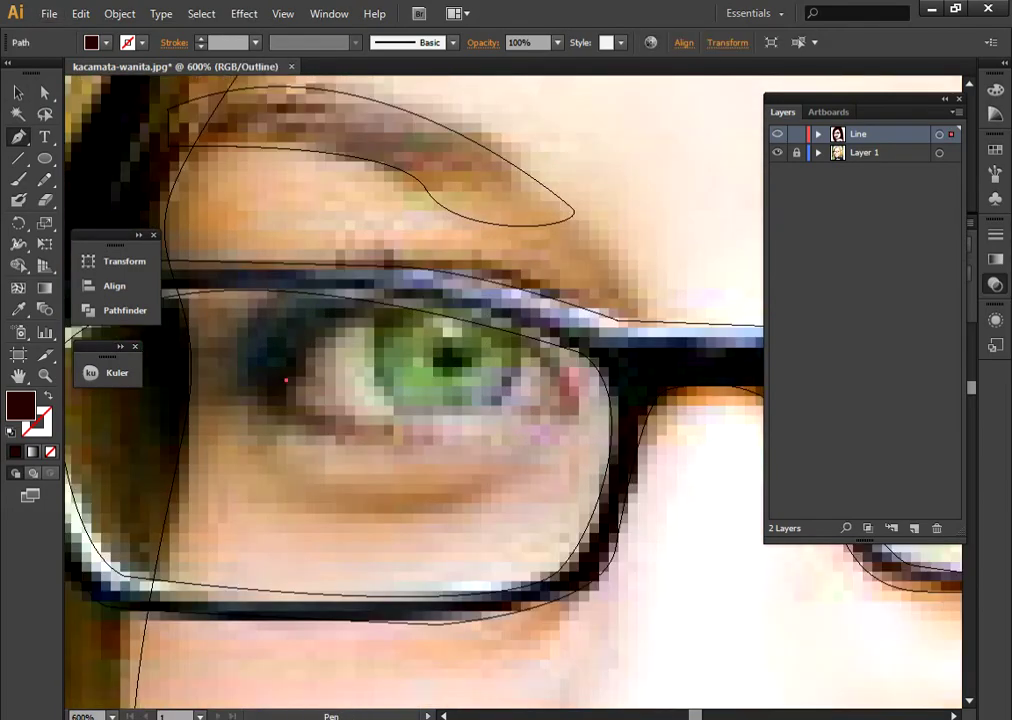
{"action": "left_click_drag", "start_coordinate": [522, 353], "coordinate": [662, 462]}
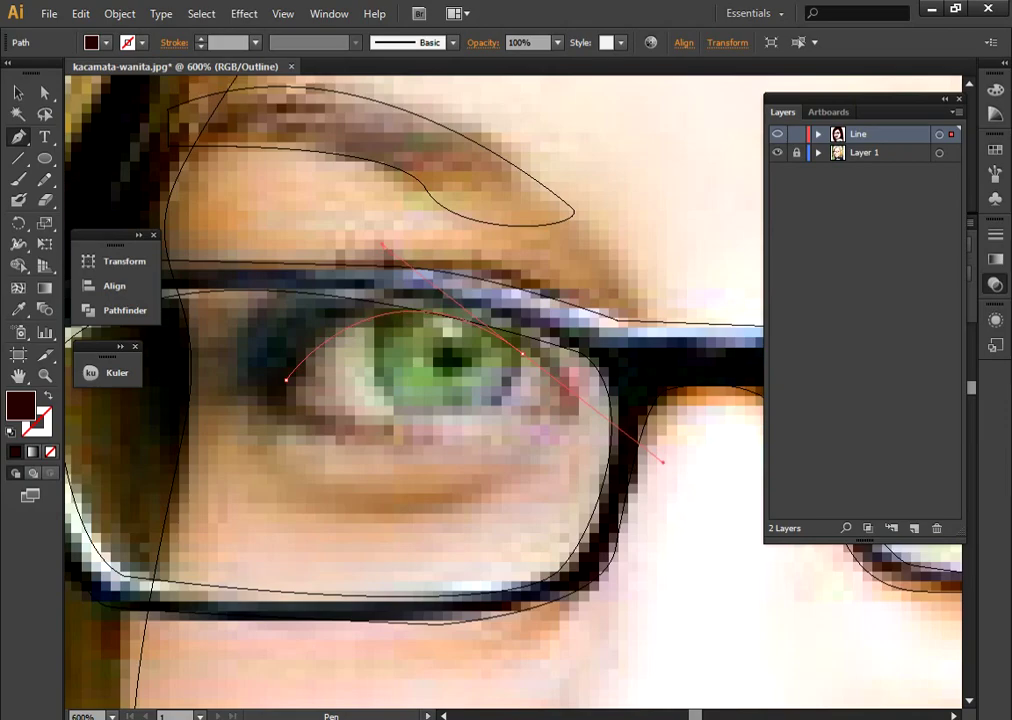
{"action": "left_click_drag", "start_coordinate": [463, 420], "coordinate": [410, 424]}
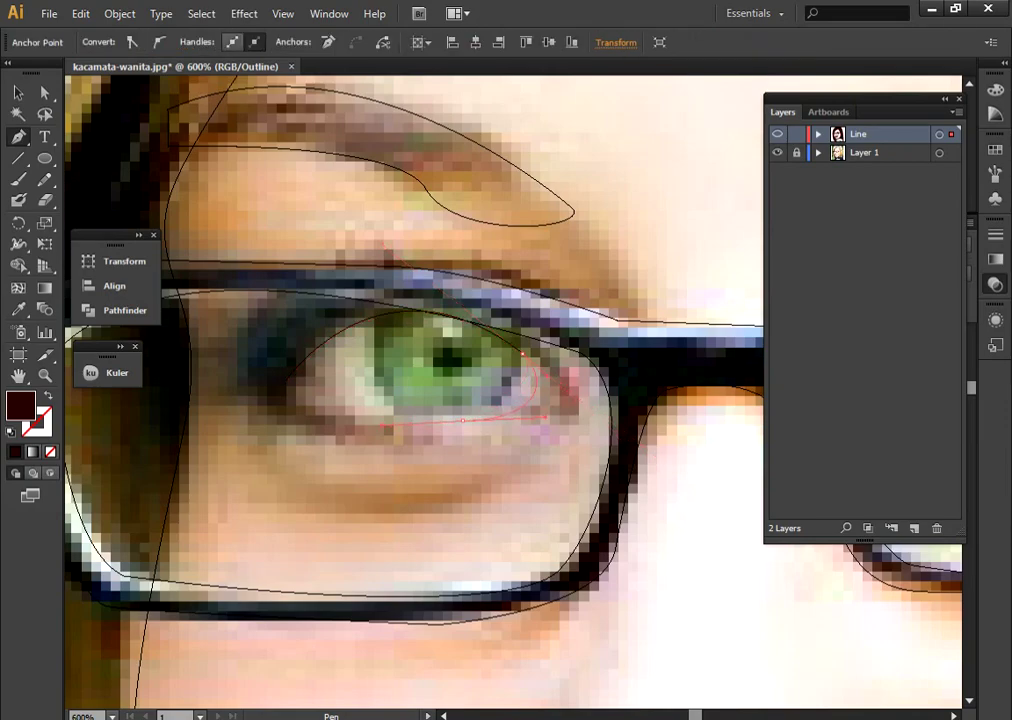
{"action": "left_click_drag", "start_coordinate": [316, 411], "coordinate": [301, 403]}
{"action": "left_click", "coordinate": [293, 358]}
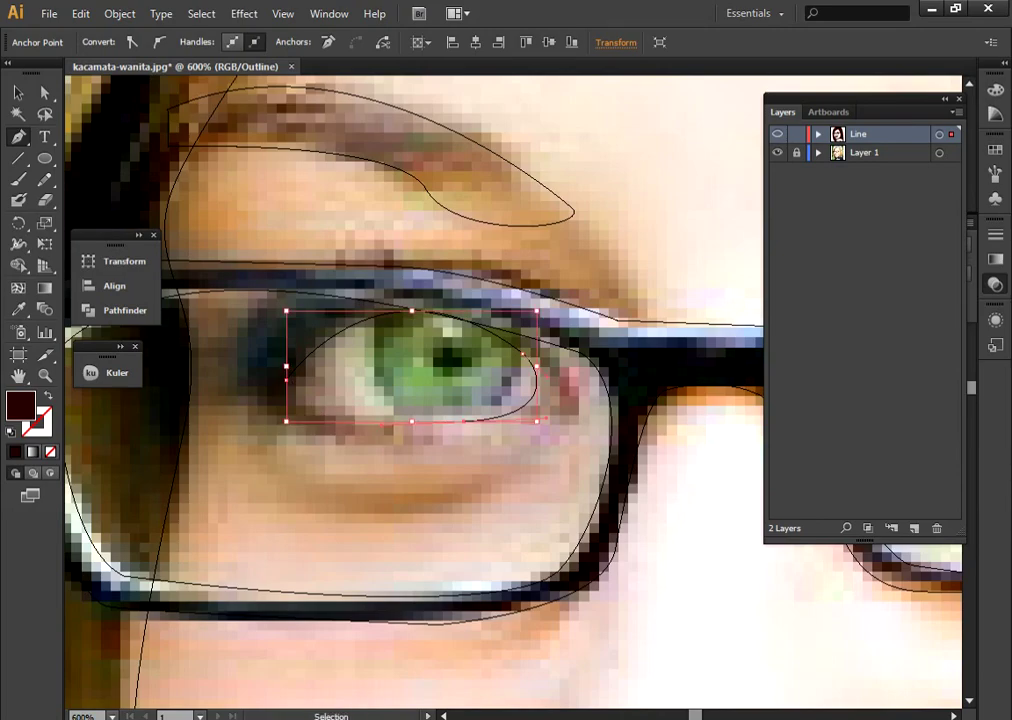
{"action": "key", "text": "Delete"}
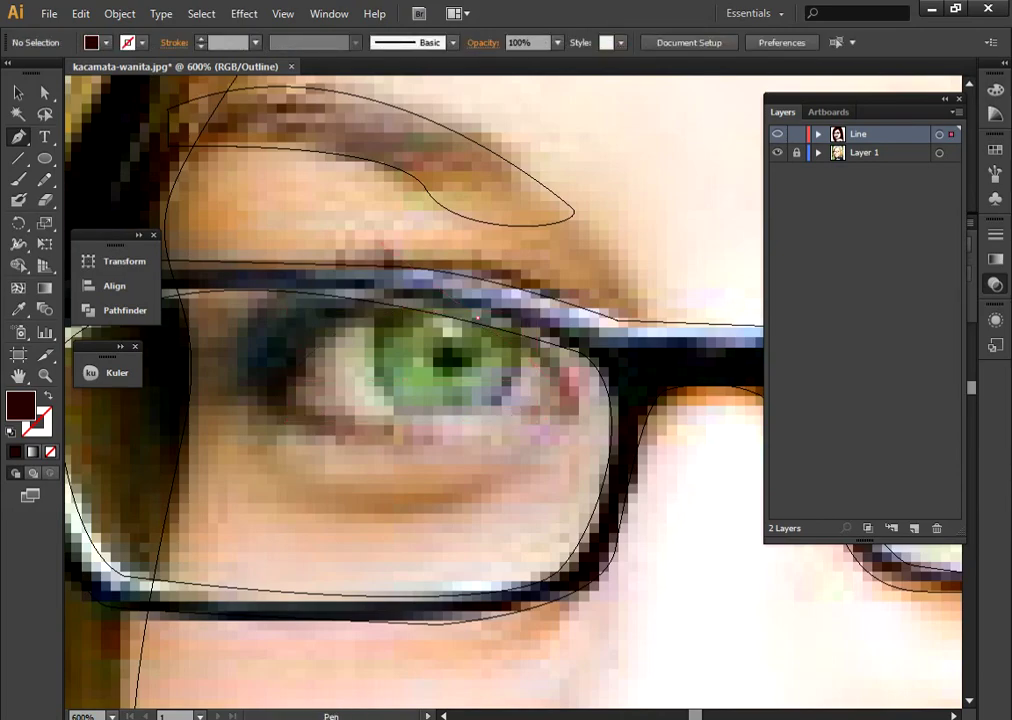
Step: Retrace the left eye's almond outline from its outer corner and close it
{"action": "left_click", "coordinate": [570, 393]}
{"action": "left_click_drag", "start_coordinate": [486, 418], "coordinate": [466, 427]}
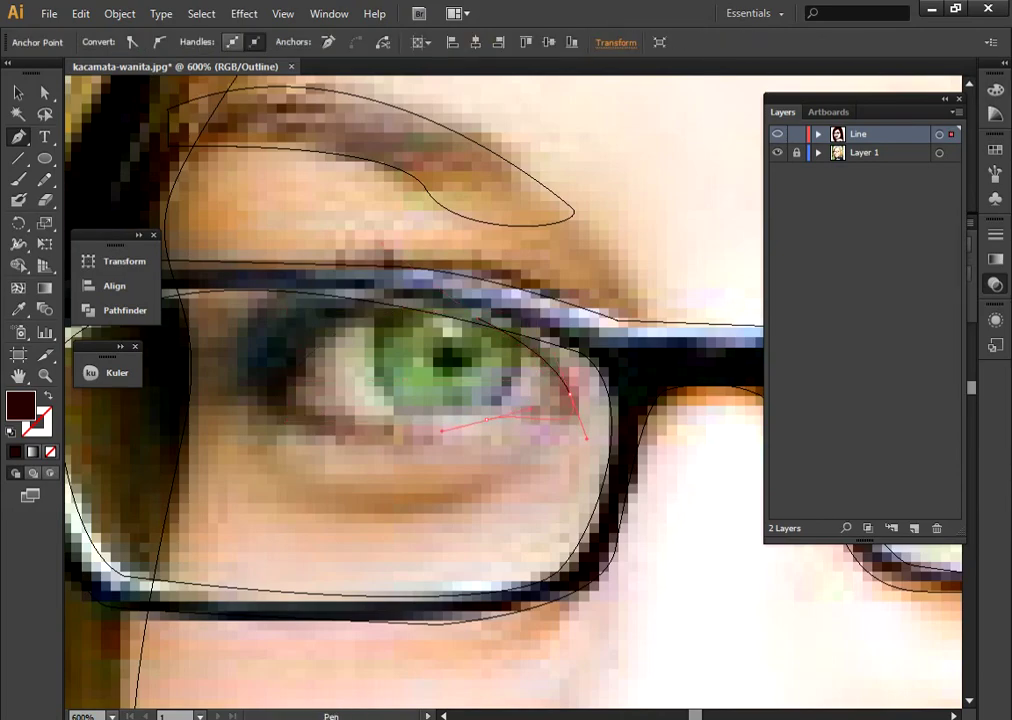
{"action": "left_click_drag", "start_coordinate": [310, 426], "coordinate": [251, 393]}
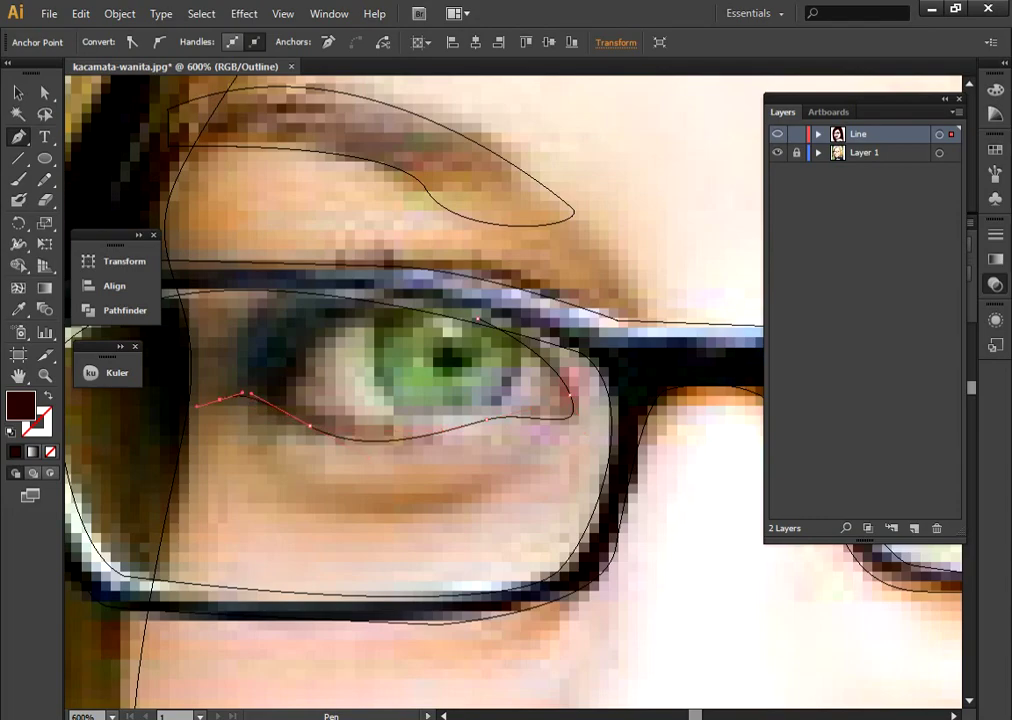
{"action": "left_click_drag", "start_coordinate": [570, 393], "coordinate": [600, 430]}
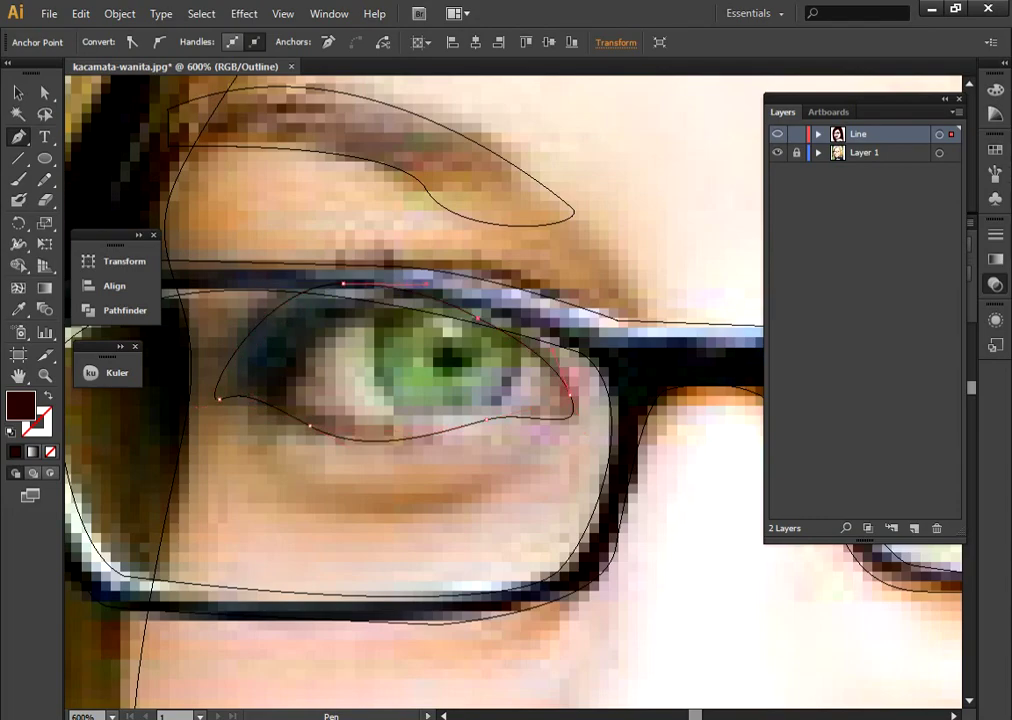
{"action": "left_click", "coordinate": [262, 566], "text": "ctrl"}
Step: Undo and redo to restore the inner eye opening path
{"action": "key", "text": "ctrl+z"}
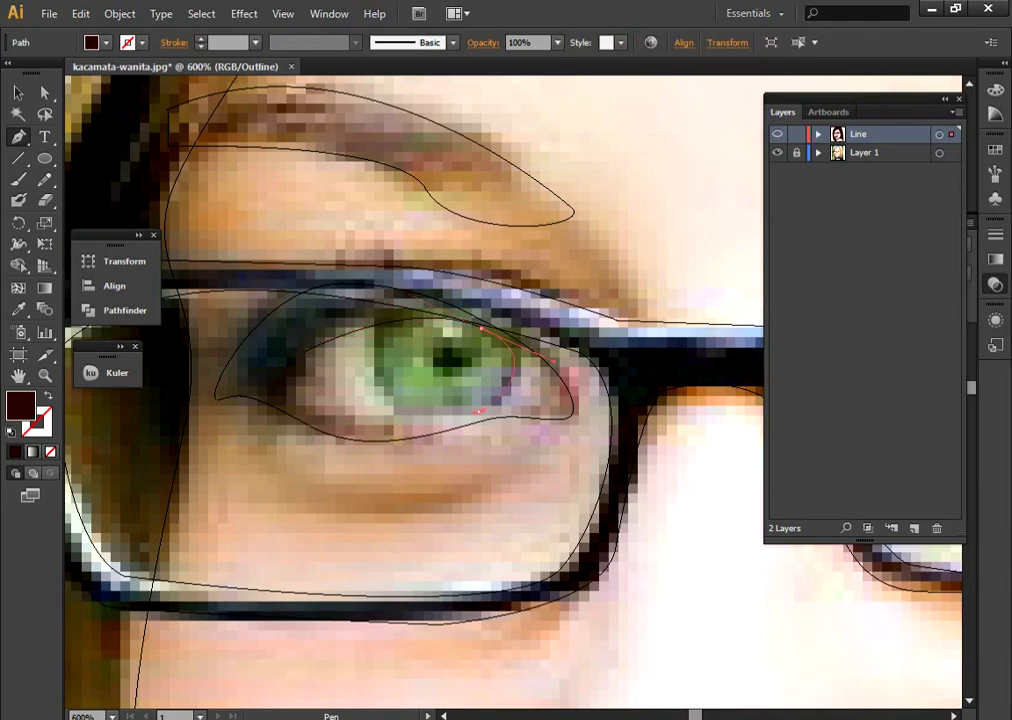
{"action": "key", "text": "ctrl+z"}
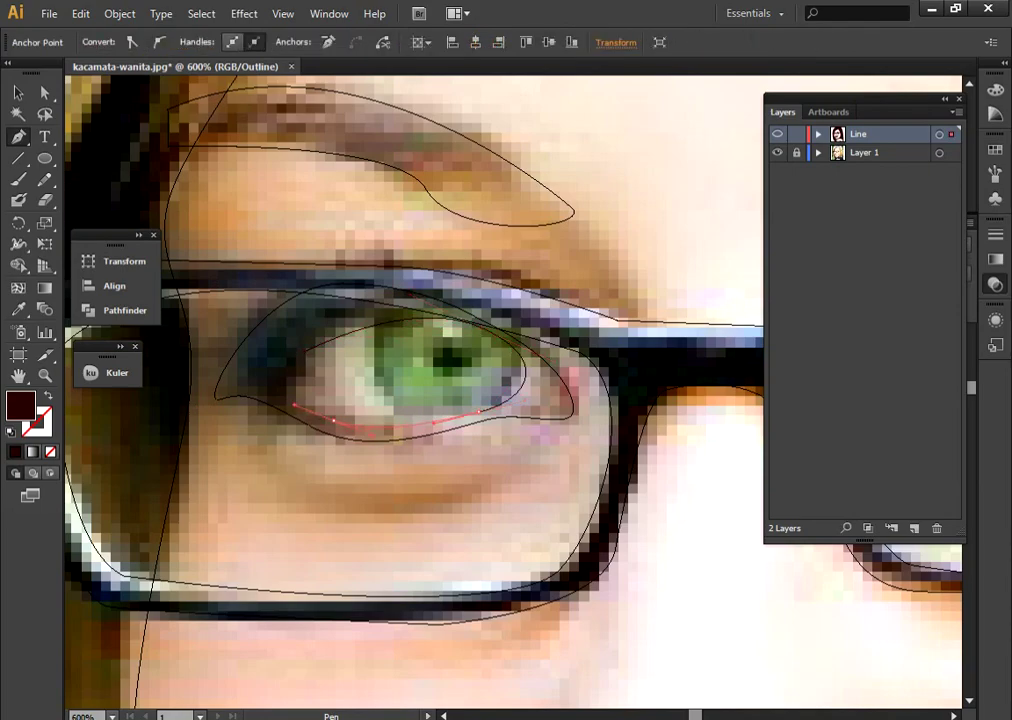
{"action": "key", "text": "ctrl+z"}
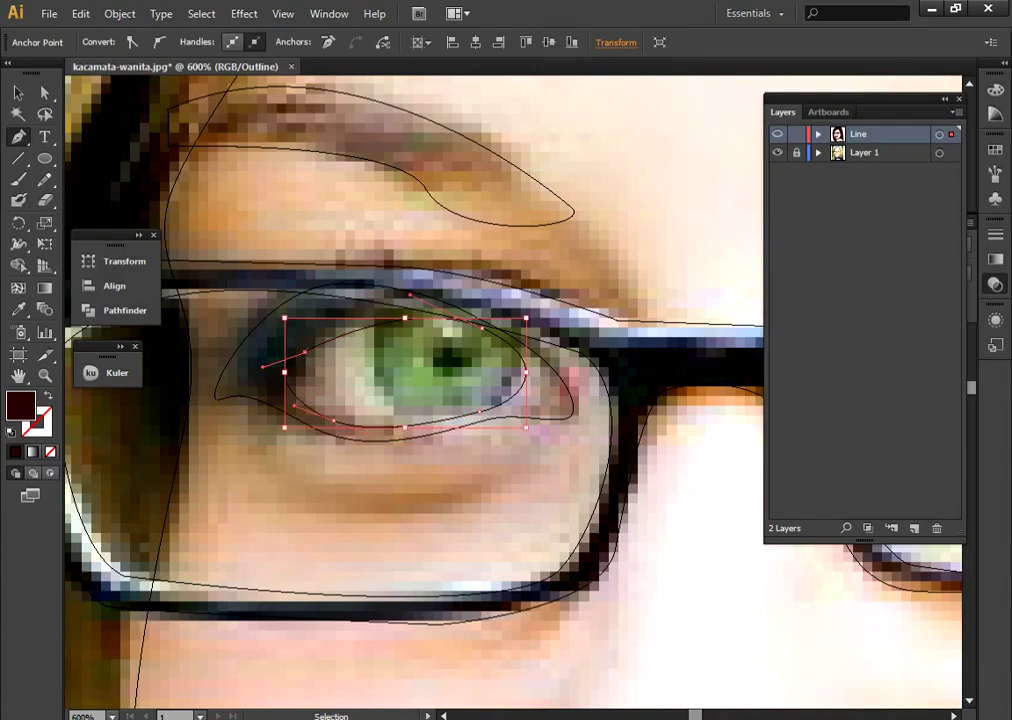
{"action": "key", "text": "ctrl+z"}
{"action": "key", "text": "ctrl+z"}
{"action": "key", "text": "ctrl+z"}
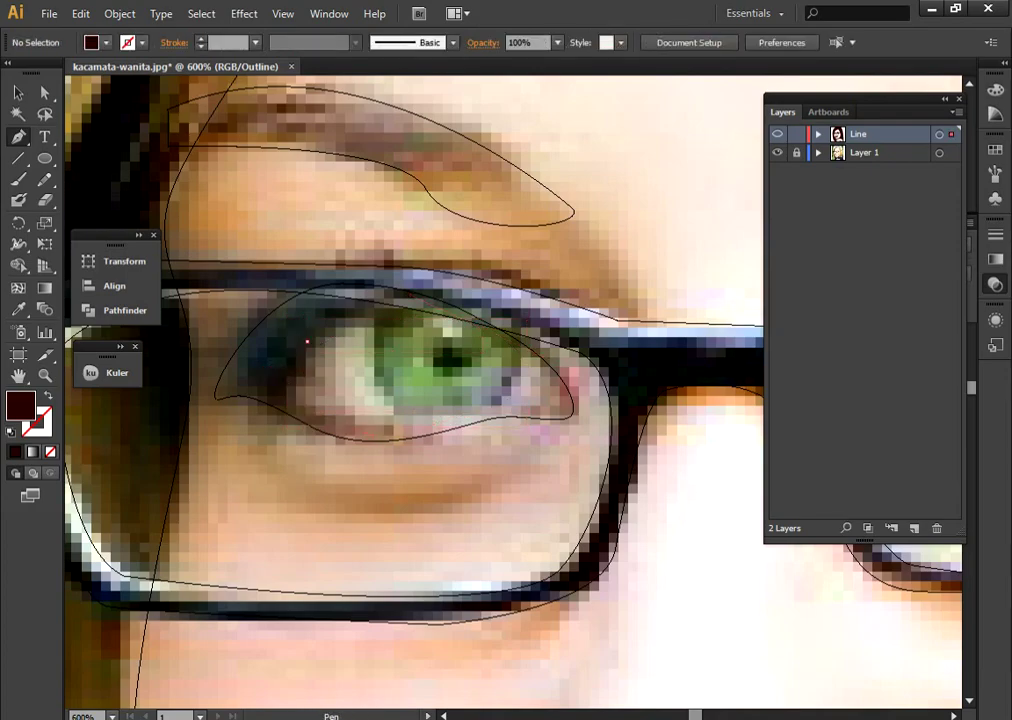
{"action": "key", "text": "ctrl+shift+z"}
{"action": "key", "text": "ctrl+shift+z"}
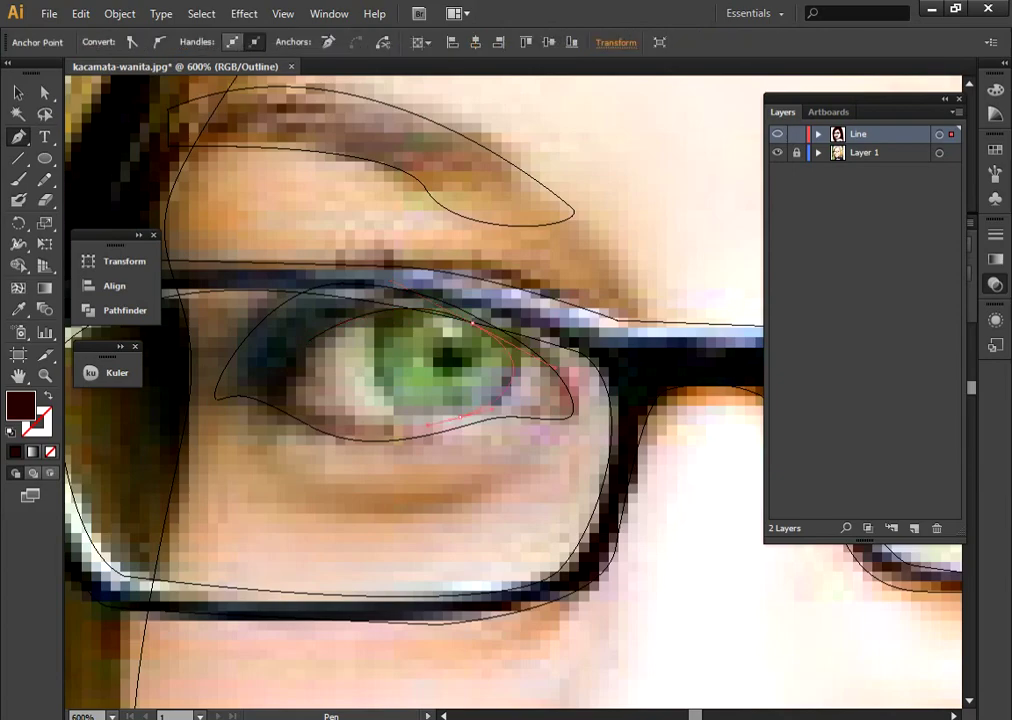
{"action": "key", "text": "ctrl+shift+z"}
{"action": "key", "text": "ctrl+shift+z"}
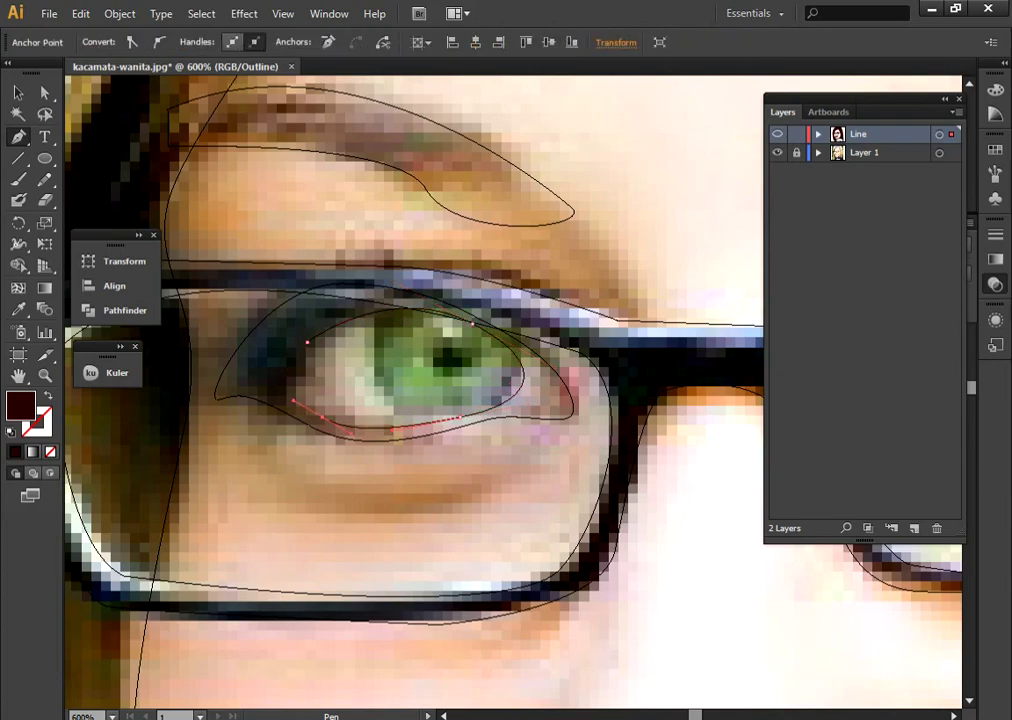
{"action": "key", "text": "ctrl+shift+z"}
{"action": "key", "text": "ctrl+shift+z"}
{"action": "key", "text": "ctrl+shift+a"}
Step: Draw a circle around the left iris with the Ellipse tool
{"action": "key", "text": "l"}
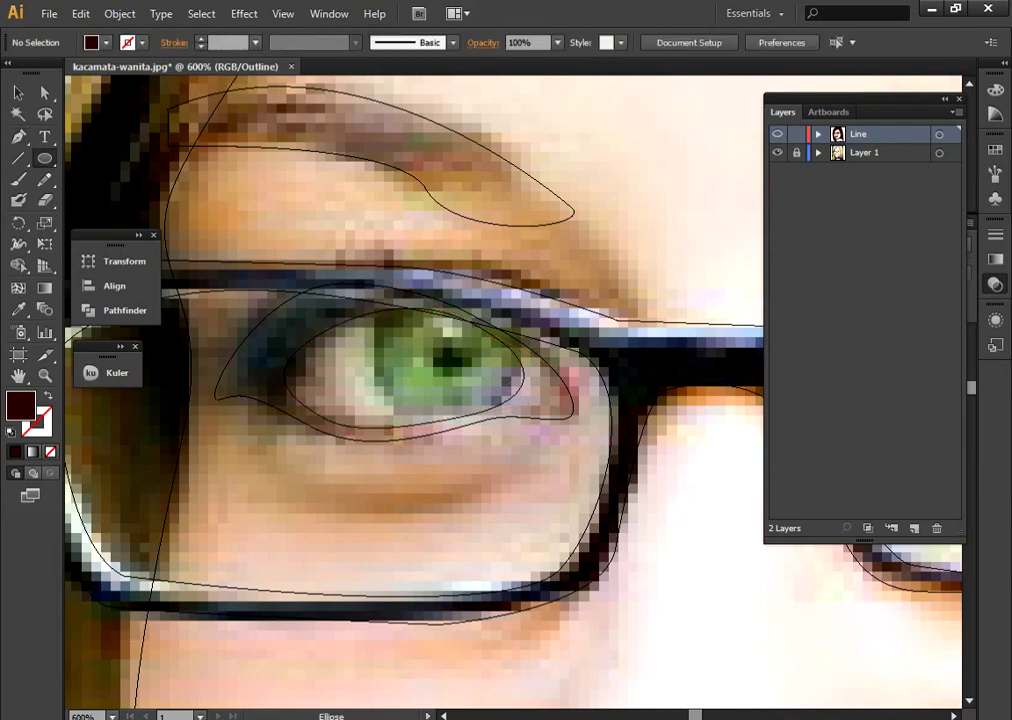
{"action": "mouse_move", "coordinate": [435, 362]}
{"action": "left_mouse_down"}
{"action": "mouse_move", "coordinate": [509, 437]}
{"action": "mouse_move", "coordinate": [522, 428]}
{"action": "left_mouse_up"}
{"action": "key", "text": "v"}
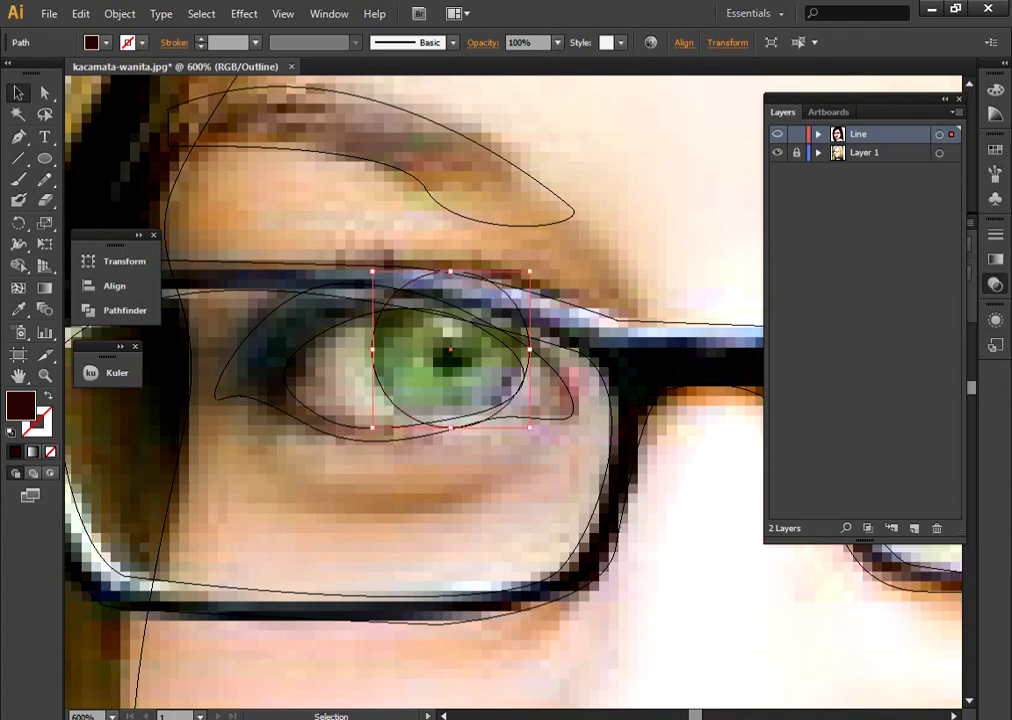
{"action": "left_click", "coordinate": [44, 199]}
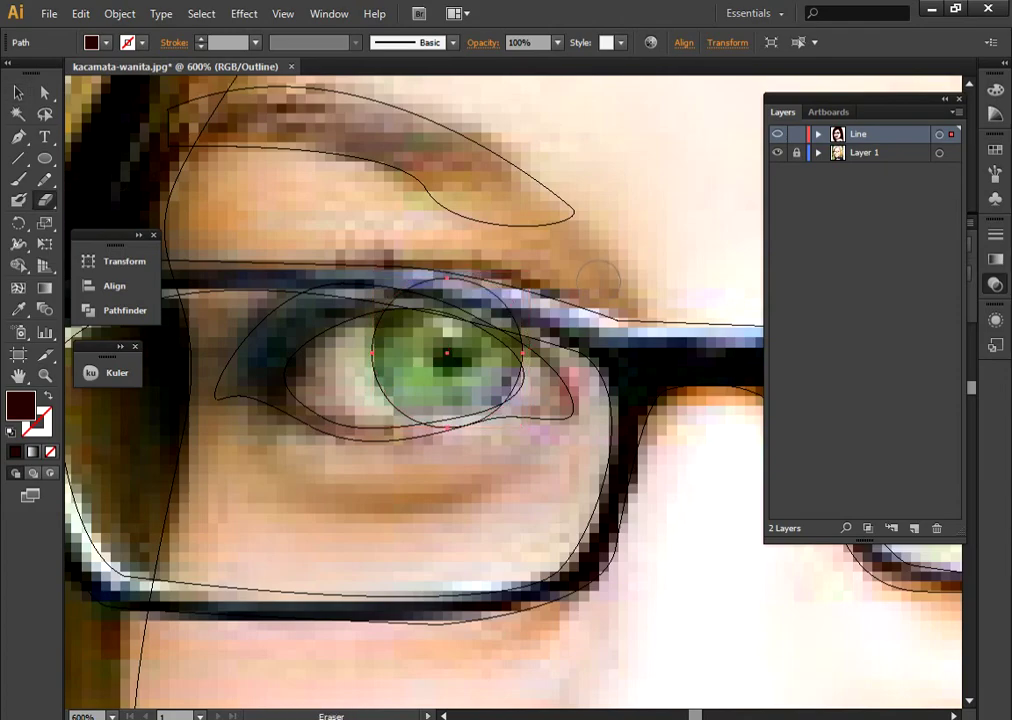
{"action": "key", "text": "ctrl+shift+a"}
Step: Cut the inner opening out of the dark eye shape with Pathfinder Exclude
{"action": "key", "text": "ctrl+y"}
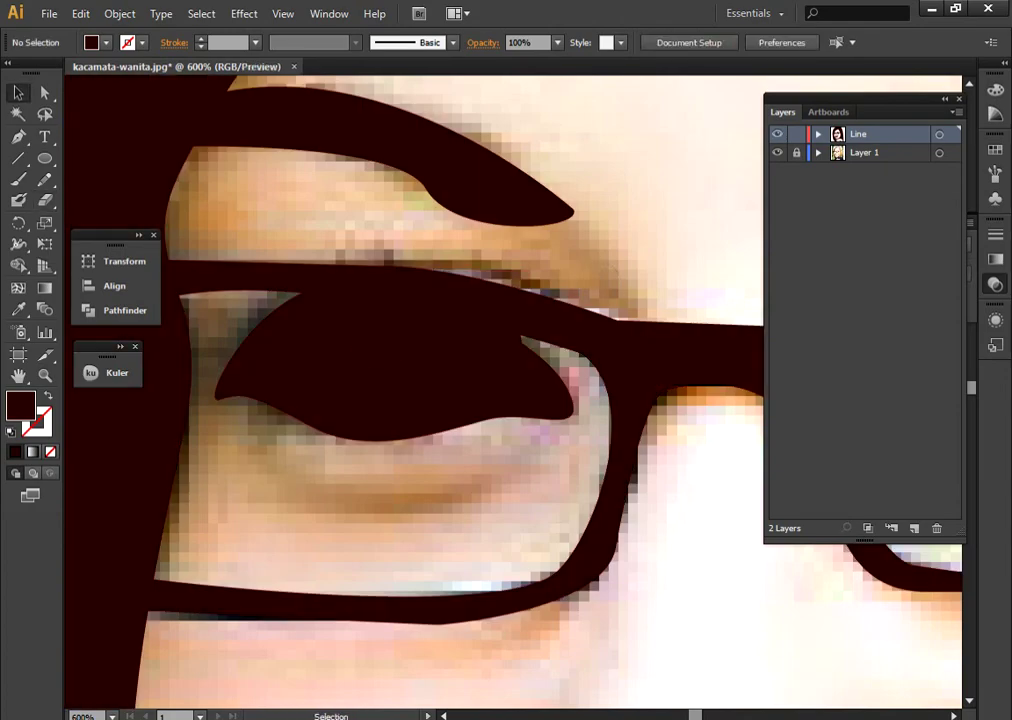
{"action": "left_click", "coordinate": [250, 370]}
{"action": "left_click", "coordinate": [124, 310]}
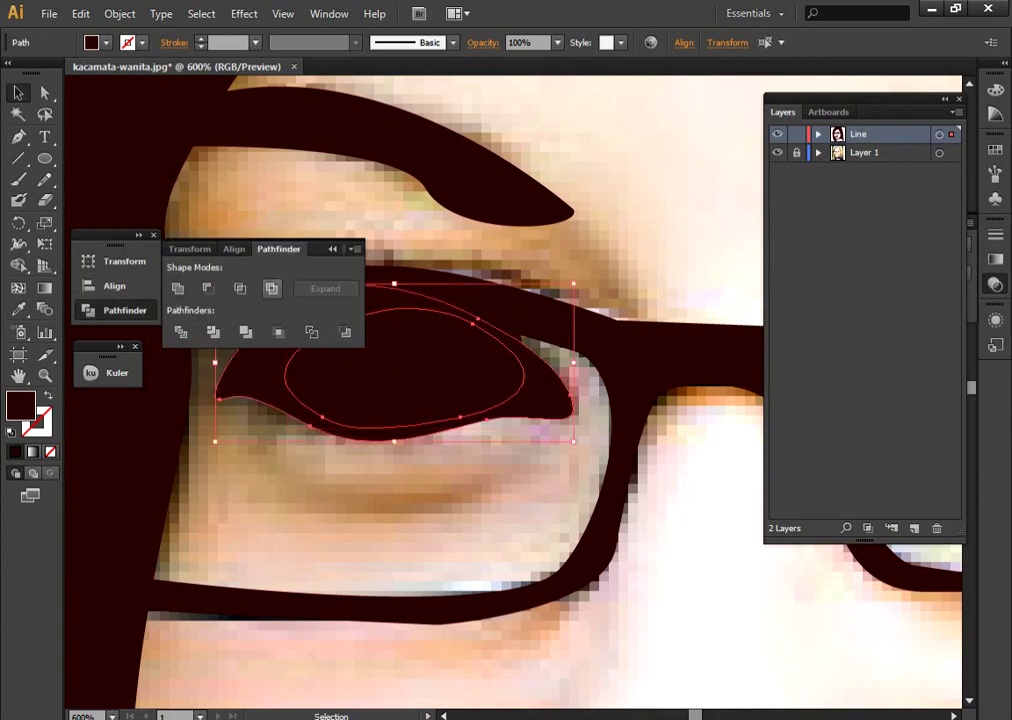
{"action": "left_click", "coordinate": [271, 288]}
{"action": "key", "text": "ctrl+shift+a"}
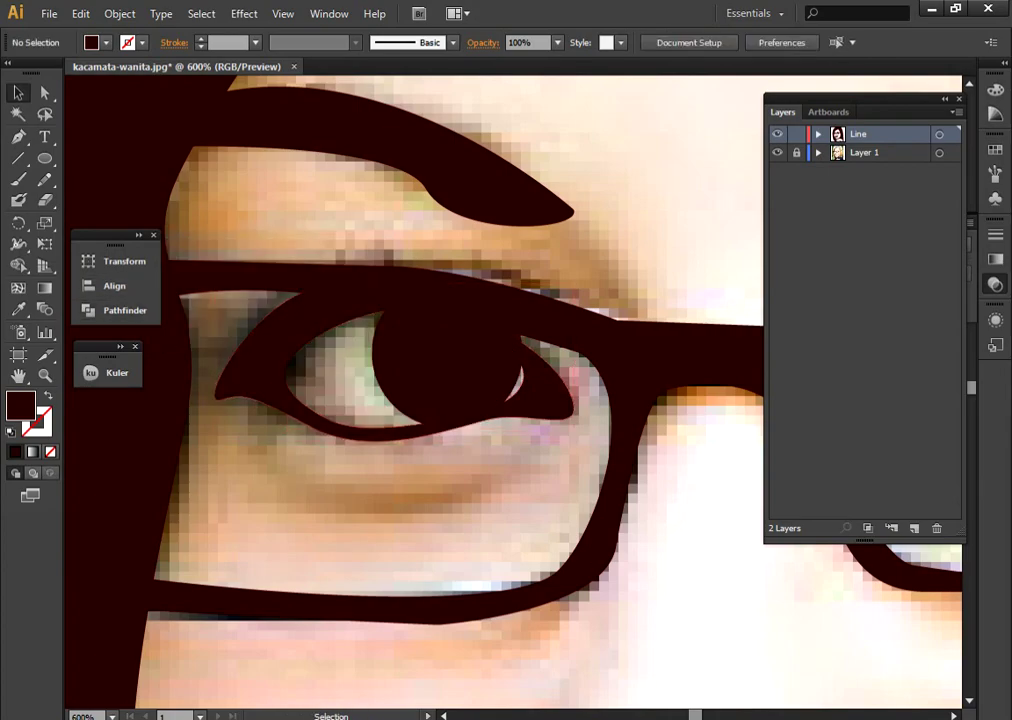
Step: Erase a strip from the iris circle's upper-right edge where it overlaps the frame
{"action": "left_click", "coordinate": [456, 352]}
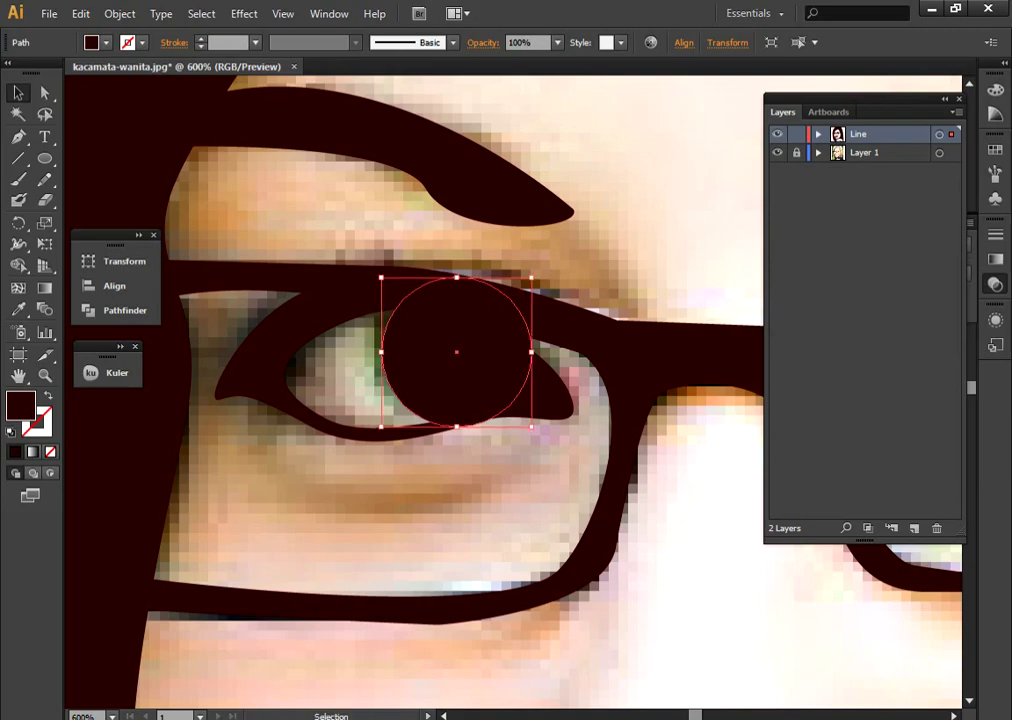
{"action": "key", "text": "ctrl+shift+a"}
{"action": "left_click", "coordinate": [456, 352]}
{"action": "key", "text": "ctrl+shift+a"}
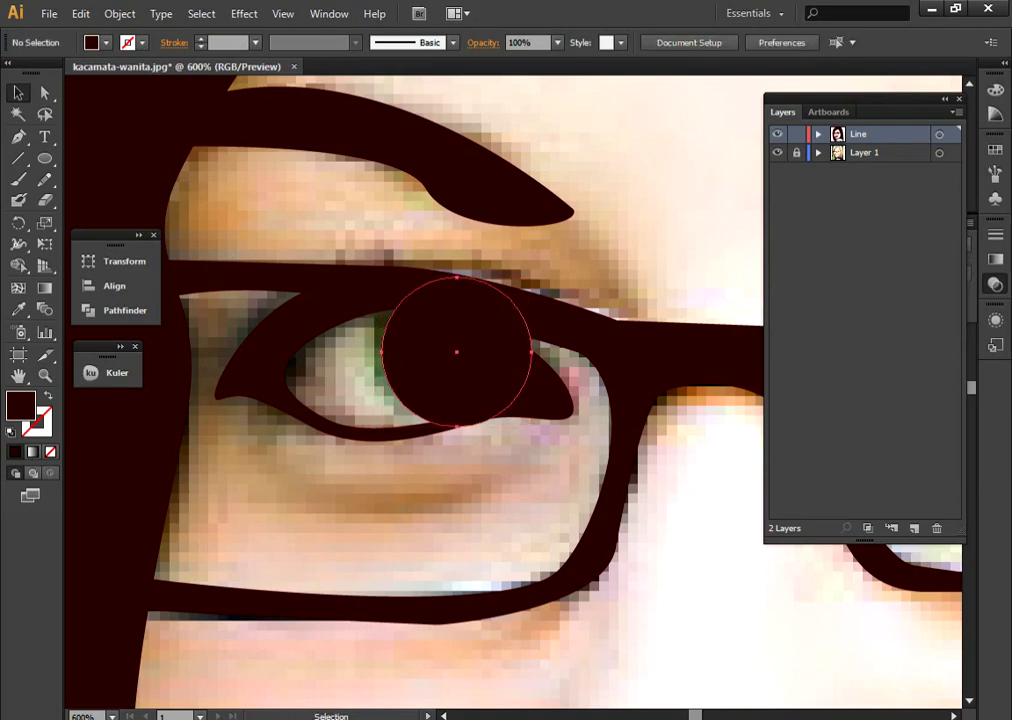
{"action": "left_click", "coordinate": [456, 352]}
{"action": "key", "text": "shift+e"}
{"action": "mouse_move", "coordinate": [542, 338]}
{"action": "left_mouse_down"}
{"action": "mouse_move", "coordinate": [470, 286]}
{"action": "mouse_move", "coordinate": [402, 298]}
{"action": "left_mouse_up"}
{"action": "key", "text": "ctrl+shift+a"}
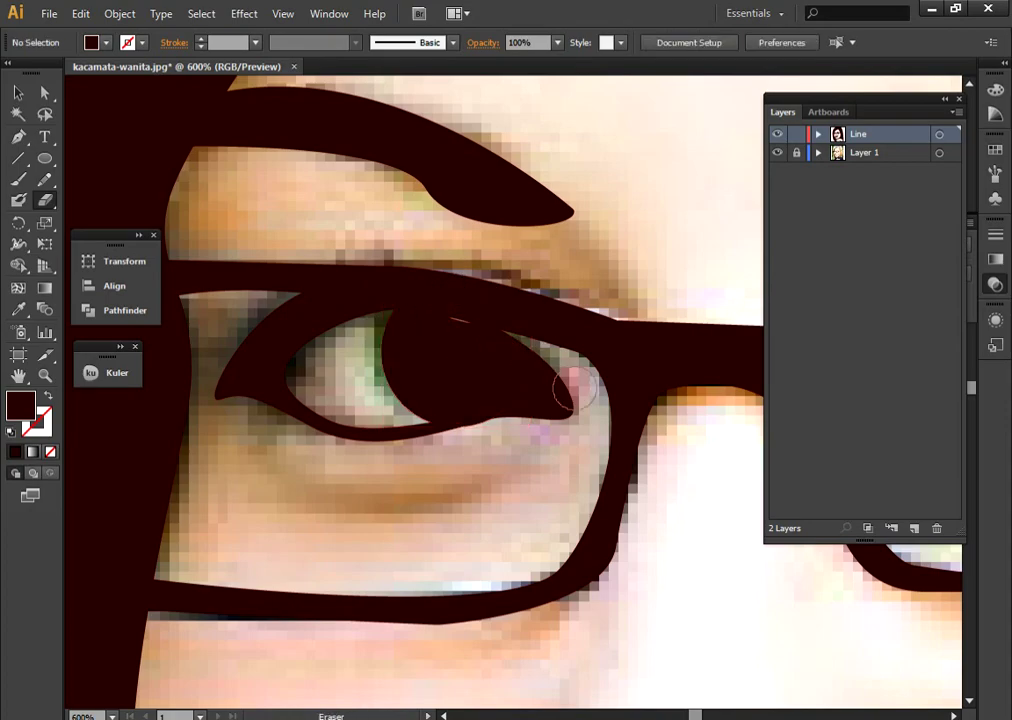
{"action": "left_click", "coordinate": [508, 303], "text": "ctrl"}
Step: Zoom out and hide the photo layer to check the finished eyes
{"action": "key", "text": "ctrl+shift+a"}
{"action": "key", "text": "v"}
{"action": "key", "text": "ctrl+minus"}
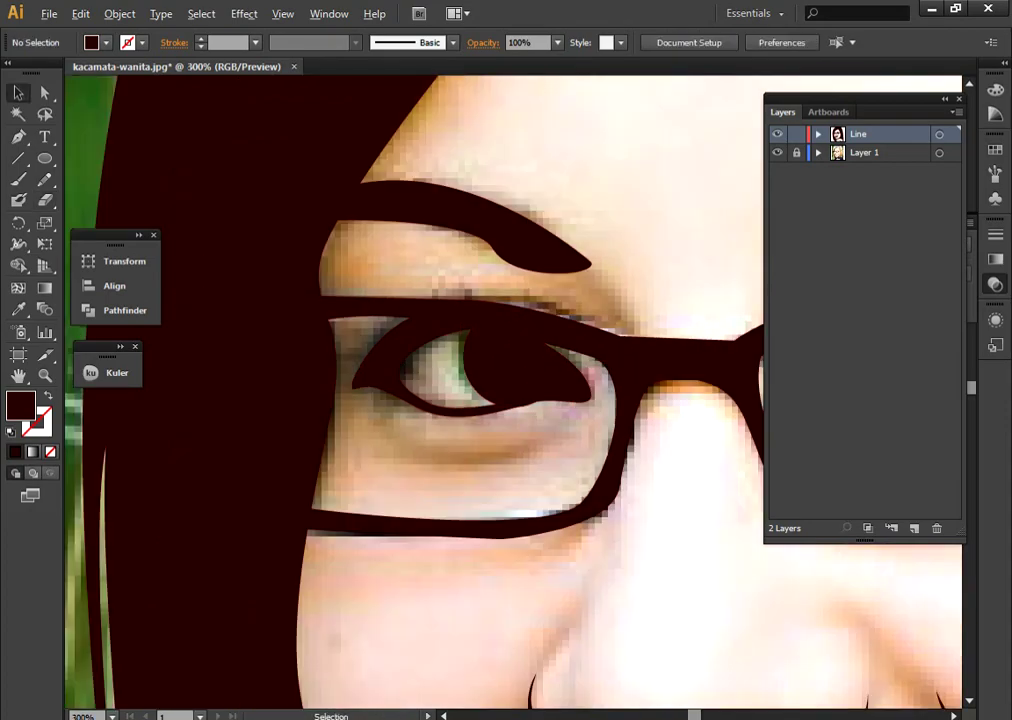
{"action": "key", "text": "ctrl+minus"}
{"action": "left_click", "coordinate": [777, 152]}
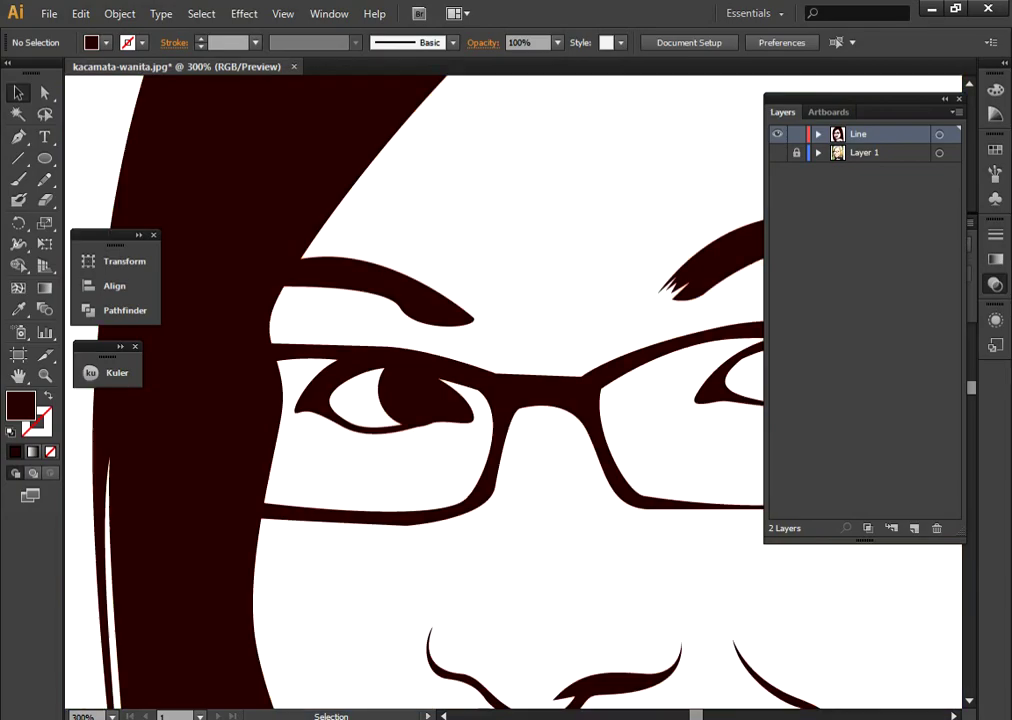
{"action": "key", "text": "ctrl+minus"}
{"action": "key", "text": "ctrl+minus"}
Step: Pen-draw a curved crease from beside the nose down to the mouth corner, then preview it
{"action": "left_click", "coordinate": [777, 152]}
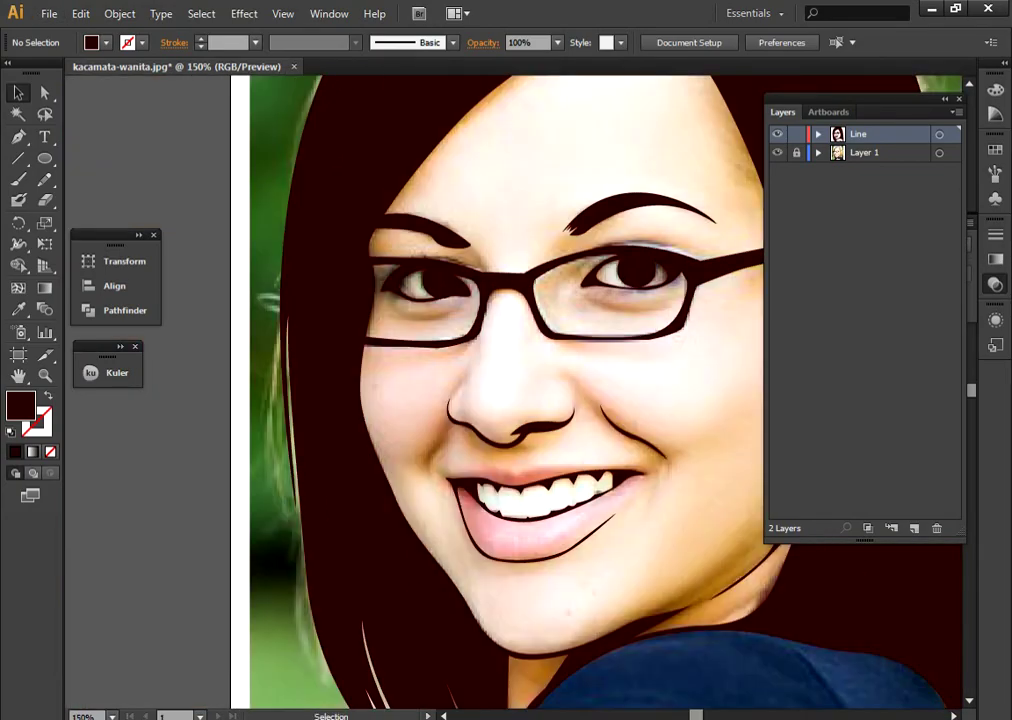
{"action": "key", "text": "ctrl+y"}
{"action": "key", "text": "ctrl+plus"}
{"action": "key", "text": "ctrl+plus"}
{"action": "key", "text": "p"}
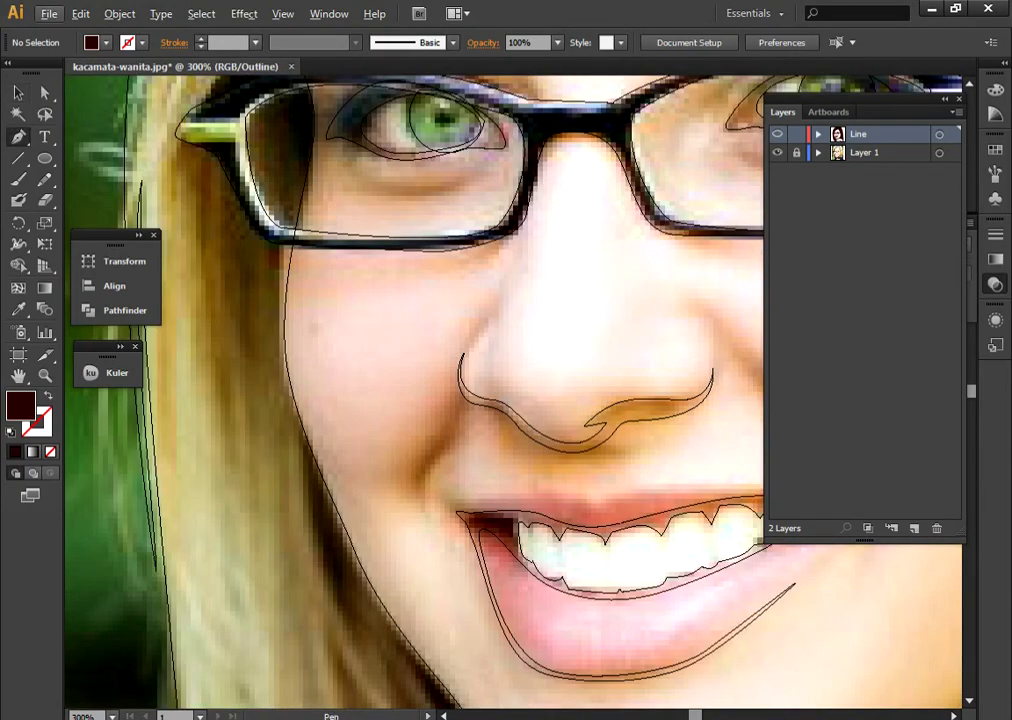
{"action": "key", "text": "ctrl+plus"}
{"action": "left_click", "coordinate": [521, 381]}
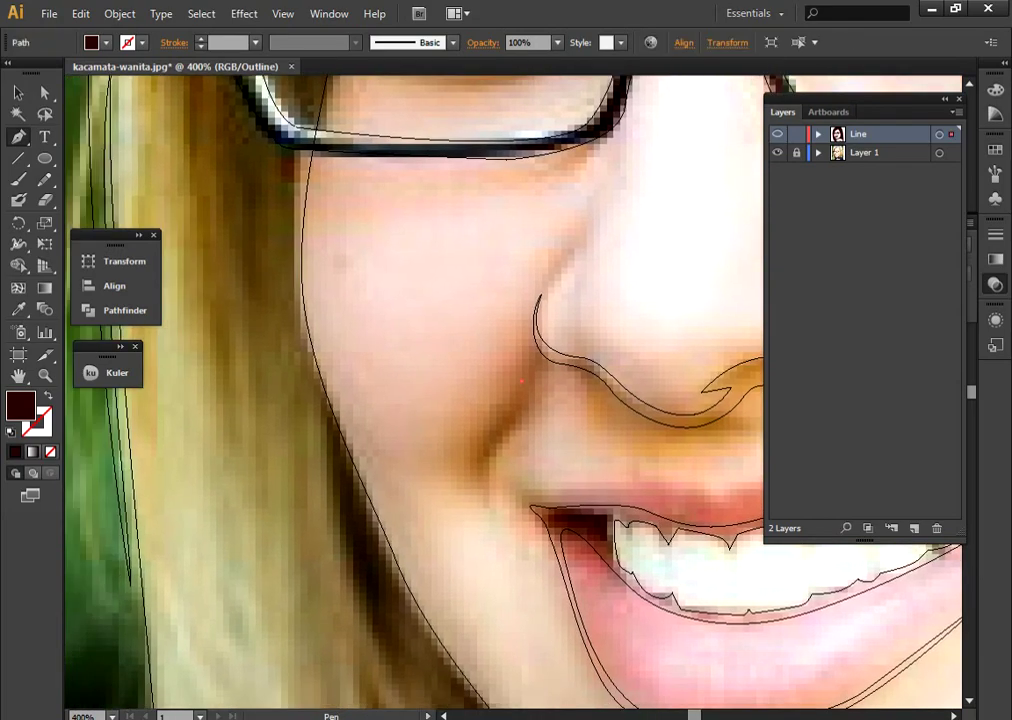
{"action": "left_click", "coordinate": [485, 505]}
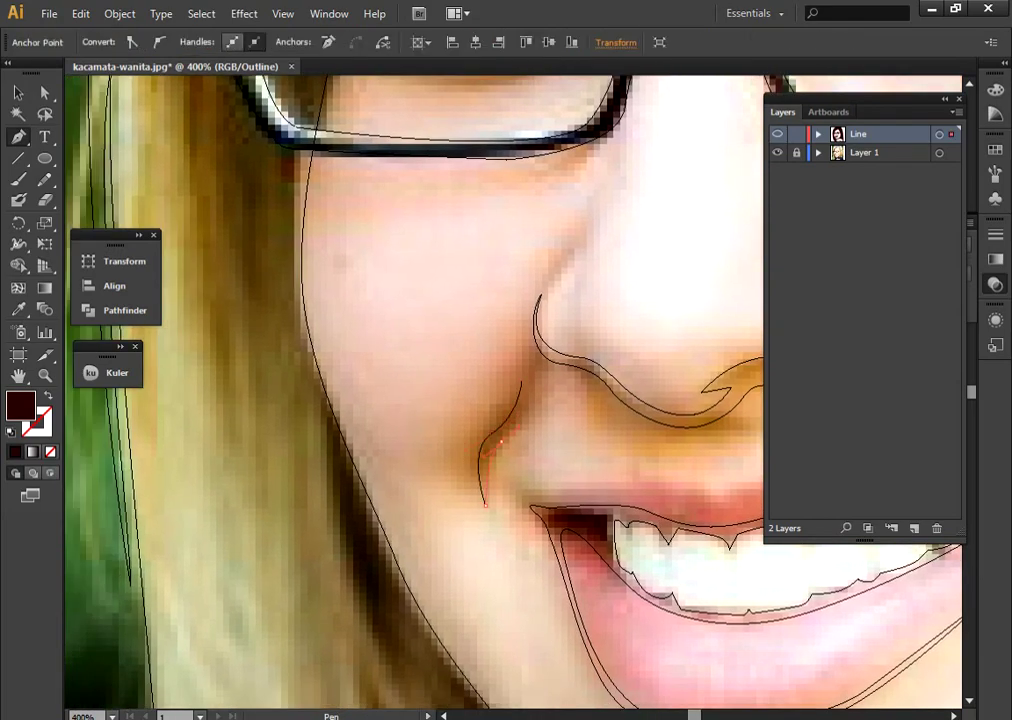
{"action": "left_click", "coordinate": [492, 434]}
{"action": "key", "text": "ctrl+shift+a"}
{"action": "key", "text": "ctrl+y"}
{"action": "key", "text": "ctrl+minus"}
{"action": "key", "text": "ctrl+minus"}
{"action": "key", "text": "ctrl+minus"}
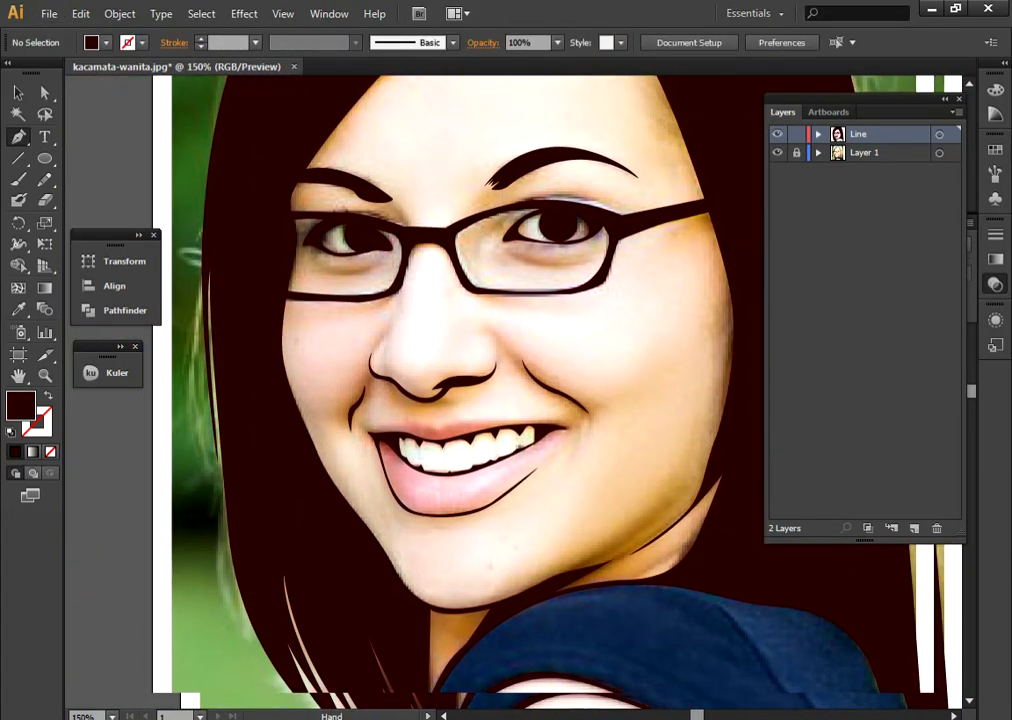
{"action": "mouse_move", "coordinate": [460, 450]}
{"action": "left_mouse_down"}
{"action": "mouse_move", "coordinate": [452, 300]}
{"action": "mouse_move", "coordinate": [240, 170]}
{"action": "left_mouse_up"}
Step: Draw a fold line down the shirt and a curved line across the left shoulder
{"action": "left_click", "coordinate": [495, 328]}
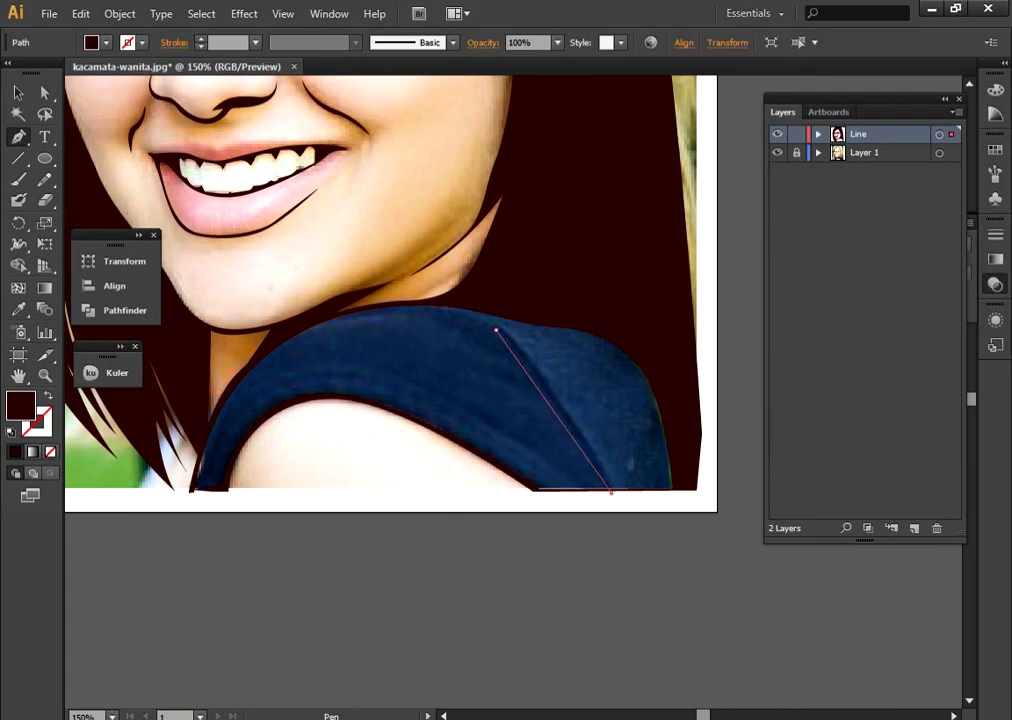
{"action": "left_click", "coordinate": [612, 490]}
{"action": "key", "text": "ctrl+shift+a"}
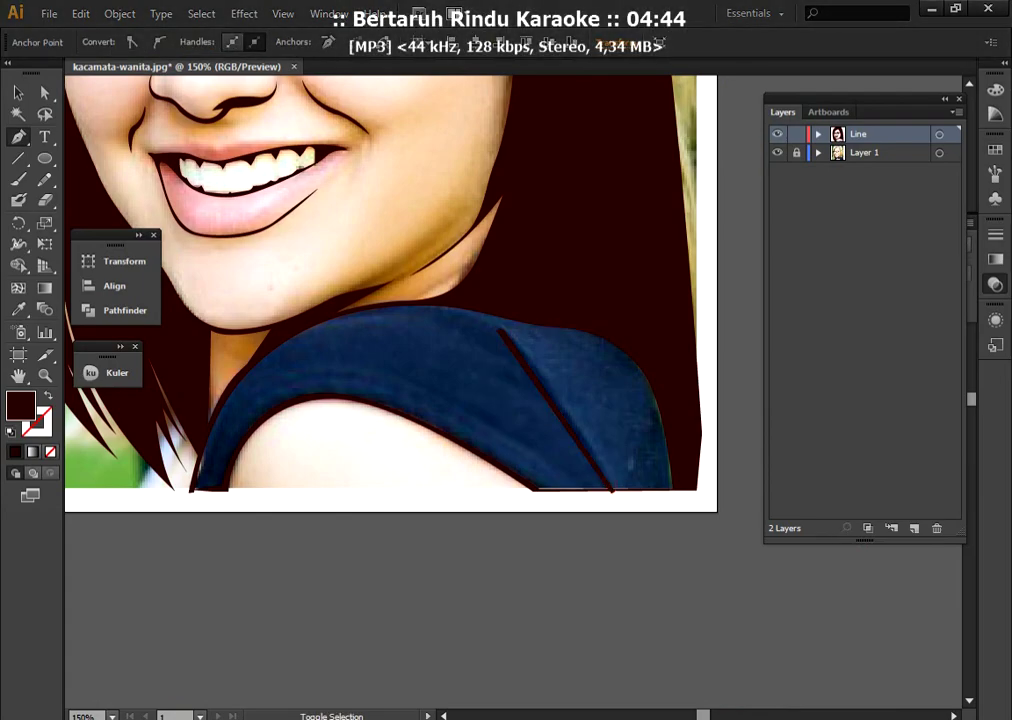
{"action": "left_click_drag", "start_coordinate": [400, 300], "coordinate": [472, 273]}
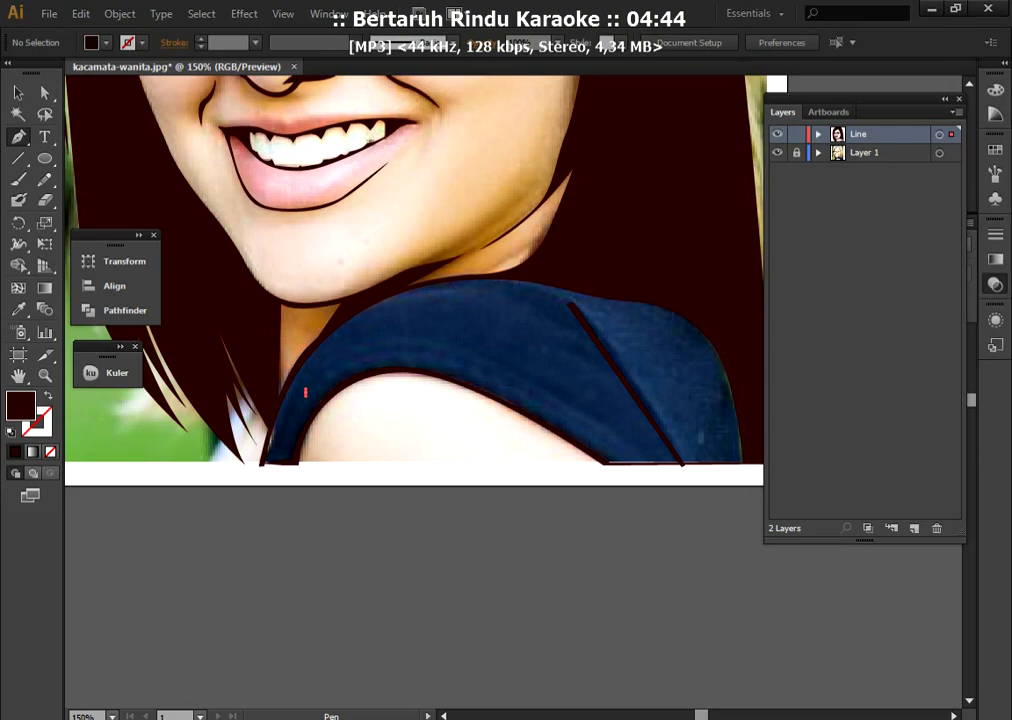
{"action": "left_click", "coordinate": [305, 392]}
{"action": "left_click_drag", "start_coordinate": [584, 413], "coordinate": [758, 544]}
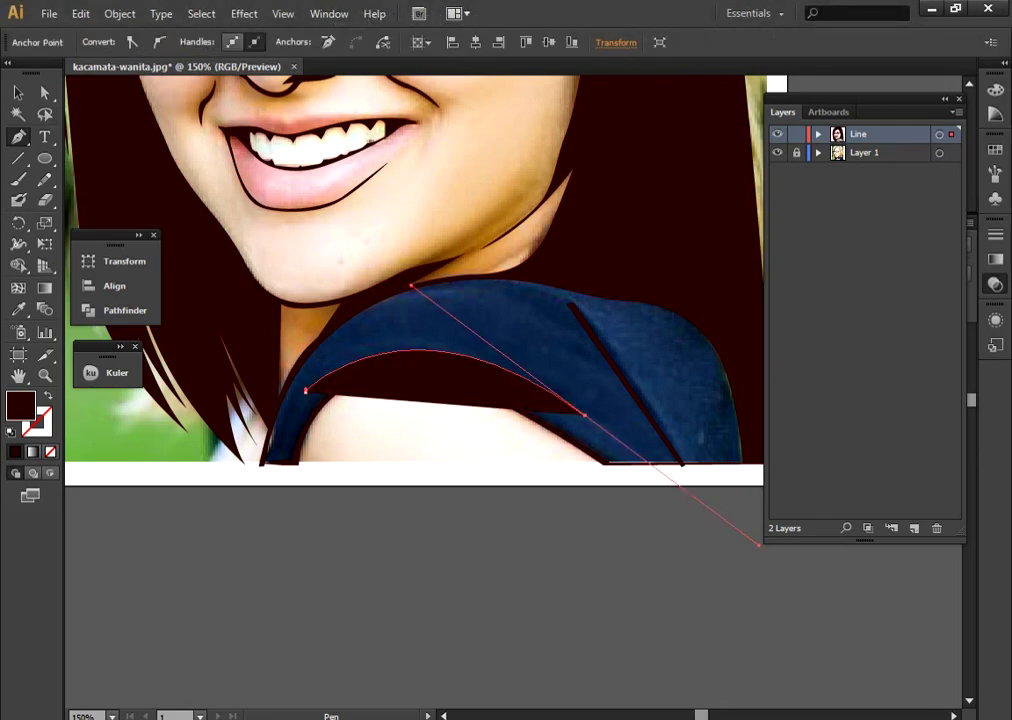
{"action": "left_click_drag", "start_coordinate": [305, 392], "coordinate": [415, 268]}
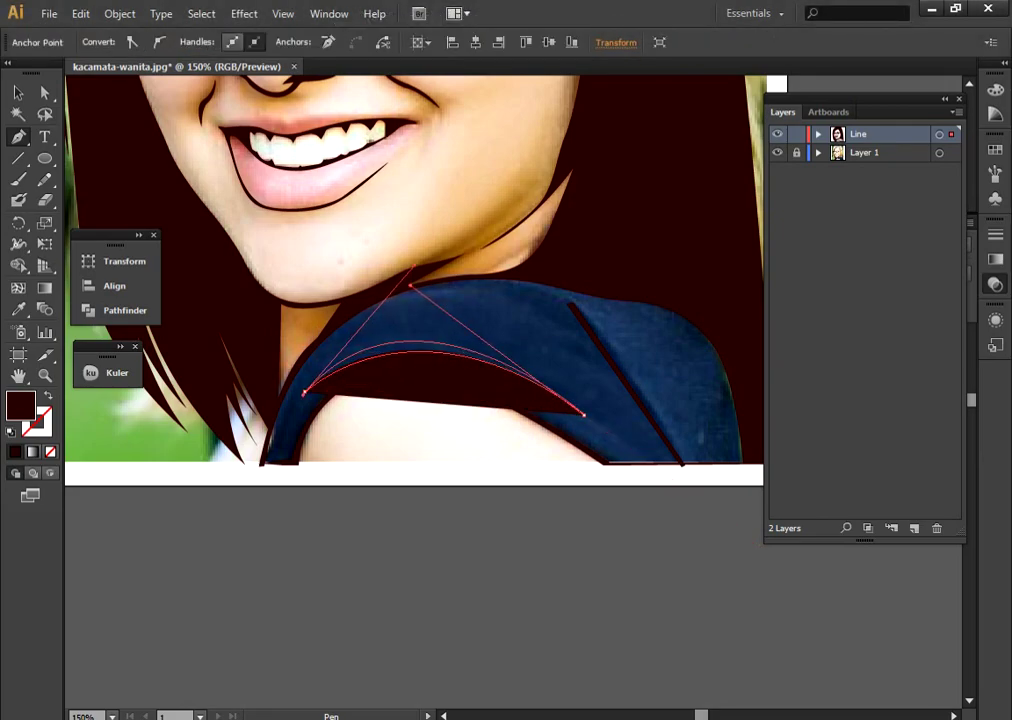
{"action": "key", "text": "ctrl+shift+a"}
Step: Hide the reference photo and fit the whole artboard in view
{"action": "mouse_move", "coordinate": [415, 268]}
{"action": "left_mouse_down"}
{"action": "mouse_move", "coordinate": [495, 483]}
{"action": "mouse_move", "coordinate": [547, 586]}
{"action": "mouse_move", "coordinate": [560, 683]}
{"action": "left_mouse_up"}
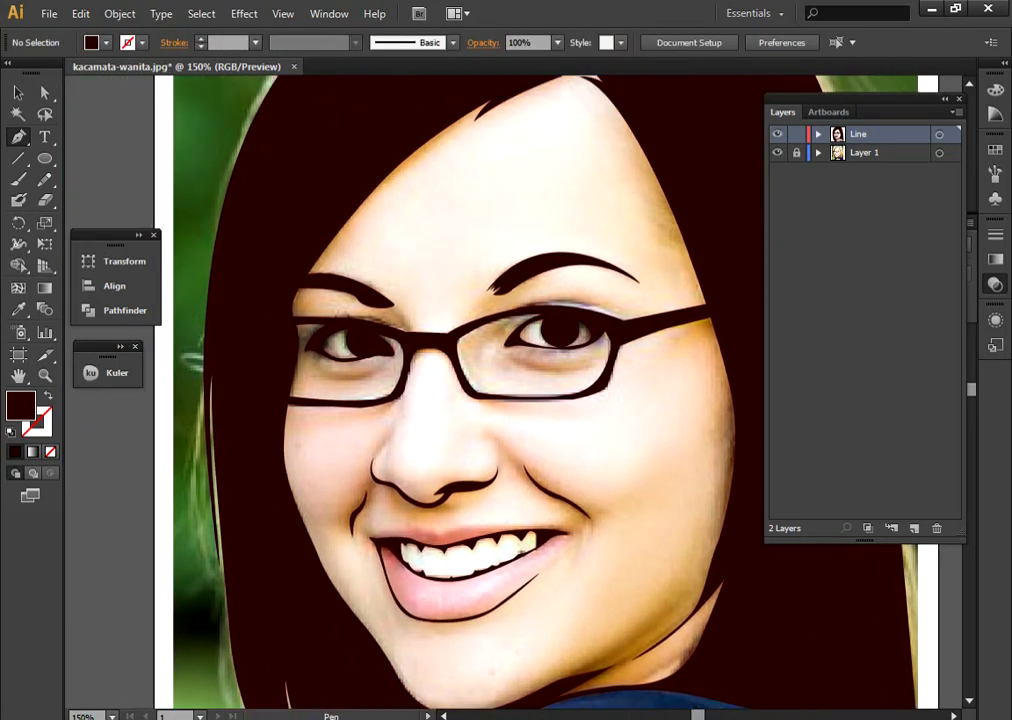
{"action": "left_click", "coordinate": [777, 152]}
{"action": "key", "text": "ctrl+0"}
Step: Show the photo and start a curved Pen line along the upper lip's top edge
{"action": "key", "text": "ctrl+1"}
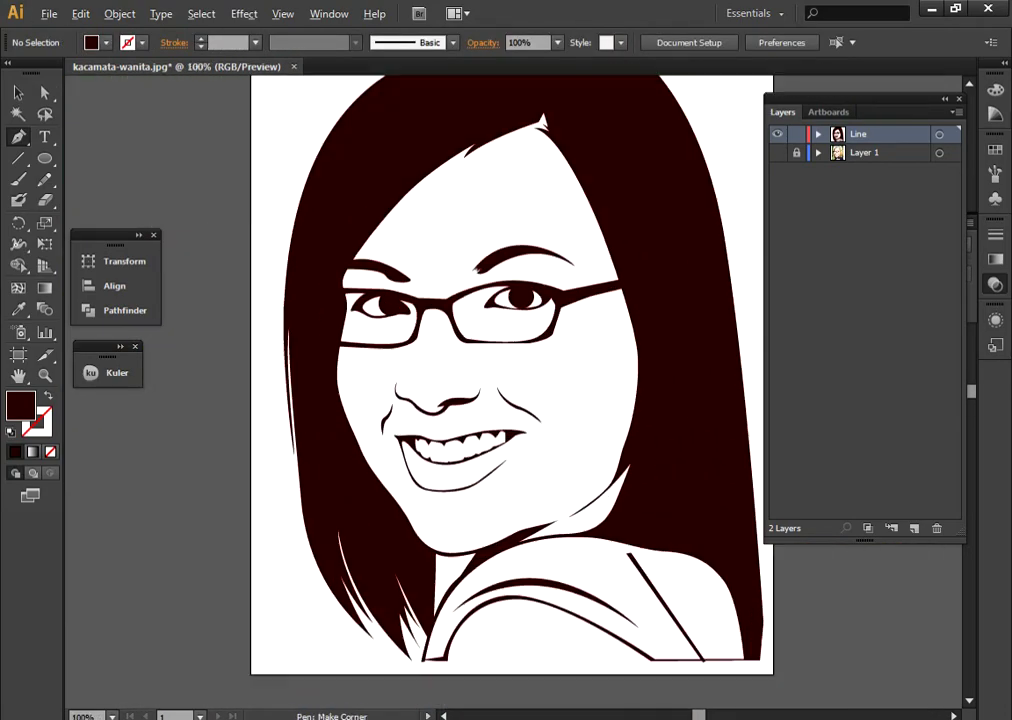
{"action": "scroll", "coordinate": [460, 430], "scroll_direction": "up", "scroll_amount": 2}
{"action": "left_click", "coordinate": [777, 152]}
{"action": "scroll", "coordinate": [430, 423], "scroll_direction": "up", "scroll_amount": 2, "text": "alt"}
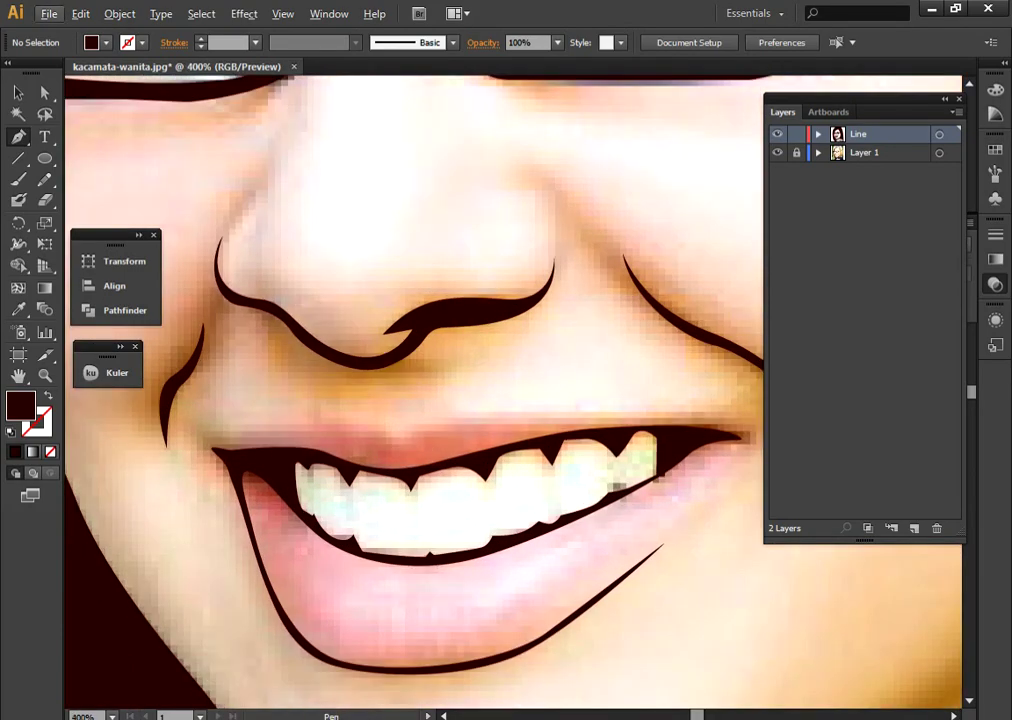
{"action": "key", "text": "ctrl+a"}
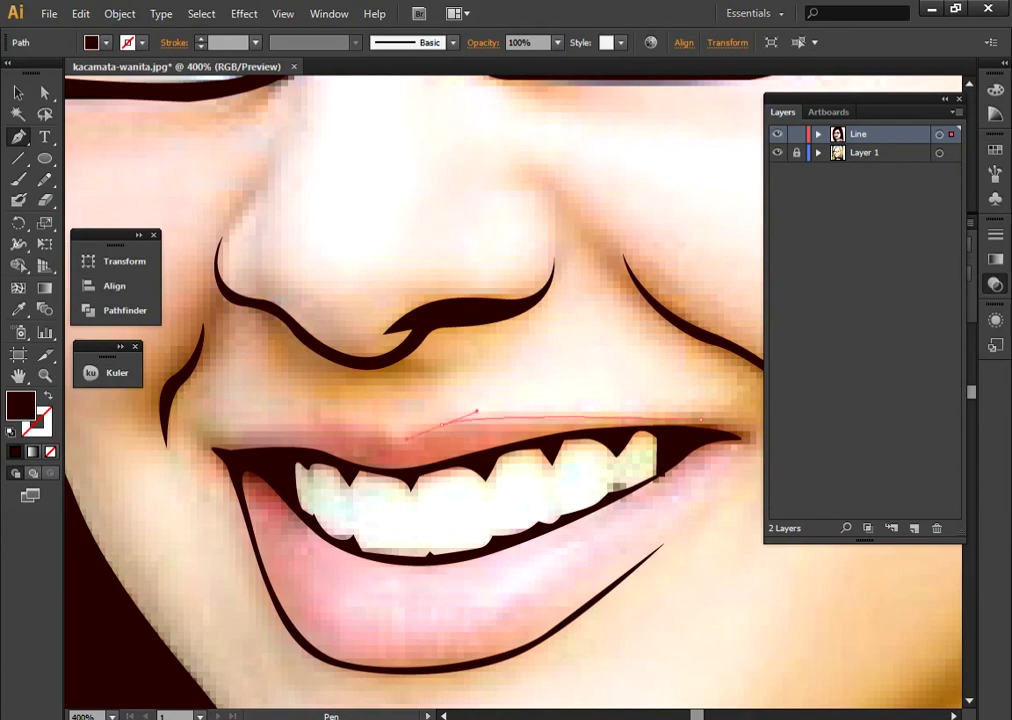
{"action": "left_click", "coordinate": [700, 418]}
{"action": "left_click_drag", "start_coordinate": [392, 438], "coordinate": [373, 422]}
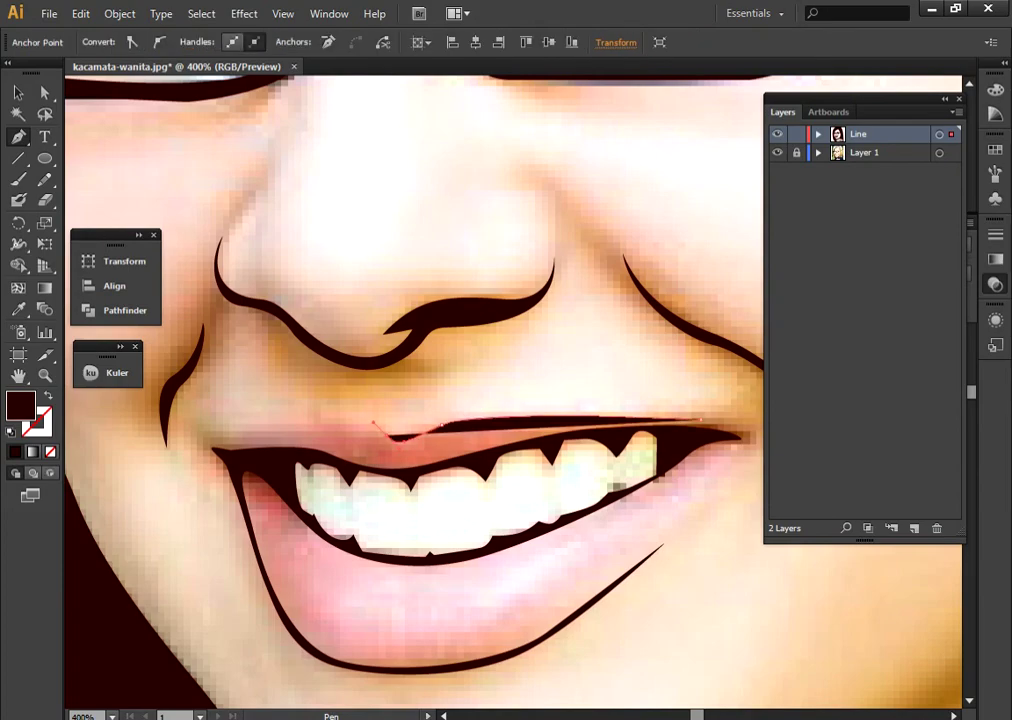
{"action": "scroll", "coordinate": [340, 436], "scroll_direction": "up", "scroll_amount": 1}
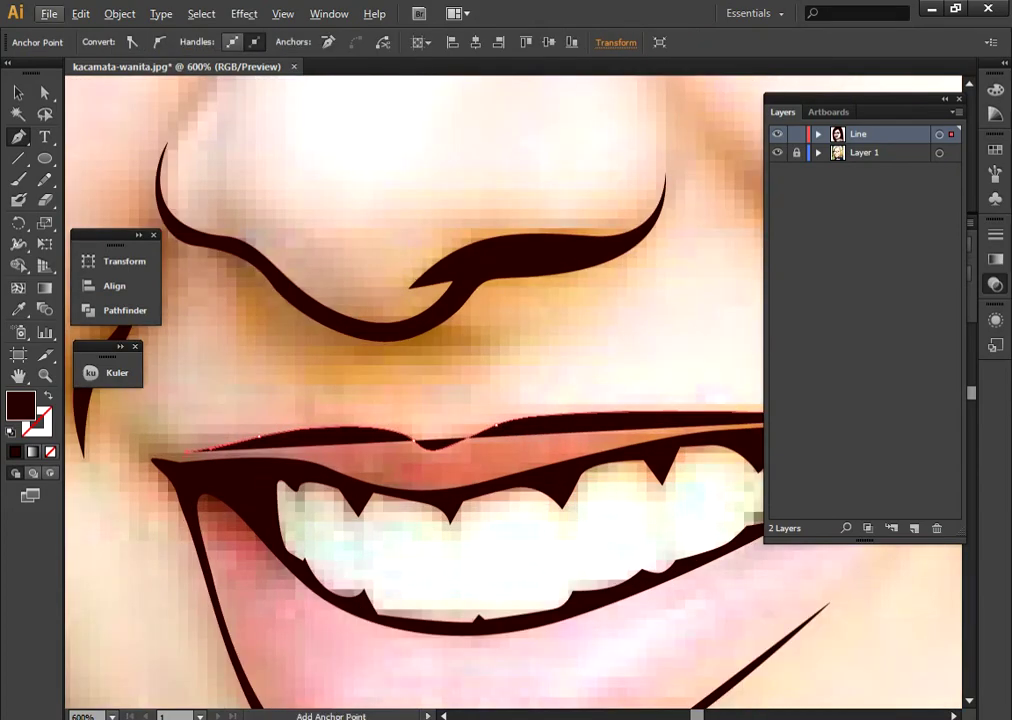
{"action": "left_click_drag", "start_coordinate": [310, 423], "coordinate": [330, 421]}
{"action": "scroll", "coordinate": [434, 426], "scroll_direction": "up", "scroll_amount": 2}
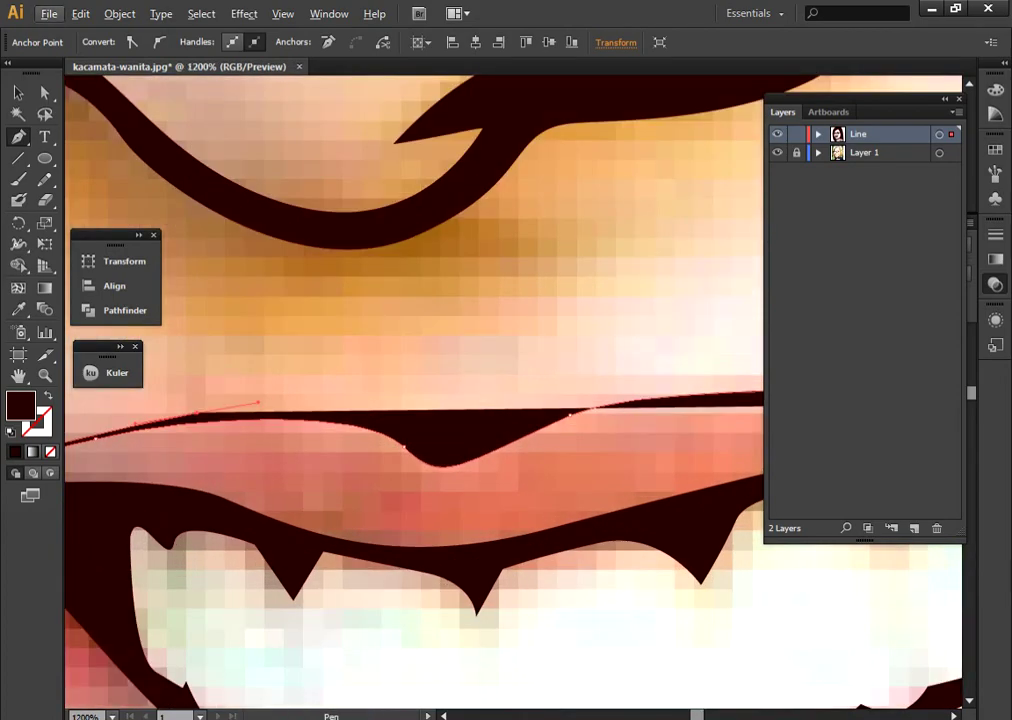
{"action": "left_click_drag", "start_coordinate": [406, 443], "coordinate": [424, 466]}
{"action": "mouse_move", "coordinate": [510, 433]}
{"action": "left_mouse_down"}
{"action": "mouse_move", "coordinate": [537, 416]}
{"action": "mouse_move", "coordinate": [265, 457]}
{"action": "left_mouse_up"}
Step: Finish the tapered upper-lip line at its right end and deselect it
{"action": "mouse_move", "coordinate": [447, 428]}
{"action": "left_mouse_down"}
{"action": "mouse_move", "coordinate": [571, 428]}
{"action": "mouse_move", "coordinate": [106, 435]}
{"action": "left_mouse_up"}
{"action": "left_click", "coordinate": [609, 448]}
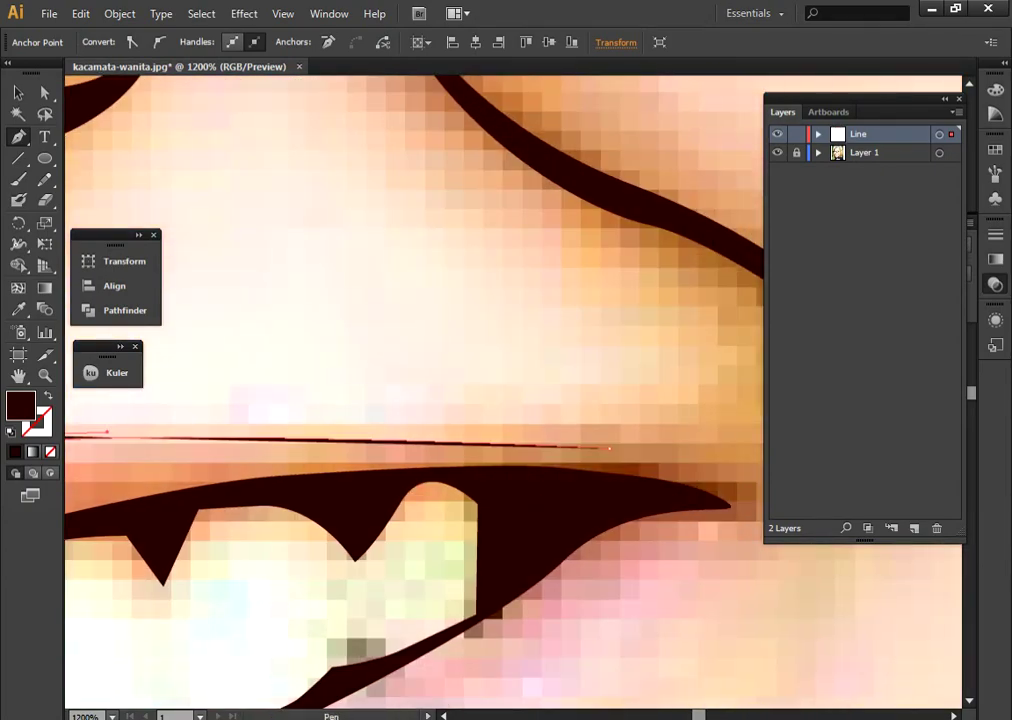
{"action": "scroll", "coordinate": [591, 434], "scroll_direction": "down", "scroll_amount": 2, "text": "alt"}
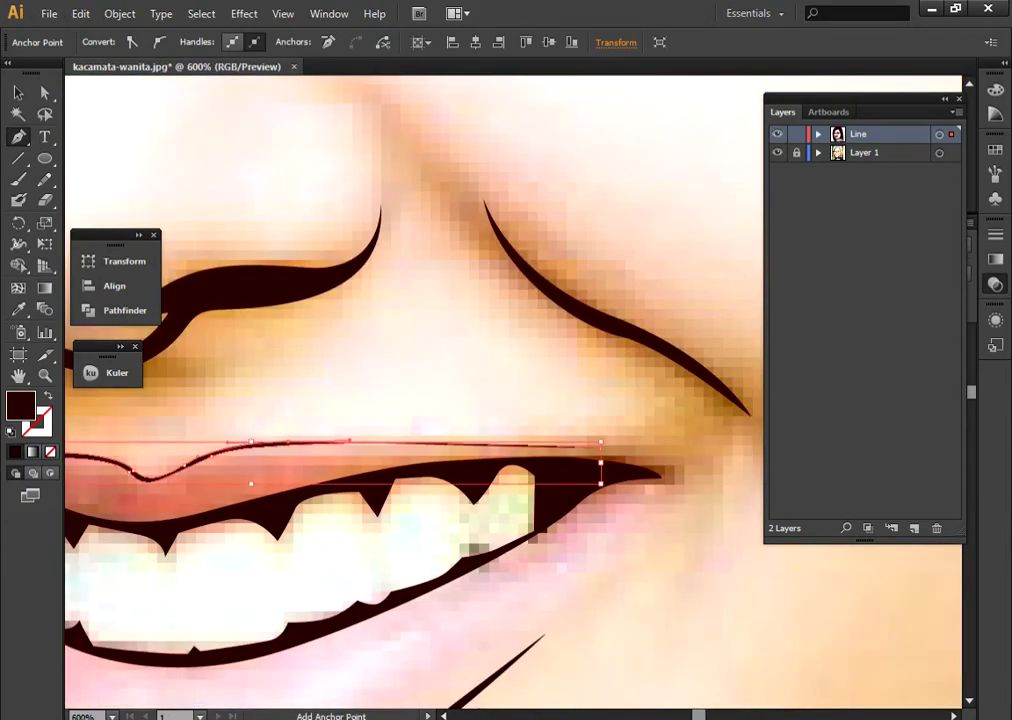
{"action": "scroll", "coordinate": [431, 440], "scroll_direction": "up", "scroll_amount": 1, "text": "alt"}
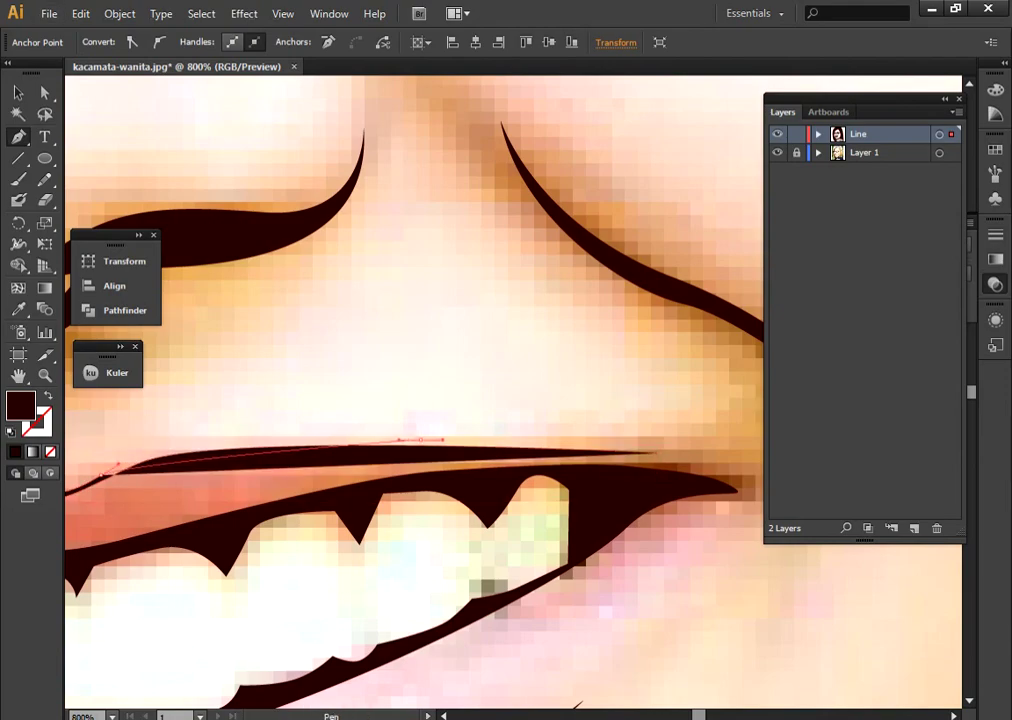
{"action": "left_click_drag", "start_coordinate": [420, 440], "coordinate": [166, 426]}
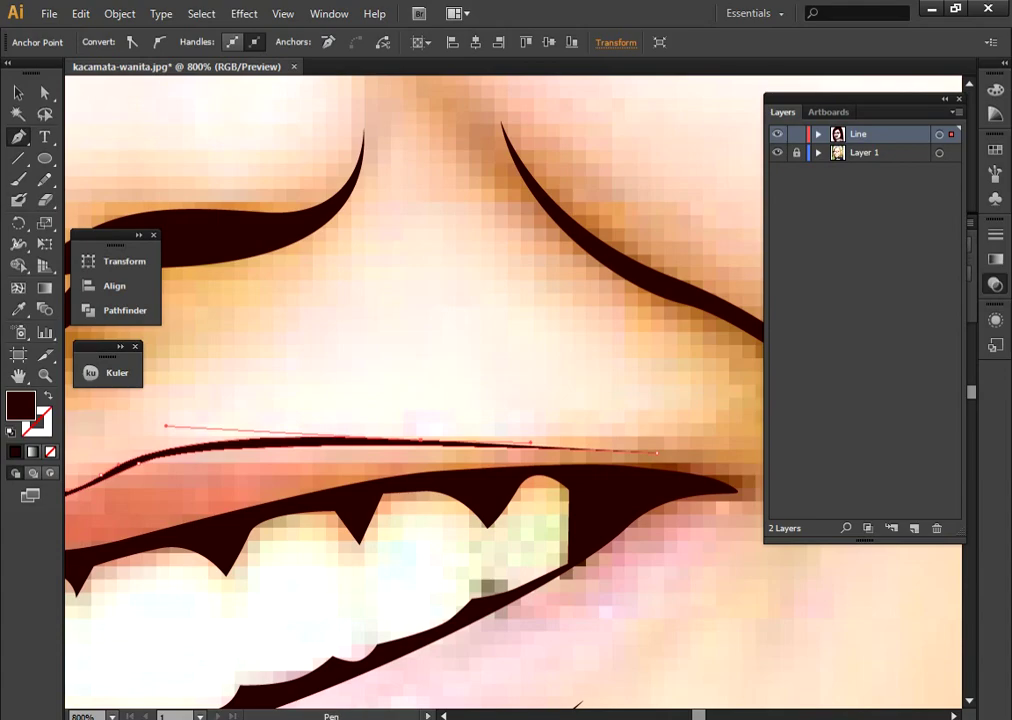
{"action": "key", "text": "ctrl+minus"}
{"action": "key", "text": "ctrl+minus"}
{"action": "key", "text": "ctrl+shift+a"}
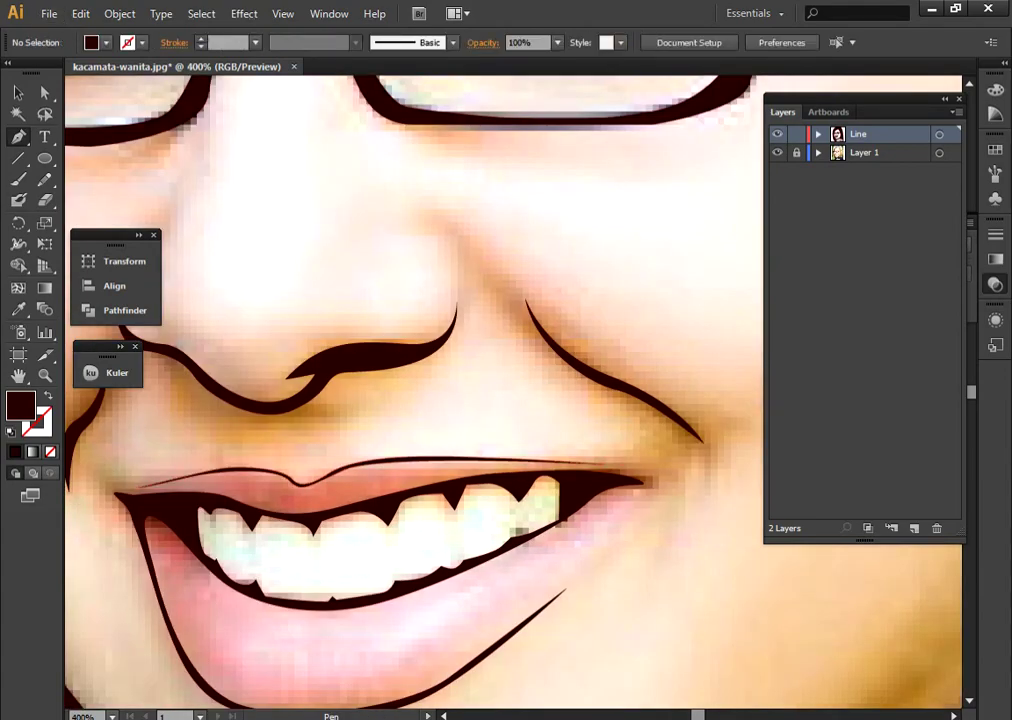
Step: Hide the photo to check the lip line, then show it again in Outline view
{"action": "left_click", "coordinate": [777, 152]}
{"action": "key", "text": "ctrl+minus"}
{"action": "key", "text": "ctrl+minus"}
{"action": "key", "text": "ctrl+minus"}
{"action": "key", "text": "ctrl+minus"}
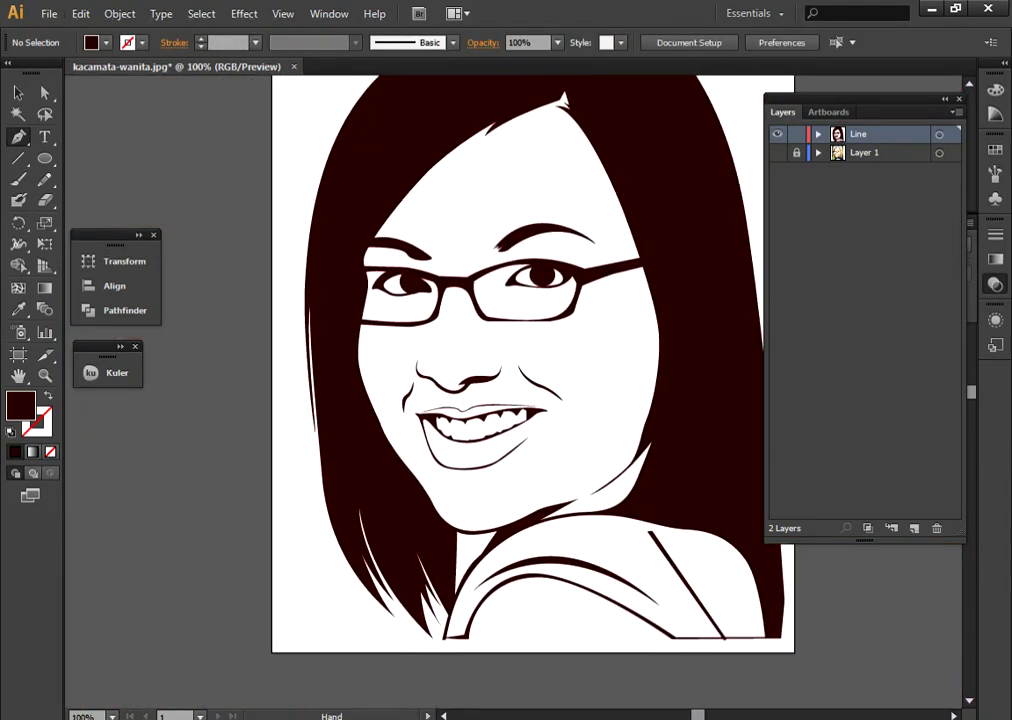
{"action": "key", "text": "ctrl+minus"}
{"action": "key", "text": "ctrl+plus"}
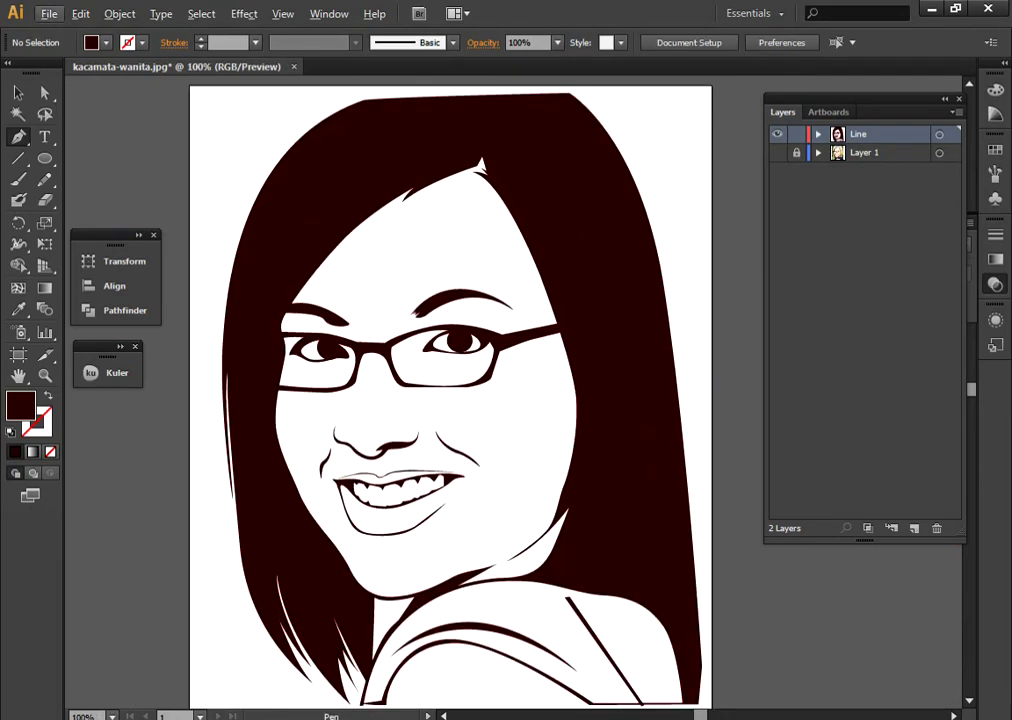
{"action": "left_click", "coordinate": [777, 152]}
{"action": "key", "text": "ctrl+y"}
Step: Trace a curved hair strand from the parting down toward the left
{"action": "key", "text": "Tab"}
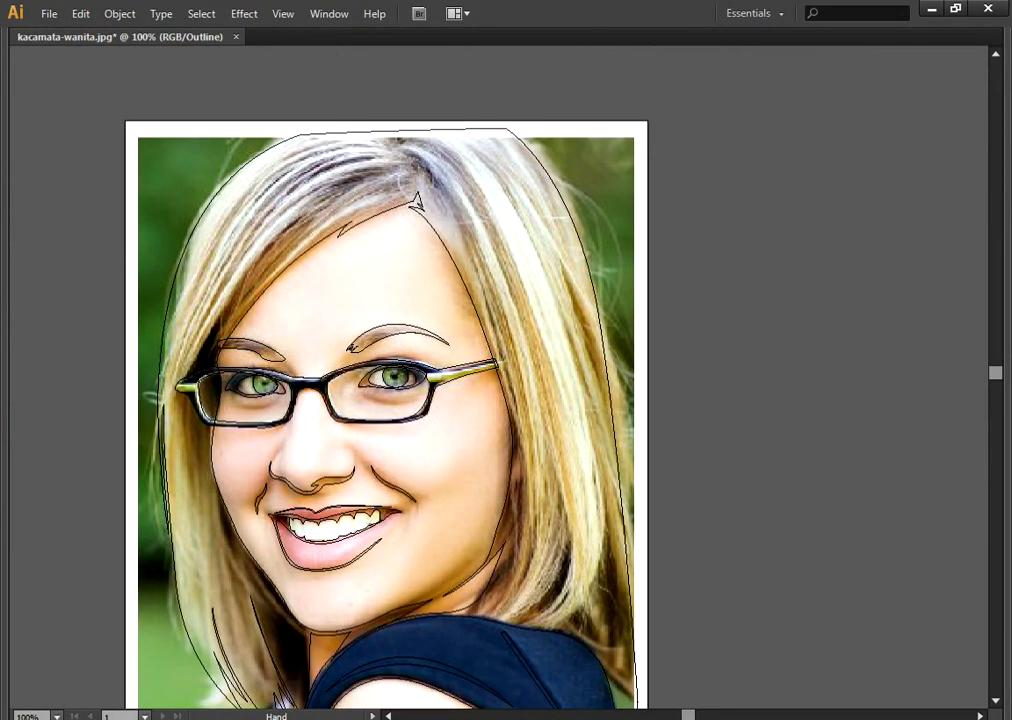
{"action": "key", "text": "ctrl+plus"}
{"action": "key", "text": "ctrl+plus"}
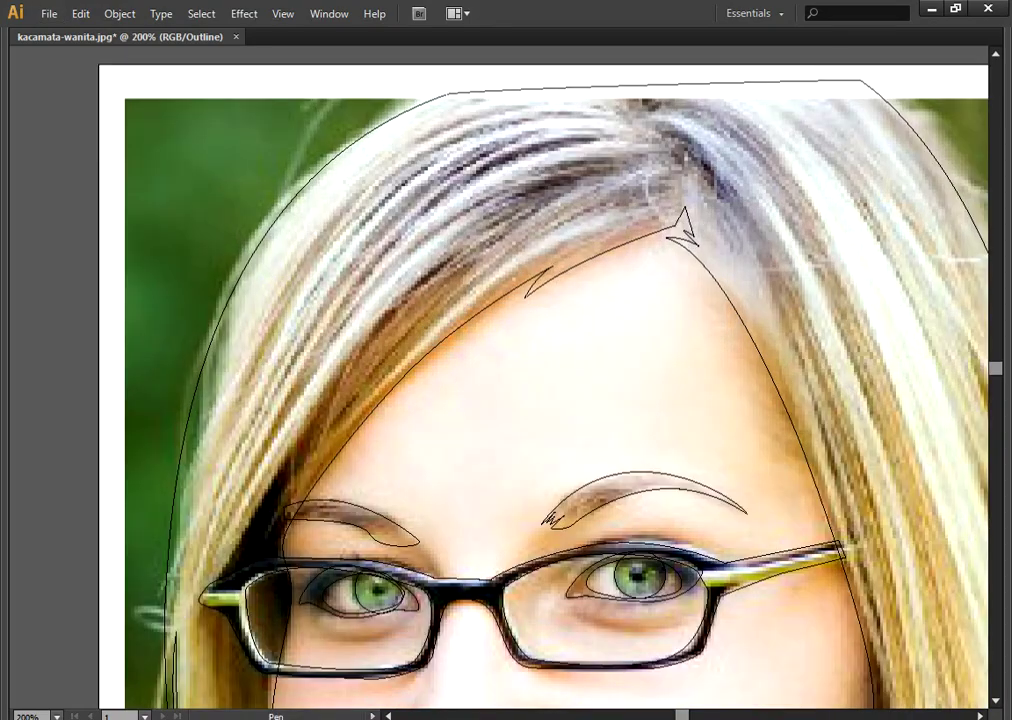
{"action": "left_click_drag", "start_coordinate": [645, 215], "coordinate": [386, 377]}
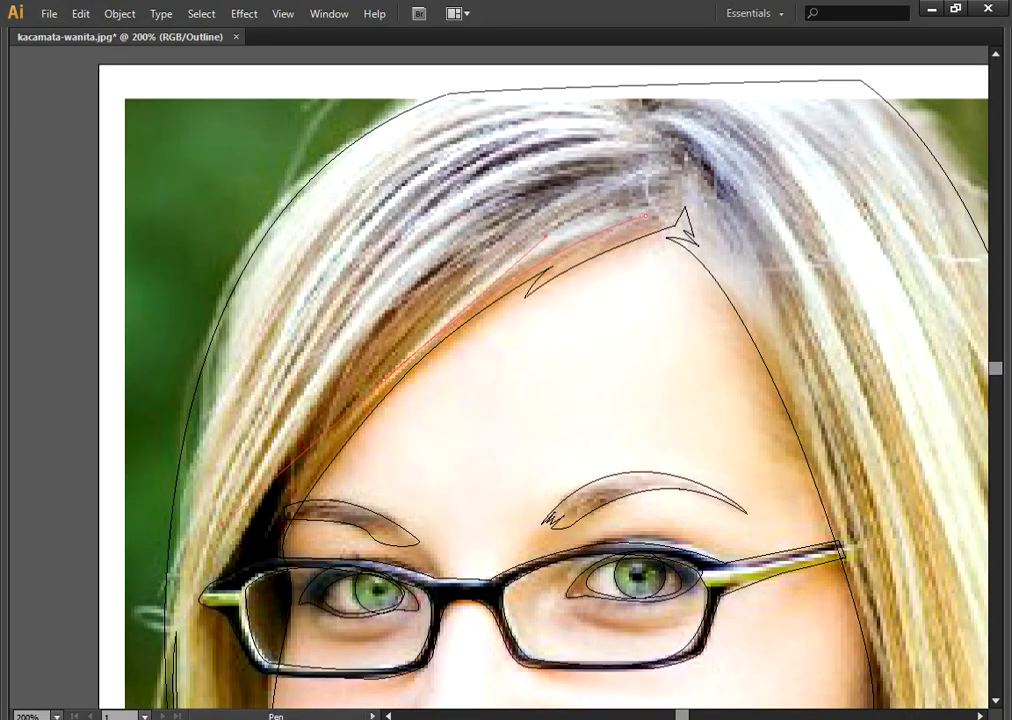
{"action": "left_click", "coordinate": [386, 377]}
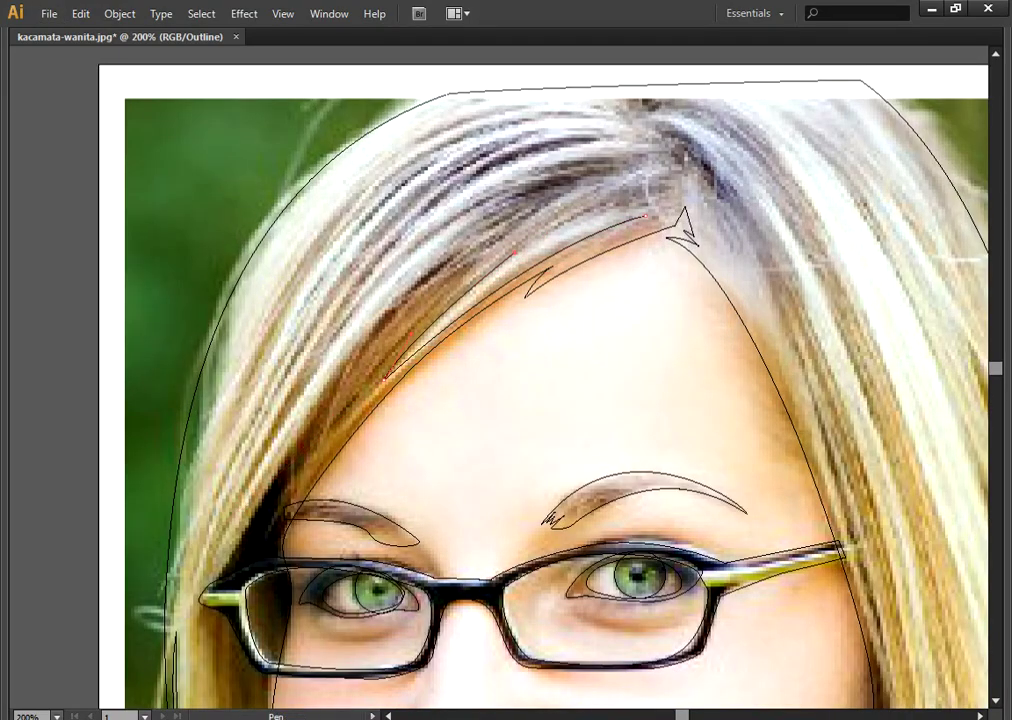
{"action": "left_click", "coordinate": [485, 262]}
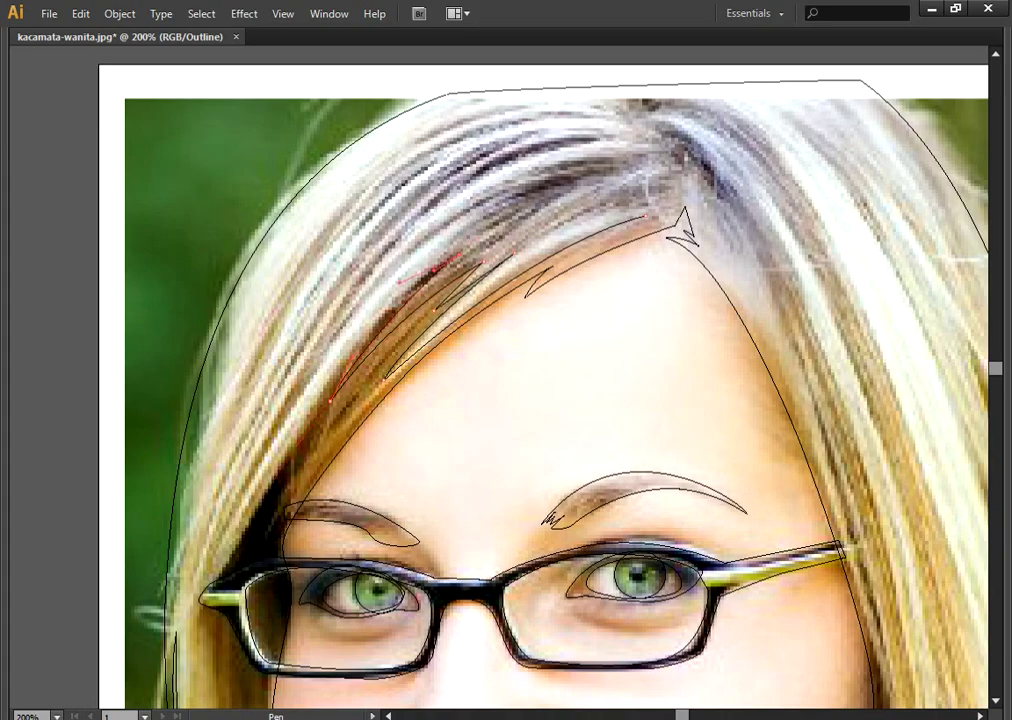
{"action": "scroll", "coordinate": [506, 380], "scroll_direction": "down", "scroll_amount": 5}
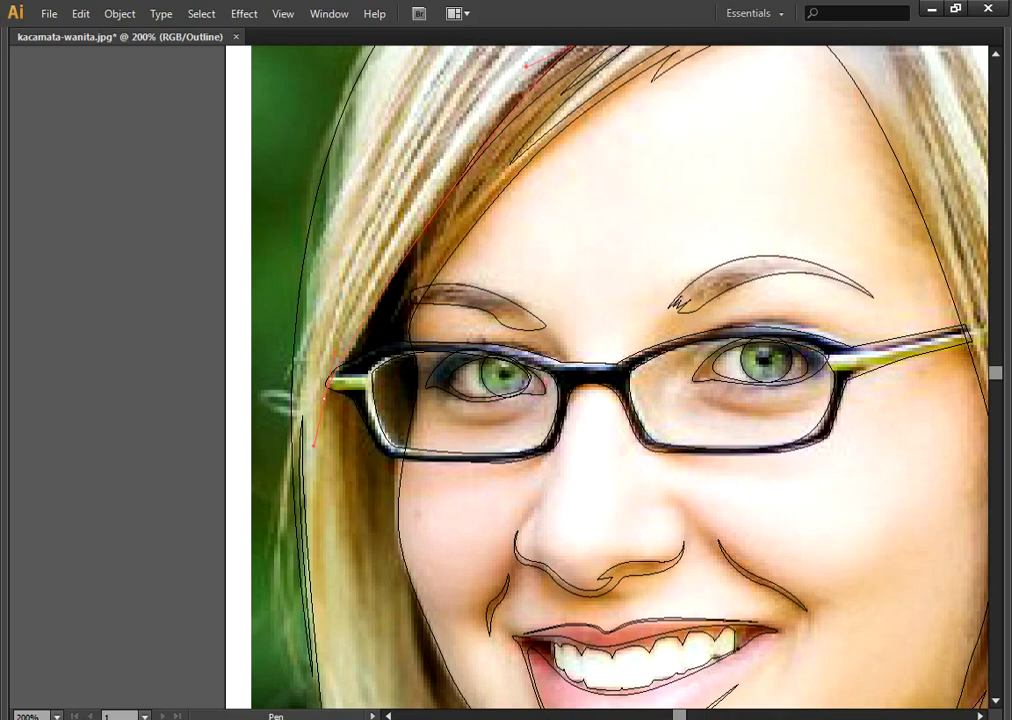
{"action": "left_click_drag", "start_coordinate": [312, 445], "coordinate": [308, 495]}
{"action": "key", "text": "ctrl+z"}
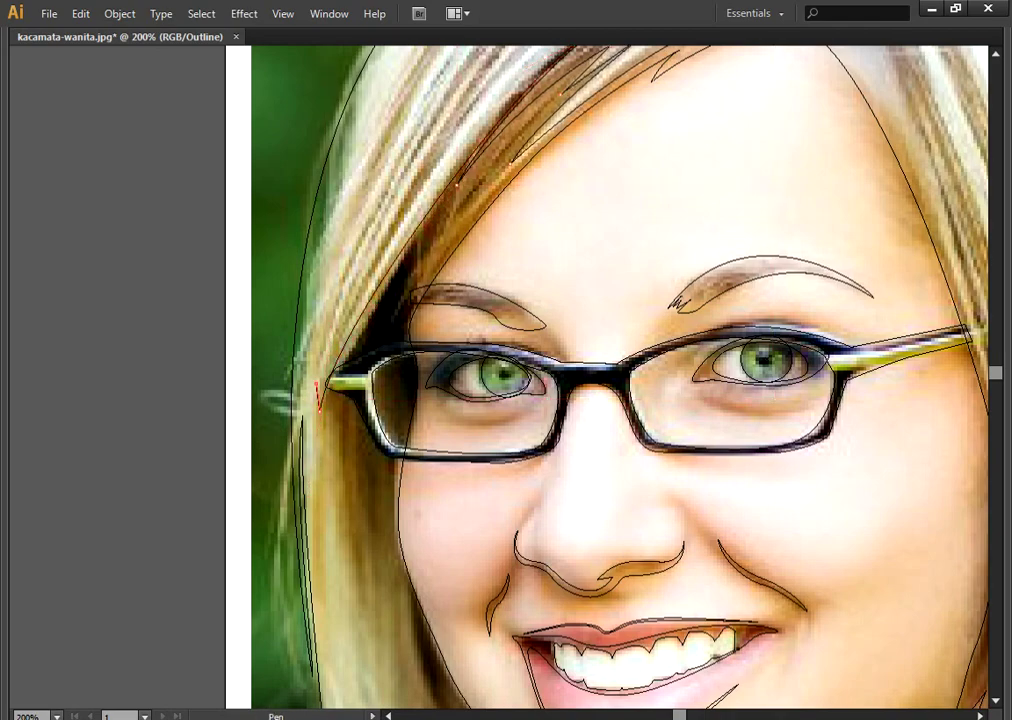
{"action": "key", "text": "plus"}
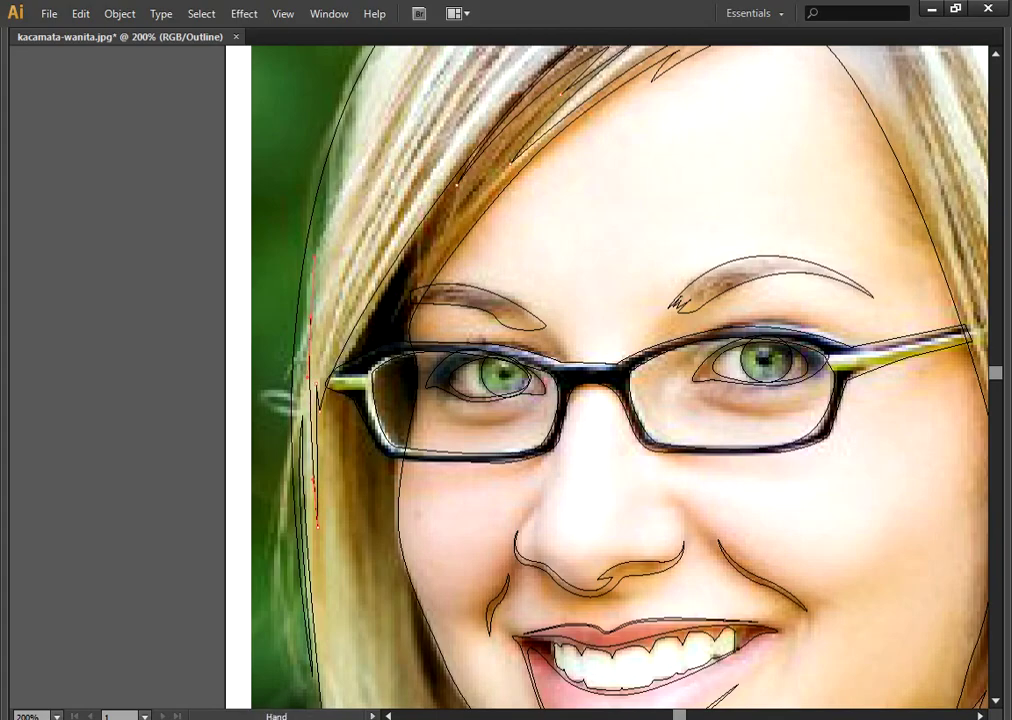
Step: Draw a longer closed strand curving across the fringe and down the left side
{"action": "left_click_drag", "start_coordinate": [500, 300], "coordinate": [425, 490]}
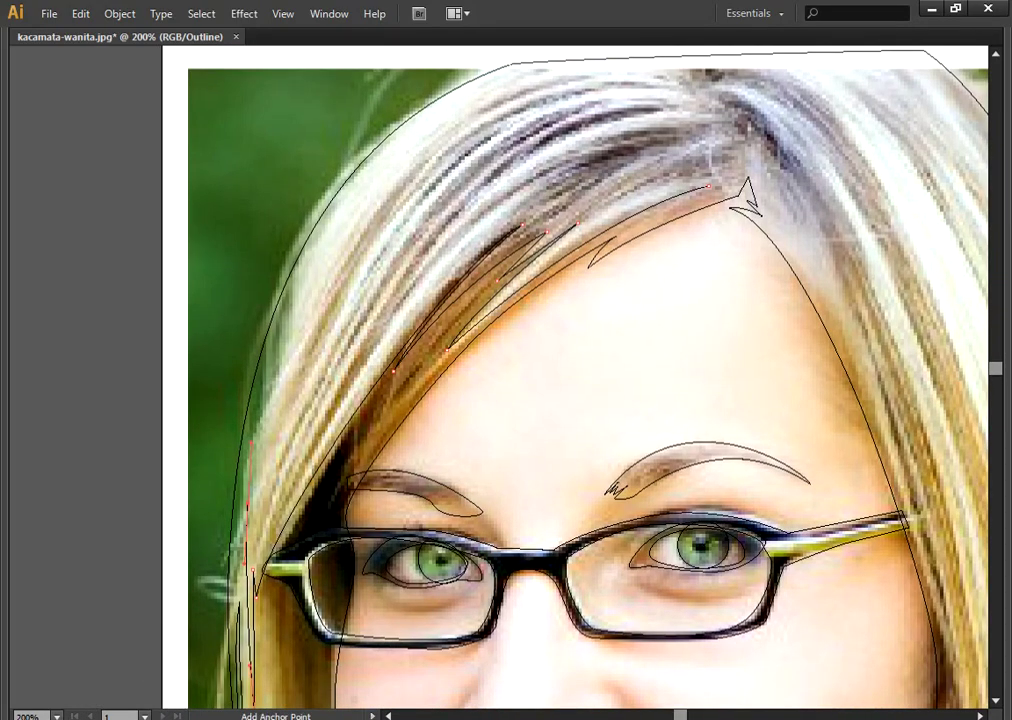
{"action": "key", "text": "v"}
{"action": "key", "text": "p"}
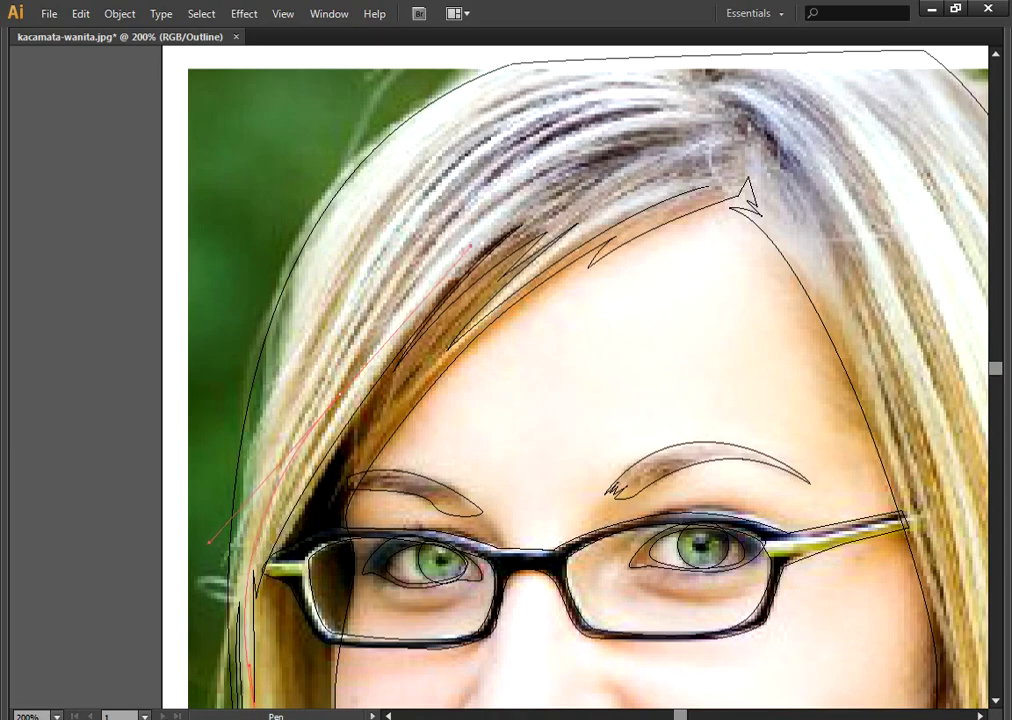
{"action": "key", "text": "plus"}
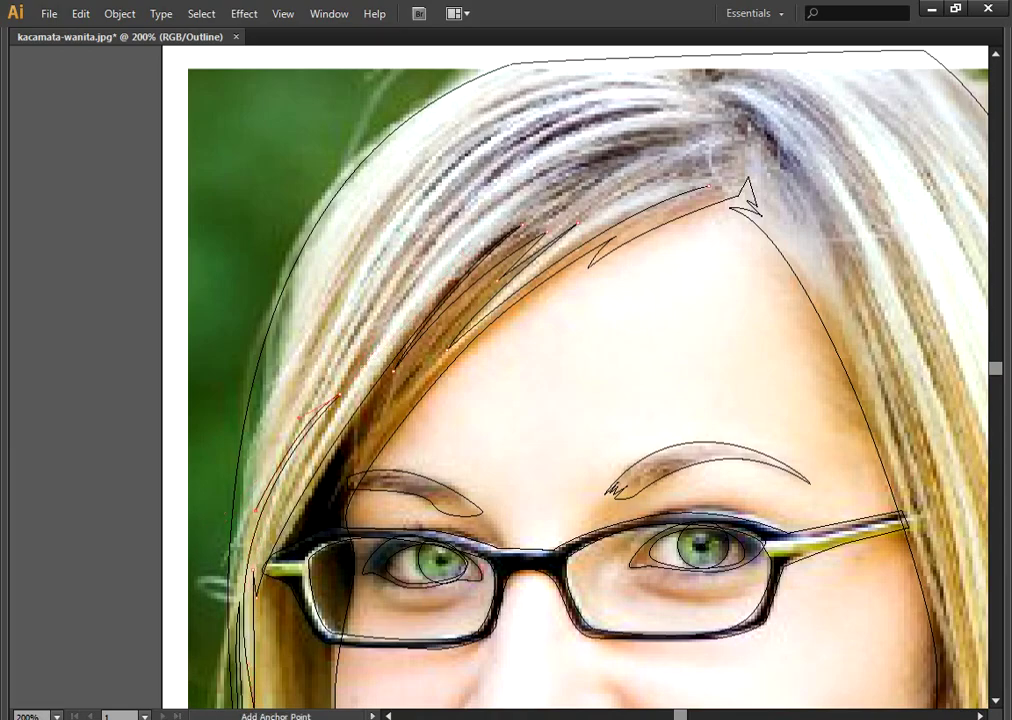
{"action": "left_click_drag", "start_coordinate": [361, 315], "coordinate": [293, 360]}
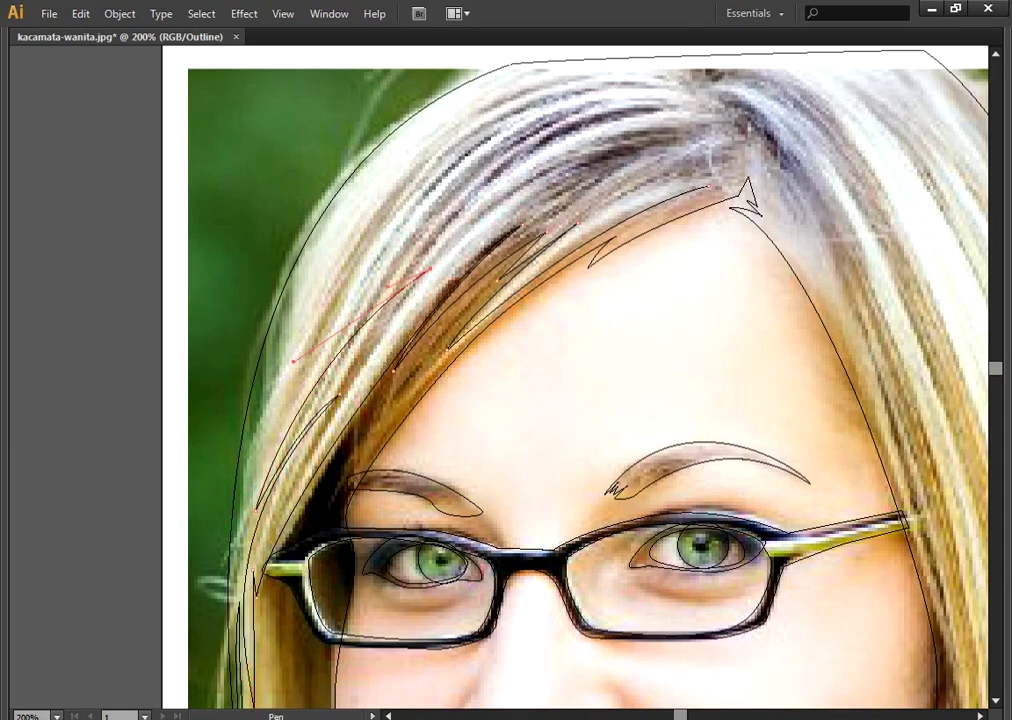
{"action": "mouse_move", "coordinate": [270, 412]}
{"action": "left_mouse_down"}
{"action": "mouse_move", "coordinate": [300, 370]}
{"action": "mouse_move", "coordinate": [243, 541]}
{"action": "left_mouse_up"}
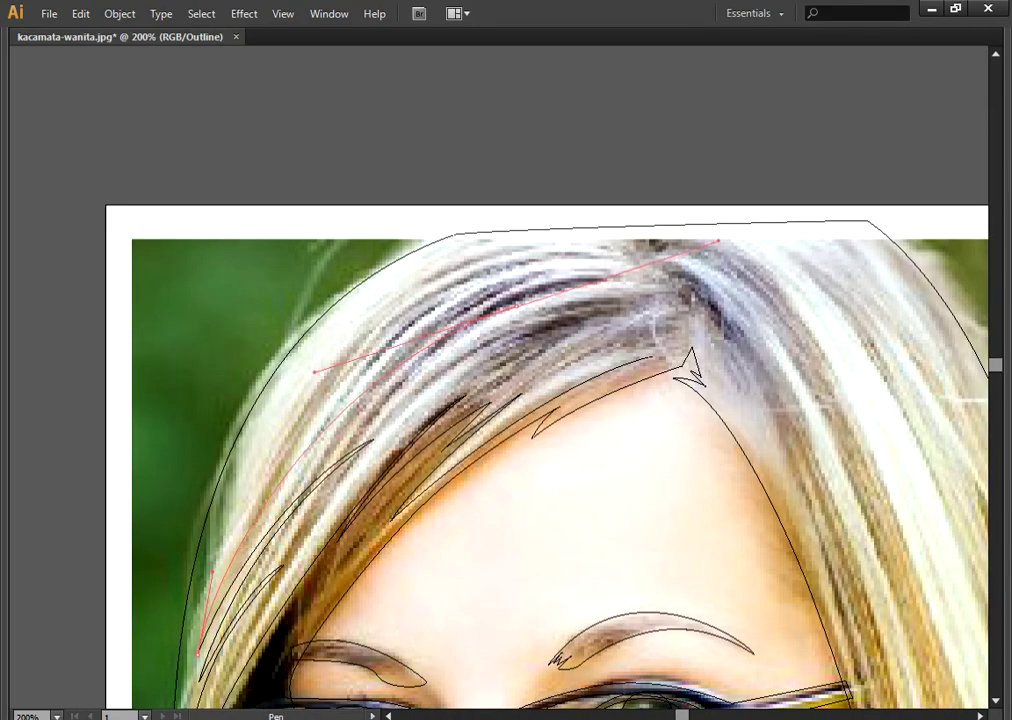
{"action": "left_click_drag", "start_coordinate": [428, 338], "coordinate": [515, 305]}
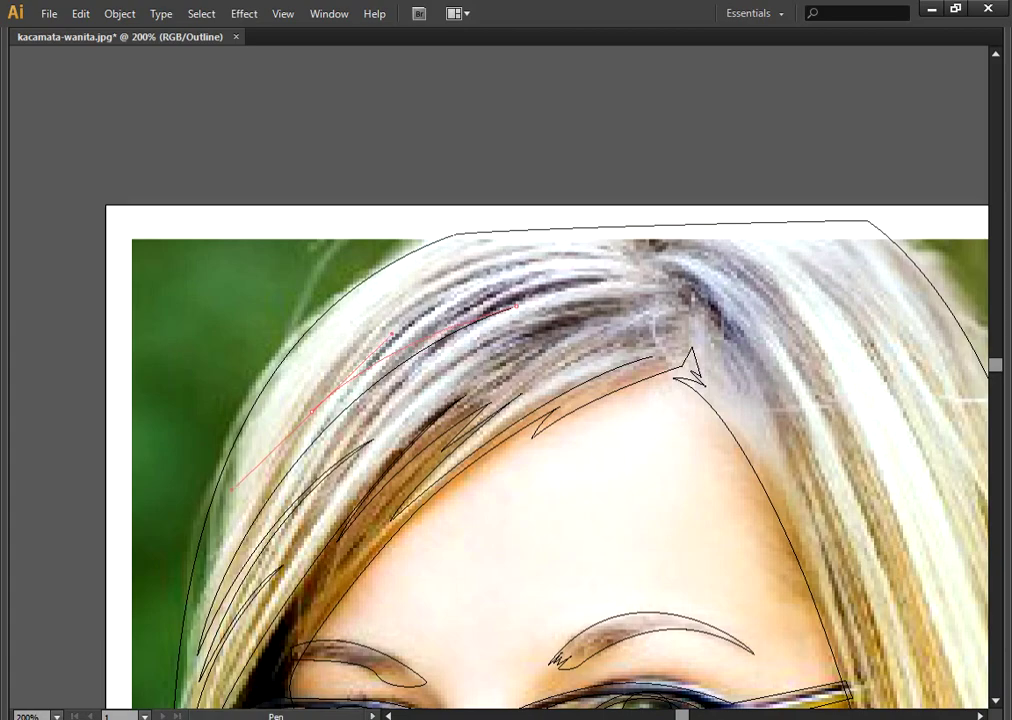
{"action": "left_click_drag", "start_coordinate": [253, 497], "coordinate": [190, 592]}
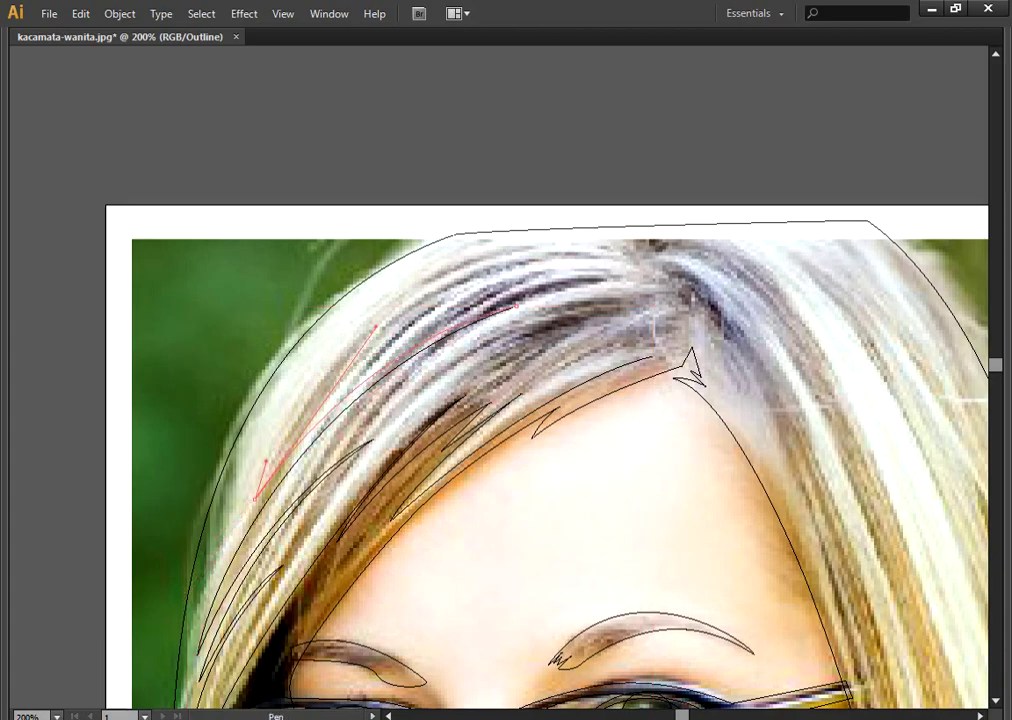
{"action": "left_click_drag", "start_coordinate": [641, 273], "coordinate": [875, 306]}
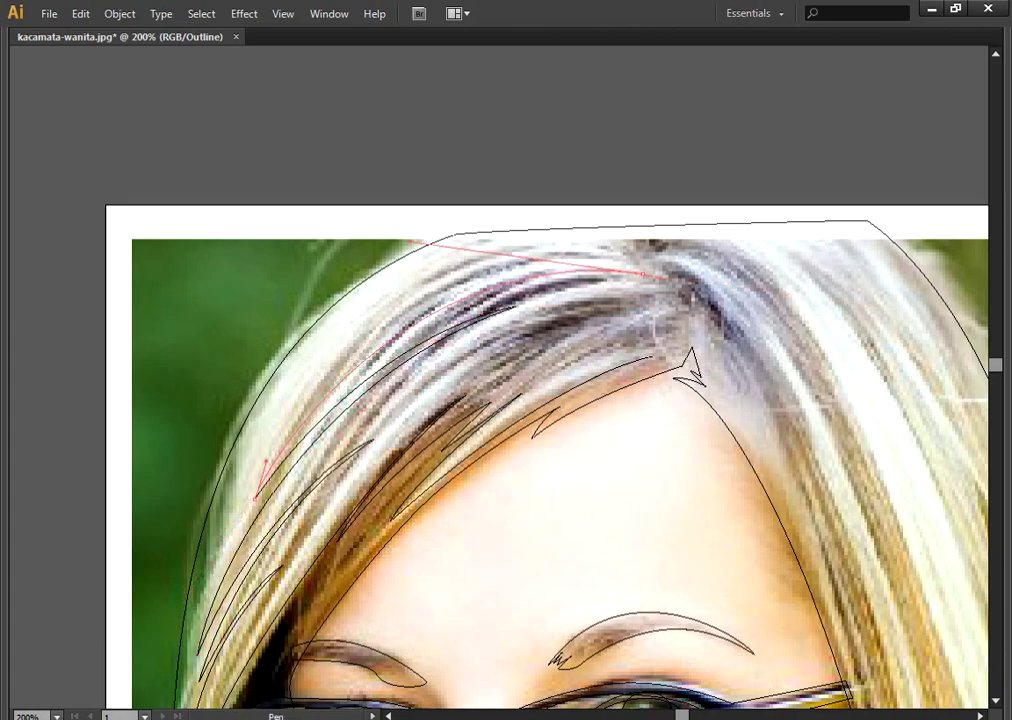
{"action": "left_click", "coordinate": [641, 273], "text": "alt"}
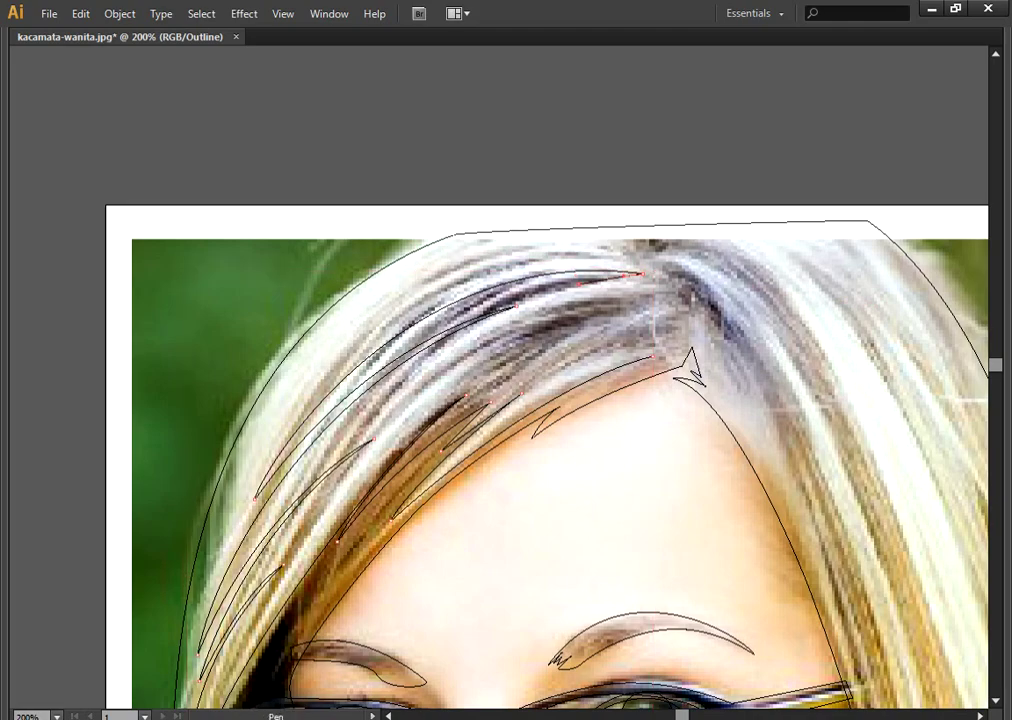
Step: Add another closed strand at the top of the fringe, then preview the filled hair
{"action": "left_click", "coordinate": [440, 378]}
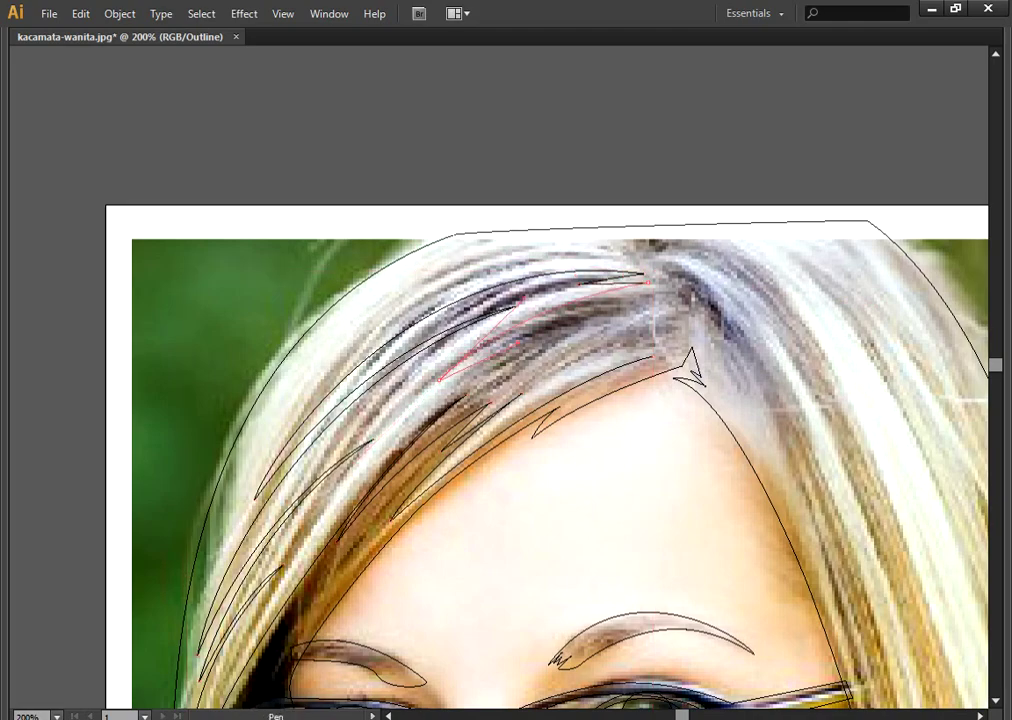
{"action": "left_click", "coordinate": [395, 282], "text": "ctrl"}
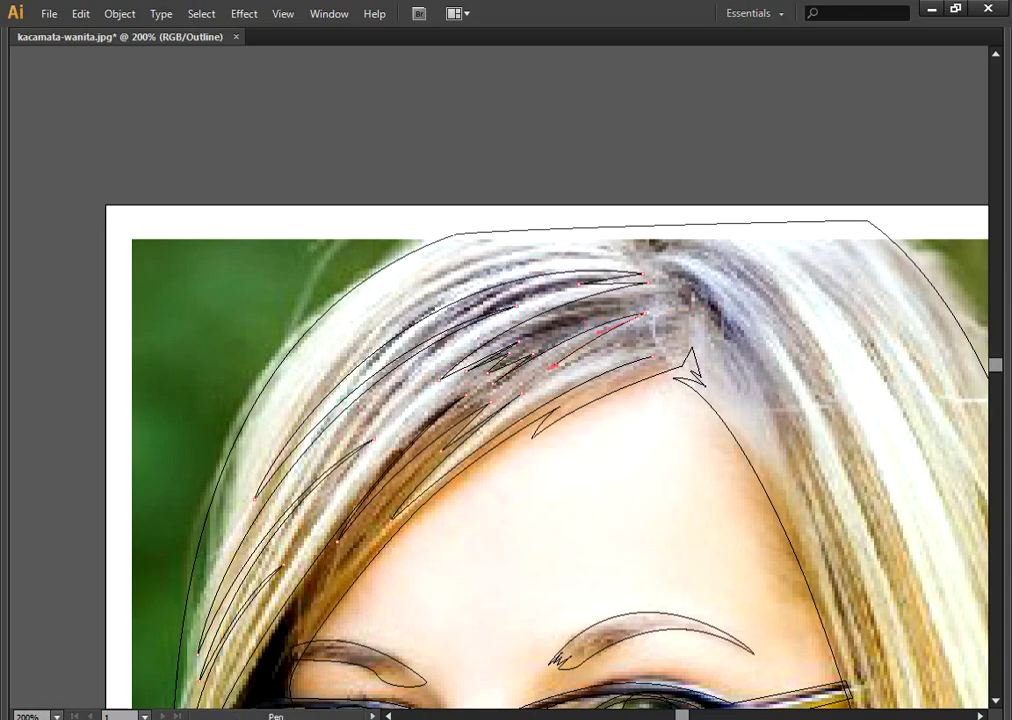
{"action": "left_click", "coordinate": [395, 515]}
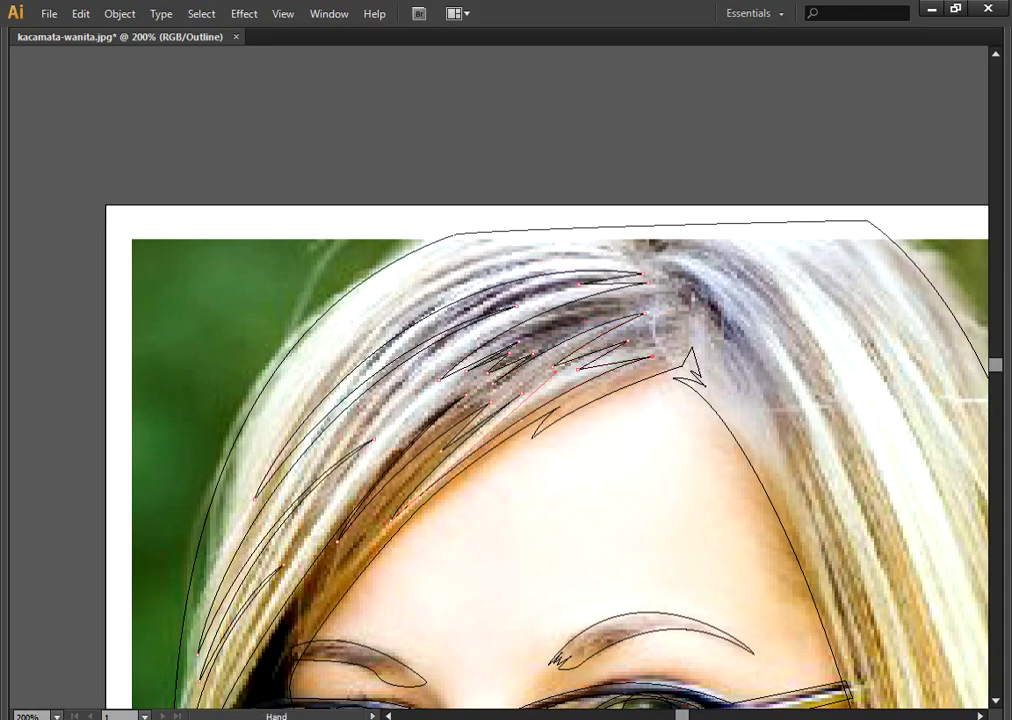
{"action": "scroll", "coordinate": [500, 450], "scroll_direction": "right", "scroll_amount": 3}
{"action": "key", "text": "Tab"}
{"action": "key", "text": "ctrl+y"}
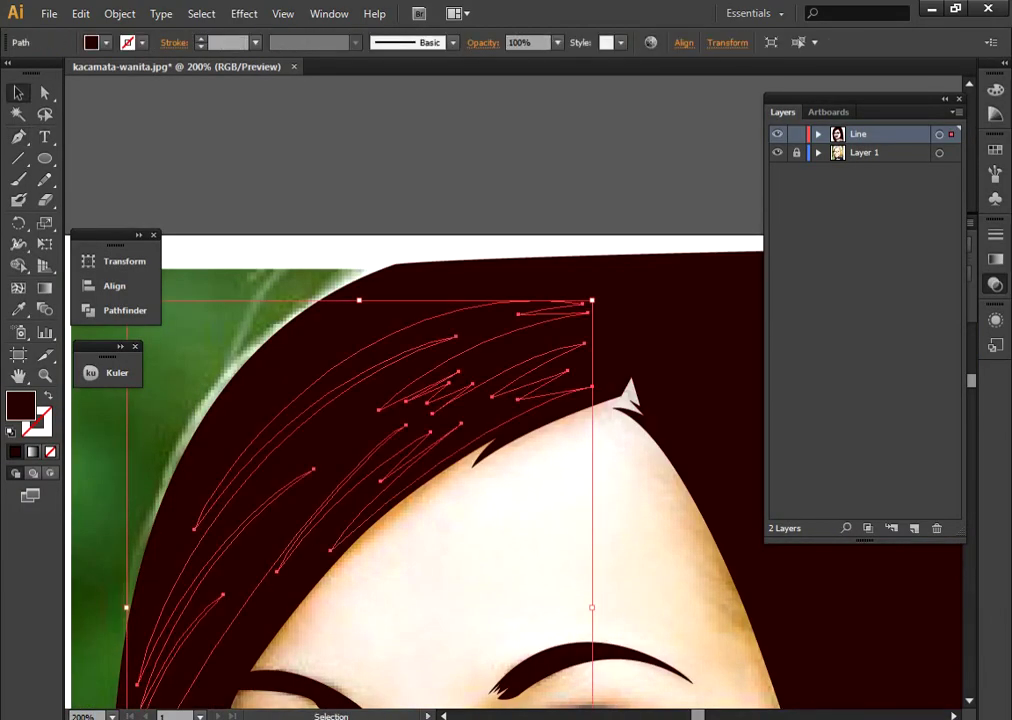
Step: Fill the new fringe strands white and check them with the photo hidden
{"action": "key", "text": "ctrl+shift+a"}
{"action": "key", "text": "ctrl+minus"}
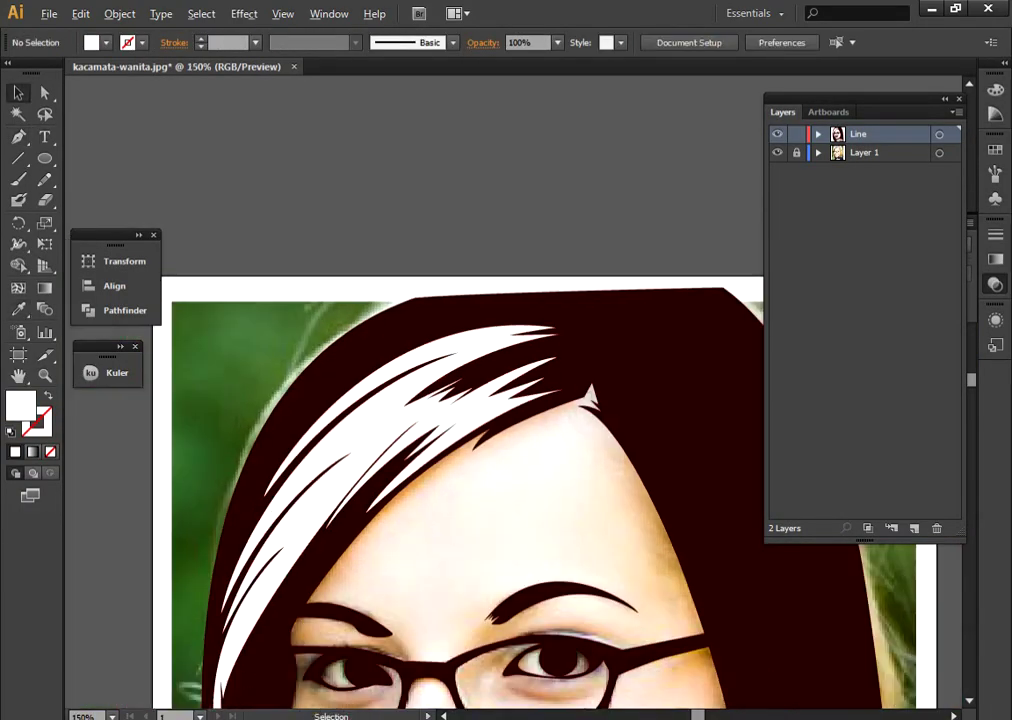
{"action": "key", "text": "ctrl+minus"}
{"action": "left_click", "coordinate": [777, 152]}
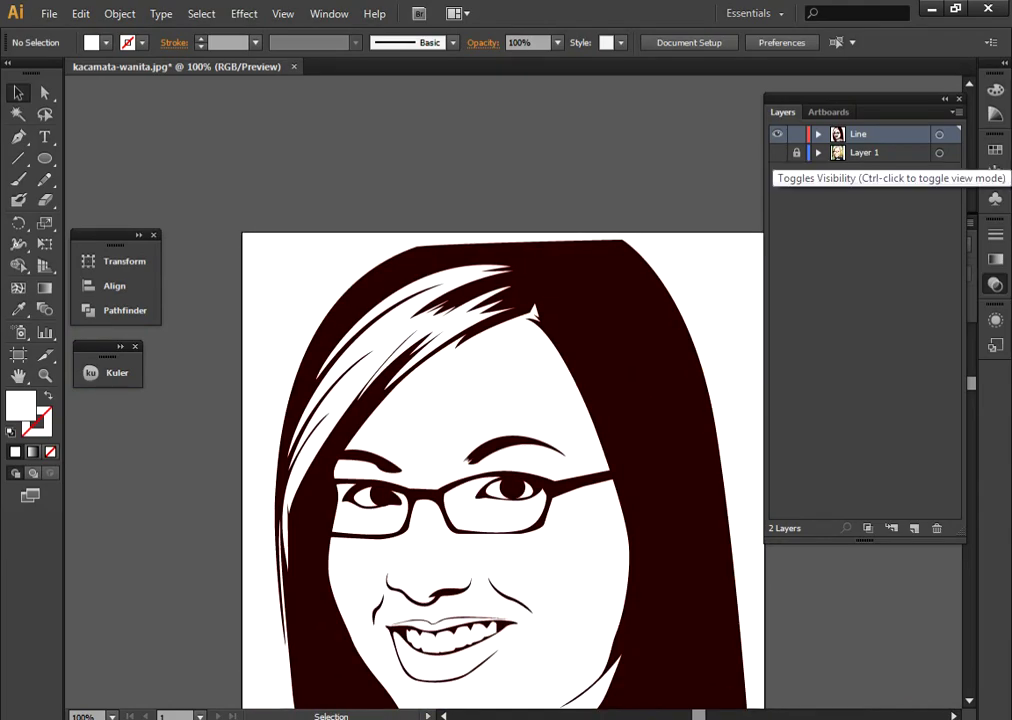
{"action": "left_click", "coordinate": [777, 152]}
{"action": "key", "text": "ctrl+plus"}
{"action": "key", "text": "ctrl+y"}
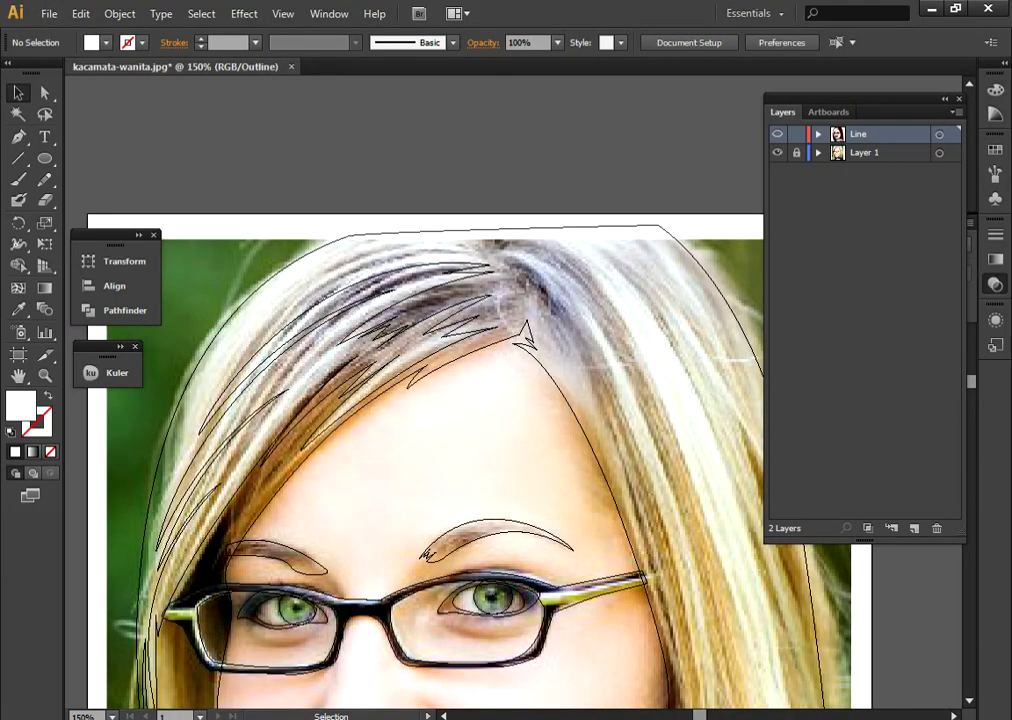
{"action": "key", "text": "Tab"}
{"action": "key", "text": "p"}
{"action": "key", "text": "ctrl+plus"}
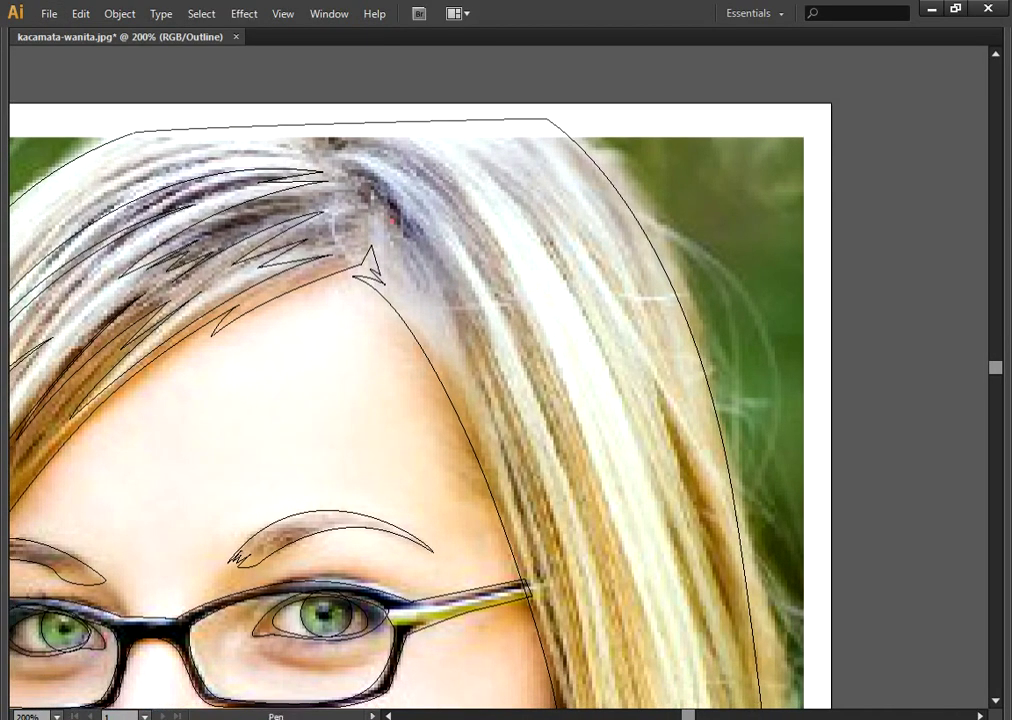
Step: Start a white strand on the right-side hair, curving it down beside the cheek
{"action": "left_click", "coordinate": [522, 550]}
{"action": "left_click_drag", "start_coordinate": [485, 388], "coordinate": [480, 360]}
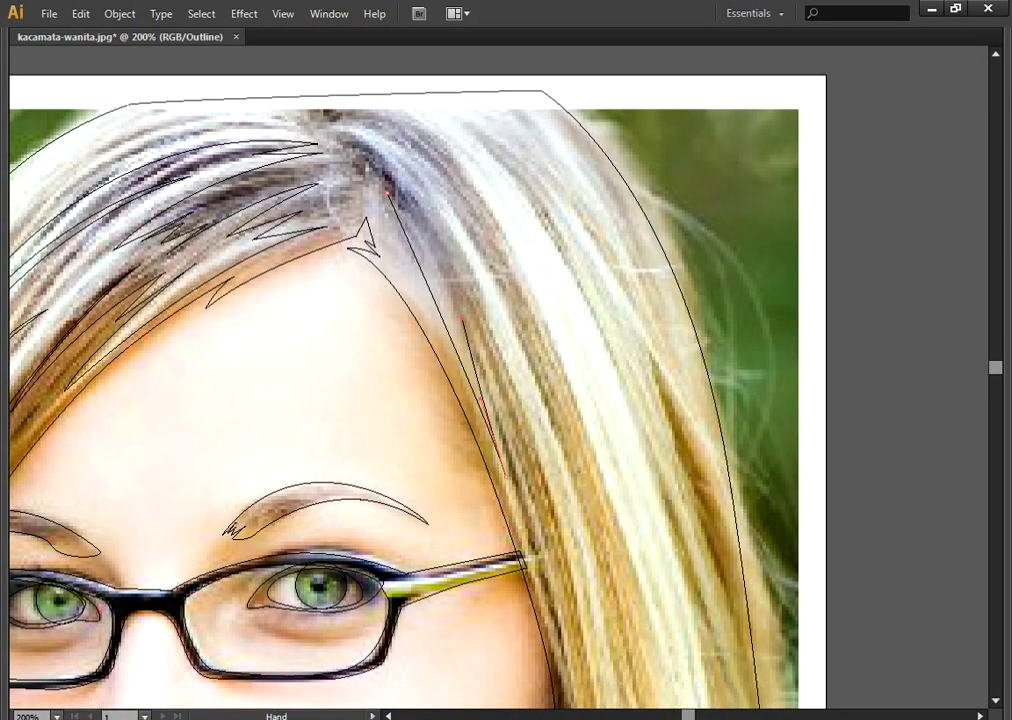
{"action": "left_click", "coordinate": [522, 512], "text": "alt"}
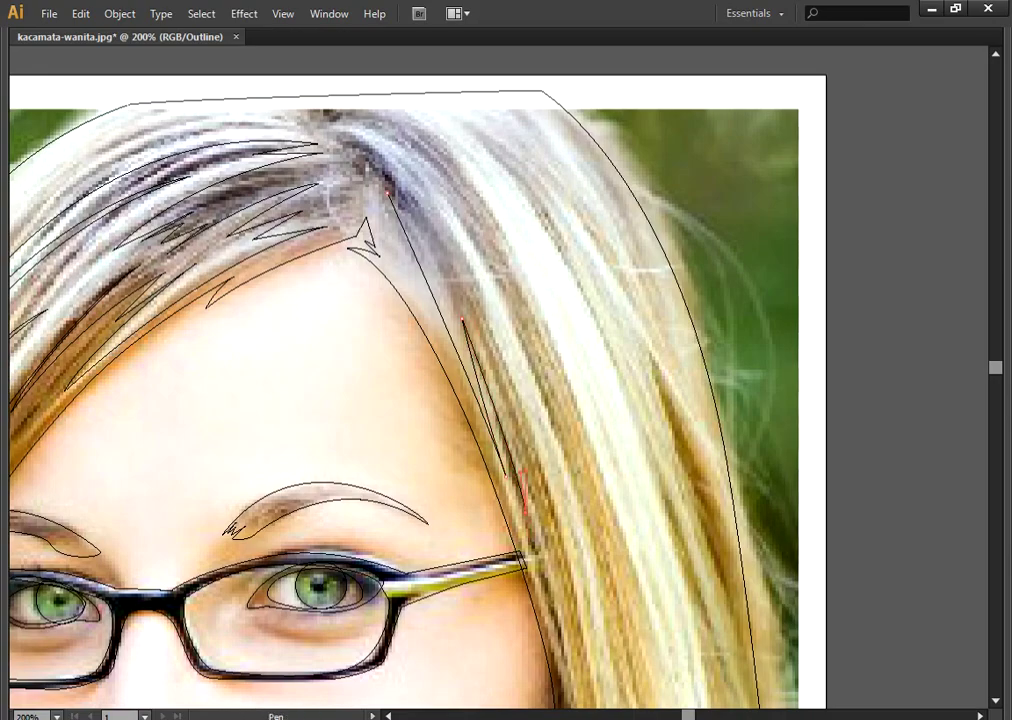
{"action": "left_click_drag", "start_coordinate": [522, 512], "coordinate": [508, 307]}
{"action": "left_click_drag", "start_coordinate": [585, 655], "coordinate": [583, 352]}
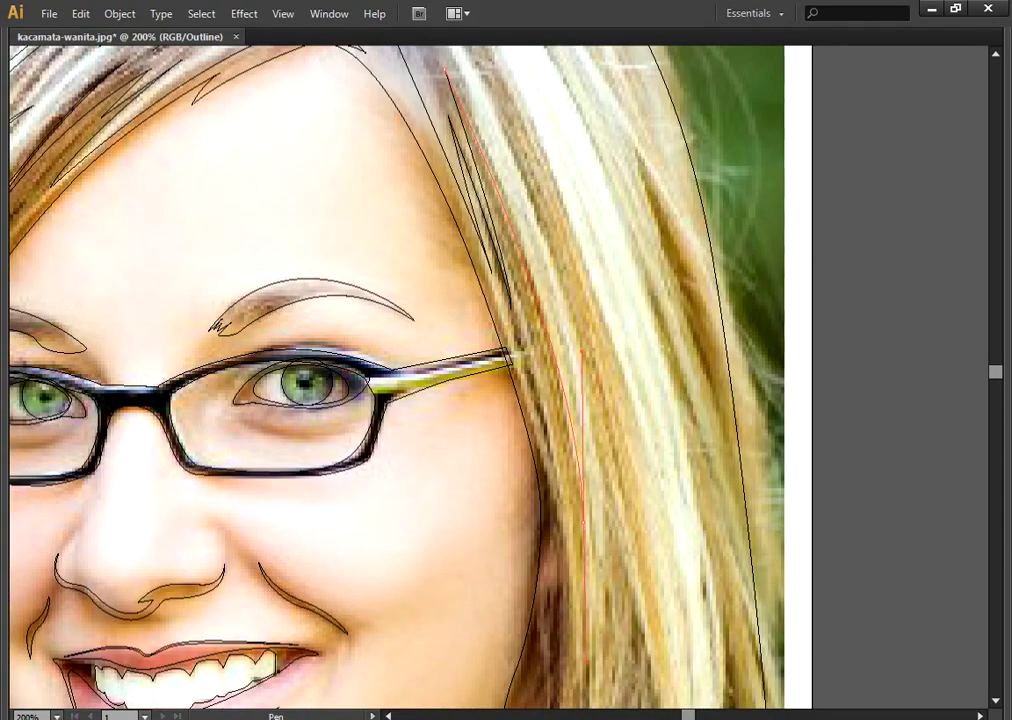
{"action": "left_click_drag", "start_coordinate": [596, 453], "coordinate": [586, 438]}
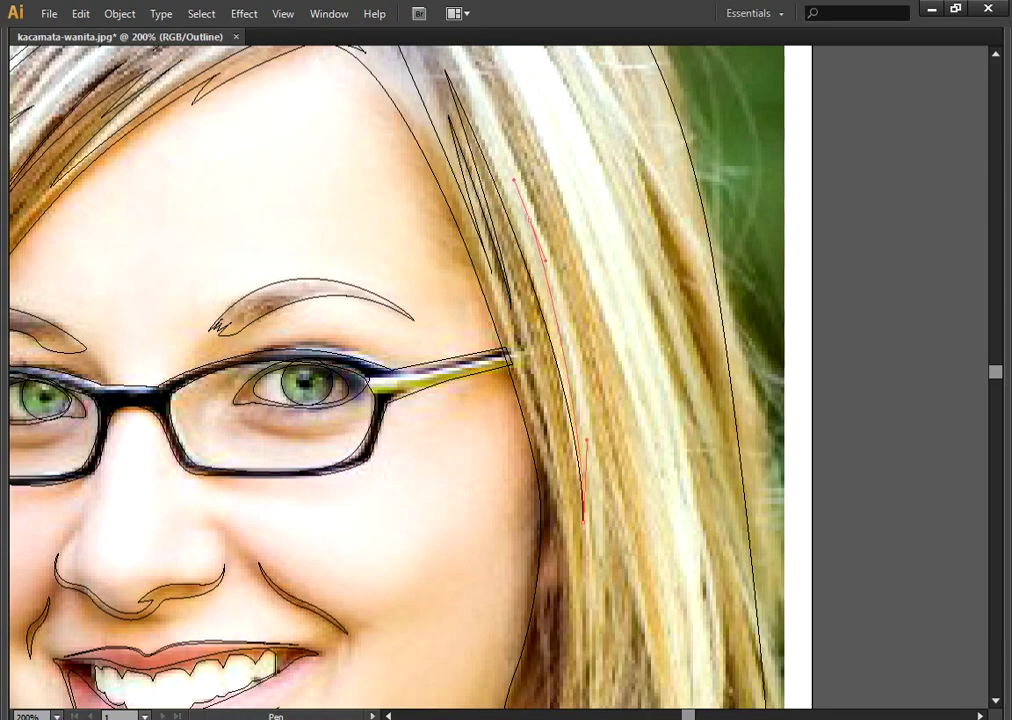
{"action": "left_click_drag", "start_coordinate": [580, 520], "coordinate": [563, 425]}
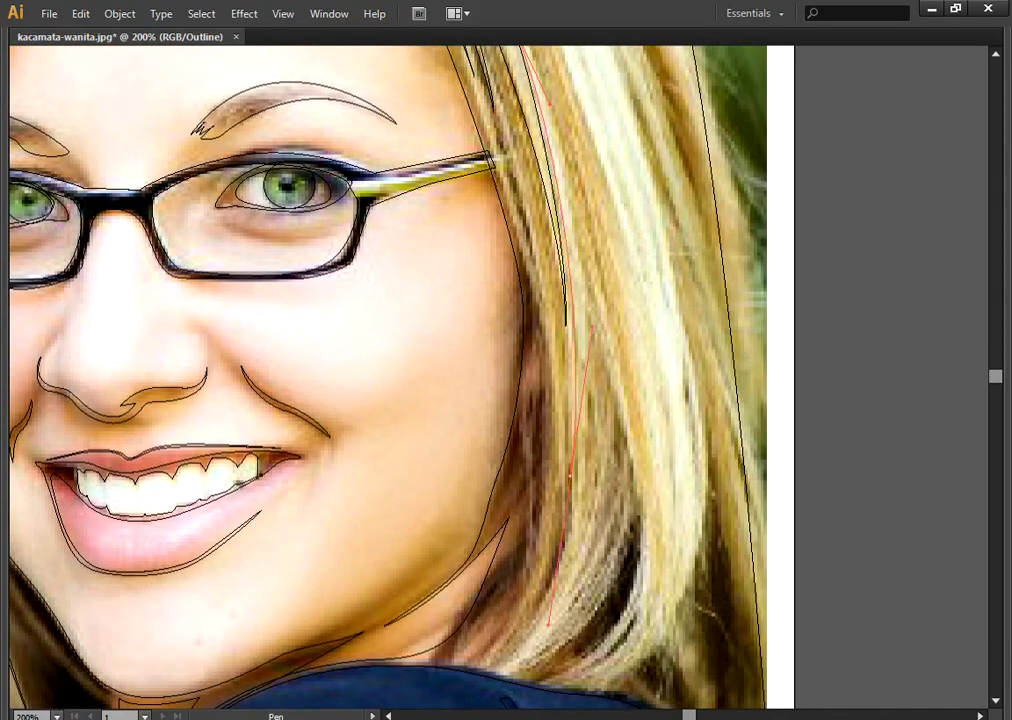
Step: Extend the strand up to the parting, join it to the neighbouring hair path, and preview
{"action": "left_click_drag", "start_coordinate": [458, 345], "coordinate": [458, 677]}
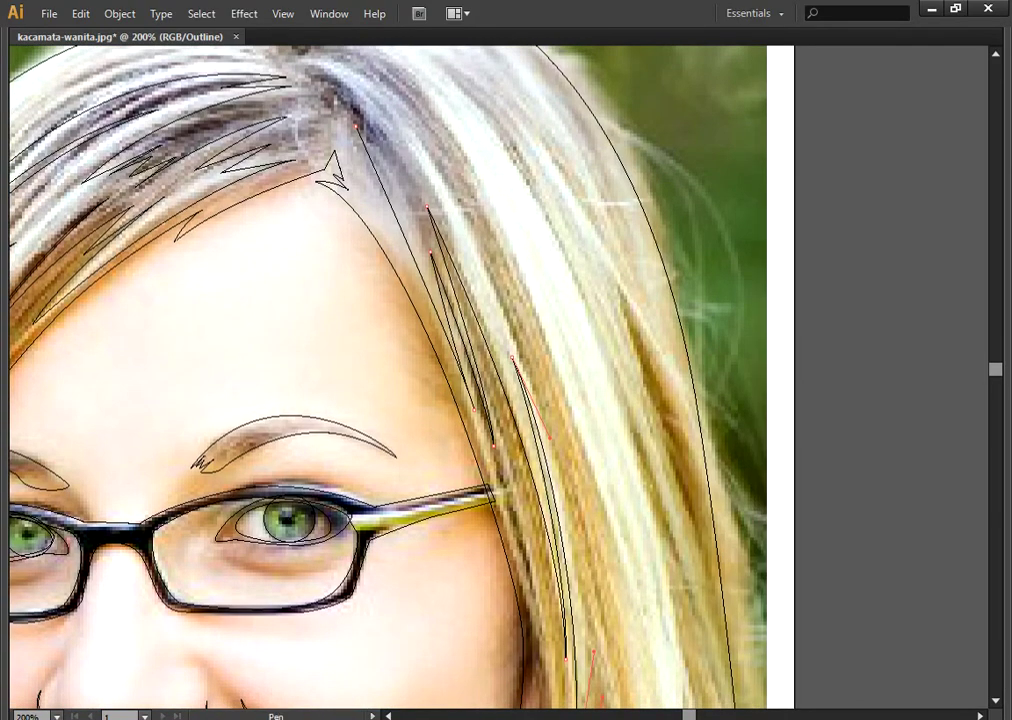
{"action": "left_click_drag", "start_coordinate": [458, 400], "coordinate": [510, 568]}
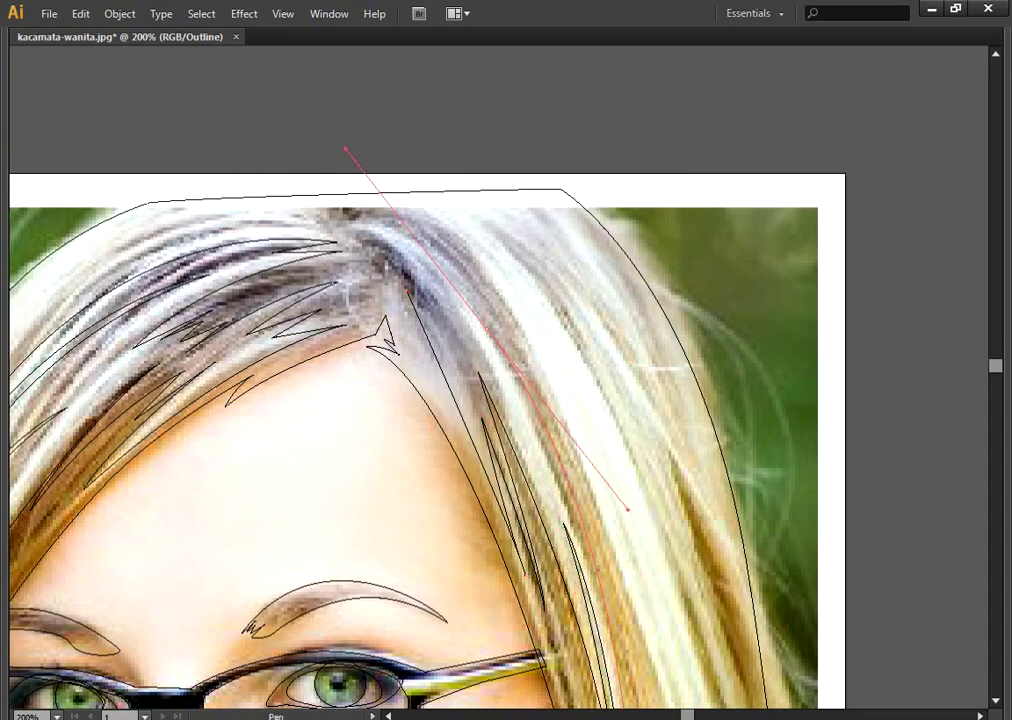
{"action": "left_click_drag", "start_coordinate": [605, 475], "coordinate": [515, 385]}
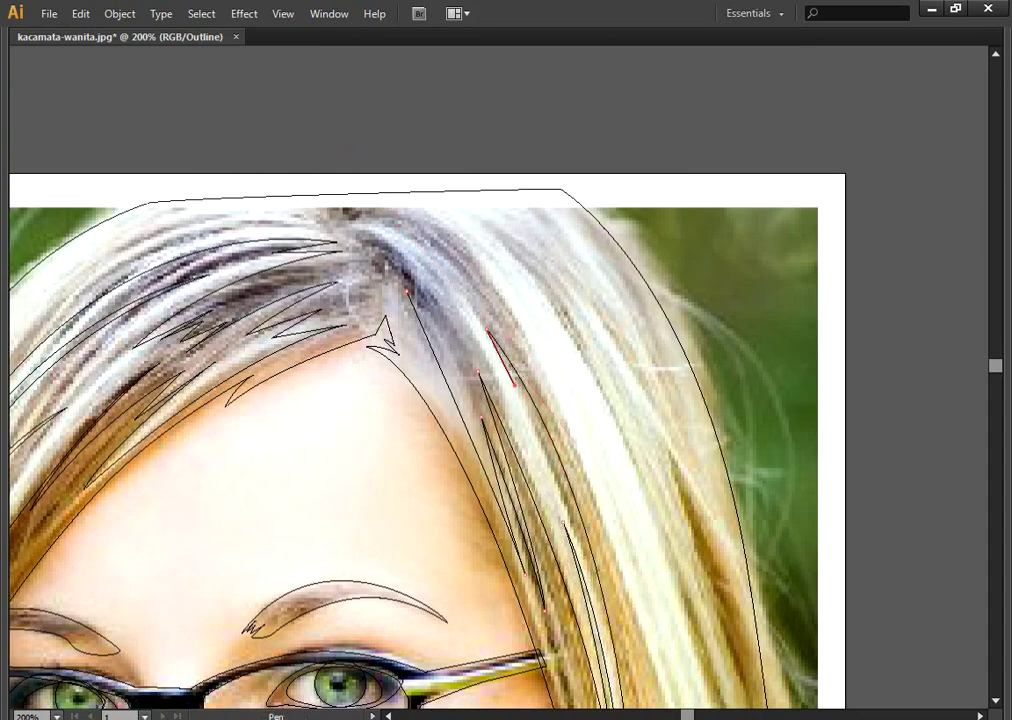
{"action": "left_click_drag", "start_coordinate": [363, 222], "coordinate": [421, 236]}
{"action": "left_click", "coordinate": [470, 383]}
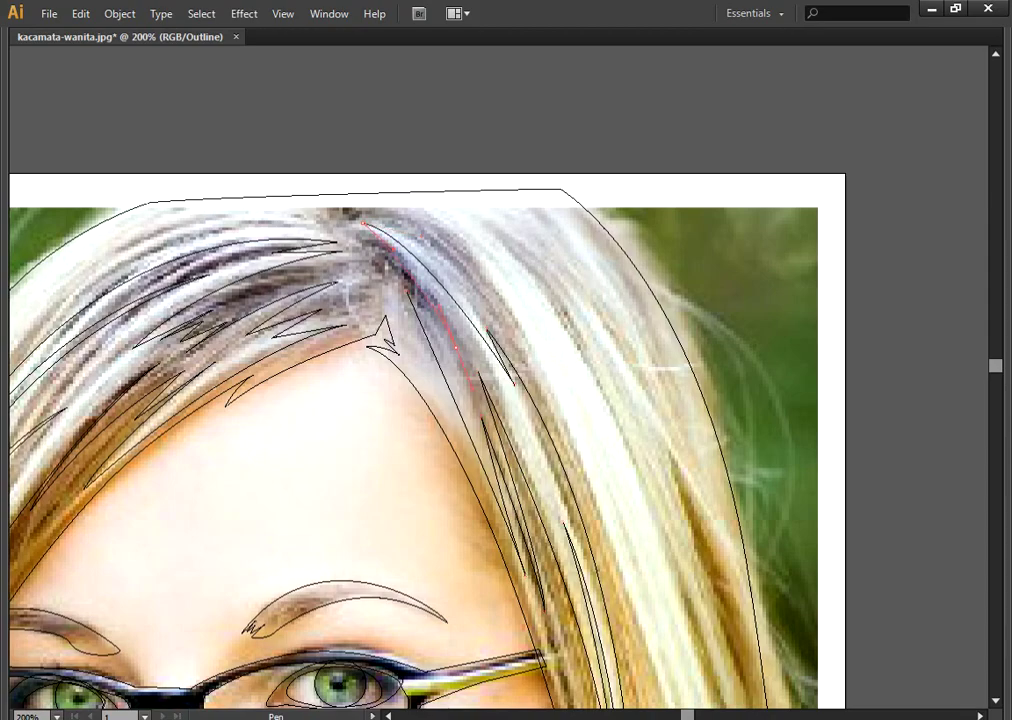
{"action": "left_click", "coordinate": [478, 372]}
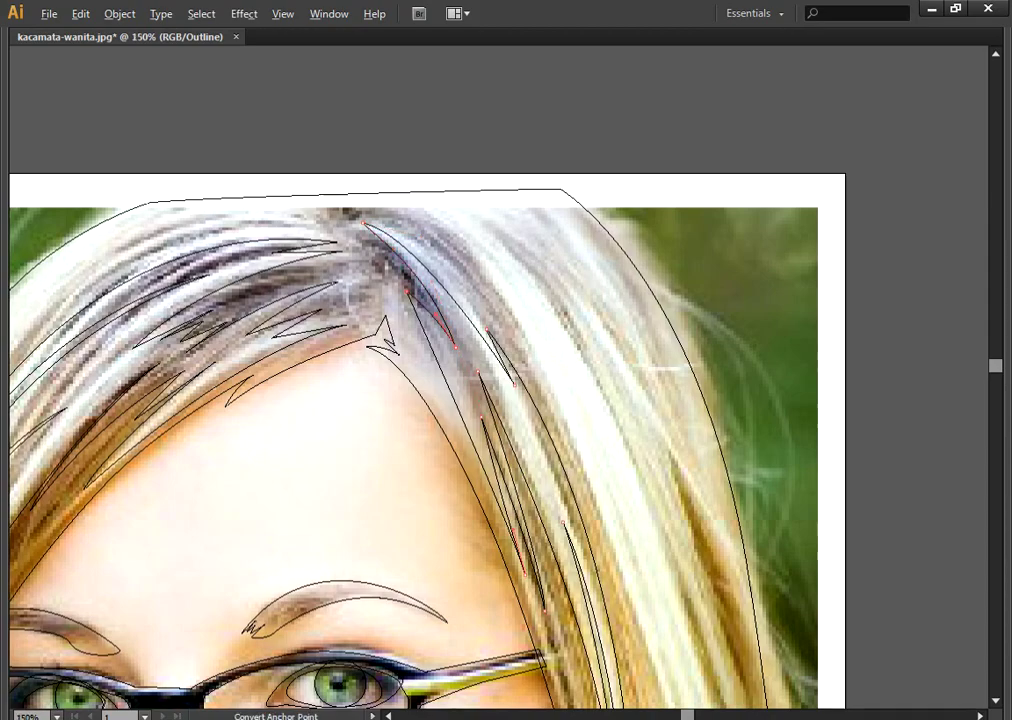
{"action": "scroll", "coordinate": [430, 380], "scroll_direction": "down", "scroll_amount": 3}
{"action": "key", "text": "Tab"}
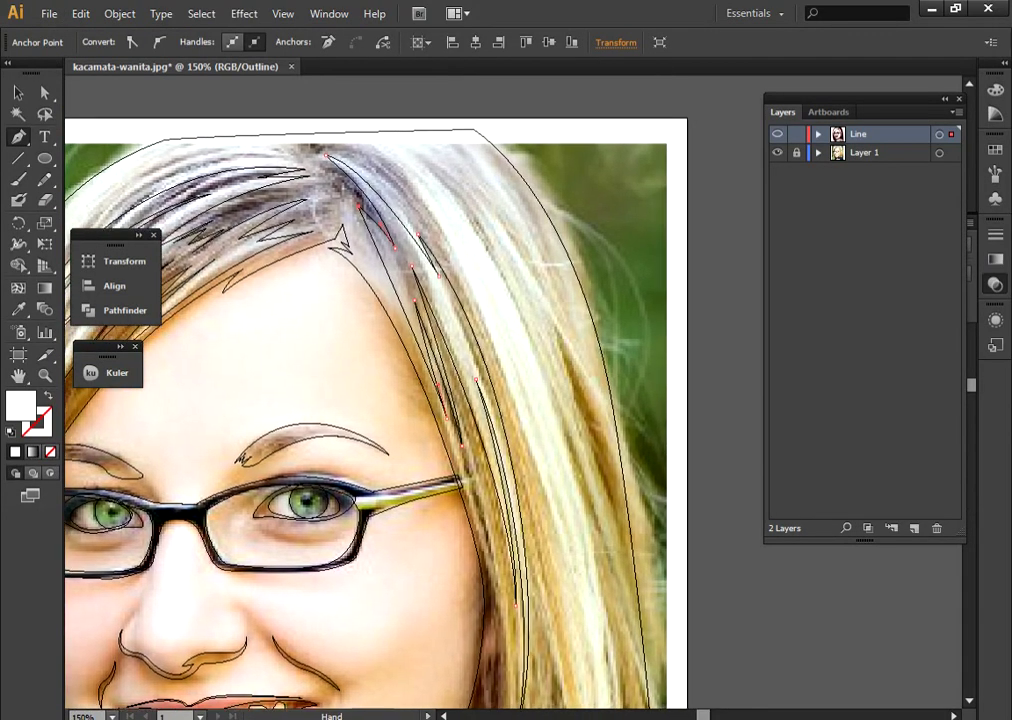
{"action": "left_click_drag", "start_coordinate": [400, 380], "coordinate": [417, 430]}
{"action": "key", "text": "ctrl+y"}
Step: Hide the reference photo layer and view the line-art portrait at 100%
{"action": "key", "text": "ctrl+minus"}
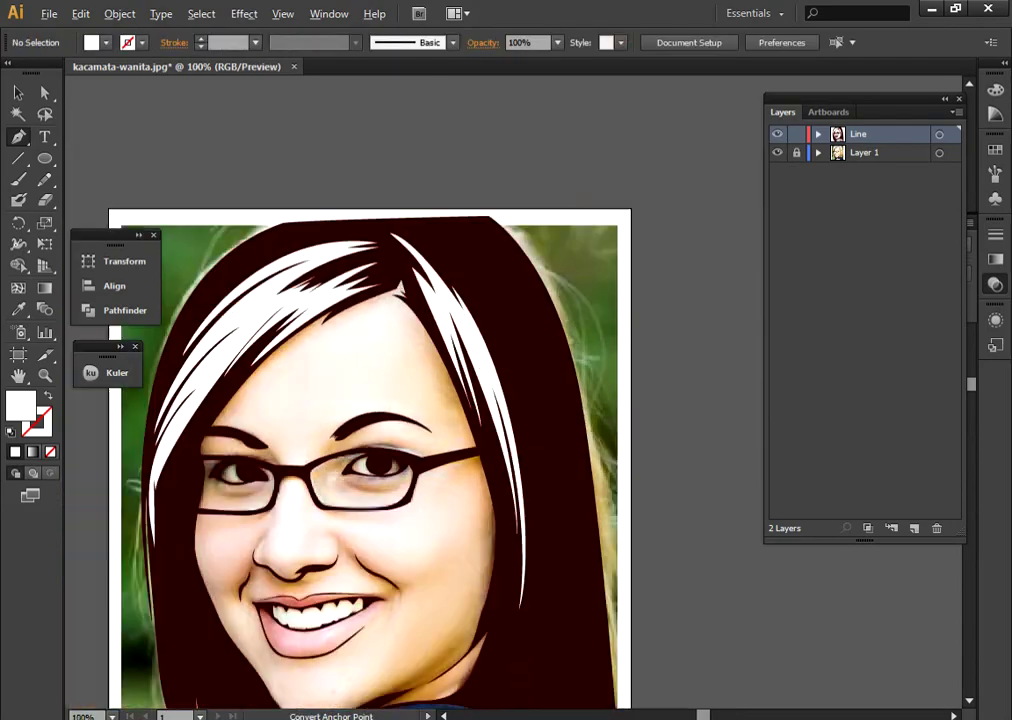
{"action": "key", "text": "ctrl+minus"}
{"action": "left_click", "coordinate": [777, 152]}
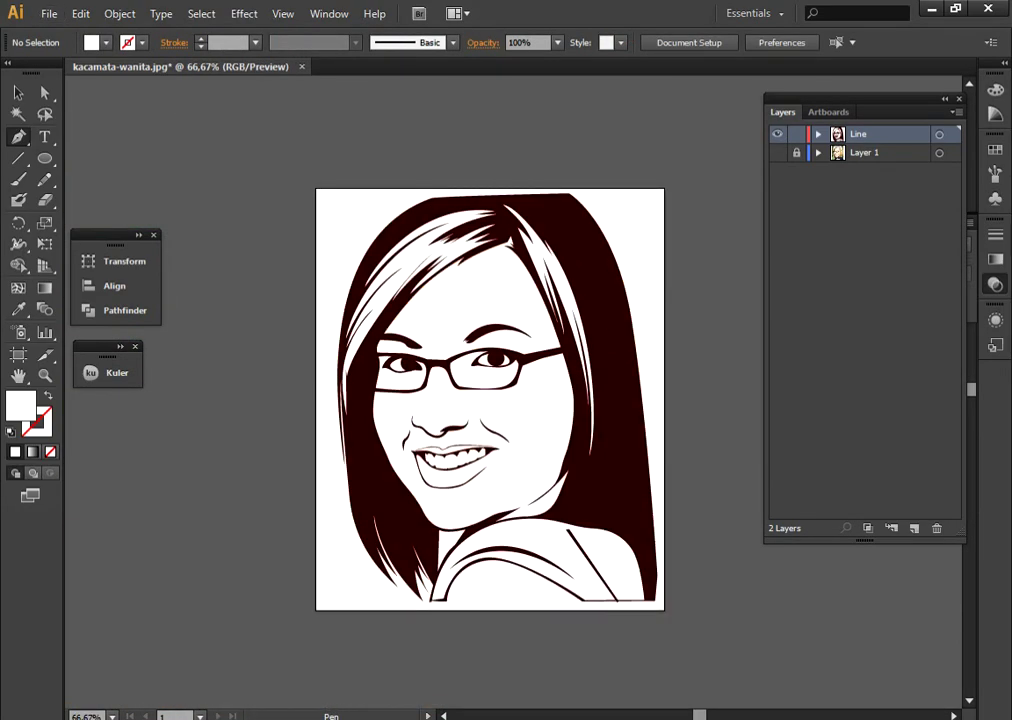
{"action": "key", "text": "ctrl+plus"}
{"action": "key", "text": "v"}
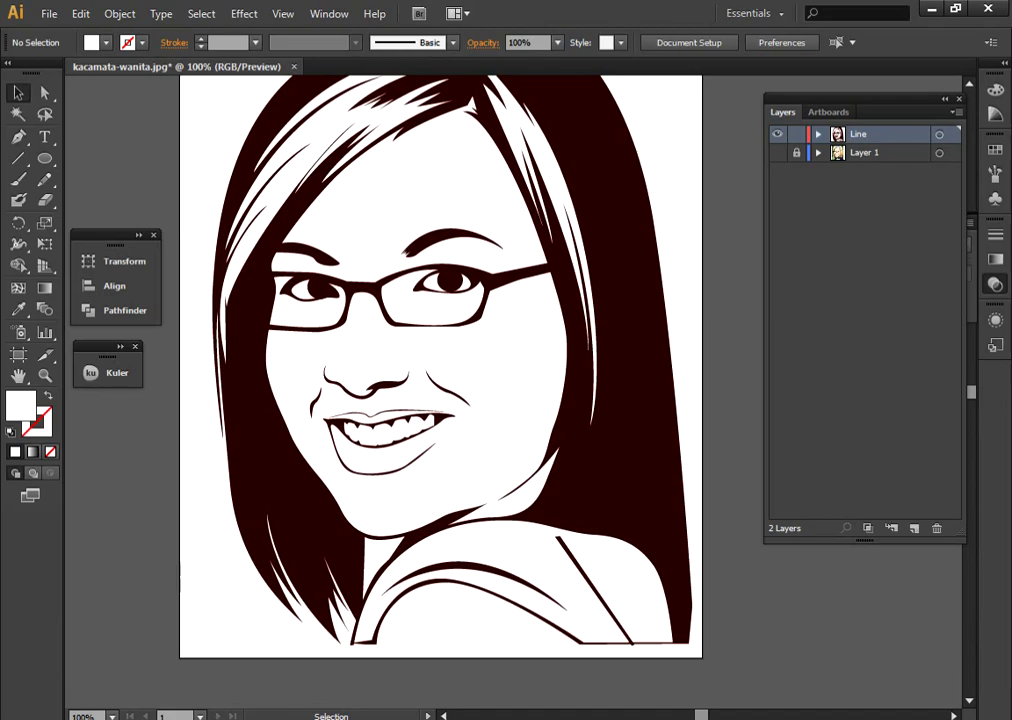
{"action": "key", "text": "ctrl+minus"}
{"action": "key", "text": "ctrl+plus"}
Step: Bring up the Save As dialog for the portrait
{"action": "key", "text": "alt"}
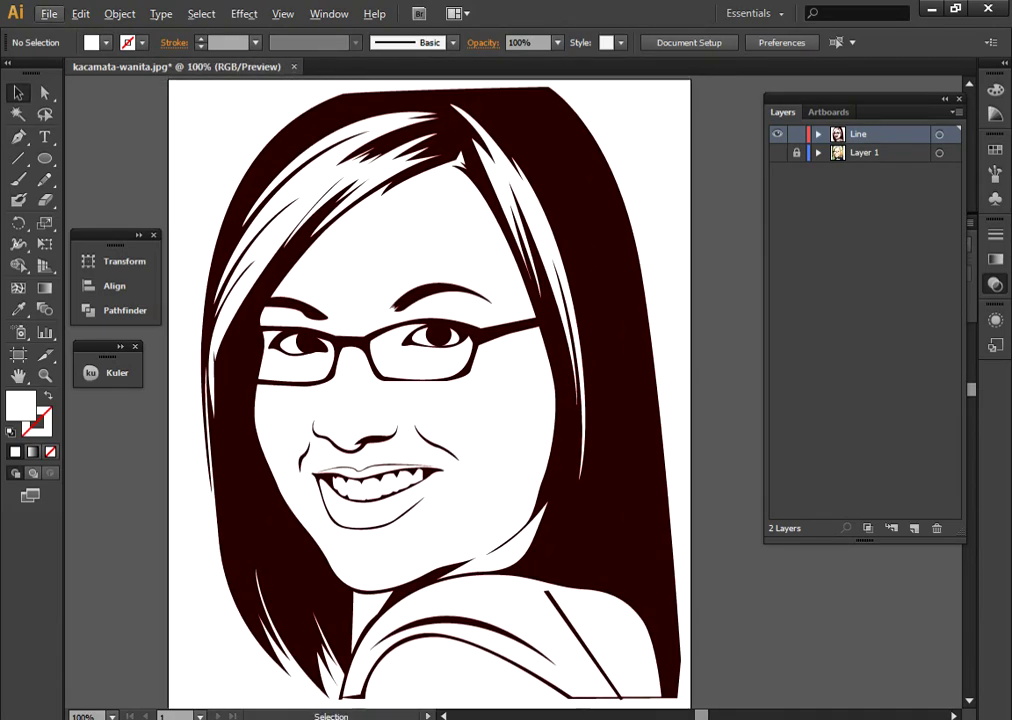
{"action": "key", "text": "ctrl"}
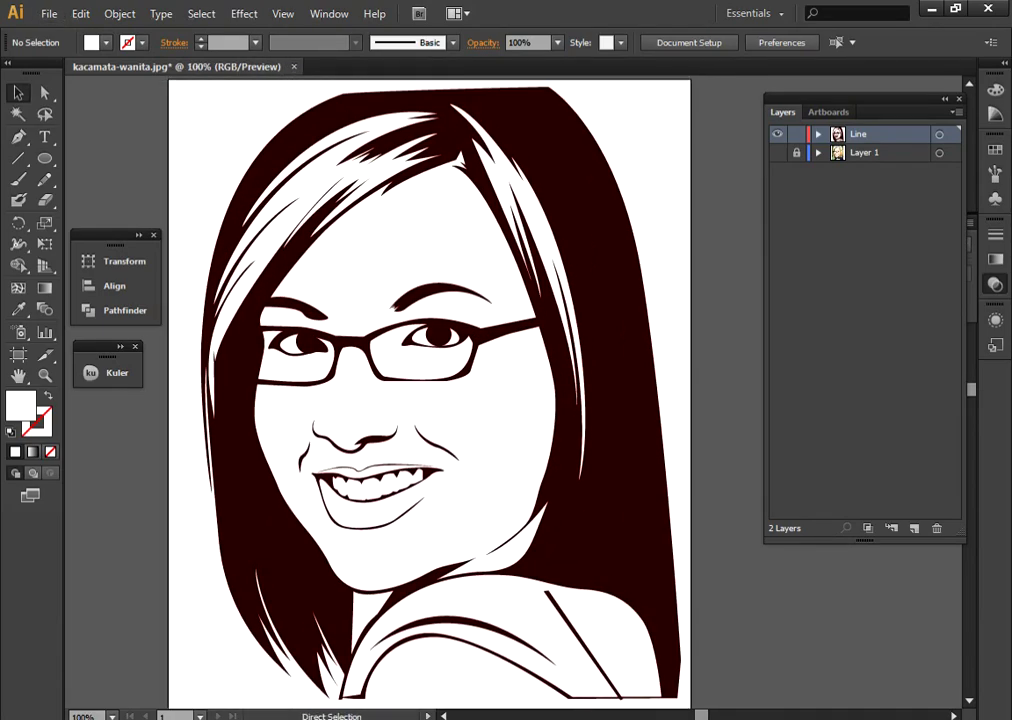
{"action": "key", "text": "ctrl+s"}
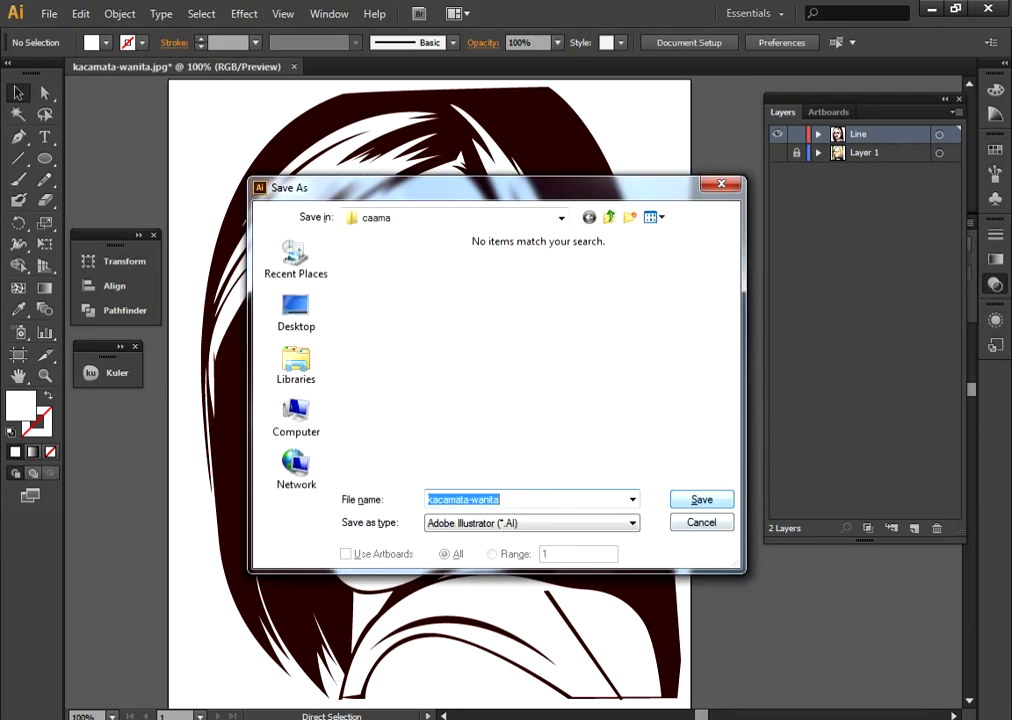
Step: Append .ai to name the file kacamata-wanita.ai and save it with CS6 options
{"action": "key", "text": "End"}
{"action": "type", "text": ".ai"}
{"action": "key", "text": "Return"}
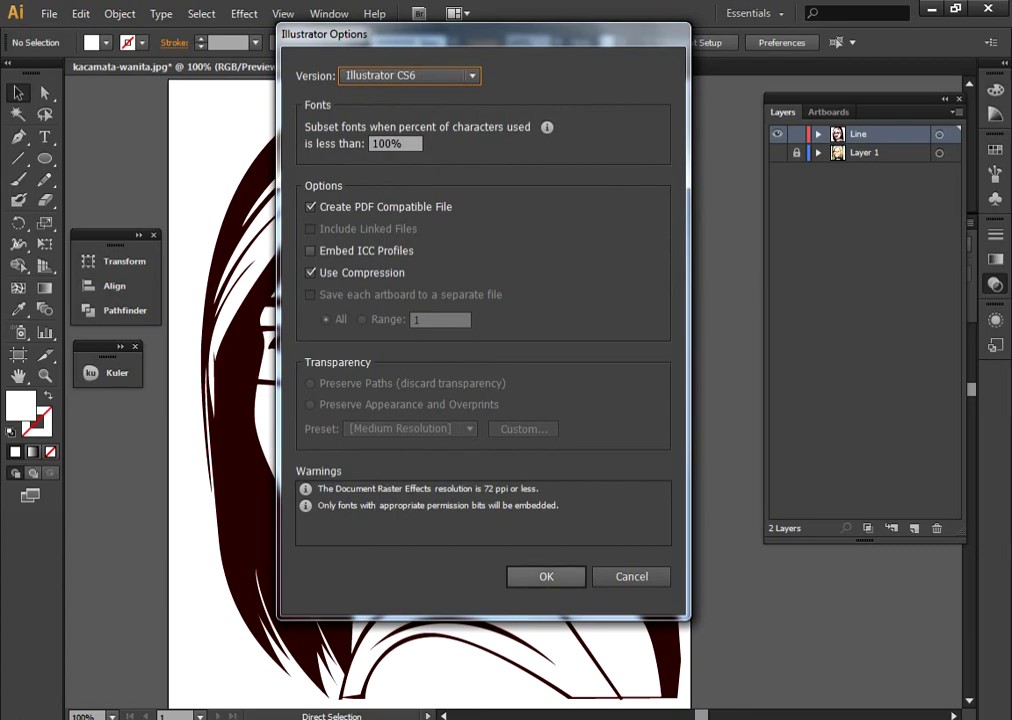
{"action": "key", "text": "Return"}
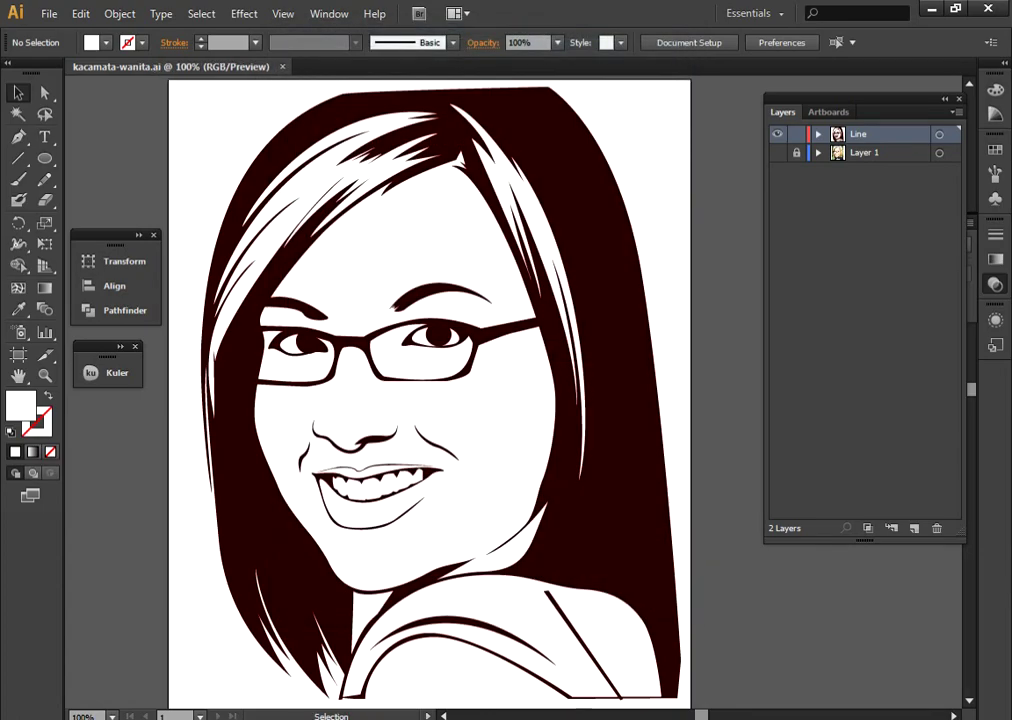
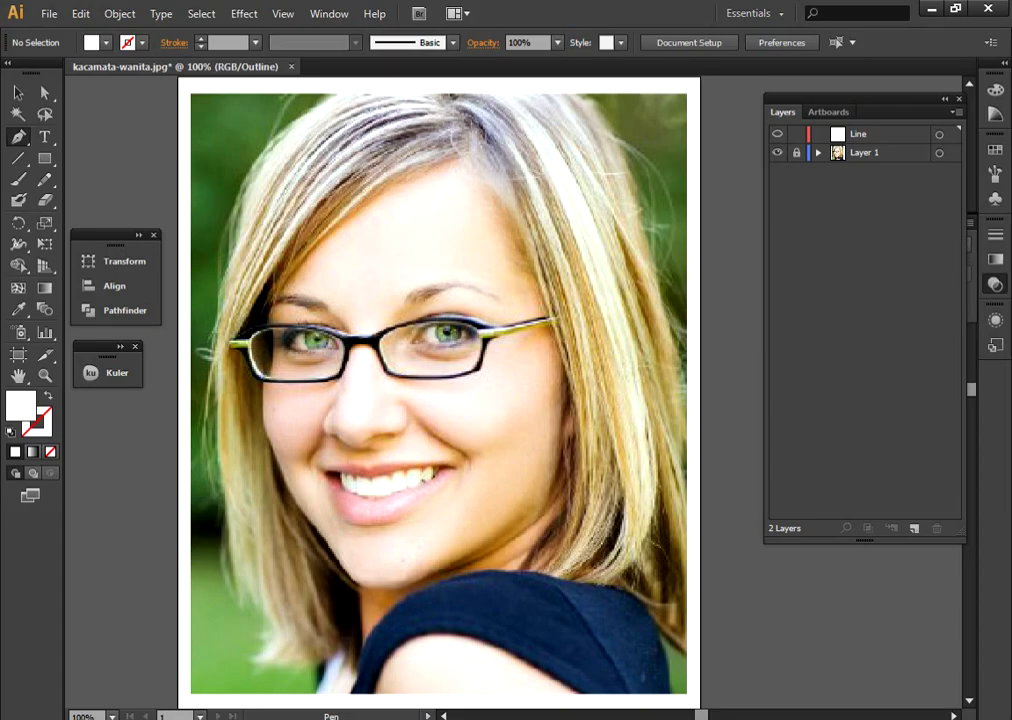
Step: On the Line layer, trace the hair's right edge from the artboard top to the photo's bottom
{"action": "left_click", "coordinate": [870, 133]}
{"action": "scroll", "coordinate": [557, 98], "scroll_direction": "up", "scroll_amount": 1}
{"action": "left_click", "coordinate": [557, 98]}
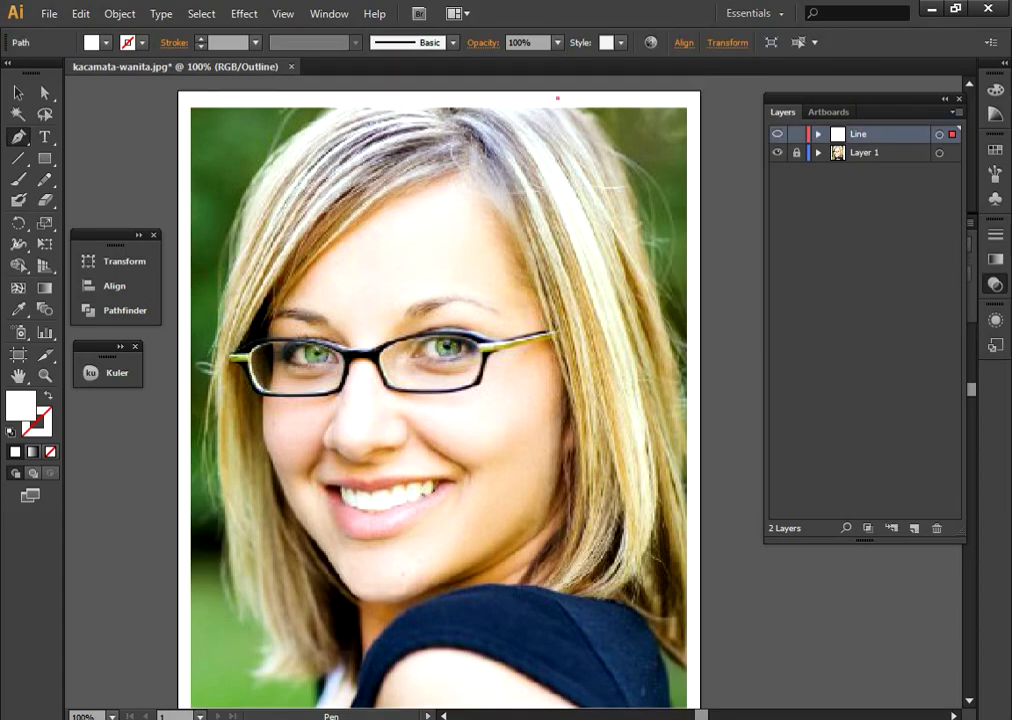
{"action": "left_click_drag", "start_coordinate": [655, 300], "coordinate": [675, 437]}
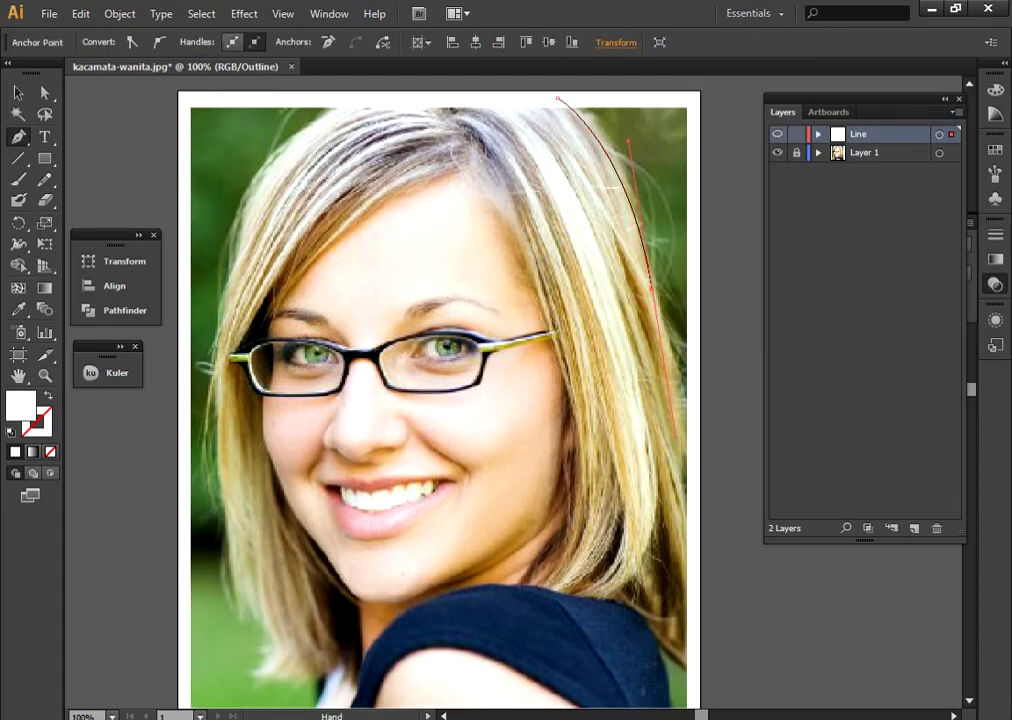
{"action": "left_click_drag", "start_coordinate": [600, 400], "coordinate": [575, 313]}
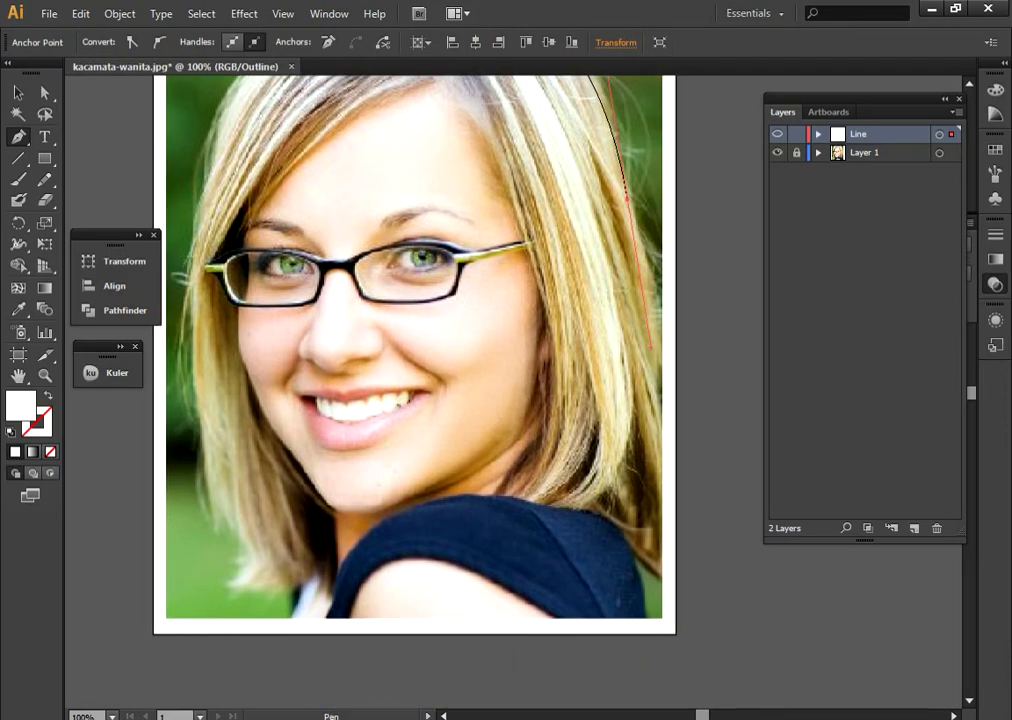
{"action": "left_click", "coordinate": [665, 582]}
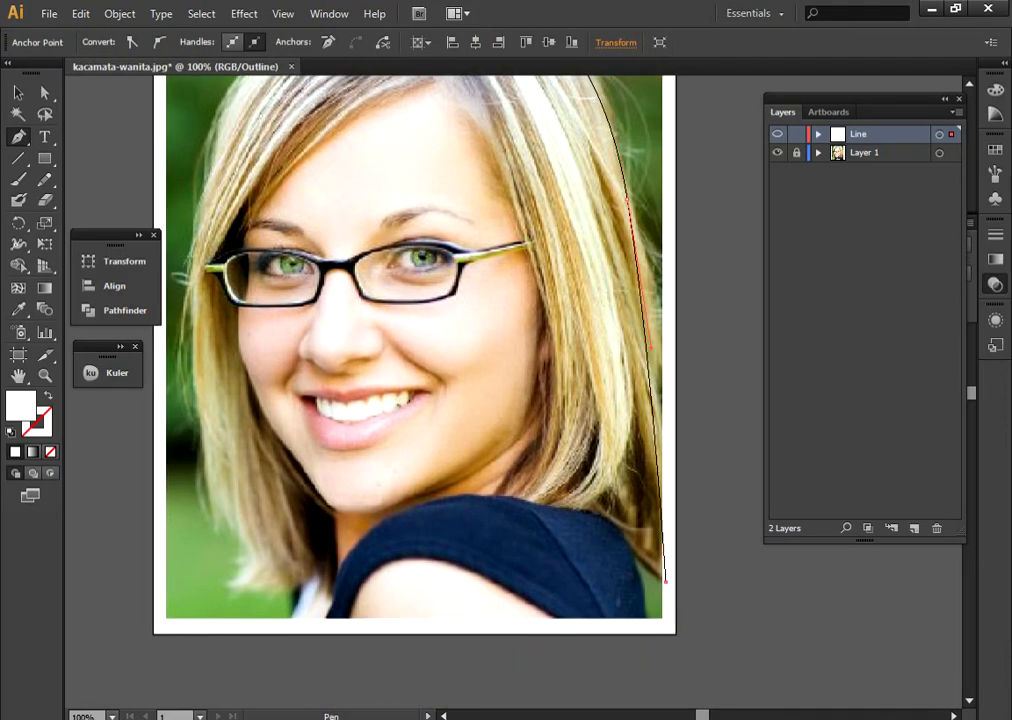
{"action": "left_click", "coordinate": [662, 618]}
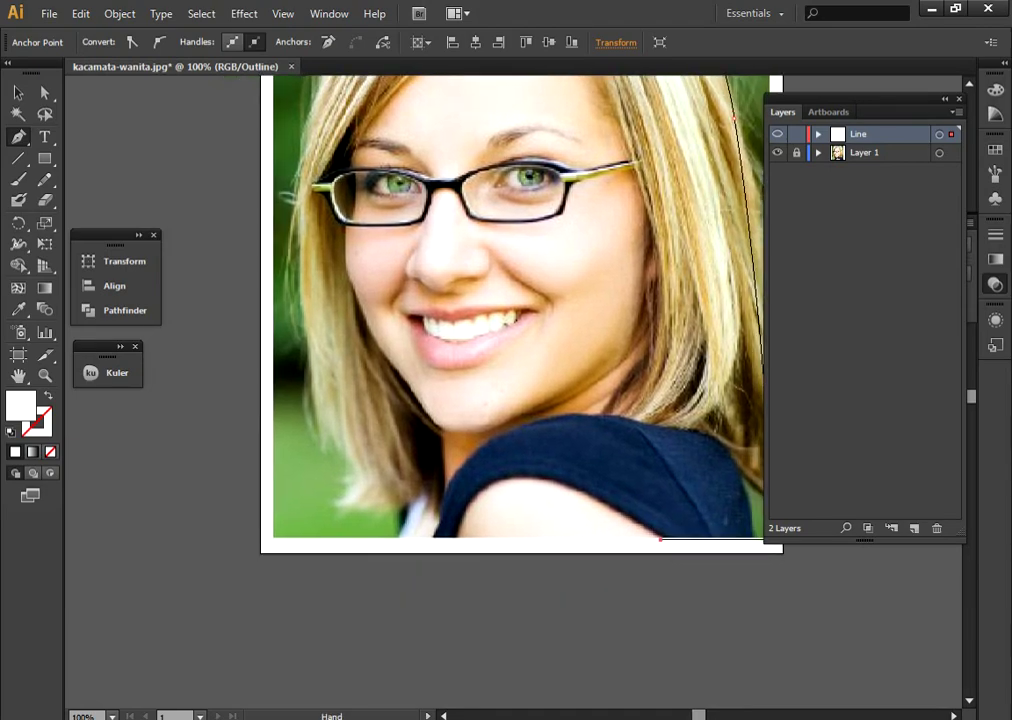
{"action": "key", "text": "ctrl+plus"}
Step: Add a smooth anchor over the shoulder's rounded top and curve the path down its edge
{"action": "left_click_drag", "start_coordinate": [493, 461], "coordinate": [425, 461]}
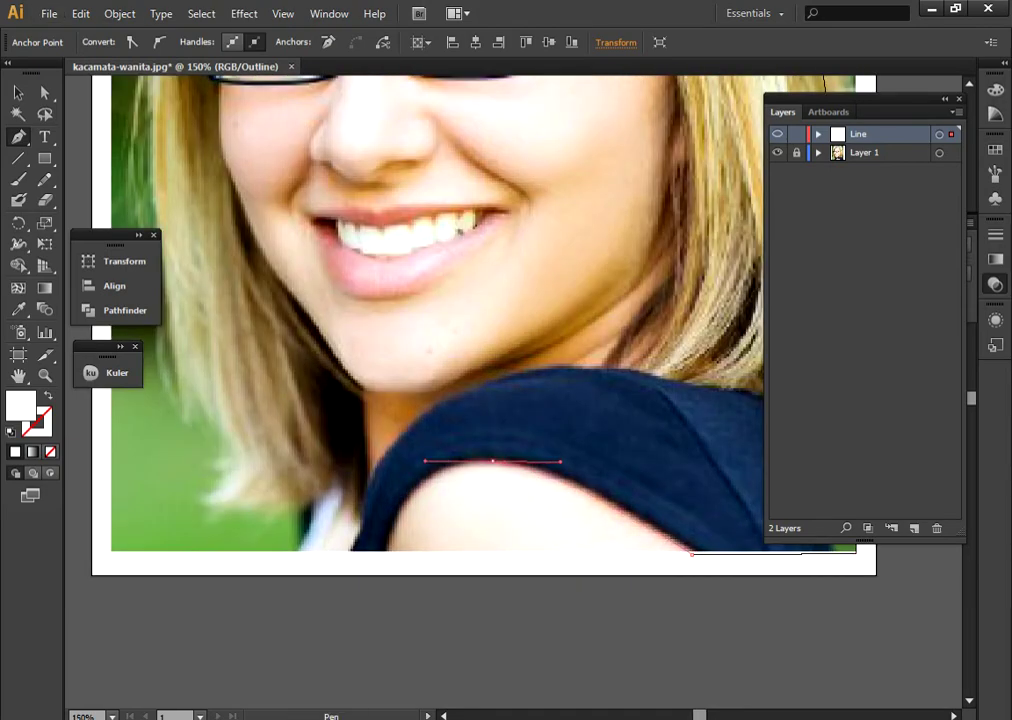
{"action": "left_click", "coordinate": [384, 556]}
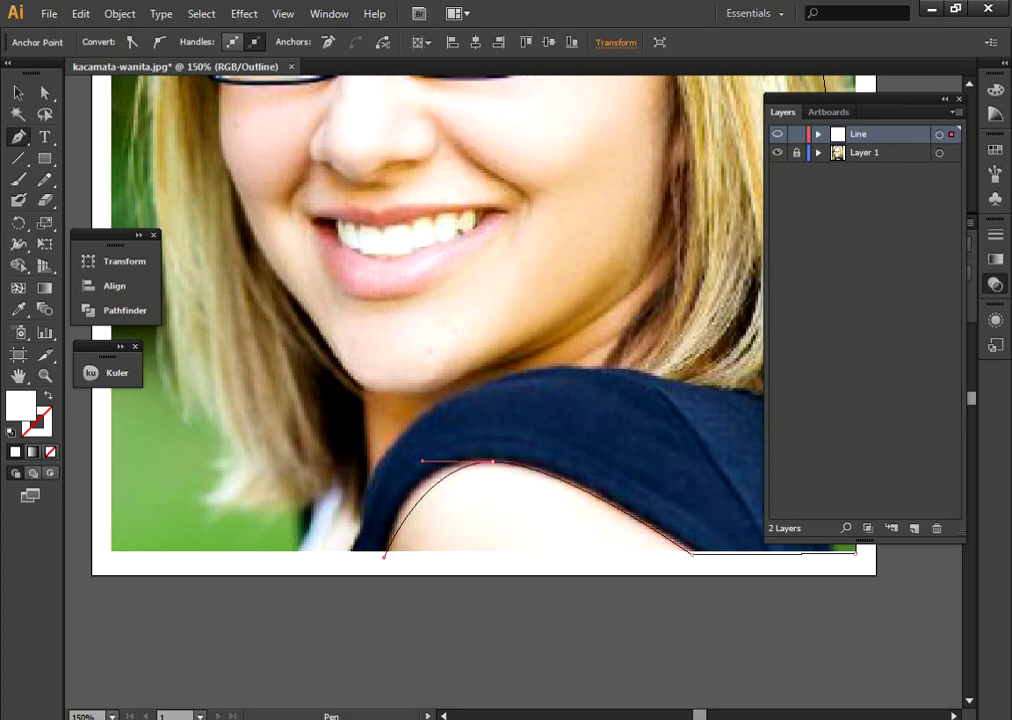
{"action": "left_click_drag", "start_coordinate": [384, 556], "coordinate": [385, 592]}
{"action": "key", "text": "ctrl+z"}
{"action": "scroll", "coordinate": [460, 320], "scroll_direction": "right", "scroll_amount": 2}
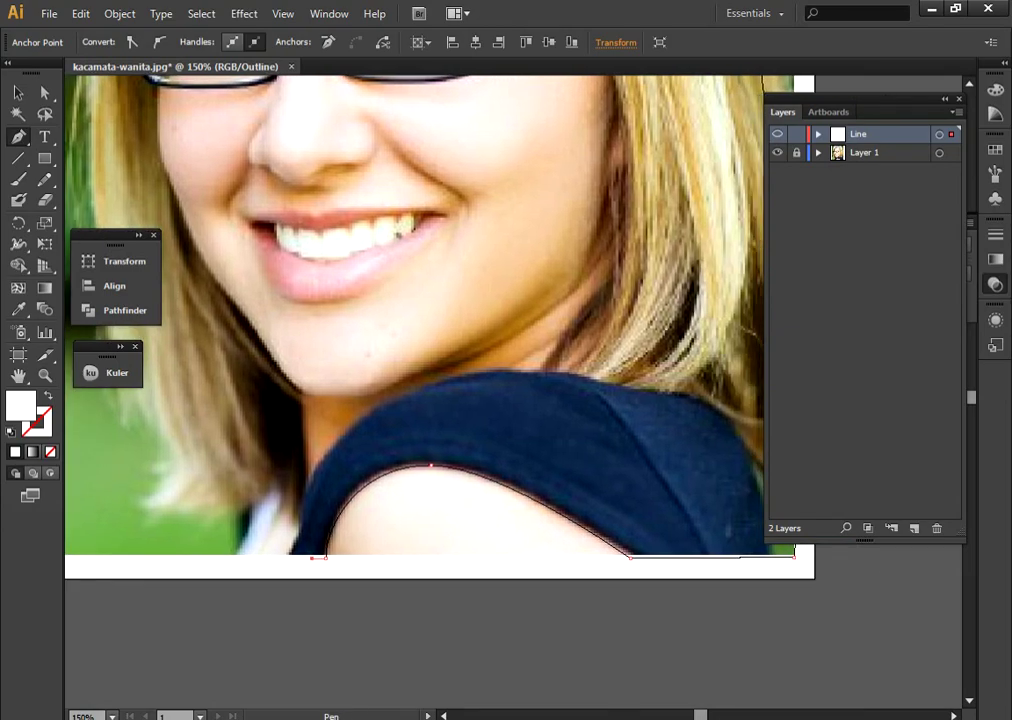
{"action": "scroll", "coordinate": [357, 520], "scroll_direction": "up", "scroll_amount": 1}
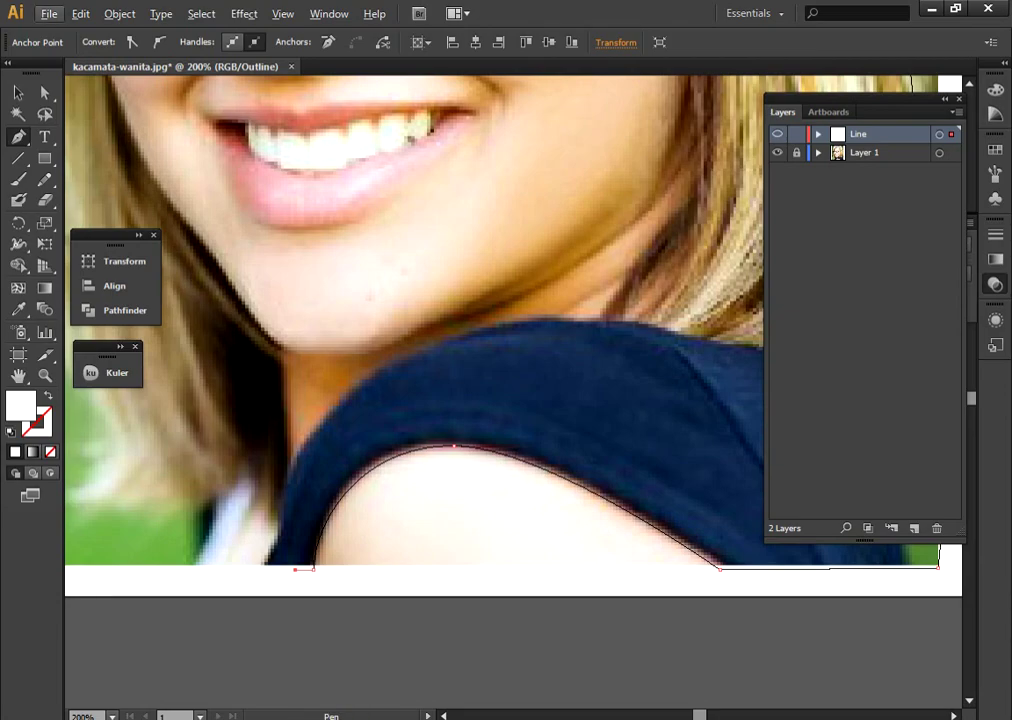
Step: Undo the stray handle and curve the path back up the shoulder edge
{"action": "key", "text": "ctrl+z"}
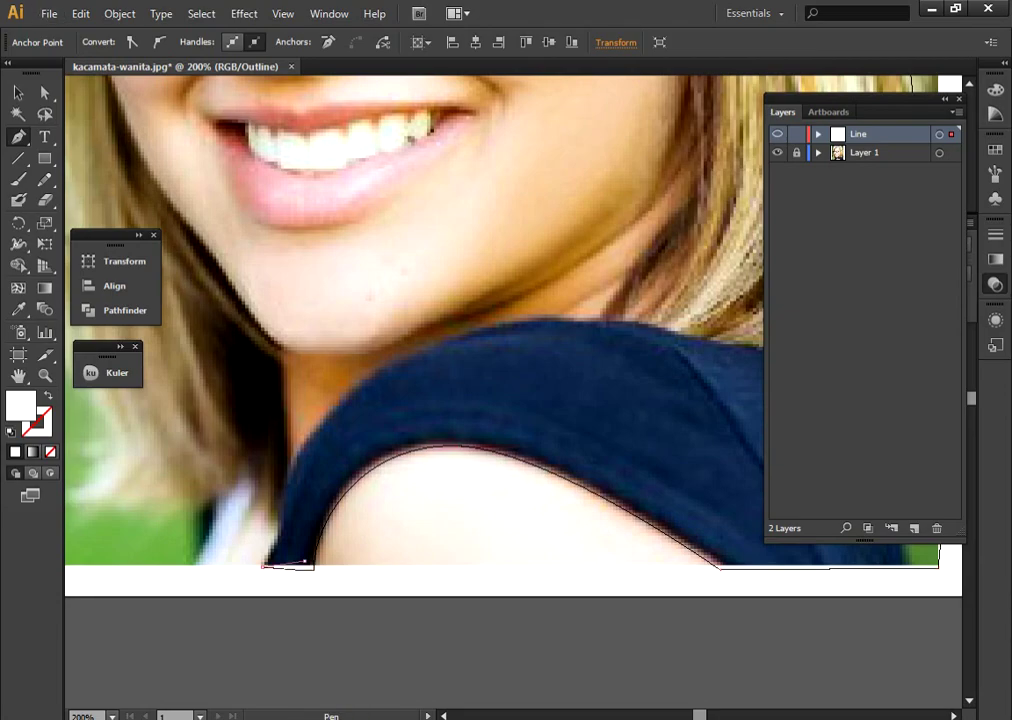
{"action": "mouse_move", "coordinate": [304, 561]}
{"action": "left_mouse_down"}
{"action": "mouse_move", "coordinate": [434, 433]}
{"action": "mouse_move", "coordinate": [529, 422]}
{"action": "left_mouse_up"}
{"action": "mouse_move", "coordinate": [430, 440]}
{"action": "left_mouse_down"}
{"action": "mouse_move", "coordinate": [522, 424]}
{"action": "mouse_move", "coordinate": [363, 380]}
{"action": "left_mouse_up"}
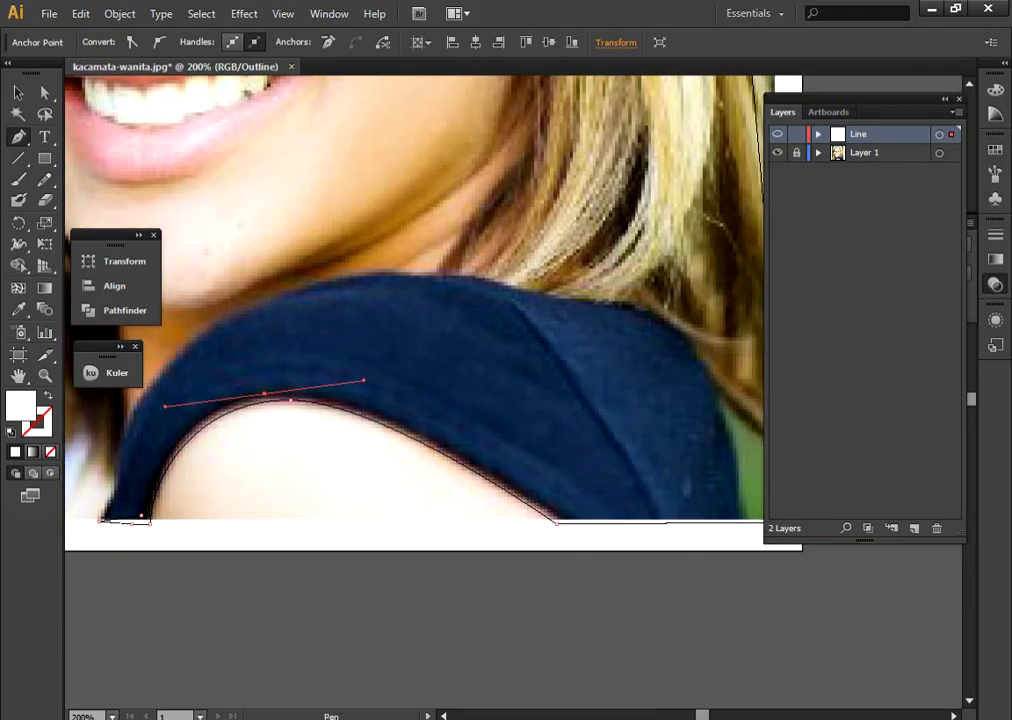
{"action": "left_click_drag", "start_coordinate": [500, 400], "coordinate": [330, 400]}
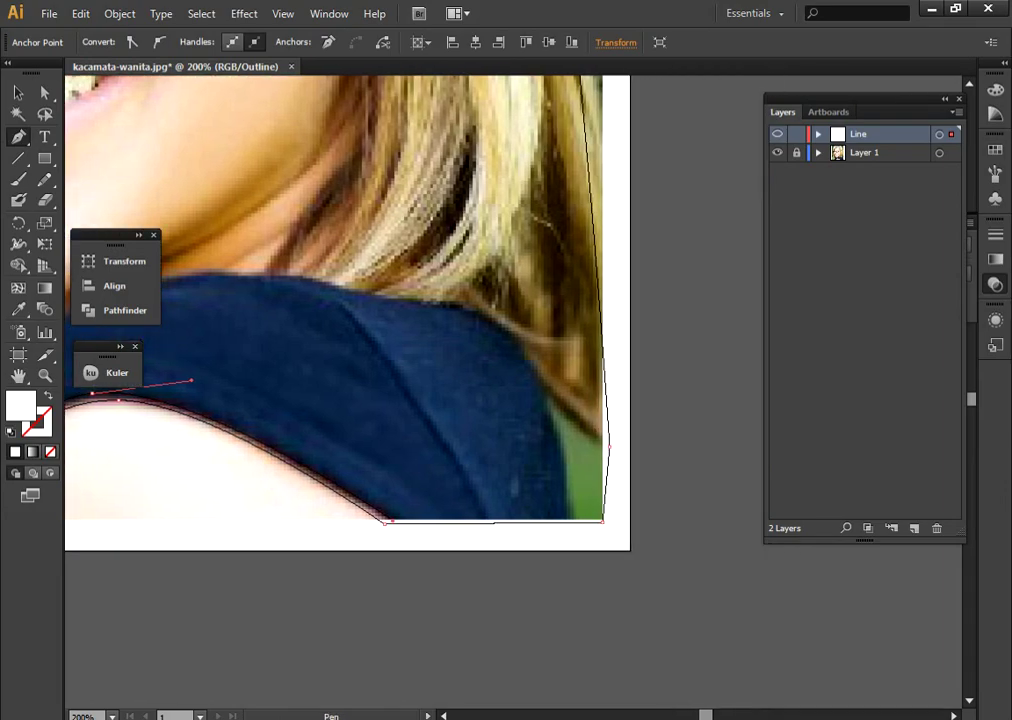
{"action": "left_click_drag", "start_coordinate": [400, 400], "coordinate": [428, 459]}
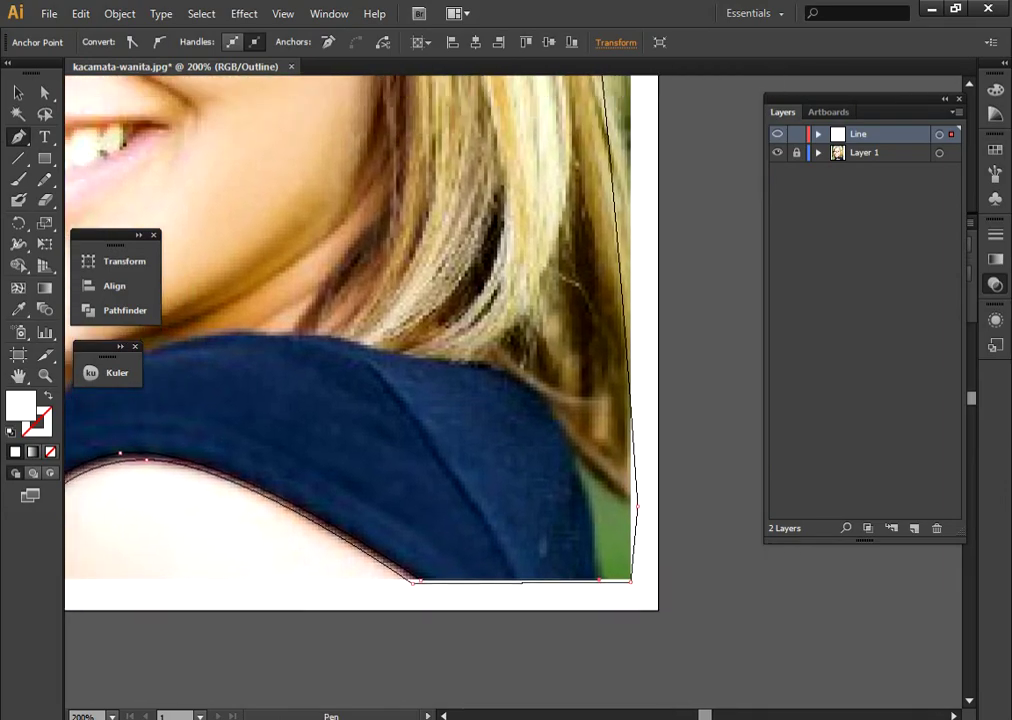
Step: Trace the dark top's upper edge across the shoulder and down the left shoulder edge
{"action": "left_click", "coordinate": [561, 425]}
{"action": "left_click", "coordinate": [532, 385]}
{"action": "mouse_move", "coordinate": [443, 364]}
{"action": "left_mouse_down"}
{"action": "mouse_move", "coordinate": [493, 366]}
{"action": "mouse_move", "coordinate": [520, 392]}
{"action": "left_mouse_up"}
{"action": "left_click_drag", "start_coordinate": [400, 400], "coordinate": [586, 457]}
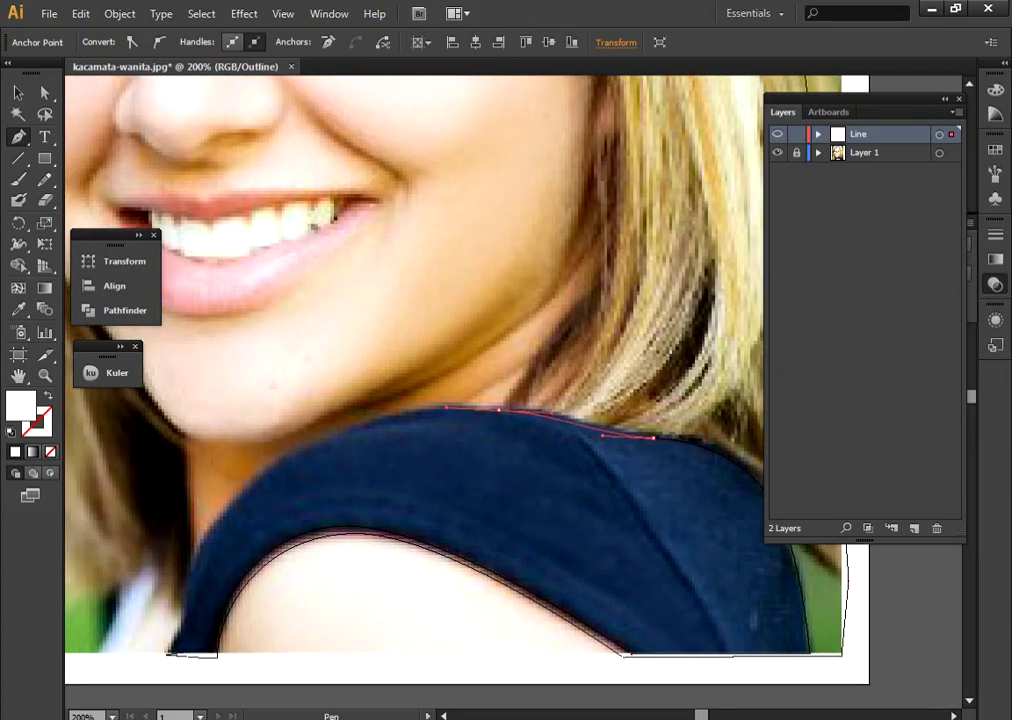
{"action": "left_click_drag", "start_coordinate": [500, 450], "coordinate": [585, 408]}
{"action": "left_click_drag", "start_coordinate": [367, 412], "coordinate": [292, 463]}
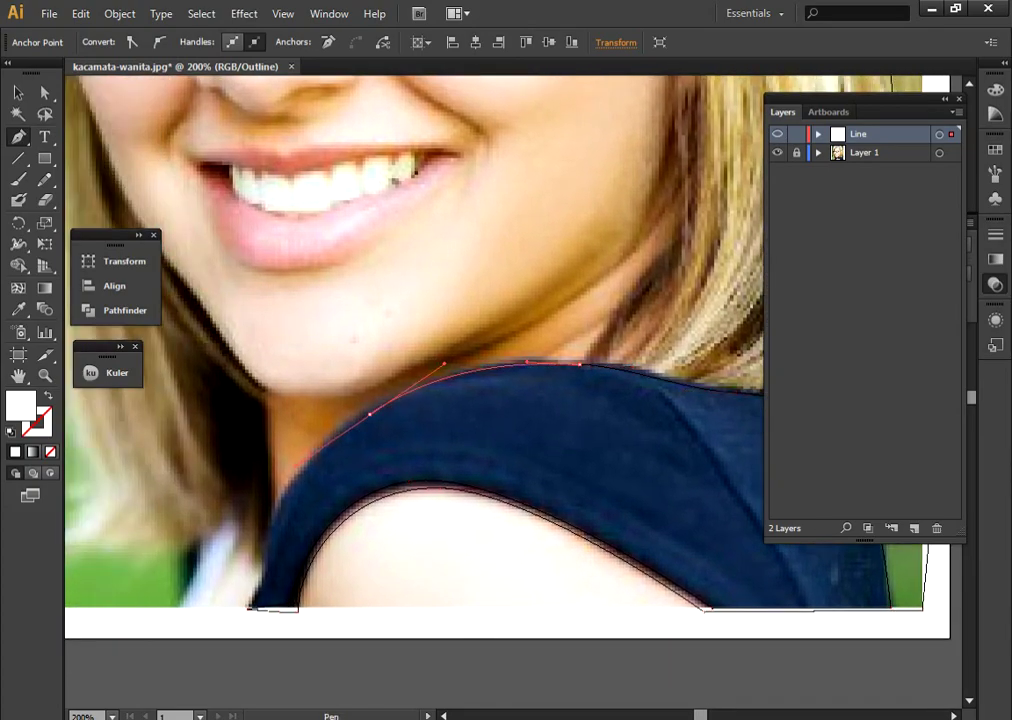
{"action": "left_click_drag", "start_coordinate": [400, 400], "coordinate": [425, 335]}
Step: Curve the path to the top's bottom-left corner and along the upper shoulder edge
{"action": "mouse_move", "coordinate": [287, 509]}
{"action": "left_mouse_down"}
{"action": "mouse_move", "coordinate": [275, 523]}
{"action": "mouse_move", "coordinate": [279, 515]}
{"action": "left_mouse_up"}
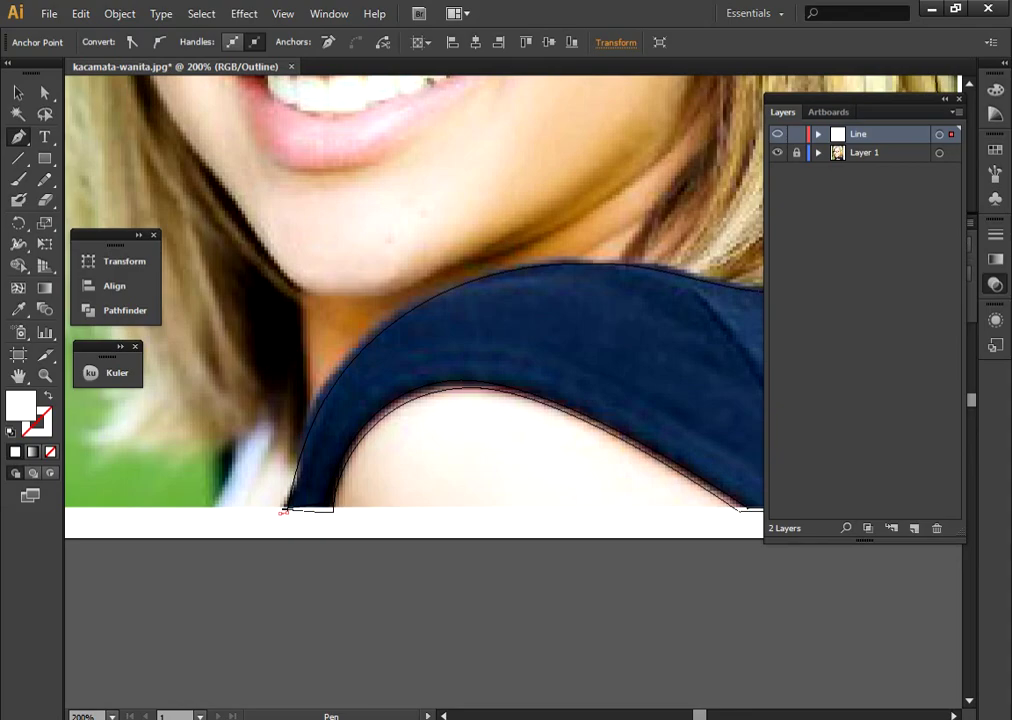
{"action": "scroll", "coordinate": [317, 429], "scroll_direction": "up", "scroll_amount": 1}
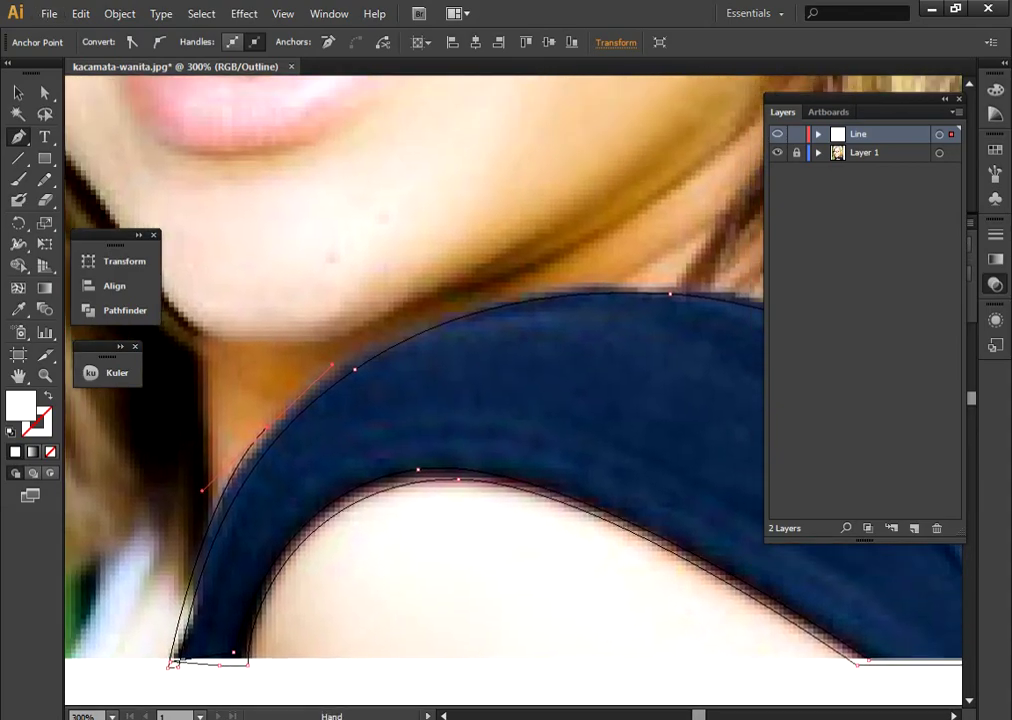
{"action": "left_click_drag", "start_coordinate": [262, 330], "coordinate": [103, 510]}
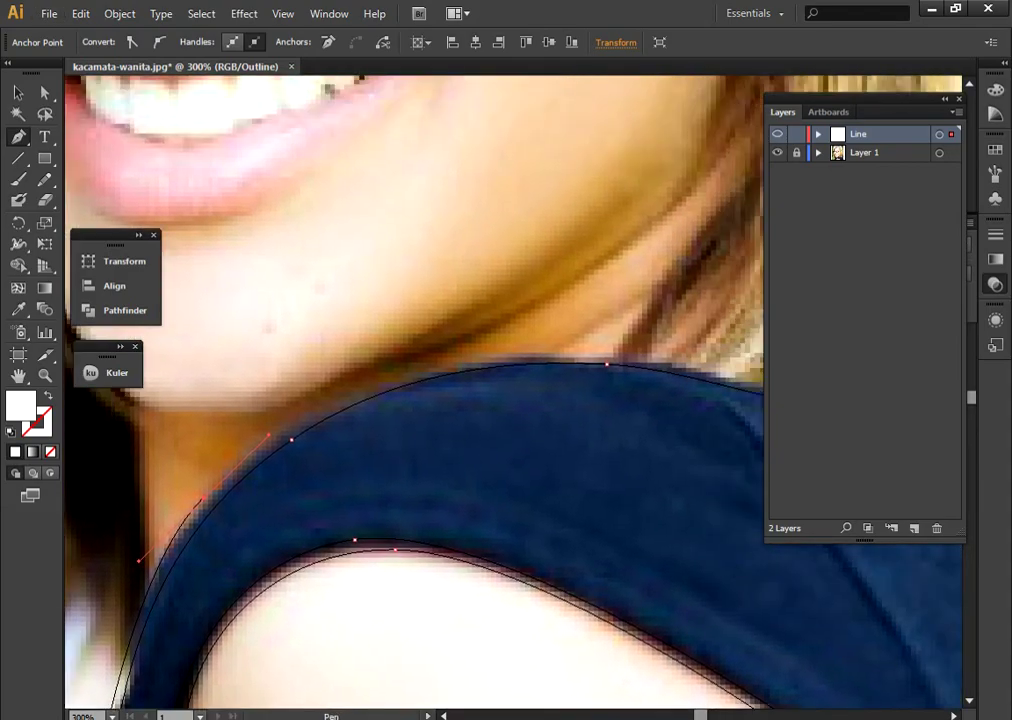
{"action": "mouse_move", "coordinate": [523, 355]}
{"action": "left_mouse_down"}
{"action": "mouse_move", "coordinate": [660, 345]}
{"action": "mouse_move", "coordinate": [391, 447]}
{"action": "left_mouse_up"}
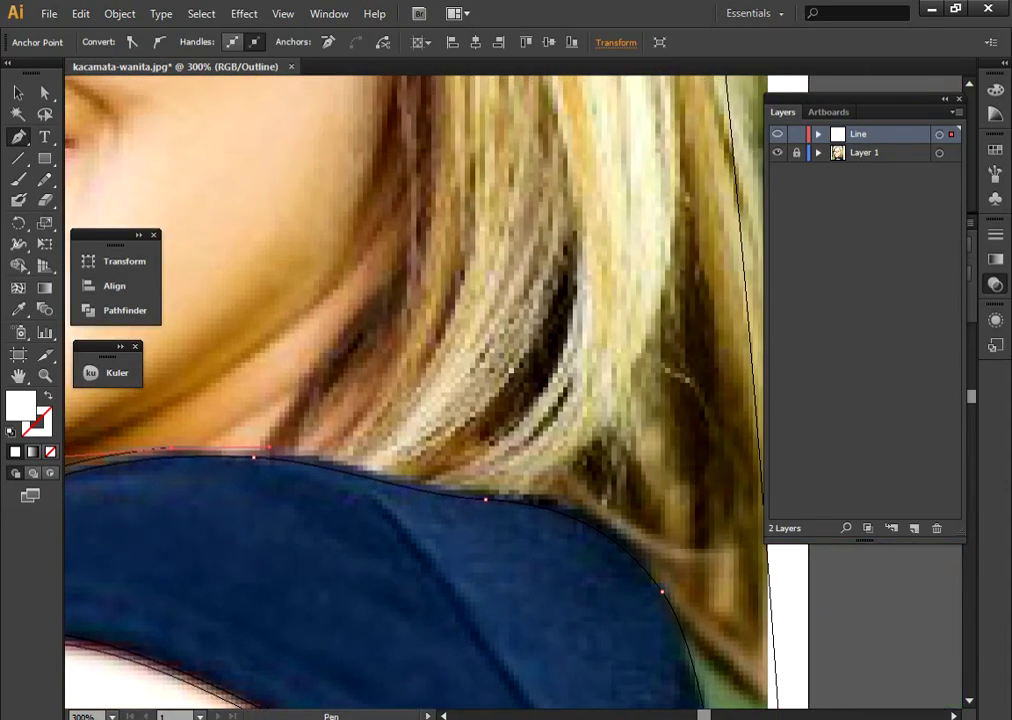
{"action": "key", "text": "ctrl+minus"}
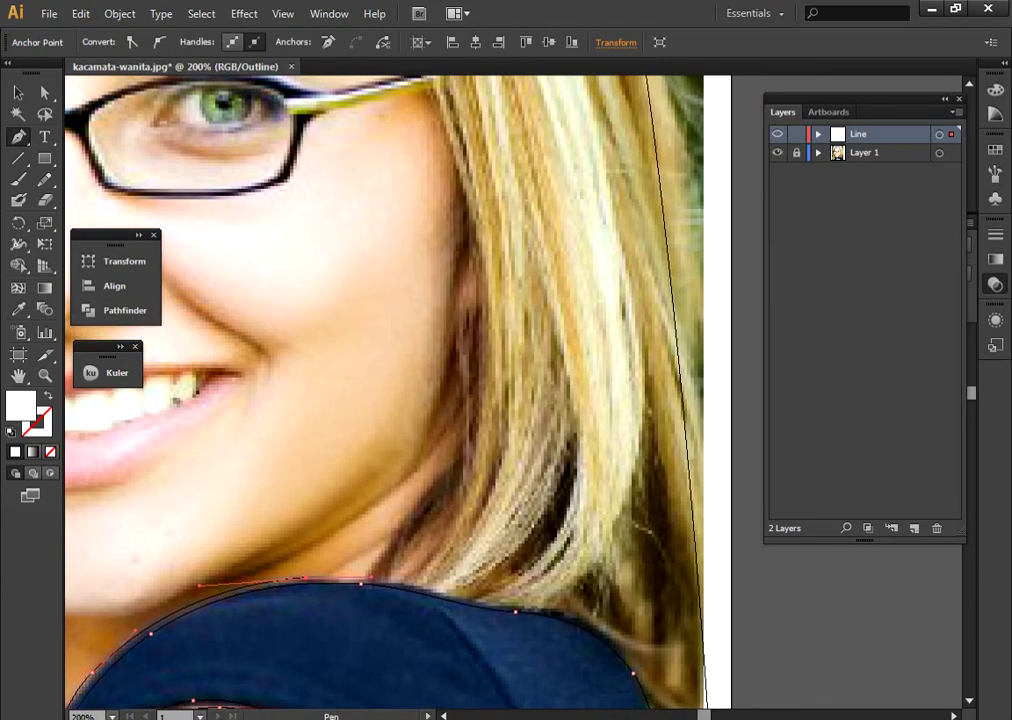
Step: Place anchors from the neck up along the jawline
{"action": "left_click", "coordinate": [419, 504]}
{"action": "left_click", "coordinate": [444, 434]}
{"action": "left_click_drag", "start_coordinate": [444, 434], "coordinate": [555, 373]}
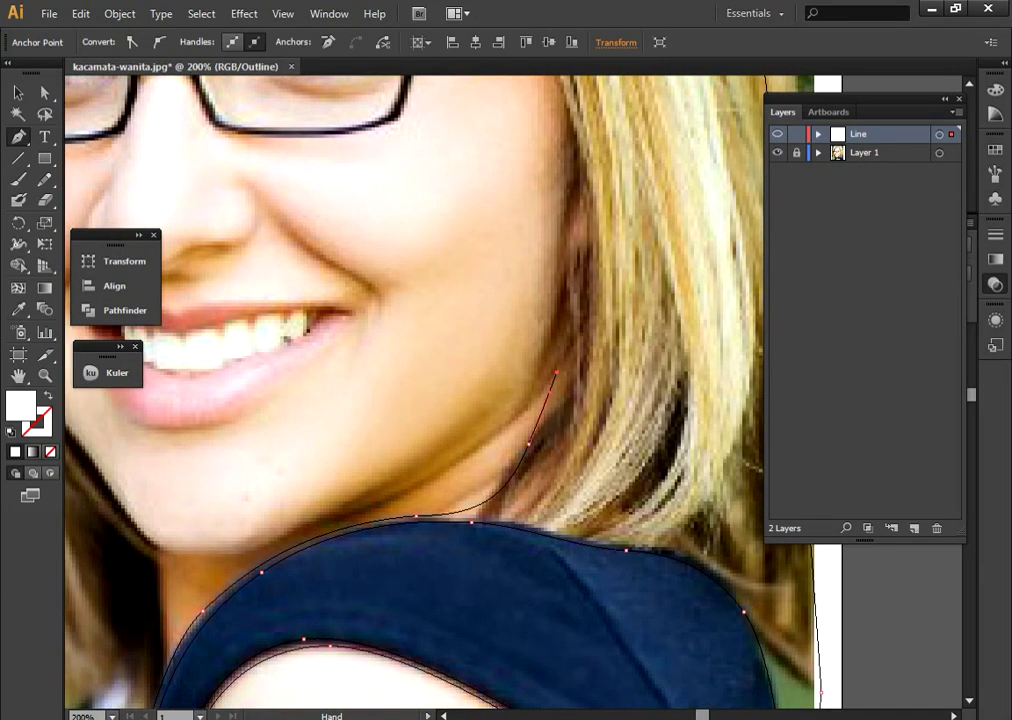
{"action": "left_click_drag", "start_coordinate": [432, 371], "coordinate": [504, 340]}
{"action": "left_click_drag", "start_coordinate": [504, 340], "coordinate": [597, 285]}
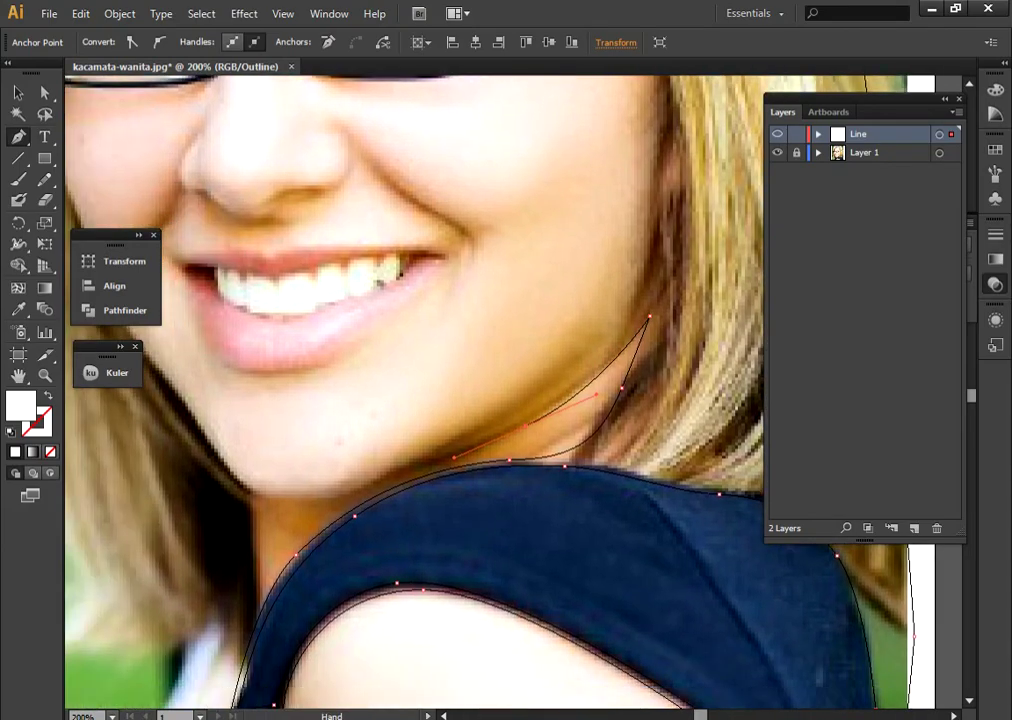
{"action": "key", "text": "ctrl+plus"}
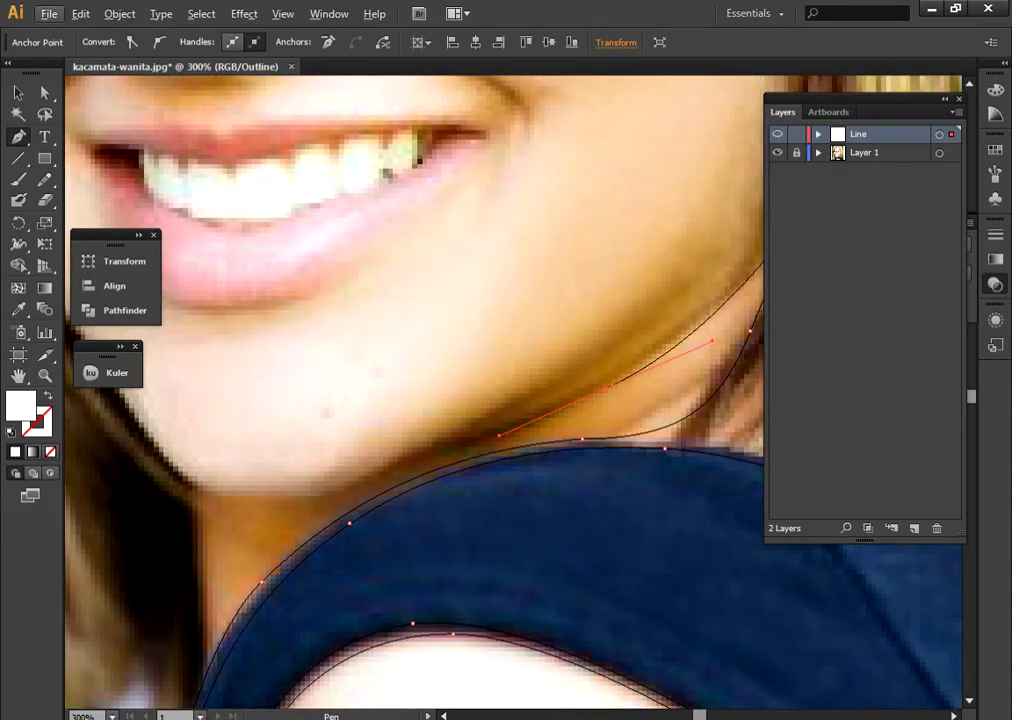
Step: Extend the path up the cheek past the glasses' arm to the temple
{"action": "left_click_drag", "start_coordinate": [600, 400], "coordinate": [447, 488]}
{"action": "left_click_drag", "start_coordinate": [440, 350], "coordinate": [372, 434]}
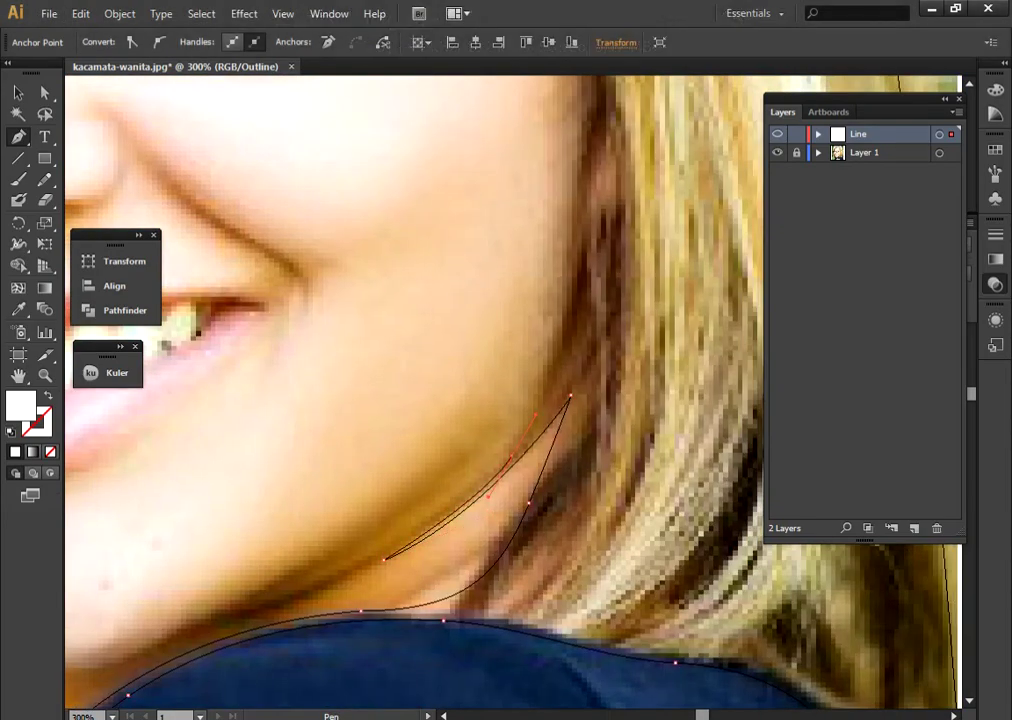
{"action": "left_click_drag", "start_coordinate": [480, 400], "coordinate": [445, 529]}
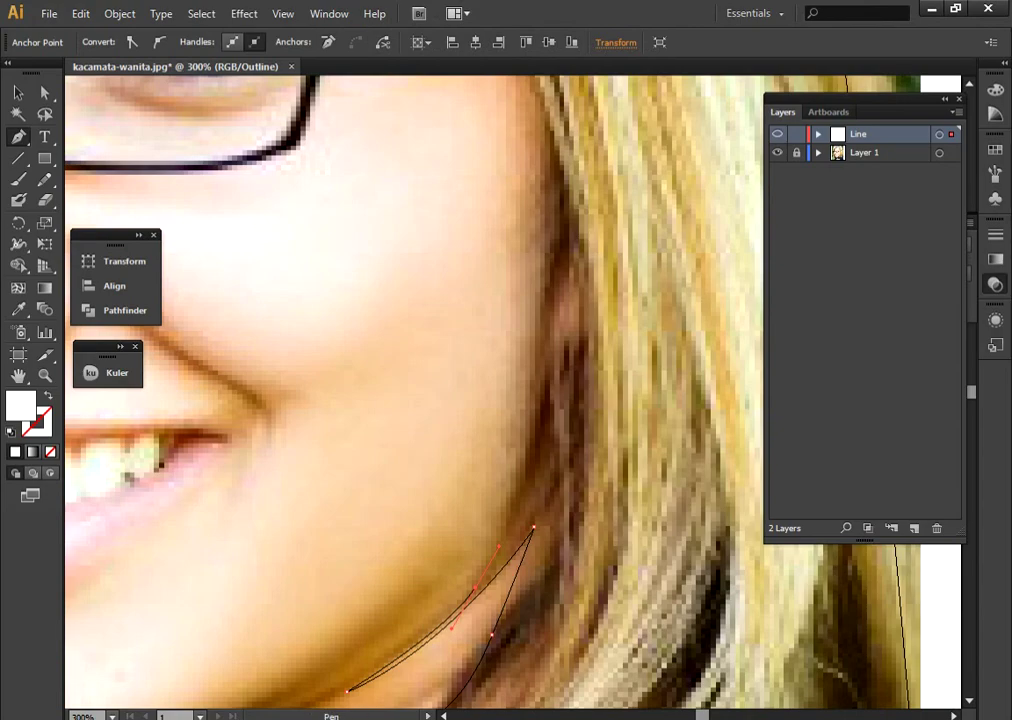
{"action": "left_click_drag", "start_coordinate": [480, 400], "coordinate": [465, 472]}
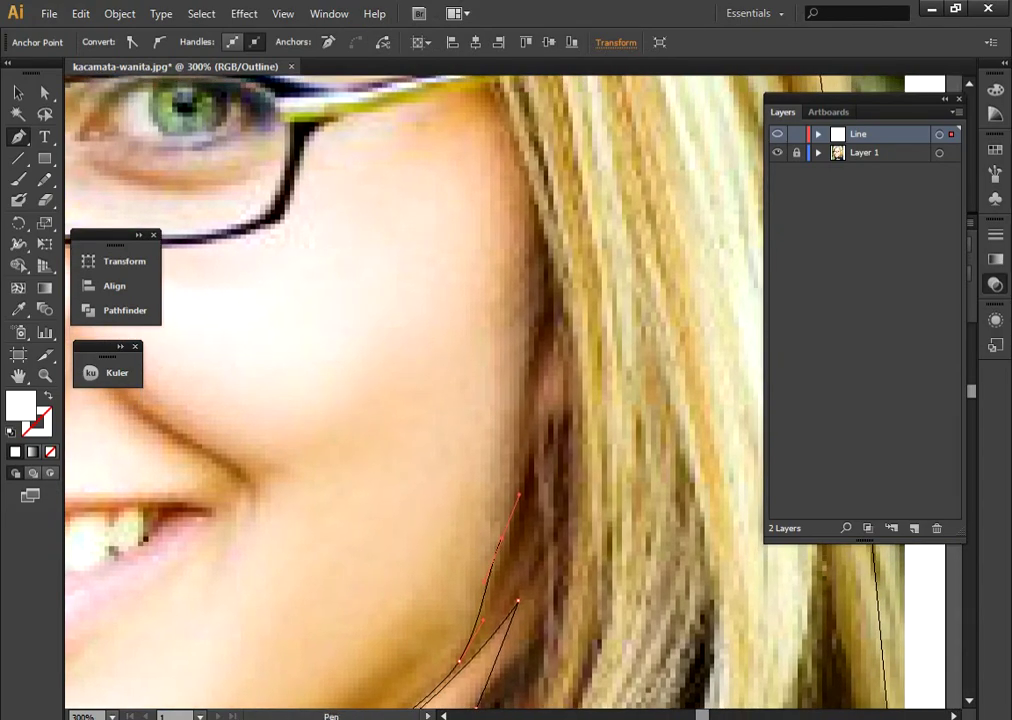
{"action": "left_click_drag", "start_coordinate": [480, 400], "coordinate": [480, 568]}
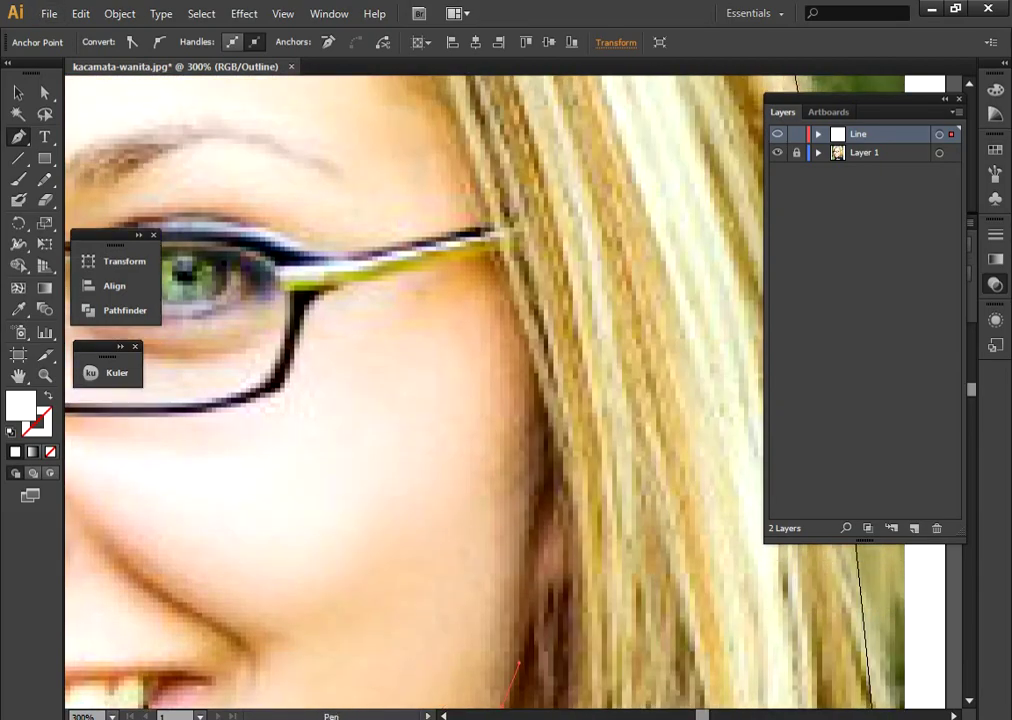
{"action": "left_click_drag", "start_coordinate": [420, 410], "coordinate": [474, 570]}
{"action": "left_click", "coordinate": [483, 248]}
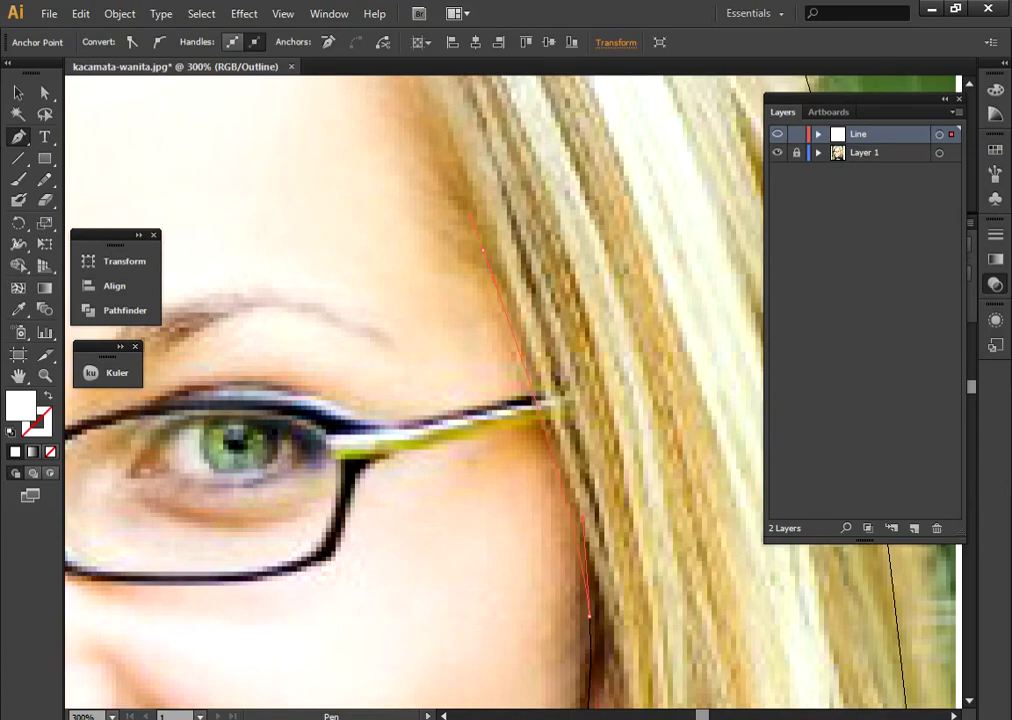
{"action": "key", "text": "ctrl+minus"}
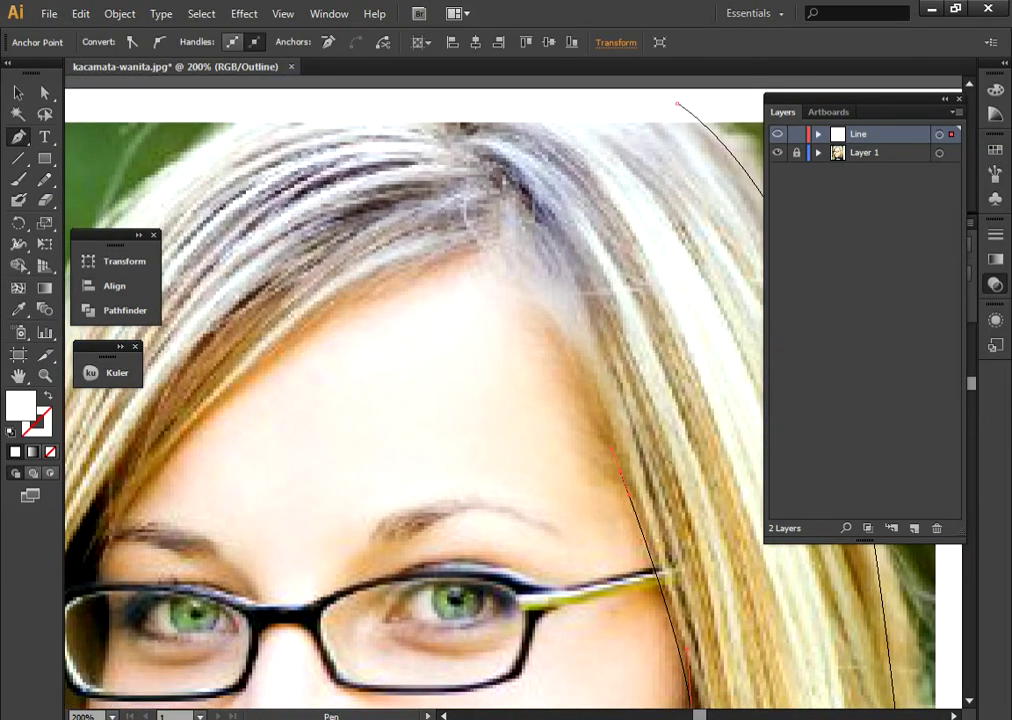
Step: Curve the path to the hairline peak and start a new path along the forehead hairline
{"action": "left_click_drag", "start_coordinate": [483, 262], "coordinate": [428, 250]}
{"action": "left_click", "coordinate": [385, 200], "text": "ctrl"}
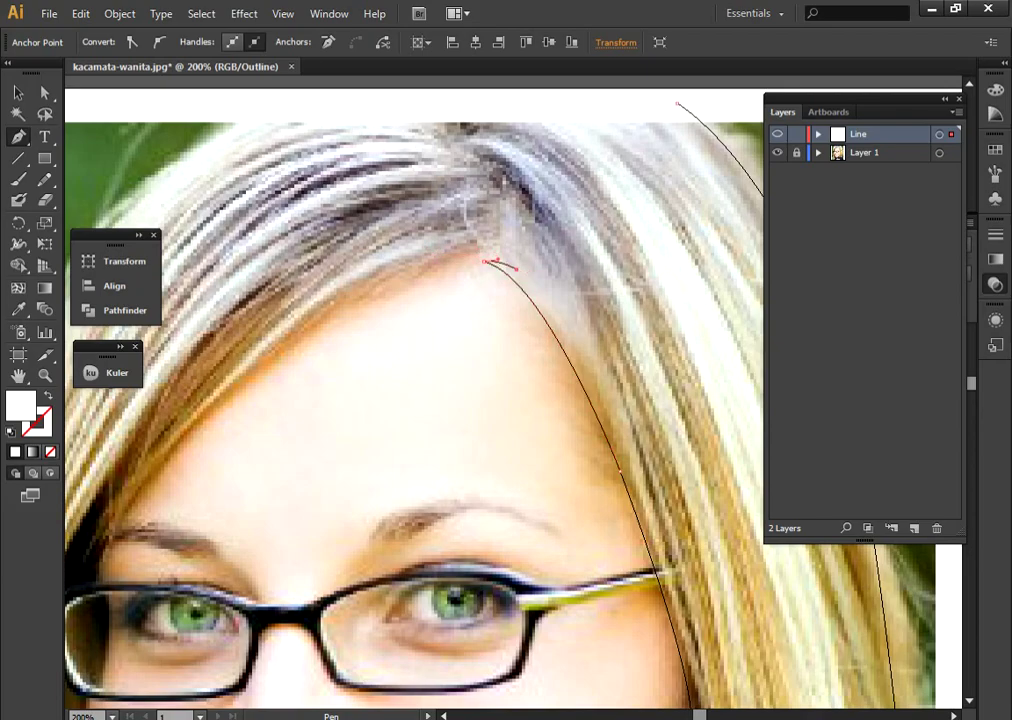
{"action": "left_click_drag", "start_coordinate": [513, 266], "coordinate": [503, 230]}
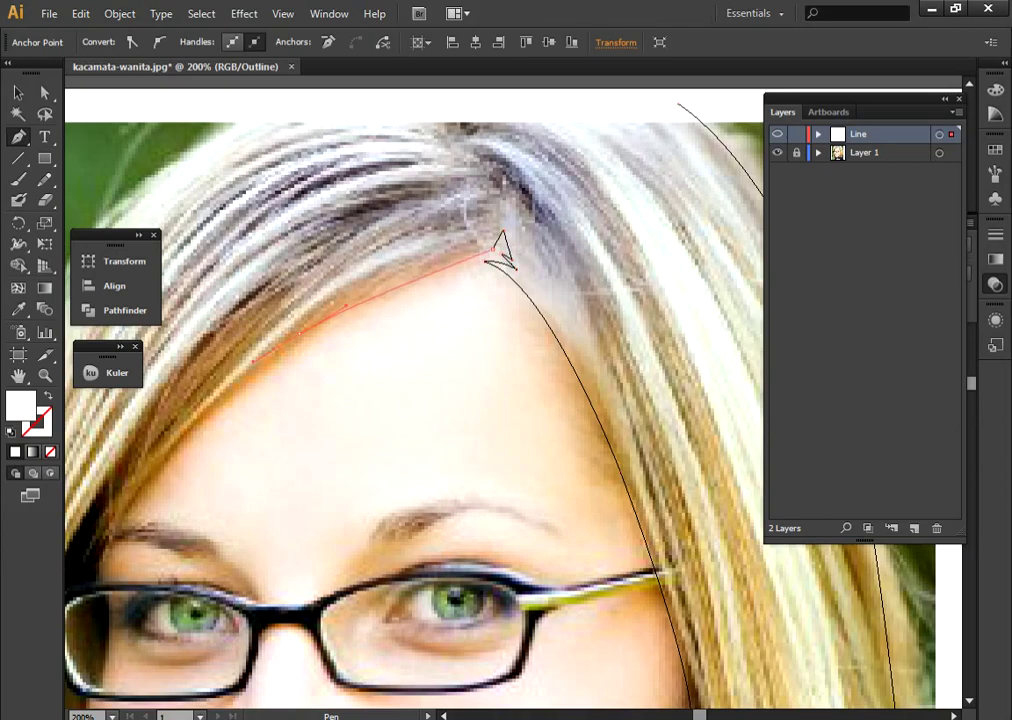
{"action": "left_click", "coordinate": [497, 248]}
Step: Trace the face's left edge down past the eye to the cheek
{"action": "mouse_move", "coordinate": [499, 249]}
{"action": "left_mouse_down"}
{"action": "mouse_move", "coordinate": [599, 156]}
{"action": "mouse_move", "coordinate": [540, 85]}
{"action": "left_mouse_up"}
{"action": "scroll", "coordinate": [302, 342], "scroll_direction": "up", "scroll_amount": 2}
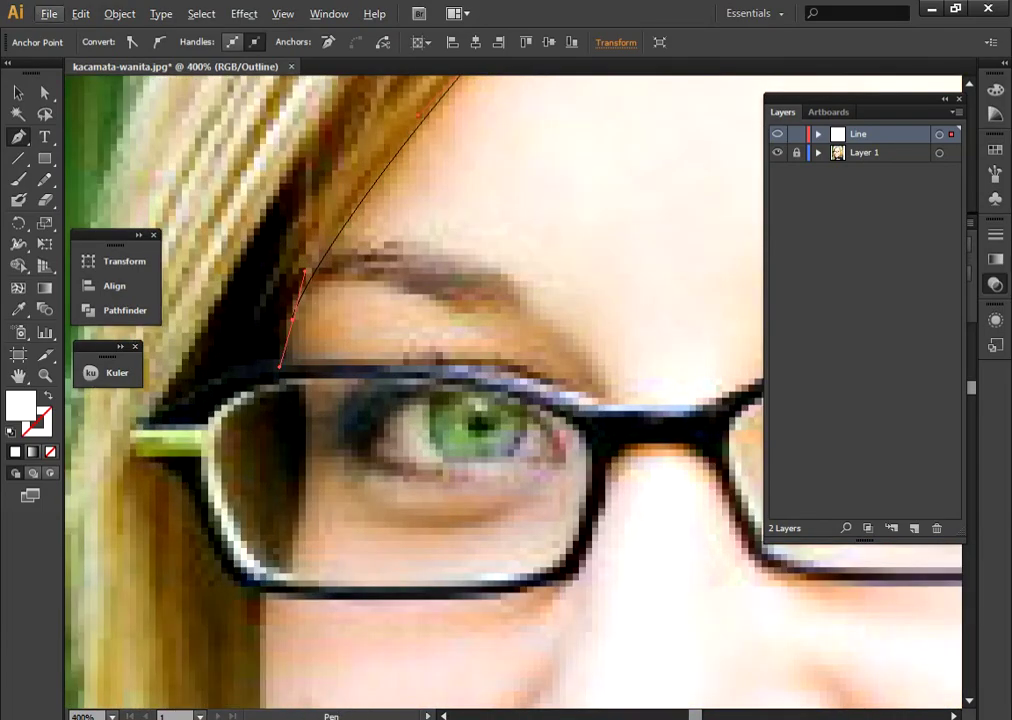
{"action": "left_click", "coordinate": [306, 463]}
{"action": "left_click_drag", "start_coordinate": [306, 463], "coordinate": [323, 228]}
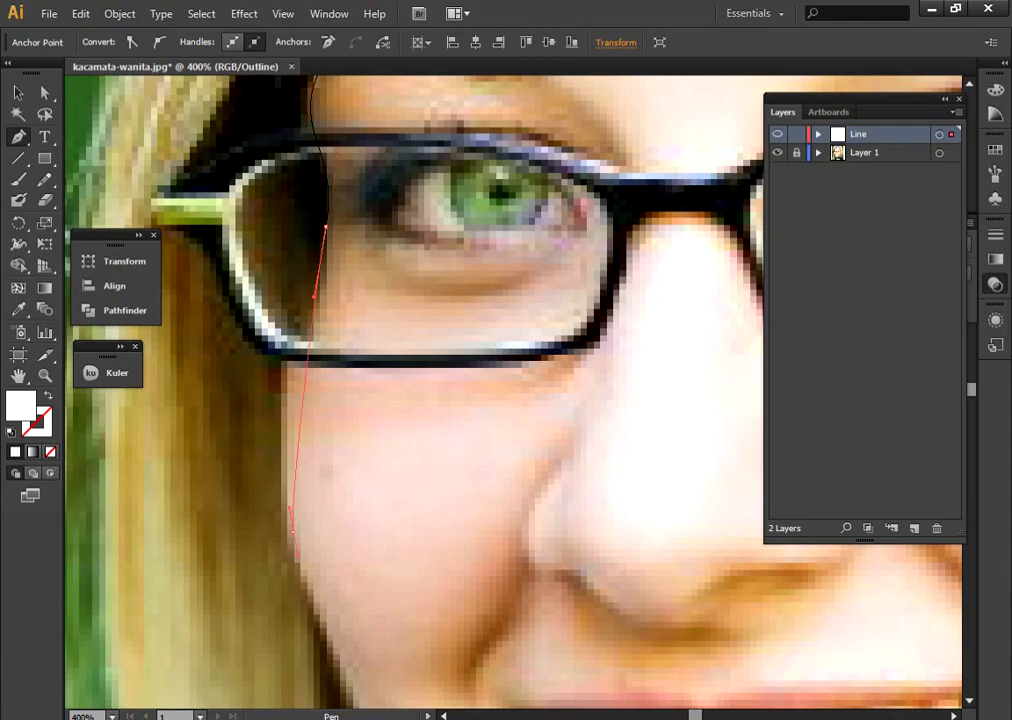
{"action": "mouse_move", "coordinate": [290, 531]}
{"action": "left_mouse_down"}
{"action": "mouse_move", "coordinate": [310, 627]}
{"action": "mouse_move", "coordinate": [270, 432]}
{"action": "left_mouse_up"}
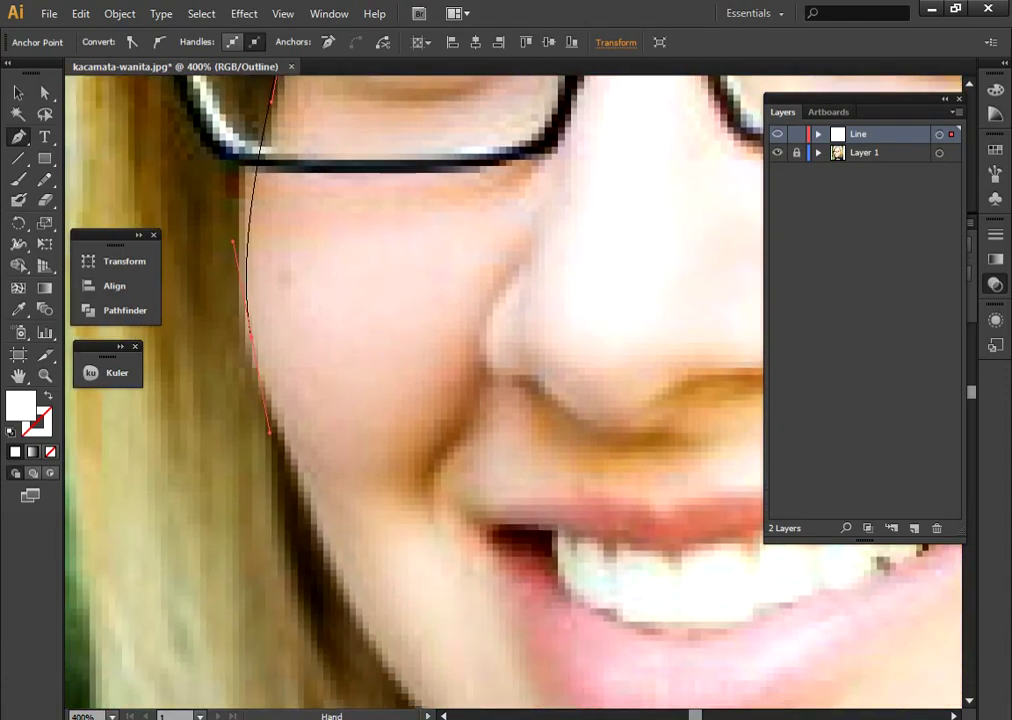
{"action": "mouse_move", "coordinate": [450, 560]}
{"action": "left_mouse_down"}
{"action": "mouse_move", "coordinate": [415, 435]}
{"action": "mouse_move", "coordinate": [260, 160]}
{"action": "left_mouse_up"}
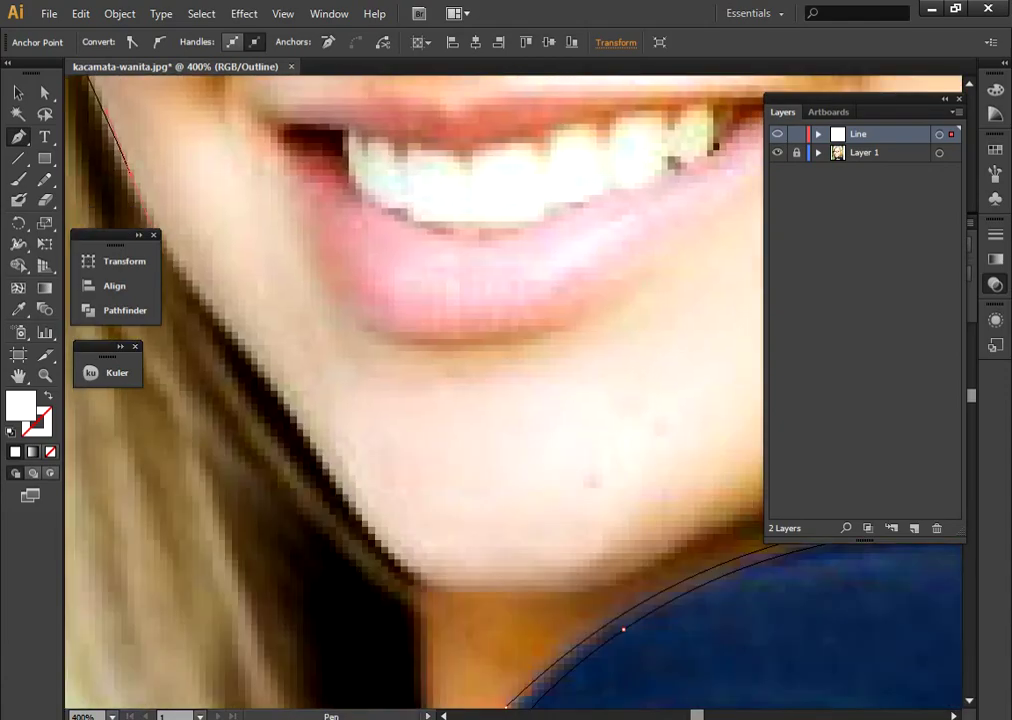
Step: Continue the outline along the jaw and under the chin, joining it to the neck path
{"action": "left_click", "coordinate": [275, 401]}
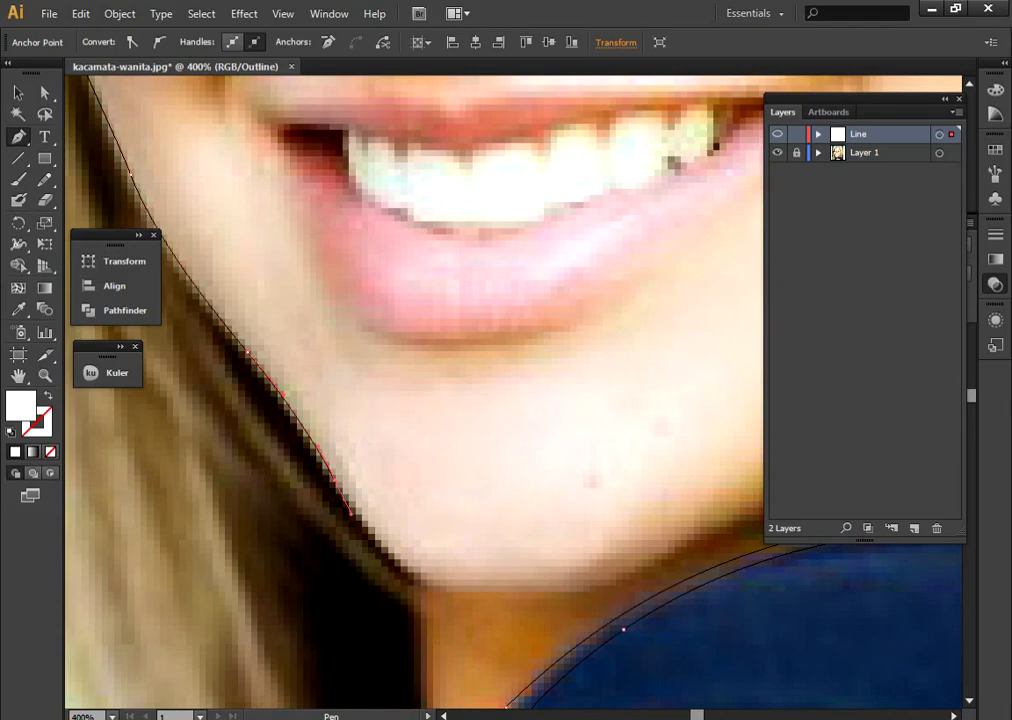
{"action": "left_click_drag", "start_coordinate": [275, 401], "coordinate": [117, 305]}
{"action": "left_click", "coordinate": [351, 496]}
{"action": "mouse_move", "coordinate": [351, 496]}
{"action": "left_mouse_down"}
{"action": "mouse_move", "coordinate": [467, 490]}
{"action": "mouse_move", "coordinate": [331, 542]}
{"action": "left_mouse_up"}
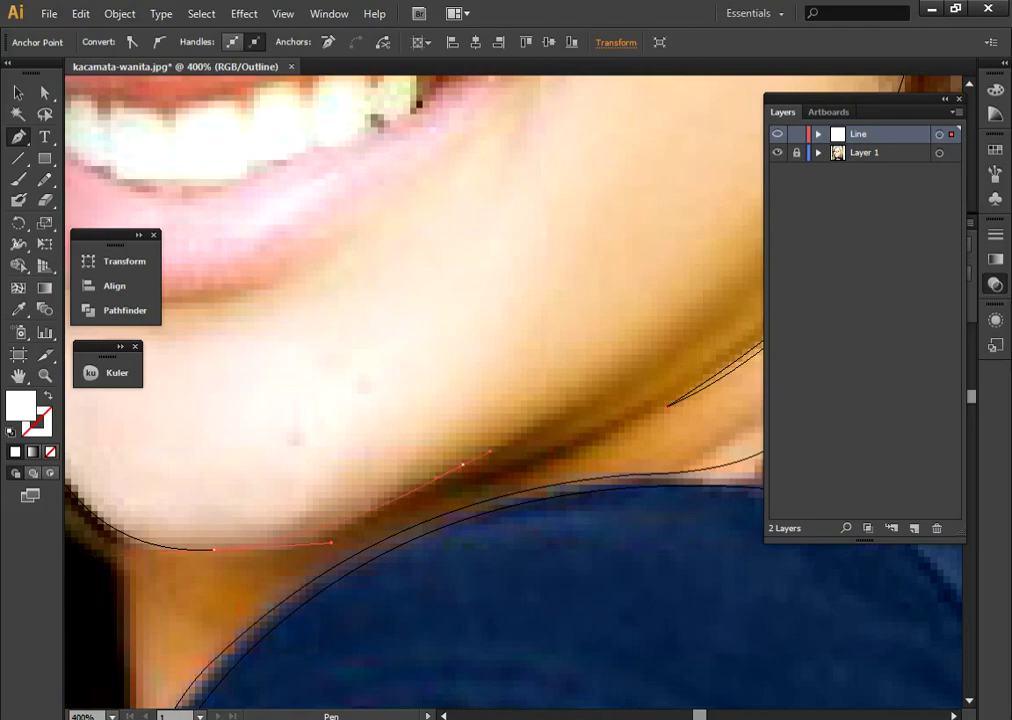
{"action": "left_click_drag", "start_coordinate": [395, 353], "coordinate": [215, 427]}
{"action": "left_click_drag", "start_coordinate": [283, 538], "coordinate": [325, 519]}
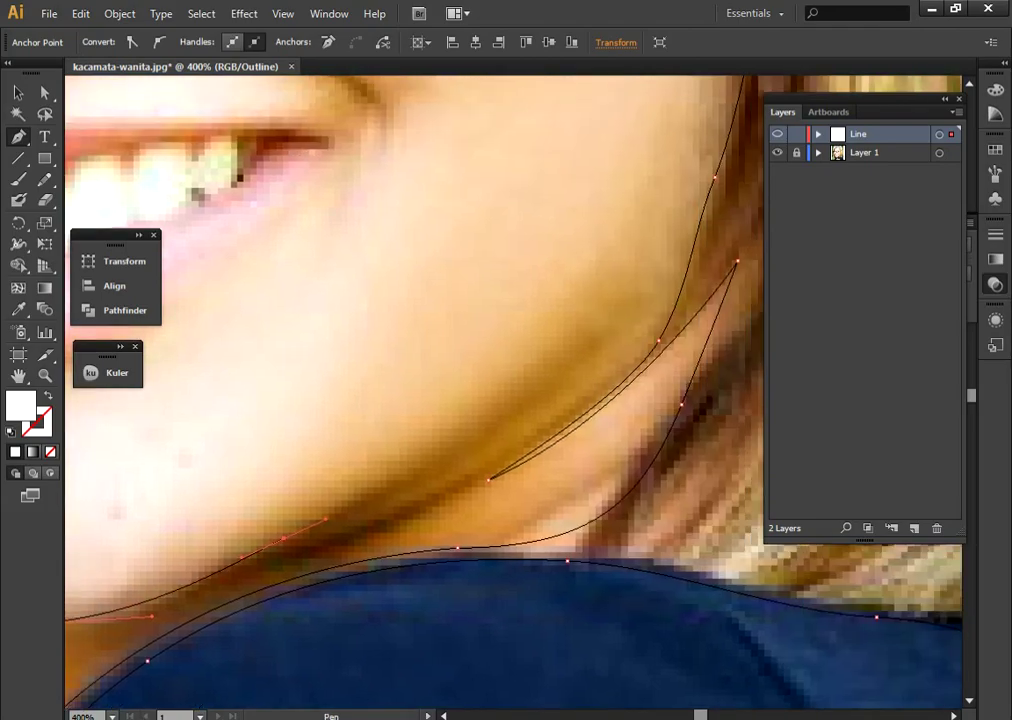
{"action": "left_click_drag", "start_coordinate": [488, 479], "coordinate": [572, 443]}
{"action": "left_click_drag", "start_coordinate": [488, 479], "coordinate": [639, 375]}
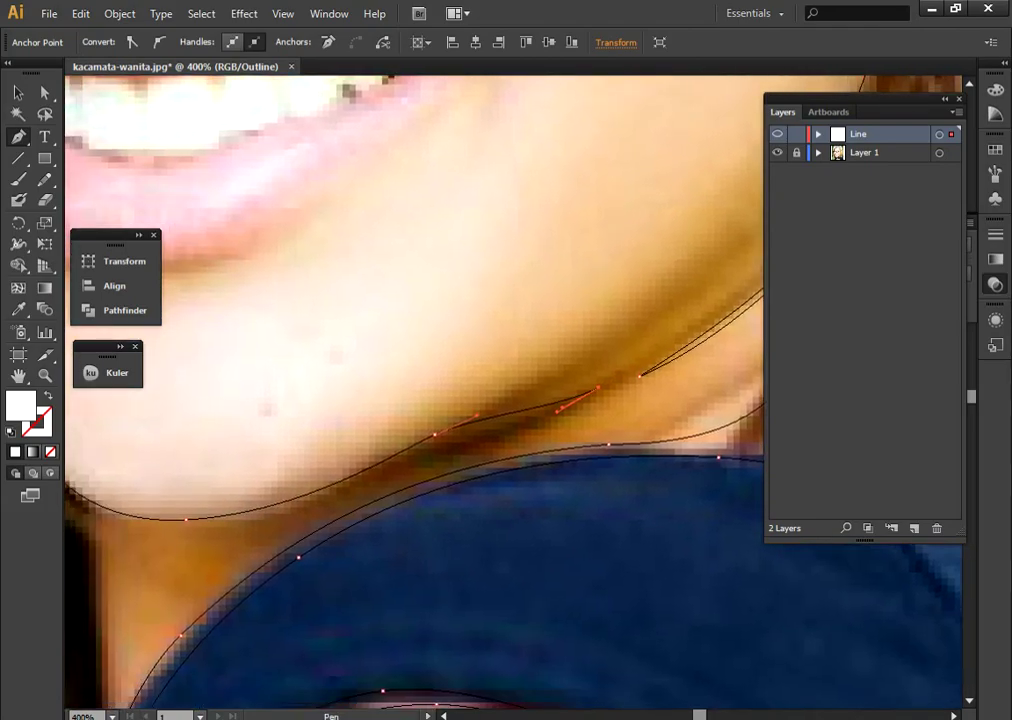
Step: Extend the inner shirt-edge path up the neck to a sharp corner under the chin
{"action": "left_click", "coordinate": [384, 497], "text": "ctrl"}
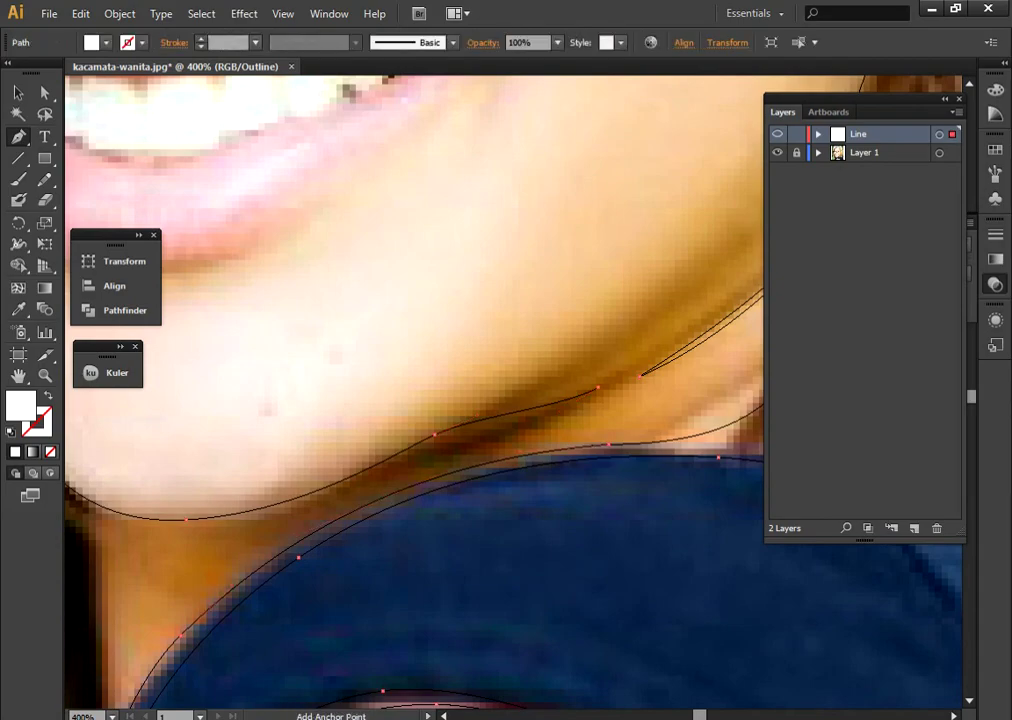
{"action": "left_click_drag", "start_coordinate": [356, 372], "coordinate": [540, 234]}
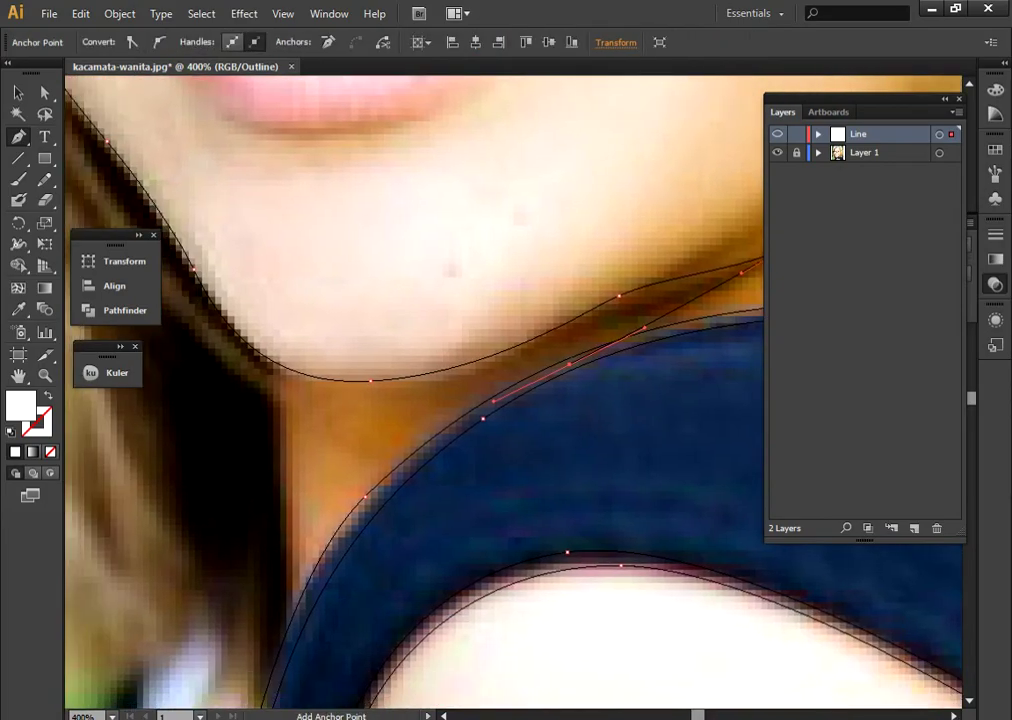
{"action": "left_click_drag", "start_coordinate": [365, 496], "coordinate": [400, 464]}
{"action": "mouse_move", "coordinate": [452, 385]}
{"action": "left_mouse_down"}
{"action": "mouse_move", "coordinate": [486, 363]}
{"action": "mouse_move", "coordinate": [562, 371]}
{"action": "left_mouse_up"}
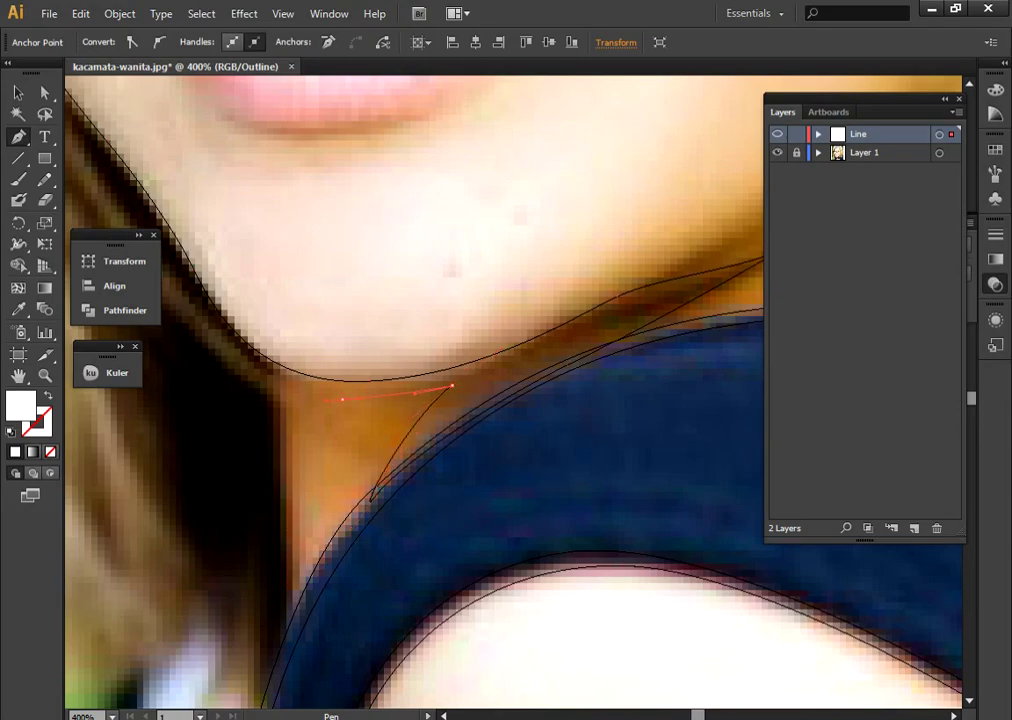
{"action": "left_click_drag", "start_coordinate": [420, 450], "coordinate": [467, 383]}
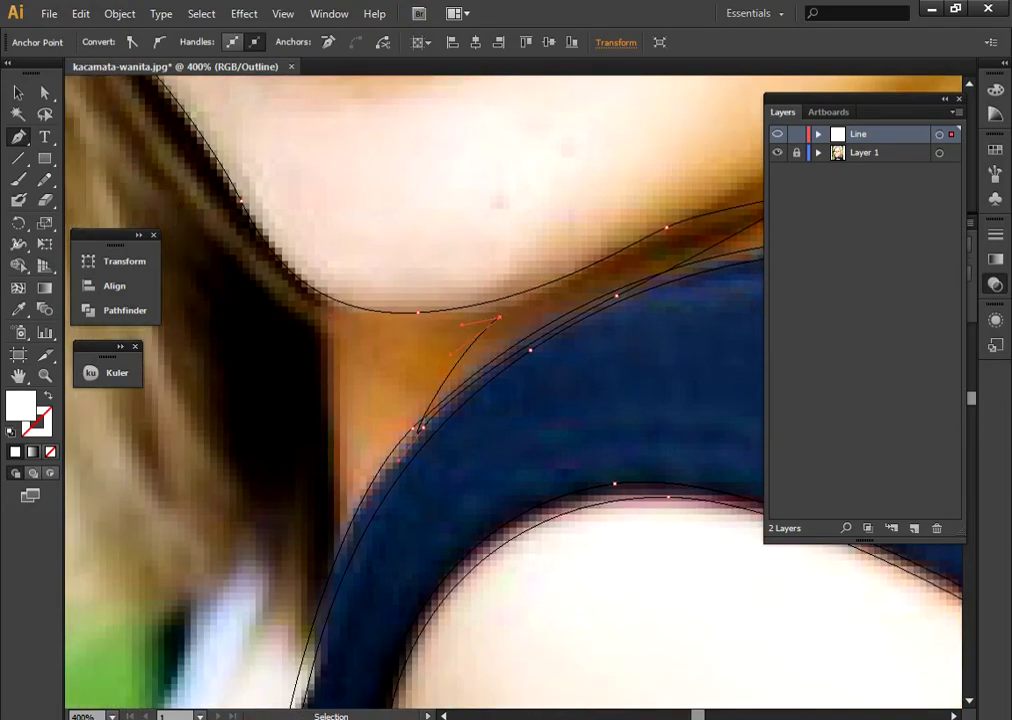
{"action": "left_click", "coordinate": [501, 315], "text": "alt"}
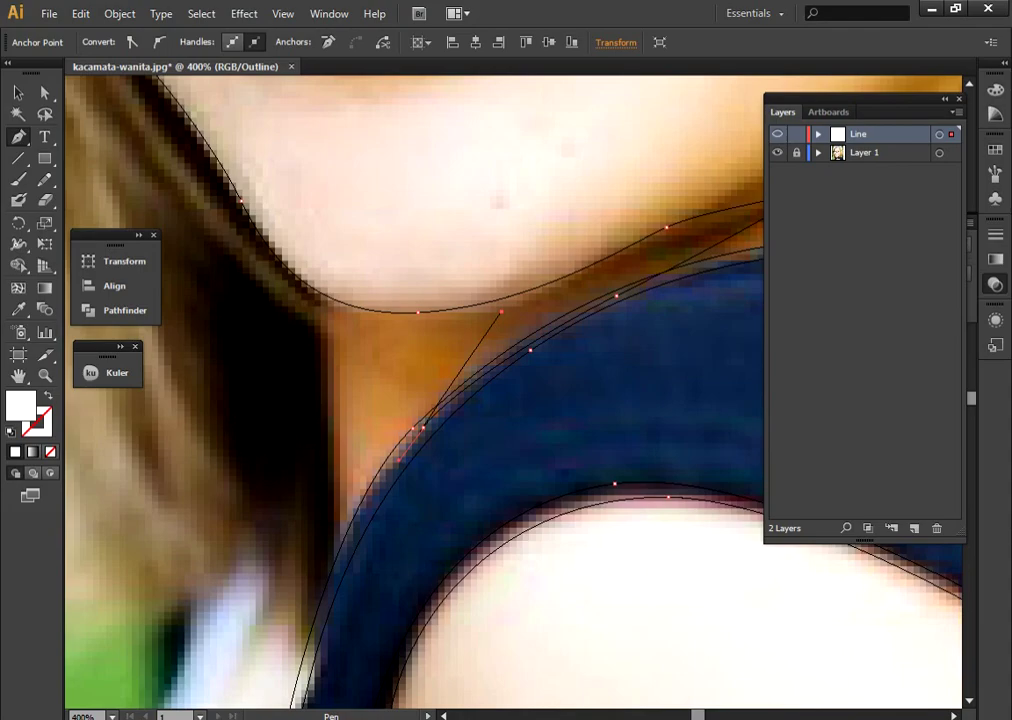
{"action": "left_click_drag", "start_coordinate": [340, 315], "coordinate": [340, 405]}
Step: Draw a thin hair-strand sliver shape rising from the left shoulder
{"action": "scroll", "coordinate": [436, 585], "scroll_direction": "down", "scroll_amount": 2}
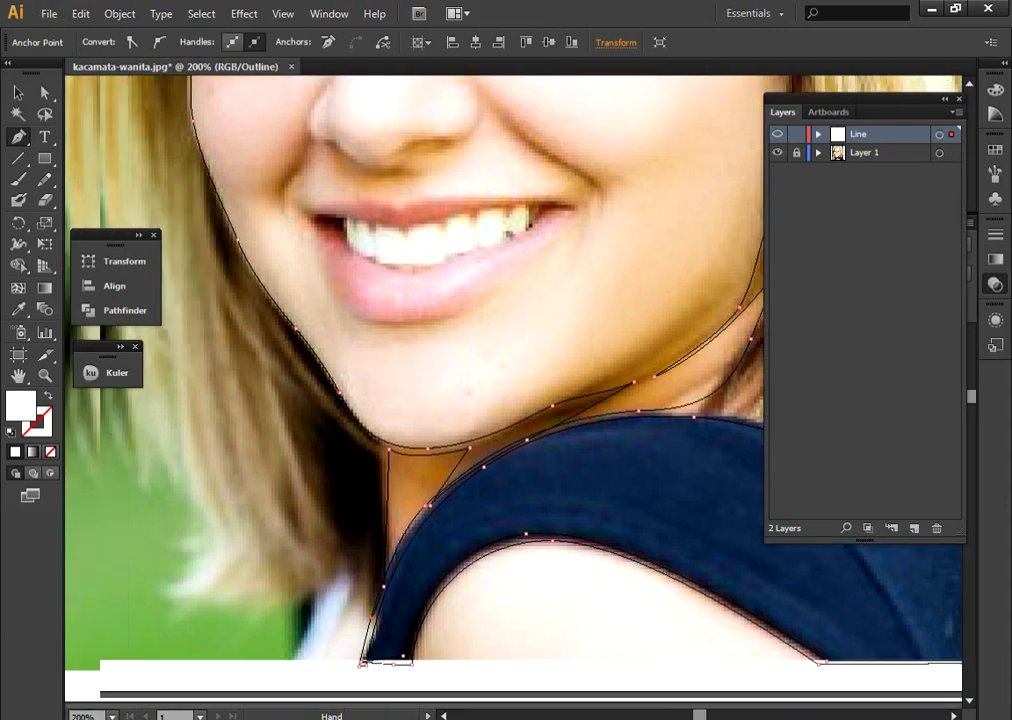
{"action": "left_click_drag", "start_coordinate": [400, 400], "coordinate": [560, 388]}
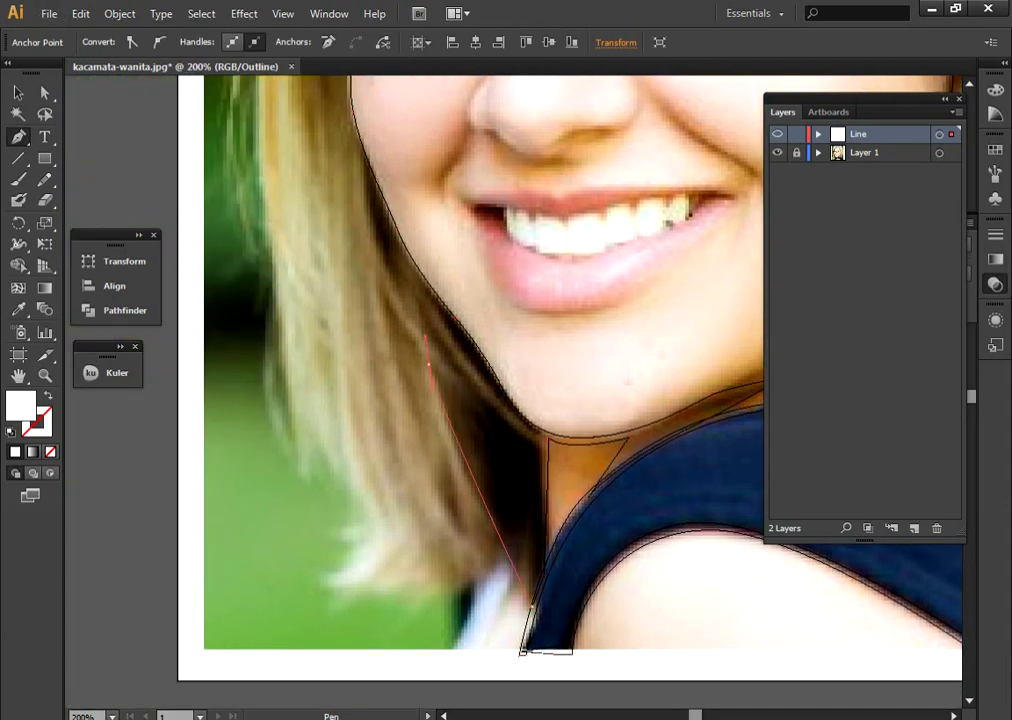
{"action": "mouse_move", "coordinate": [430, 366]}
{"action": "left_mouse_down"}
{"action": "mouse_move", "coordinate": [449, 465]}
{"action": "mouse_move", "coordinate": [340, 350]}
{"action": "left_mouse_up"}
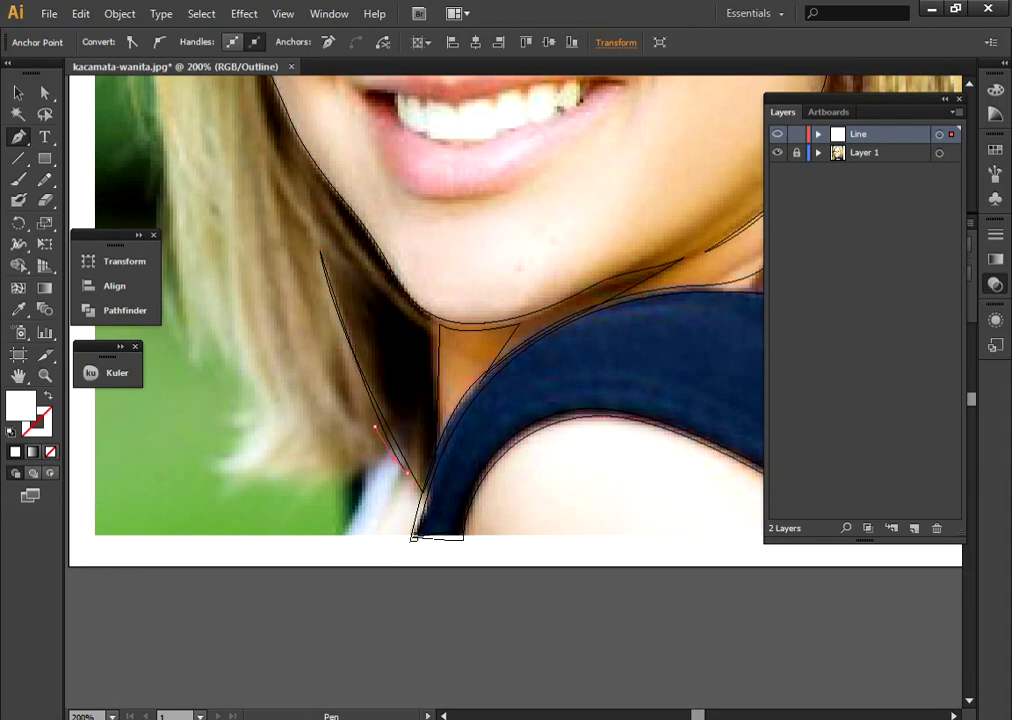
{"action": "mouse_move", "coordinate": [383, 475]}
{"action": "left_mouse_down"}
{"action": "mouse_move", "coordinate": [407, 511]}
{"action": "mouse_move", "coordinate": [410, 564]}
{"action": "left_mouse_up"}
{"action": "key", "text": "ctrl+a"}
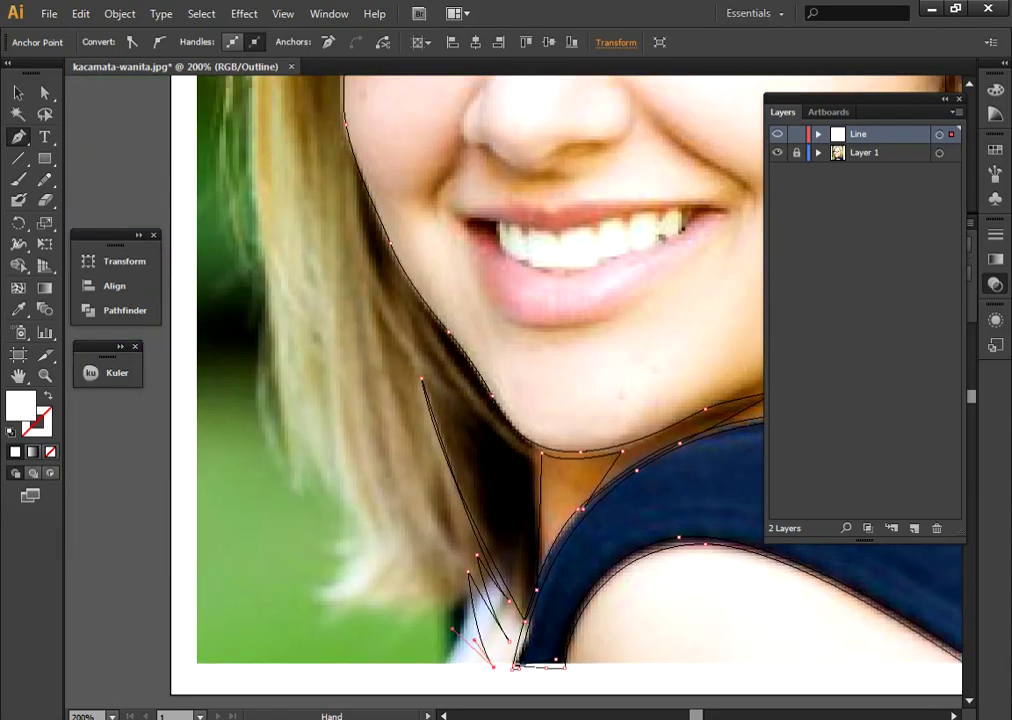
{"action": "left_click_drag", "start_coordinate": [345, 405], "coordinate": [343, 460]}
{"action": "left_click", "coordinate": [493, 665]}
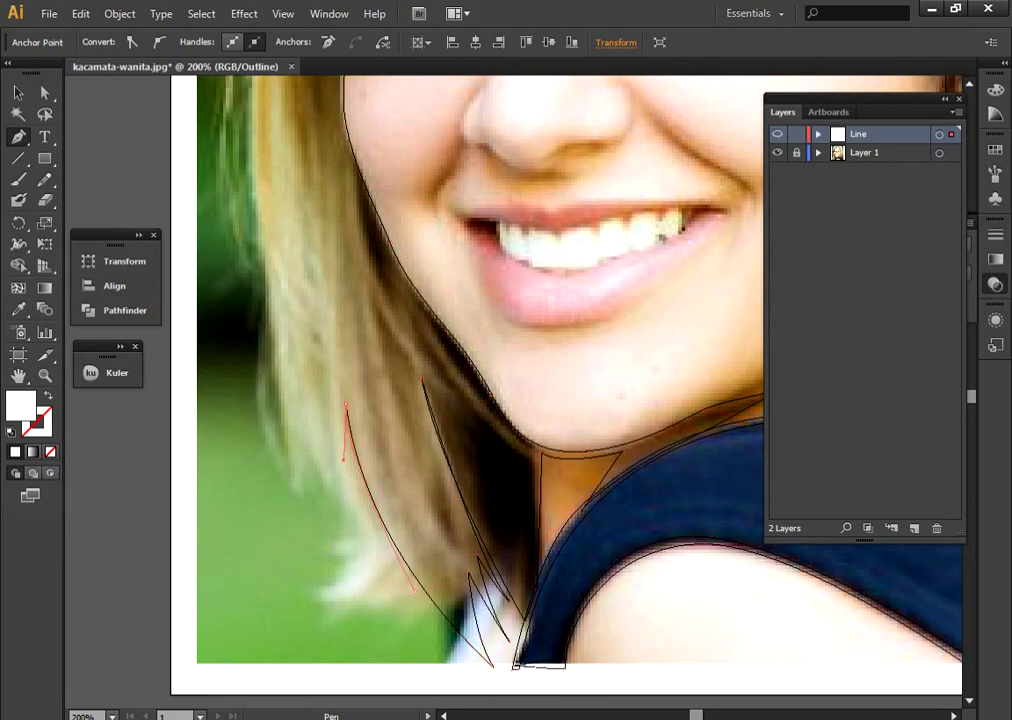
Step: Start a new path tracing the left hair edge up beside the glasses
{"action": "left_click", "coordinate": [347, 491]}
{"action": "left_click_drag", "start_coordinate": [380, 574], "coordinate": [415, 591]}
{"action": "mouse_move", "coordinate": [280, 365]}
{"action": "left_mouse_down"}
{"action": "mouse_move", "coordinate": [290, 420]}
{"action": "mouse_move", "coordinate": [372, 548]}
{"action": "left_mouse_up"}
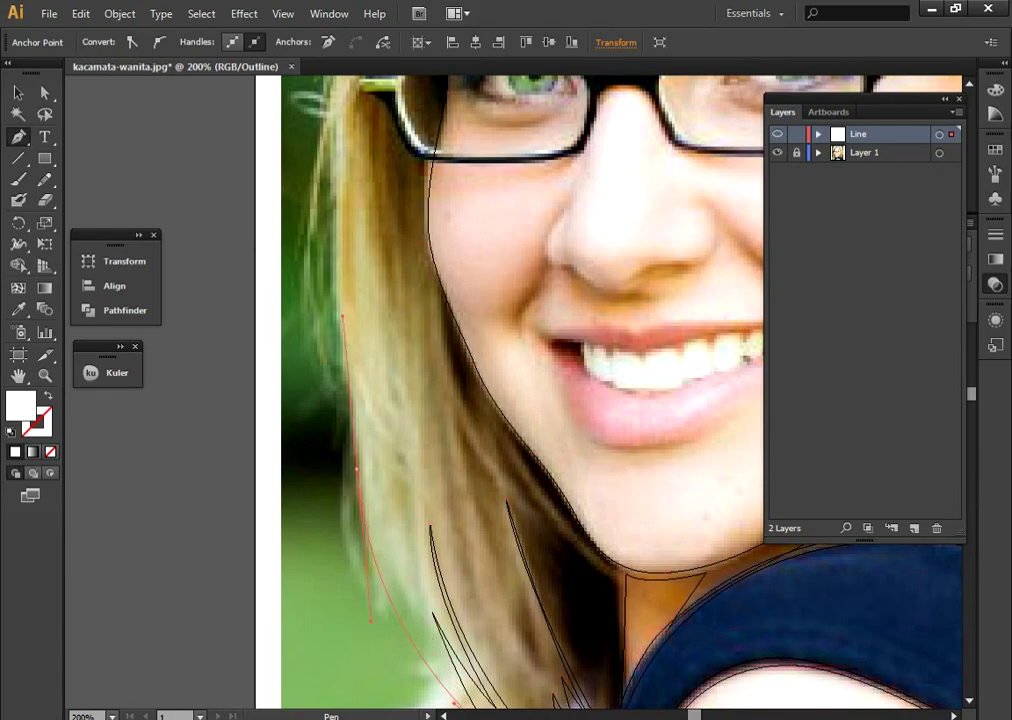
{"action": "left_click_drag", "start_coordinate": [355, 468], "coordinate": [400, 628]}
{"action": "left_click_drag", "start_coordinate": [376, 290], "coordinate": [379, 236]}
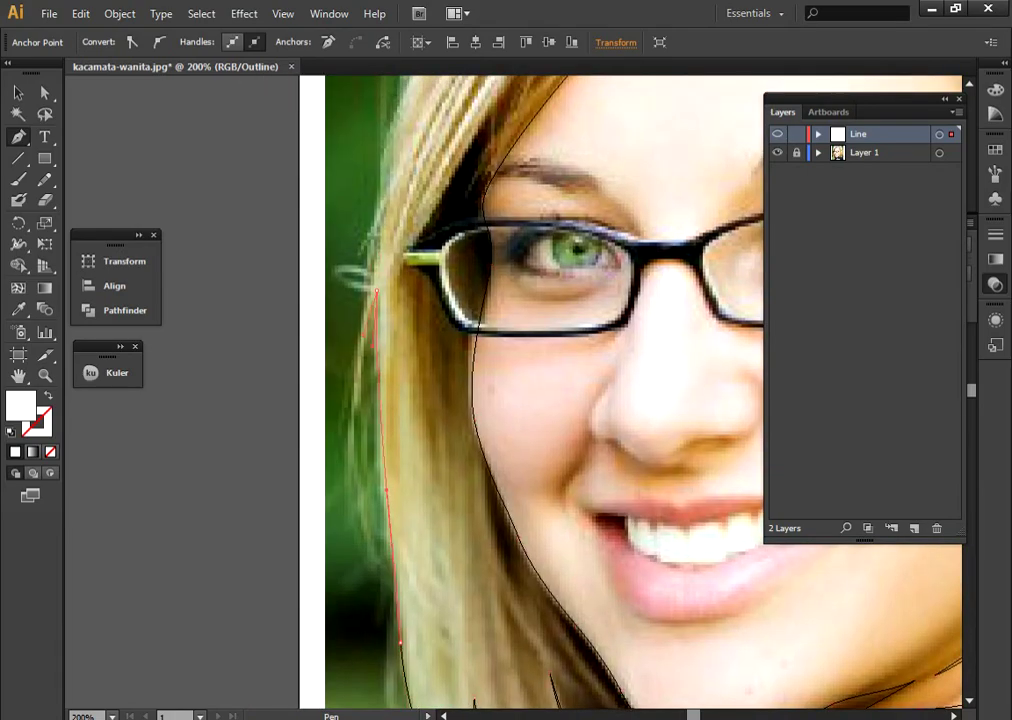
{"action": "left_click_drag", "start_coordinate": [376, 290], "coordinate": [386, 577]}
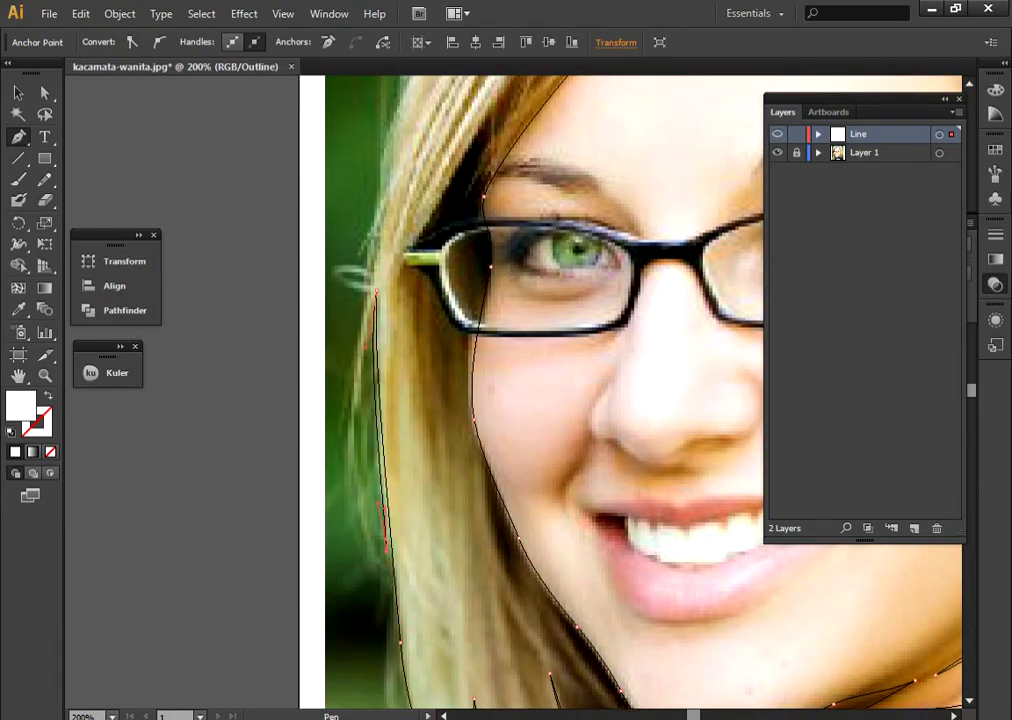
{"action": "left_click_drag", "start_coordinate": [366, 246], "coordinate": [372, 155]}
Step: Curve the hair-edge path over the top of the hair and close it at its start
{"action": "scroll", "coordinate": [450, 400], "scroll_direction": "up", "scroll_amount": 8}
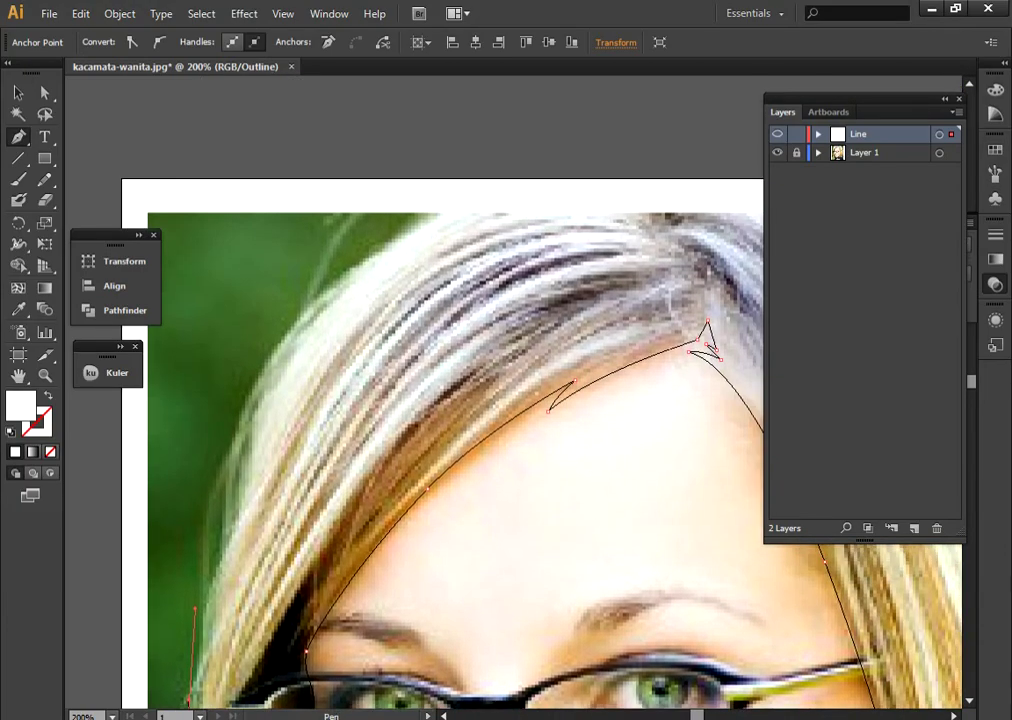
{"action": "mouse_move", "coordinate": [471, 208]}
{"action": "left_mouse_down"}
{"action": "mouse_move", "coordinate": [537, 201]}
{"action": "mouse_move", "coordinate": [252, 170]}
{"action": "left_mouse_up"}
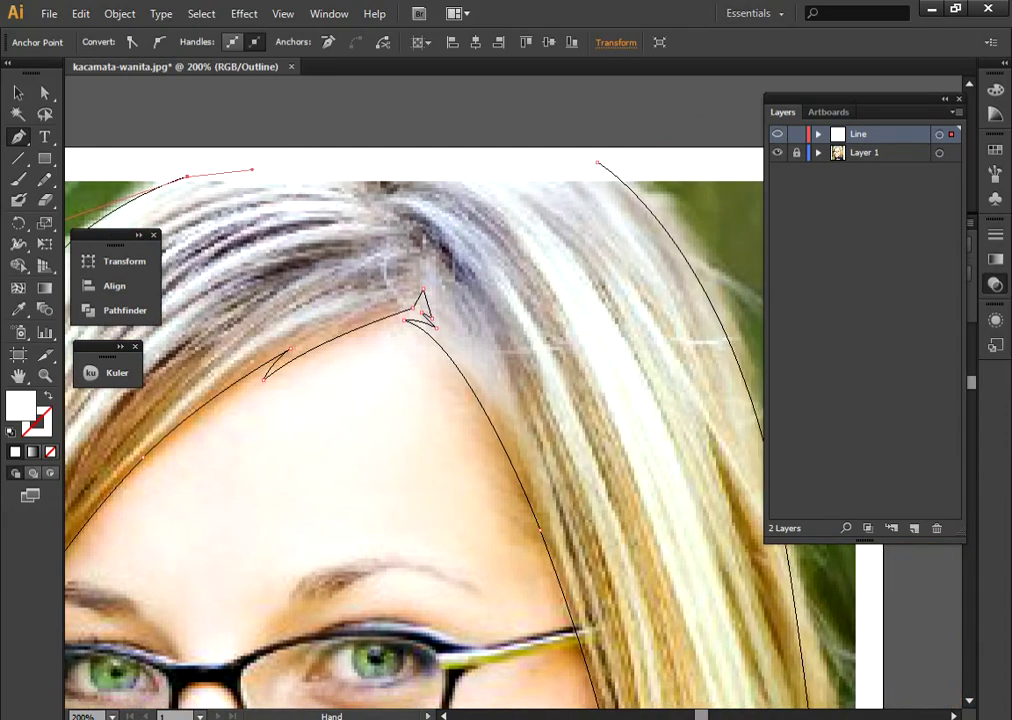
{"action": "left_click", "coordinate": [597, 162]}
{"action": "key", "text": "ctrl+minus"}
{"action": "key", "text": "ctrl+minus"}
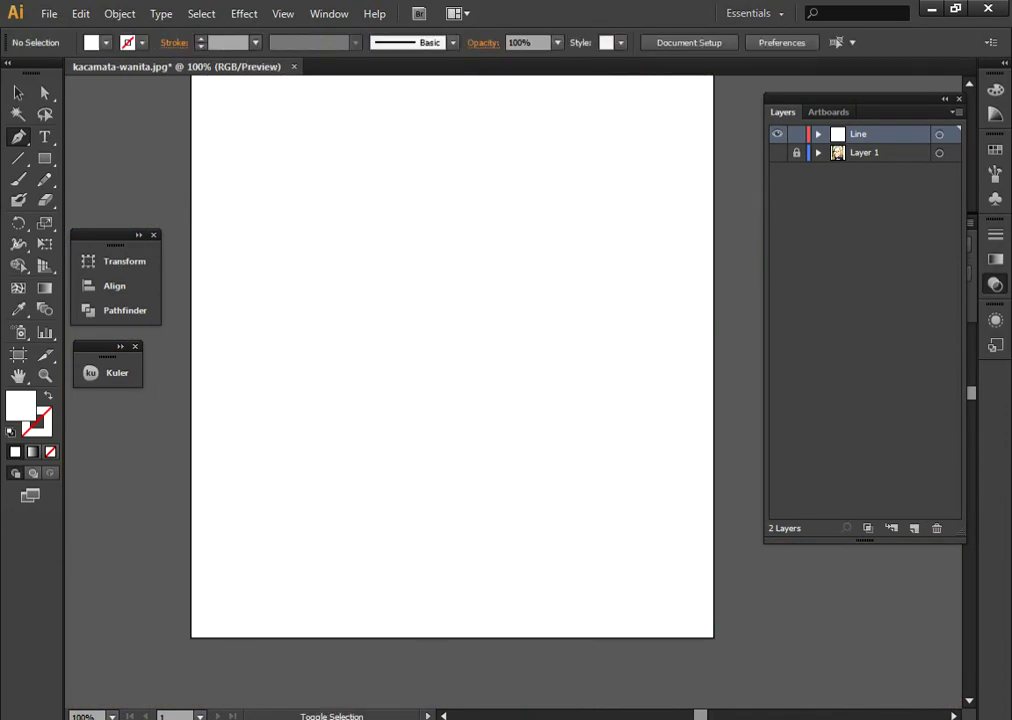
Step: Fill all the drawn shapes with dark red #330000
{"action": "key", "text": "ctrl+a"}
{"action": "left_click", "coordinate": [92, 42]}
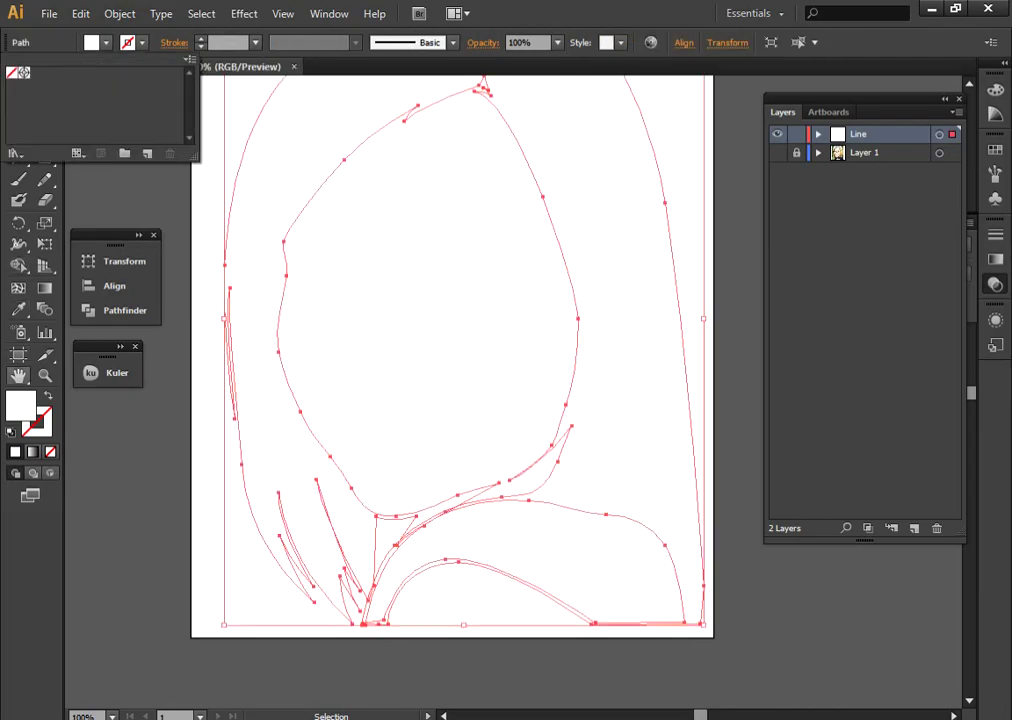
{"action": "key", "text": "Escape"}
{"action": "double_click", "coordinate": [20, 405]}
{"action": "left_click_drag", "start_coordinate": [725, 375], "coordinate": [768, 445]}
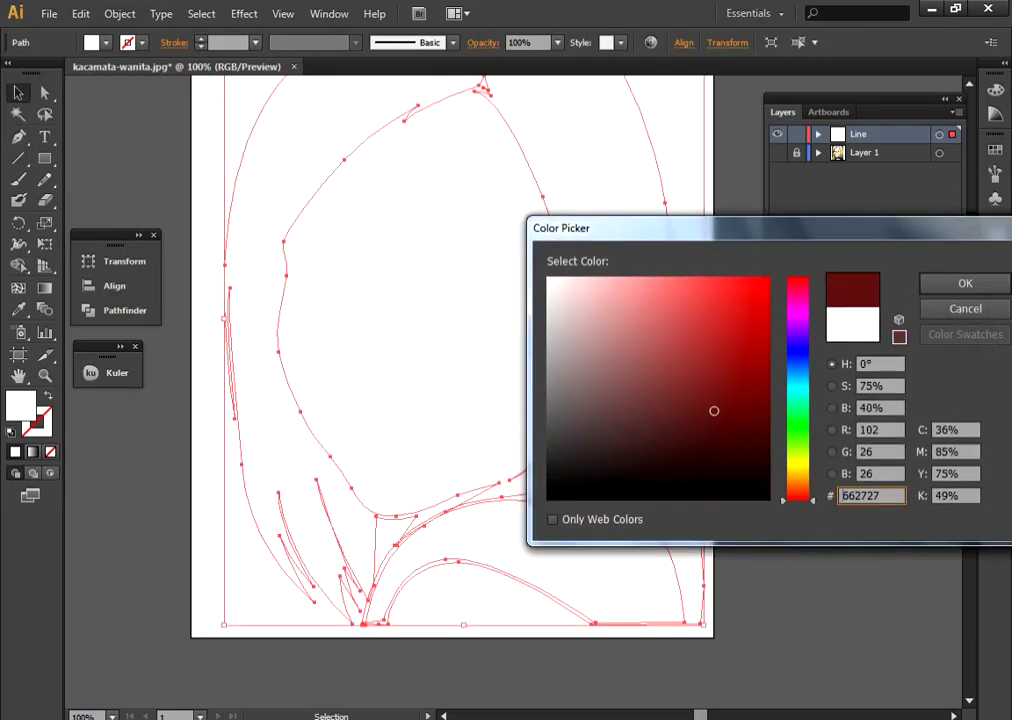
{"action": "type", "text": "330000"}
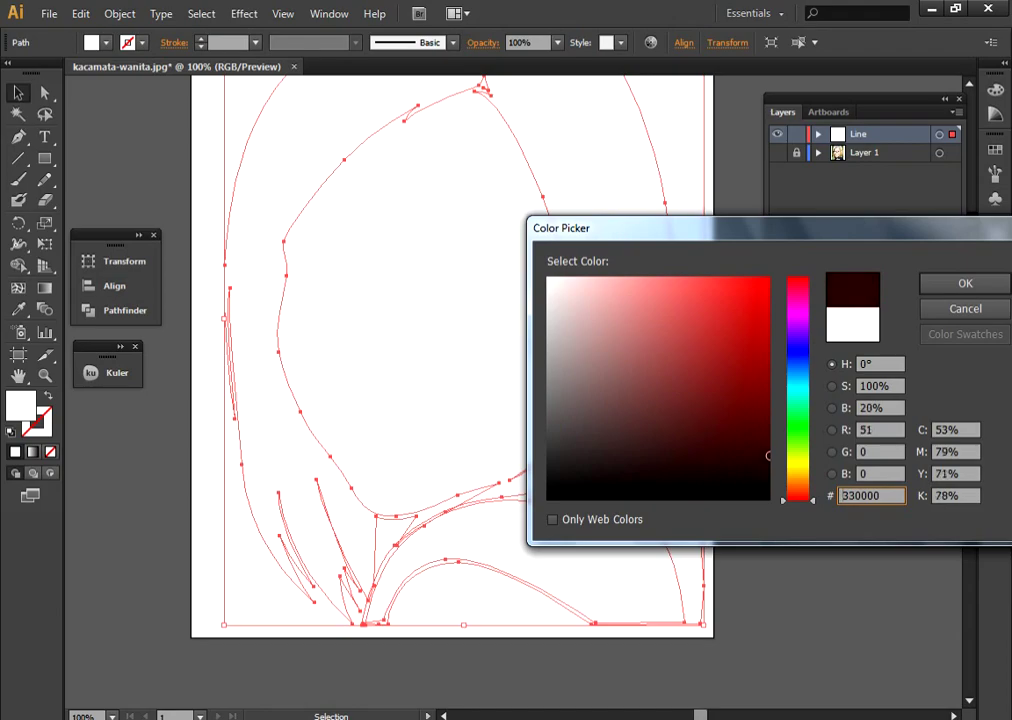
{"action": "key", "text": "Return"}
Step: Deselect, return to 100%, show the reference photo layer and switch to Outline view
{"action": "key", "text": "ctrl+shift+a"}
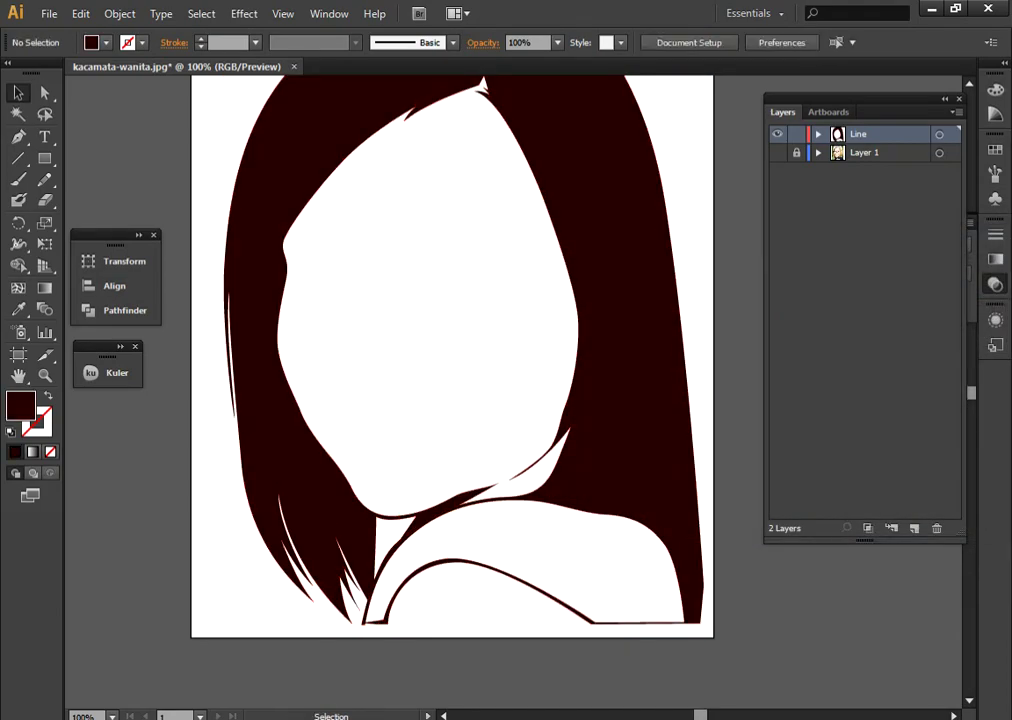
{"action": "key", "text": "ctrl+minus"}
{"action": "key", "text": "ctrl+equal"}
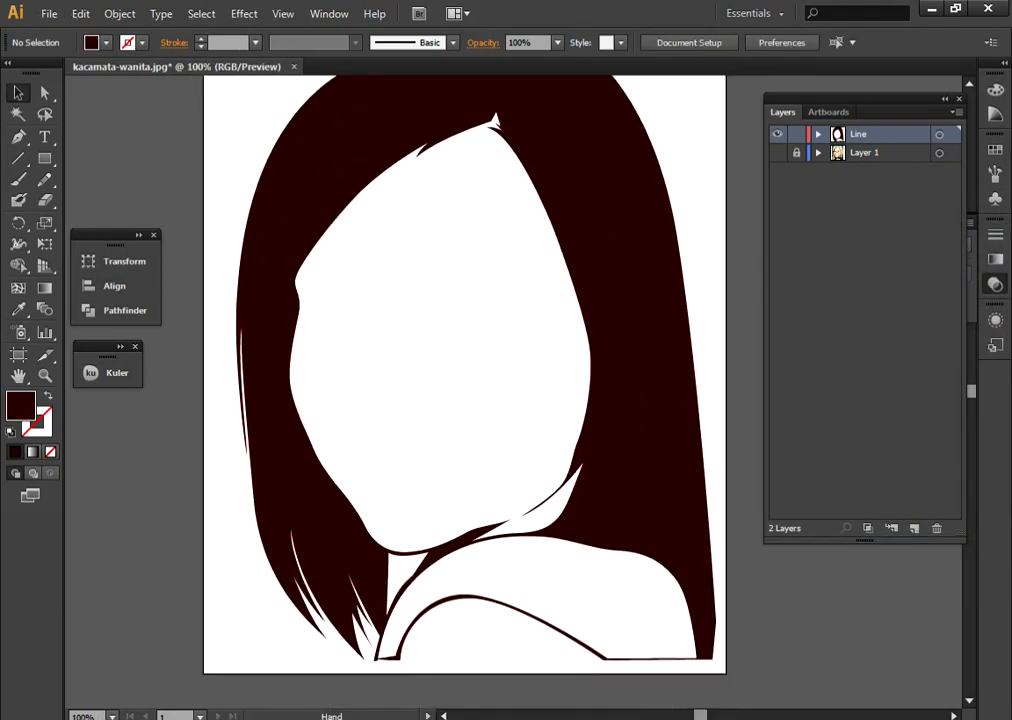
{"action": "left_click", "coordinate": [777, 152]}
{"action": "key", "text": "ctrl+y"}
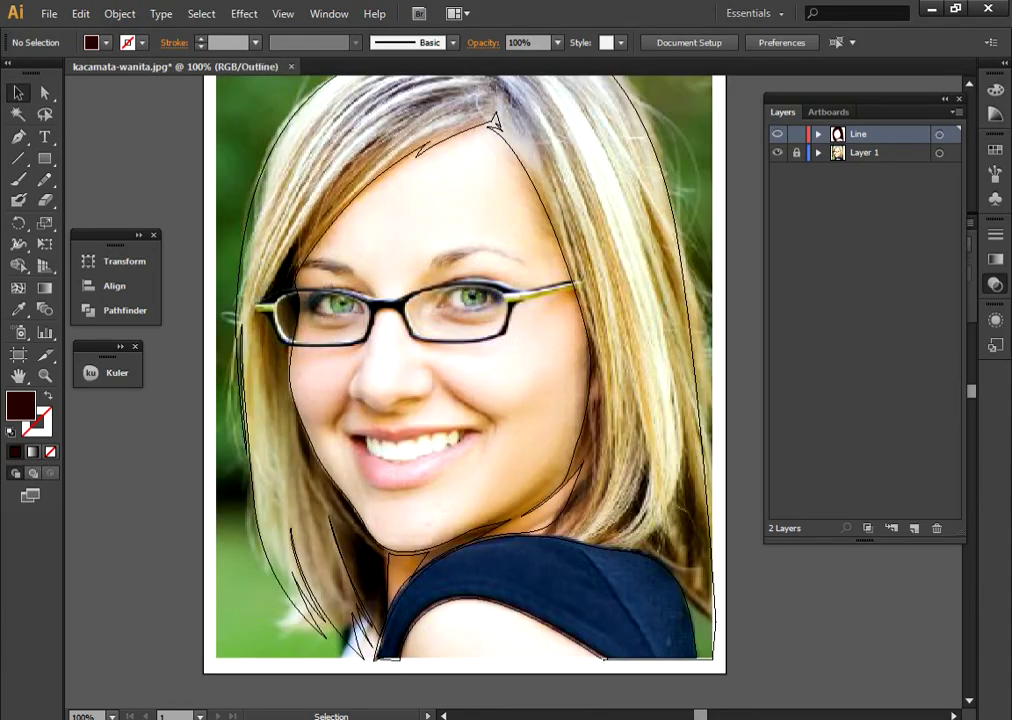
Step: Trace the first eyebrow as a closed curved Pen outline
{"action": "key", "text": "p"}
{"action": "scroll", "coordinate": [520, 253], "scroll_direction": "up", "scroll_amount": 1}
{"action": "scroll", "coordinate": [520, 253], "scroll_direction": "up", "scroll_amount": 1}
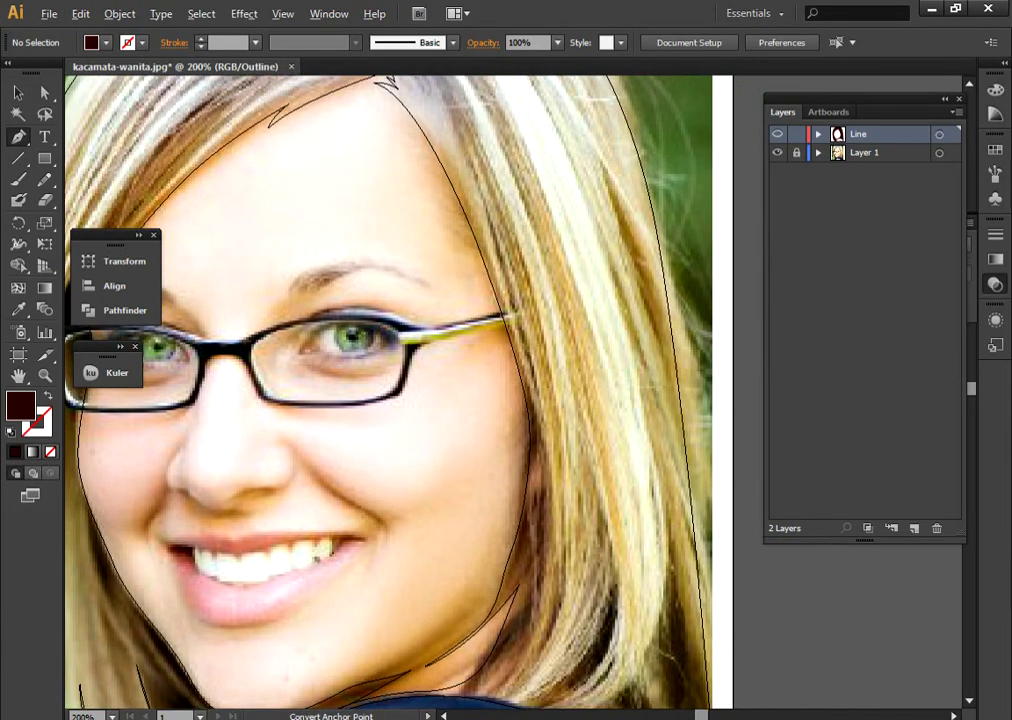
{"action": "scroll", "coordinate": [520, 253], "scroll_direction": "up", "scroll_amount": 1}
{"action": "left_click", "coordinate": [271, 307]}
{"action": "left_click_drag", "start_coordinate": [531, 291], "coordinate": [588, 292]}
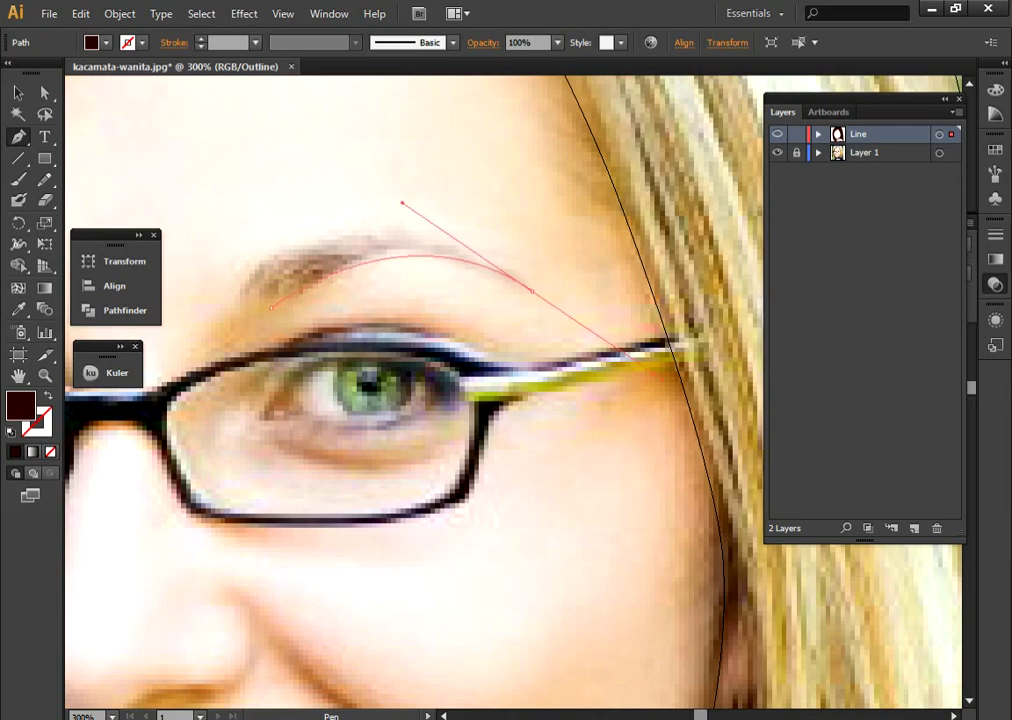
{"action": "mouse_move", "coordinate": [227, 305]}
{"action": "left_mouse_down"}
{"action": "mouse_move", "coordinate": [133, 428]}
{"action": "mouse_move", "coordinate": [227, 305]}
{"action": "left_mouse_up"}
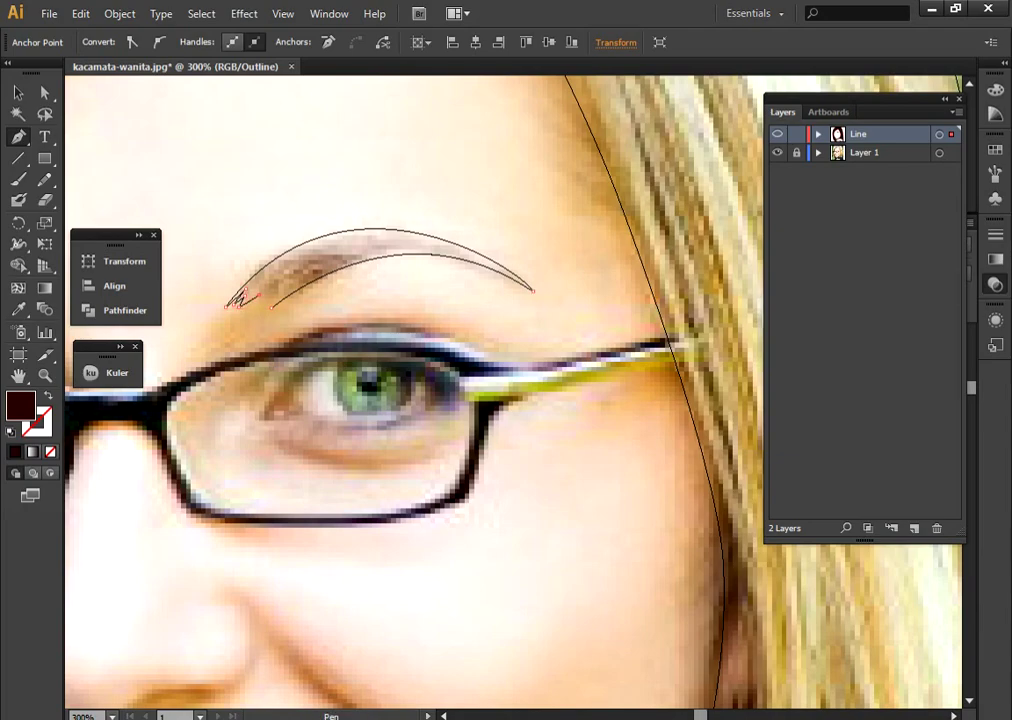
{"action": "key", "text": "ctrl+shift+a"}
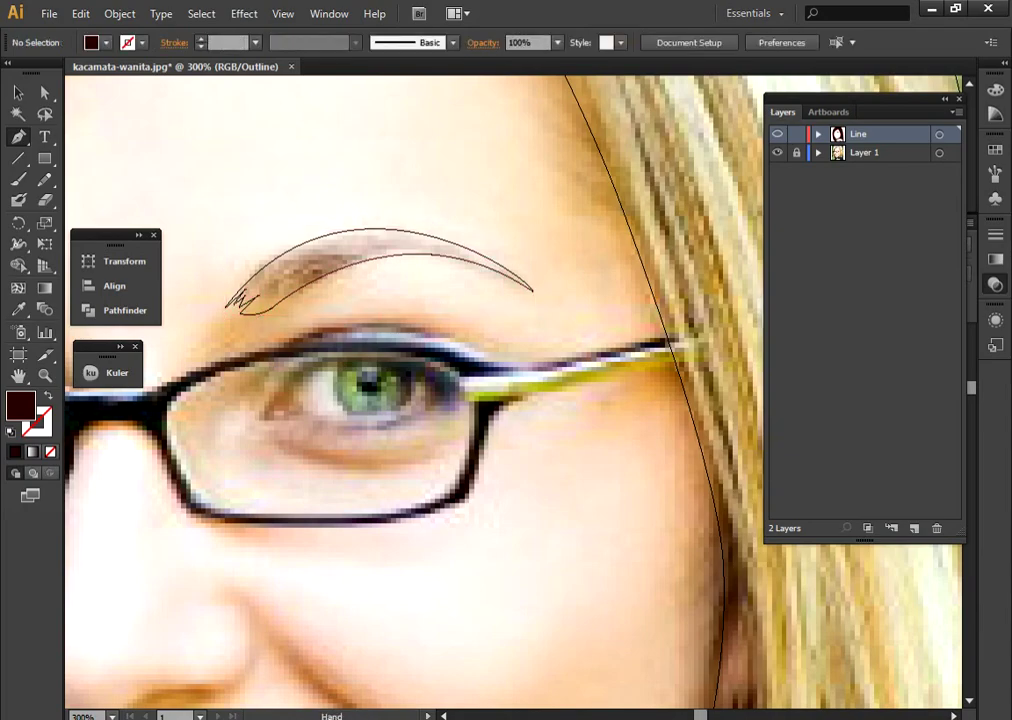
Step: Trace the second eyebrow with a sharp outer point
{"action": "left_click_drag", "start_coordinate": [420, 400], "coordinate": [590, 445]}
{"action": "left_click", "coordinate": [453, 324]}
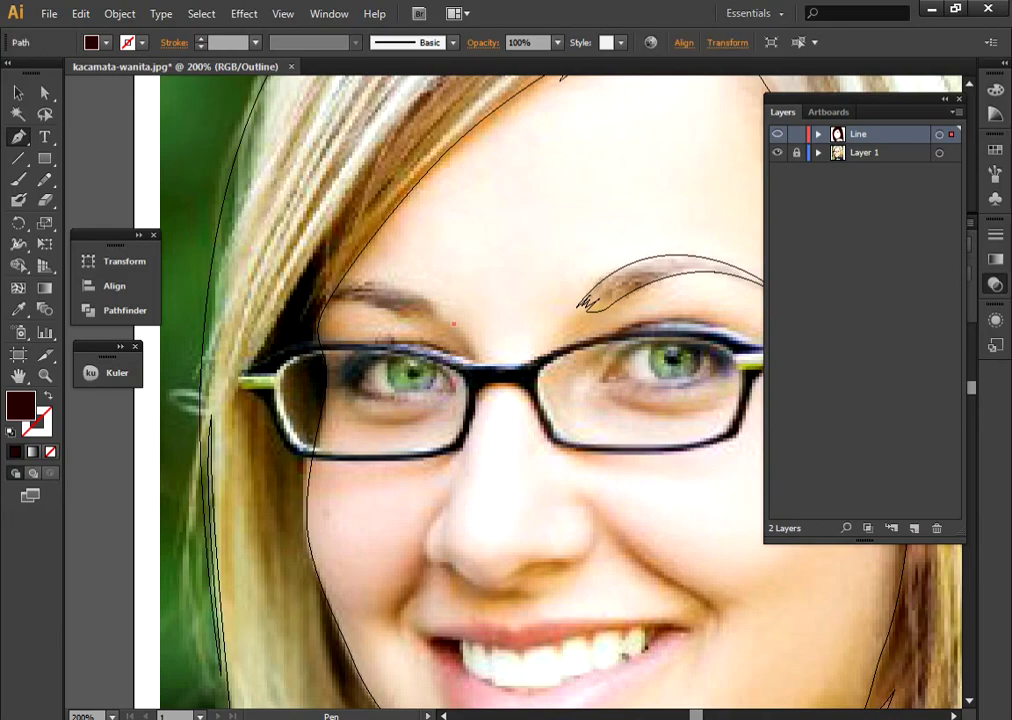
{"action": "left_click_drag", "start_coordinate": [318, 291], "coordinate": [257, 318]}
{"action": "left_click", "coordinate": [318, 294]}
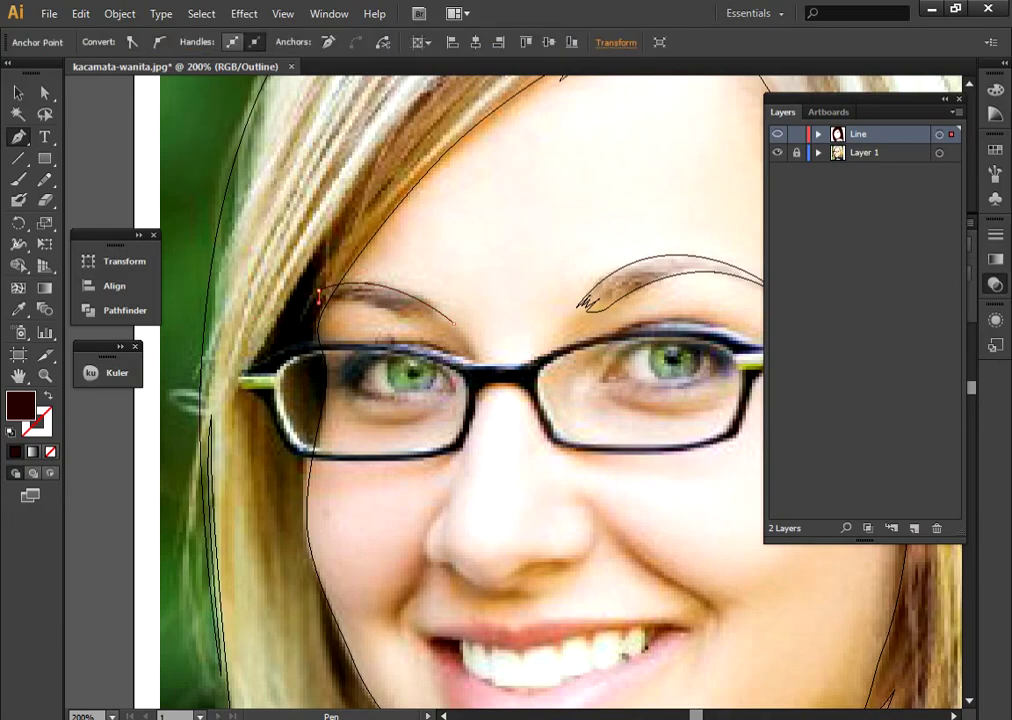
{"action": "key", "text": "ctrl+shift+a"}
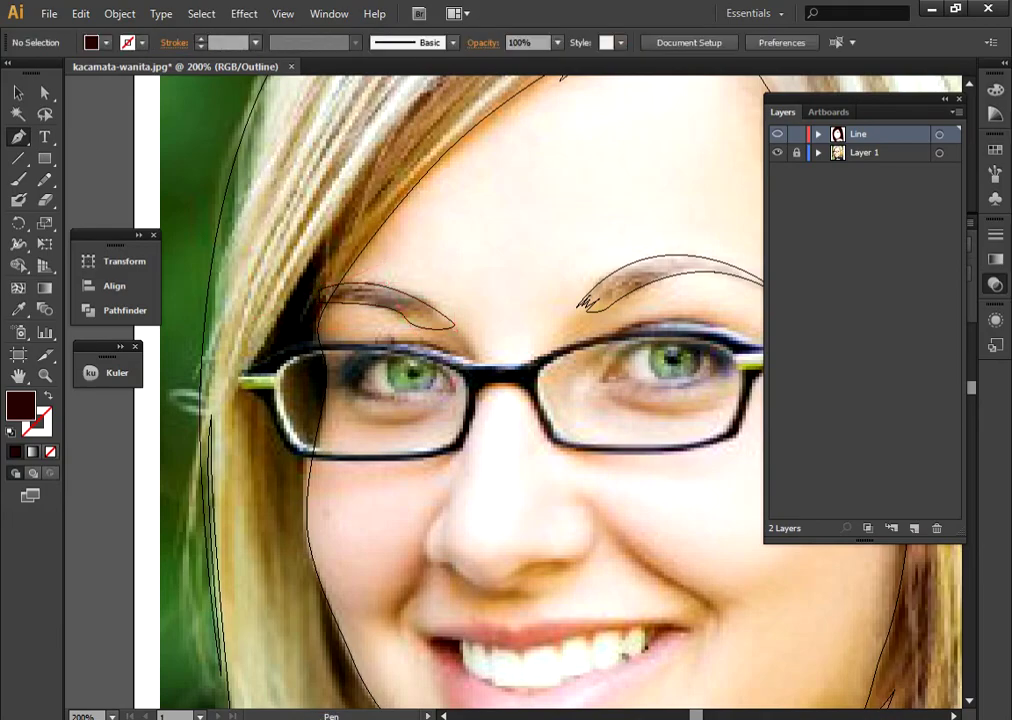
{"action": "mouse_move", "coordinate": [350, 300]}
{"action": "left_mouse_down"}
{"action": "mouse_move", "coordinate": [327, 220]}
{"action": "mouse_move", "coordinate": [257, 110]}
{"action": "left_mouse_up"}
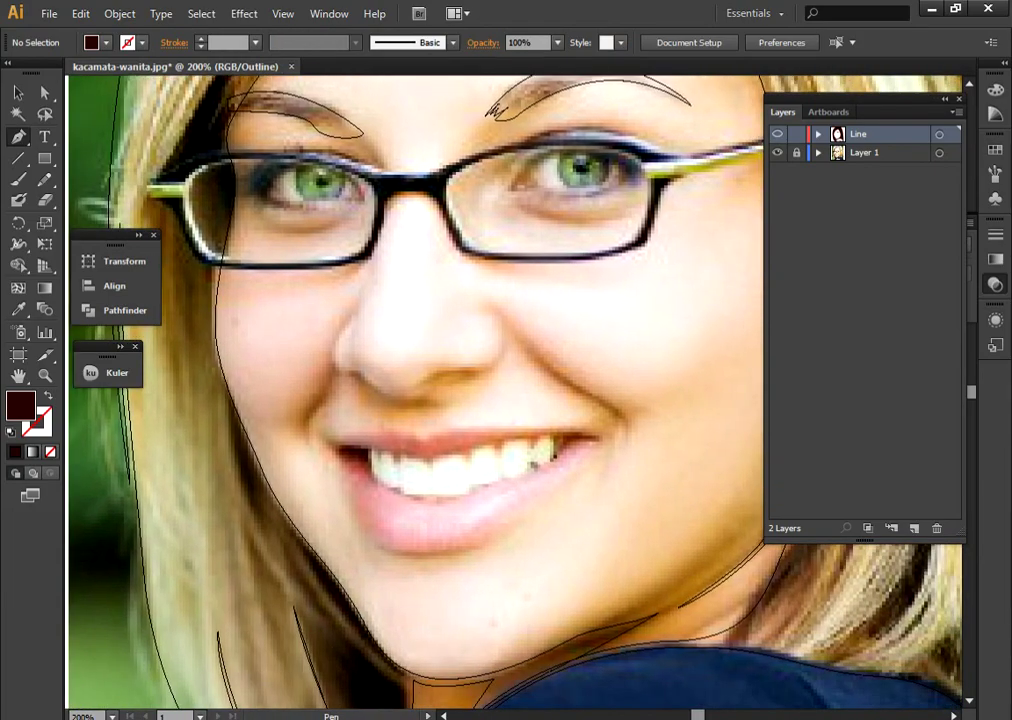
Step: Hide the panels and start the nose outline along the right nostril and its base
{"action": "key", "text": "Tab"}
{"action": "key", "text": "ctrl+plus"}
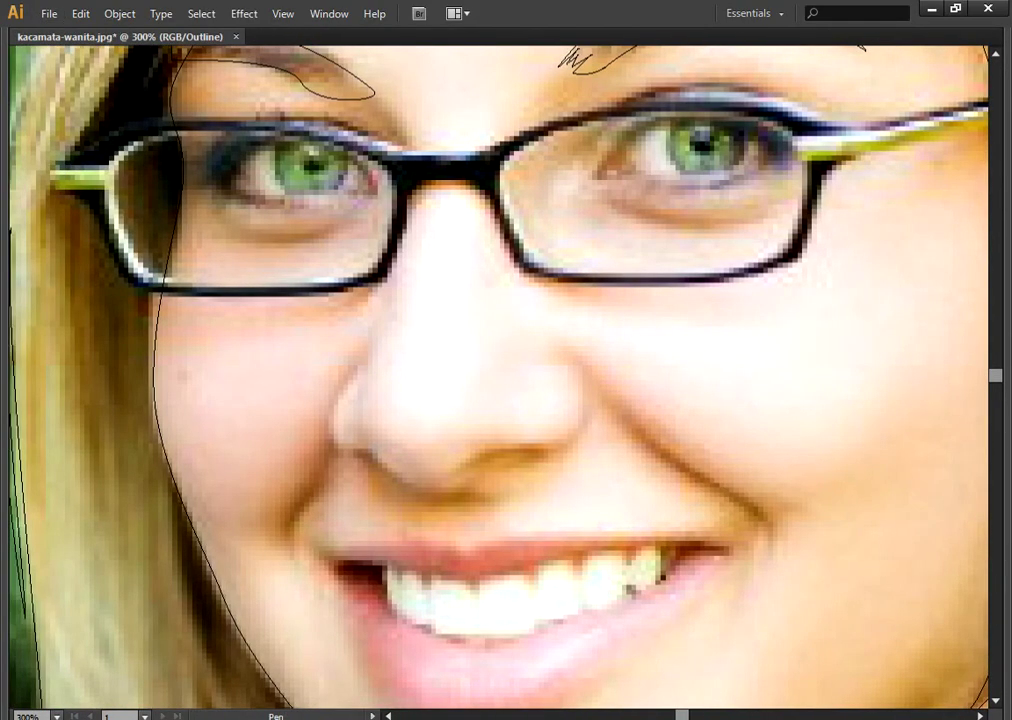
{"action": "key", "text": "ctrl+plus"}
{"action": "left_click", "coordinate": [583, 416]}
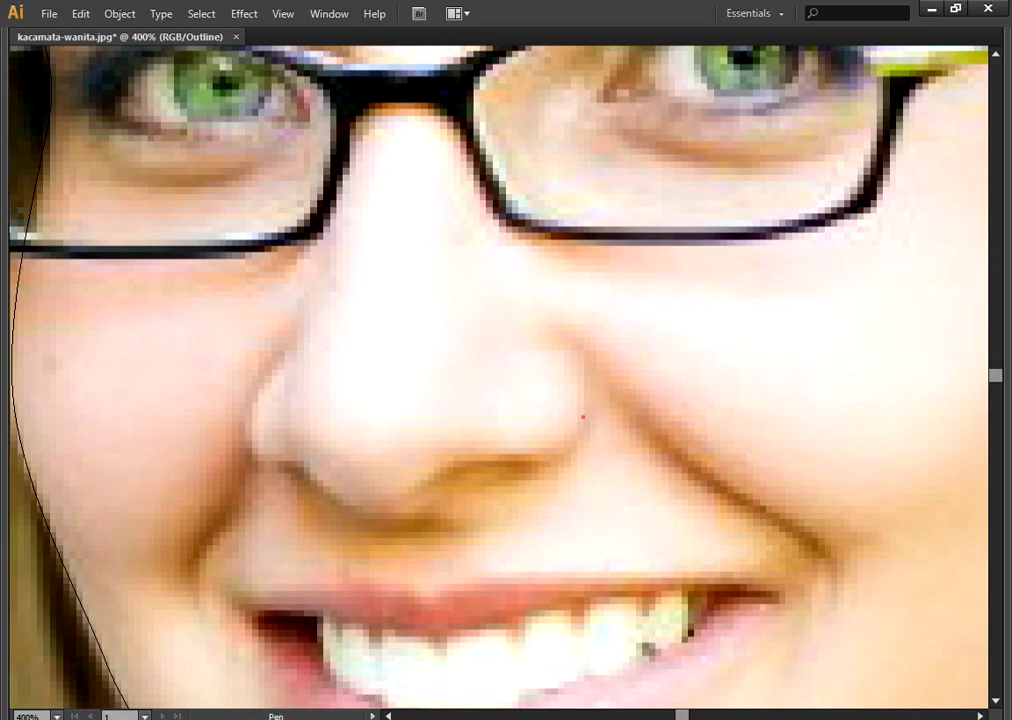
{"action": "left_click_drag", "start_coordinate": [533, 459], "coordinate": [493, 459]}
{"action": "key", "text": "ctrl+plus"}
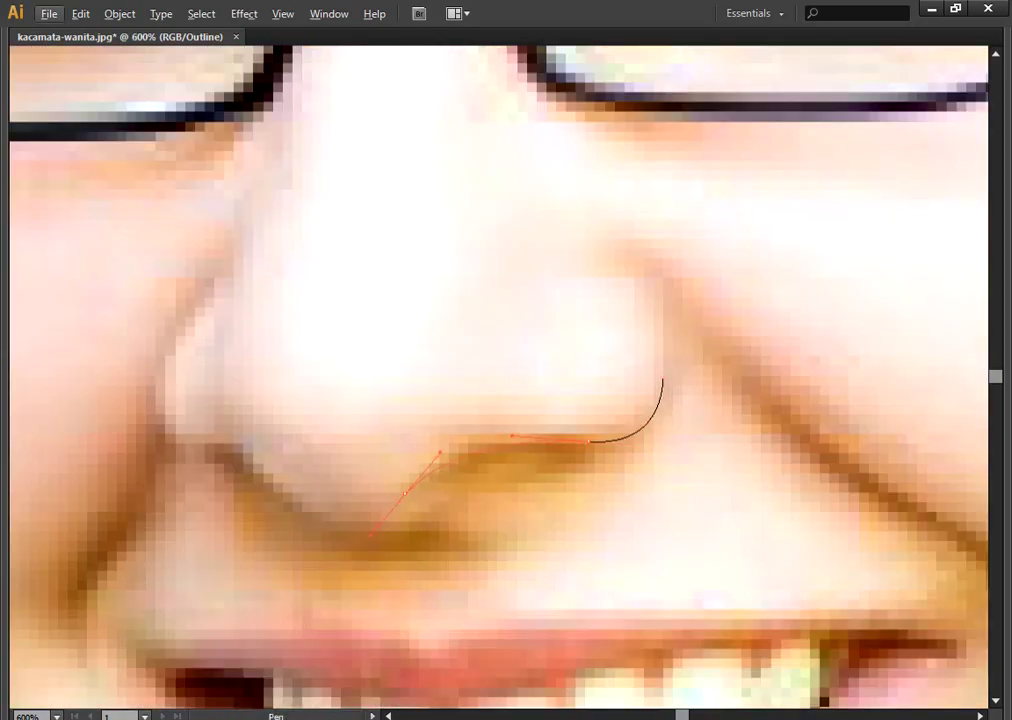
{"action": "left_click_drag", "start_coordinate": [370, 534], "coordinate": [440, 488]}
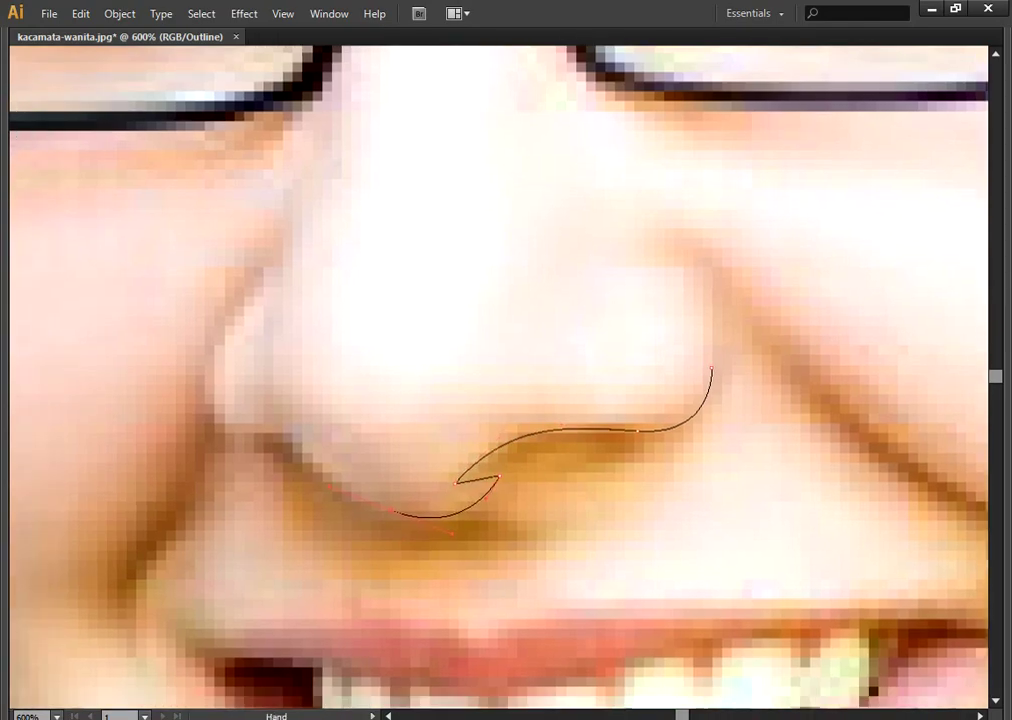
Step: Close the nose shape under the tip and up the left nostril, then refine its right tip
{"action": "left_click_drag", "start_coordinate": [500, 400], "coordinate": [689, 368]}
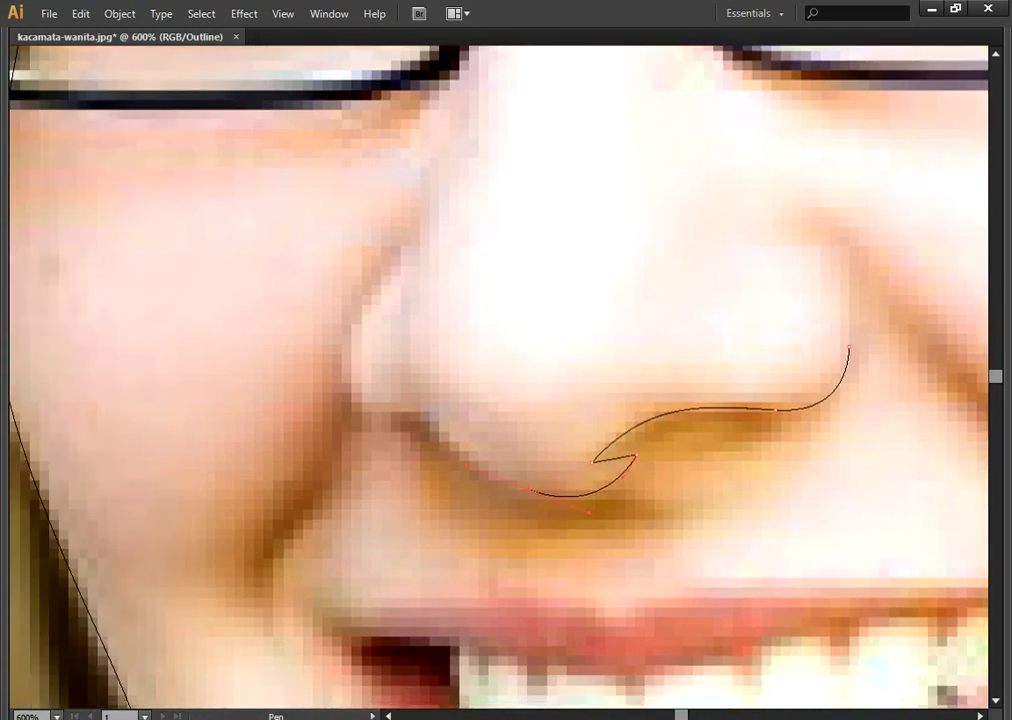
{"action": "left_click_drag", "start_coordinate": [450, 412], "coordinate": [450, 412]}
{"action": "left_click_drag", "start_coordinate": [350, 318], "coordinate": [328, 352]}
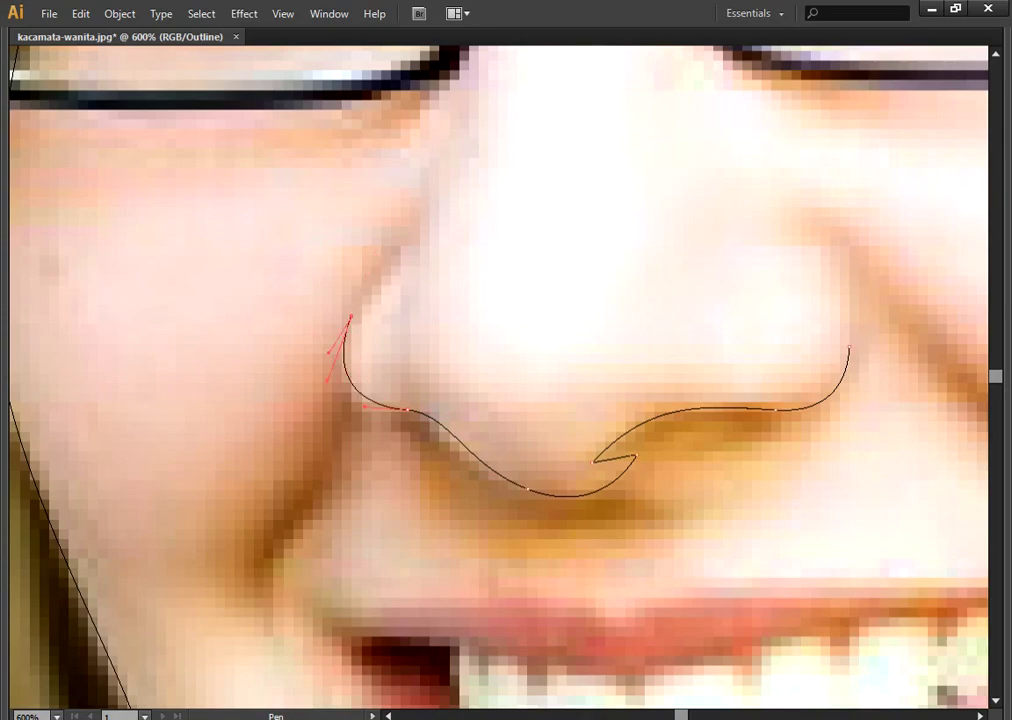
{"action": "left_click_drag", "start_coordinate": [408, 410], "coordinate": [425, 425]}
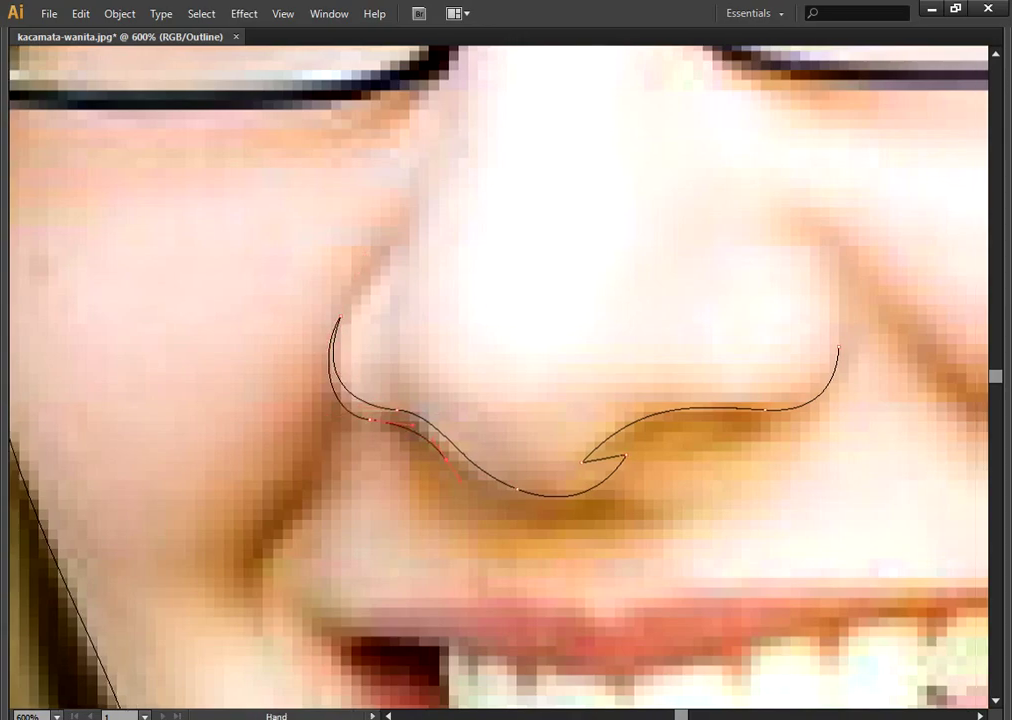
{"action": "left_click_drag", "start_coordinate": [600, 400], "coordinate": [392, 337]}
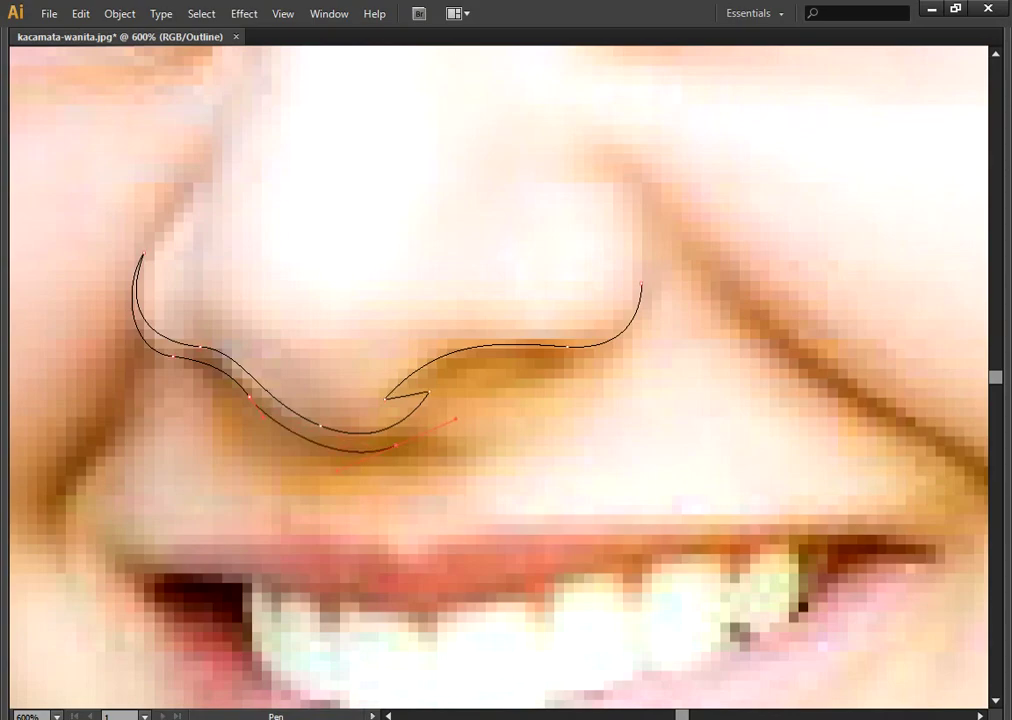
{"action": "left_click_drag", "start_coordinate": [600, 400], "coordinate": [412, 518]}
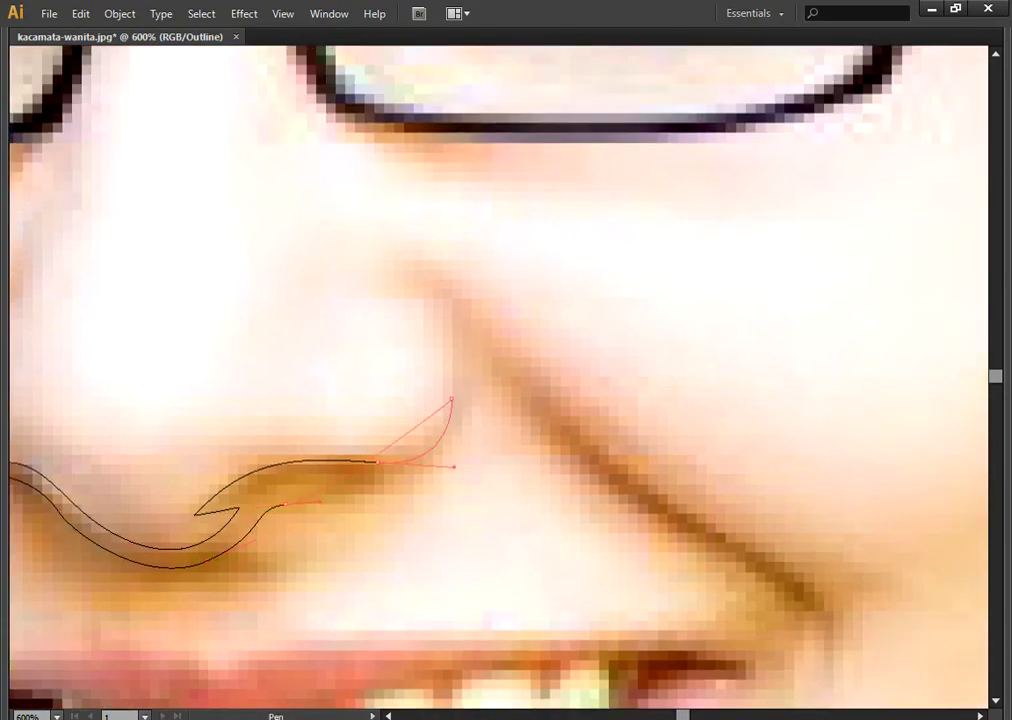
{"action": "left_click_drag", "start_coordinate": [452, 402], "coordinate": [457, 497]}
{"action": "key", "text": "ctrl+minus"}
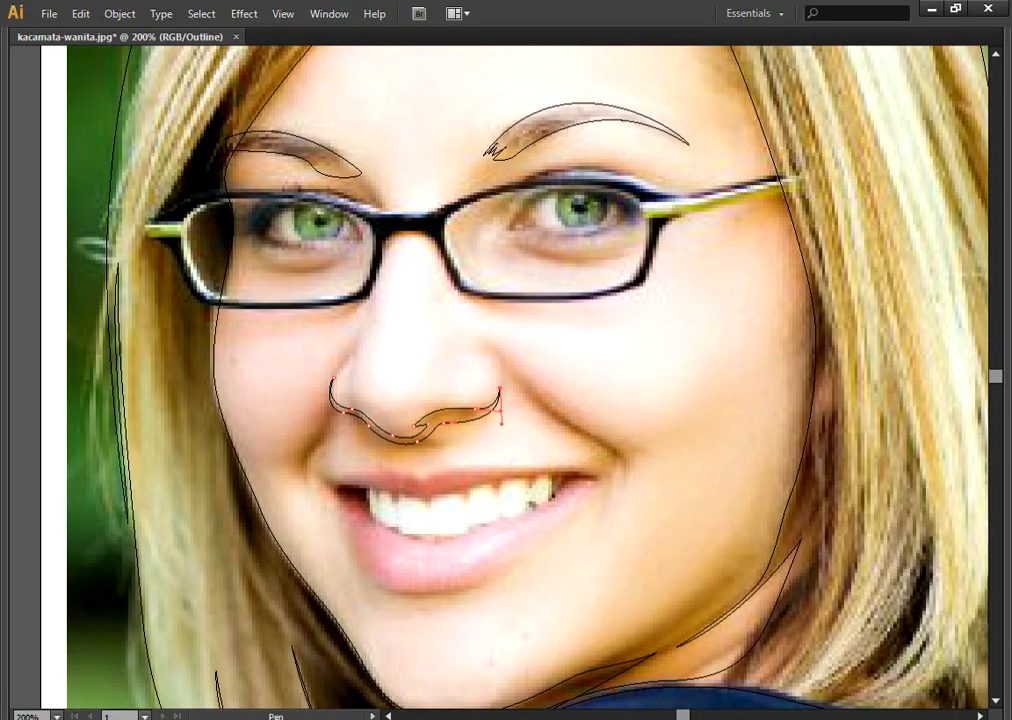
{"action": "key", "text": "ctrl+shift+a"}
{"action": "left_click_drag", "start_coordinate": [500, 400], "coordinate": [500, 320]}
{"action": "key", "text": "ctrl+plus"}
Step: Zoom in on the mouth and trace the upper lip curve from corner to corner
{"action": "key", "text": "ctrl+plus"}
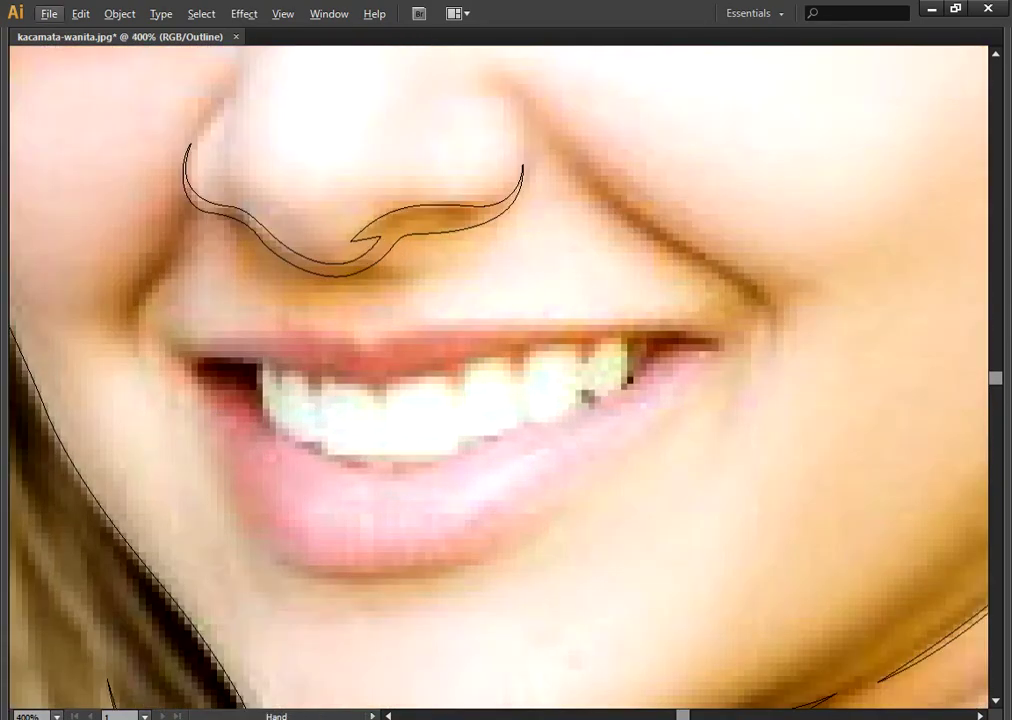
{"action": "scroll", "coordinate": [500, 380], "scroll_direction": "left", "scroll_amount": 2}
{"action": "key", "text": "ctrl+plus"}
{"action": "left_click", "coordinate": [246, 375]}
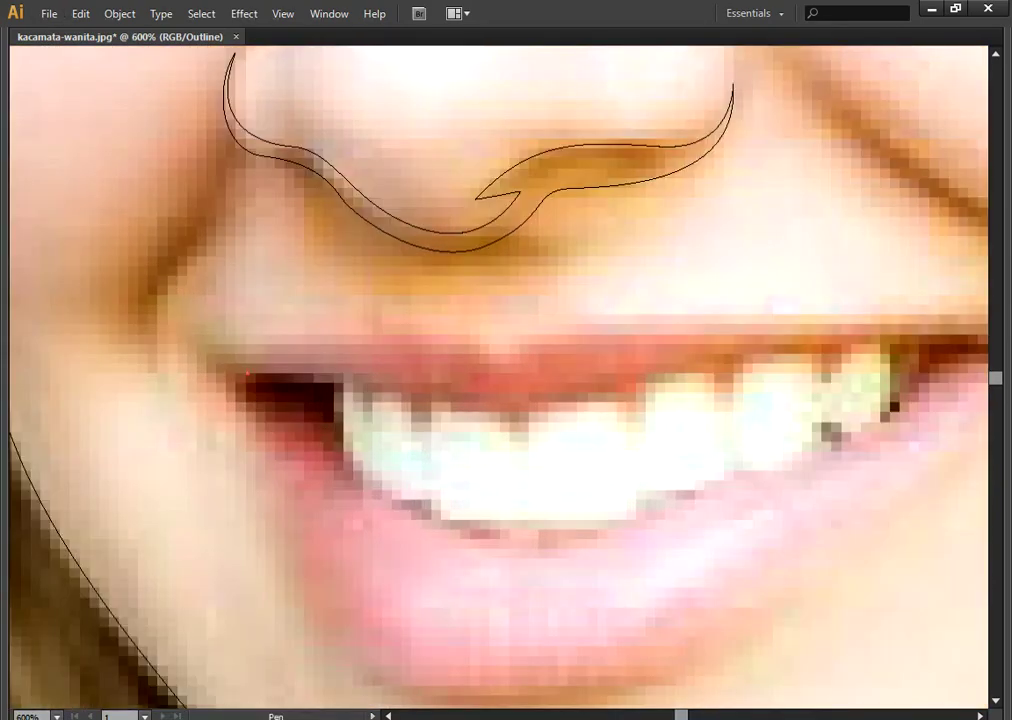
{"action": "mouse_move", "coordinate": [385, 374]}
{"action": "left_mouse_down"}
{"action": "mouse_move", "coordinate": [430, 390]}
{"action": "mouse_move", "coordinate": [159, 430]}
{"action": "left_mouse_up"}
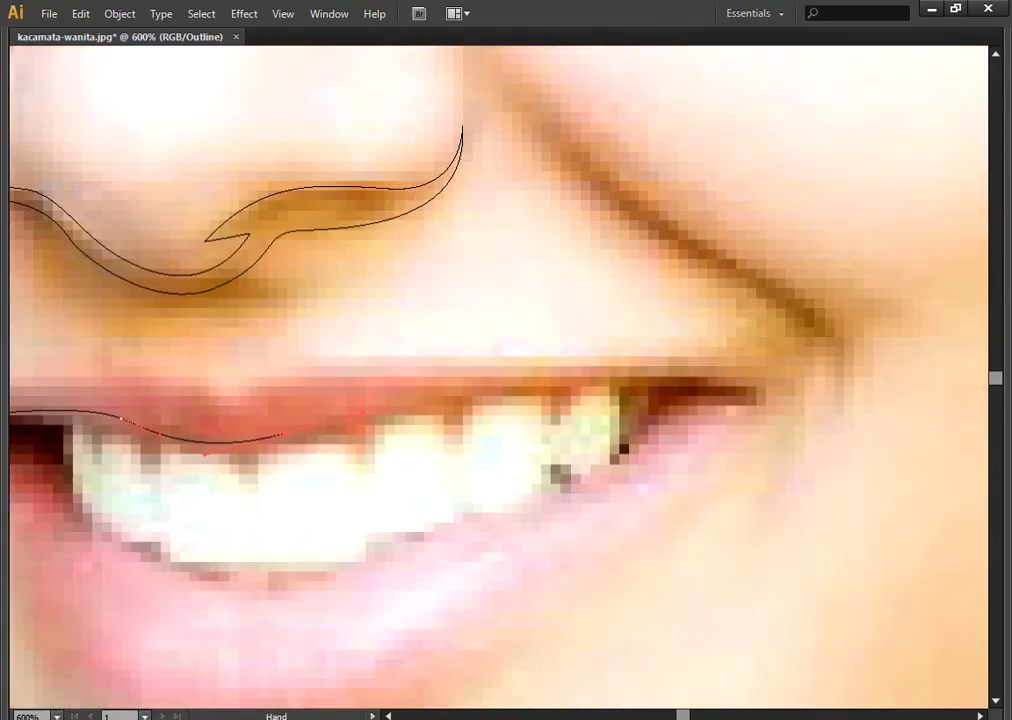
{"action": "mouse_move", "coordinate": [660, 378]}
{"action": "left_mouse_down"}
{"action": "mouse_move", "coordinate": [740, 395]}
{"action": "mouse_move", "coordinate": [852, 297]}
{"action": "left_mouse_up"}
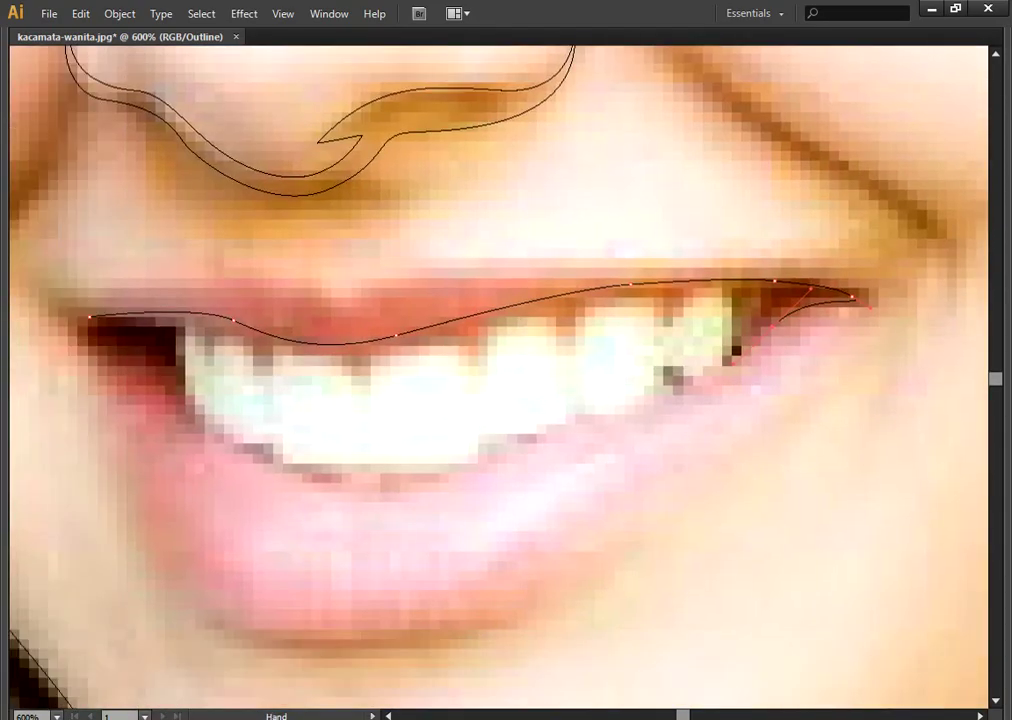
{"action": "mouse_move", "coordinate": [473, 473]}
{"action": "left_mouse_down"}
{"action": "mouse_move", "coordinate": [364, 507]}
{"action": "mouse_move", "coordinate": [627, 528]}
{"action": "left_mouse_up"}
{"action": "mouse_move", "coordinate": [398, 376]}
{"action": "left_mouse_down"}
{"action": "mouse_move", "coordinate": [385, 371]}
{"action": "mouse_move", "coordinate": [451, 413]}
{"action": "mouse_move", "coordinate": [419, 350]}
{"action": "left_mouse_up"}
{"action": "mouse_move", "coordinate": [420, 435]}
{"action": "left_mouse_down"}
{"action": "mouse_move", "coordinate": [431, 478]}
{"action": "mouse_move", "coordinate": [421, 334]}
{"action": "left_mouse_up"}
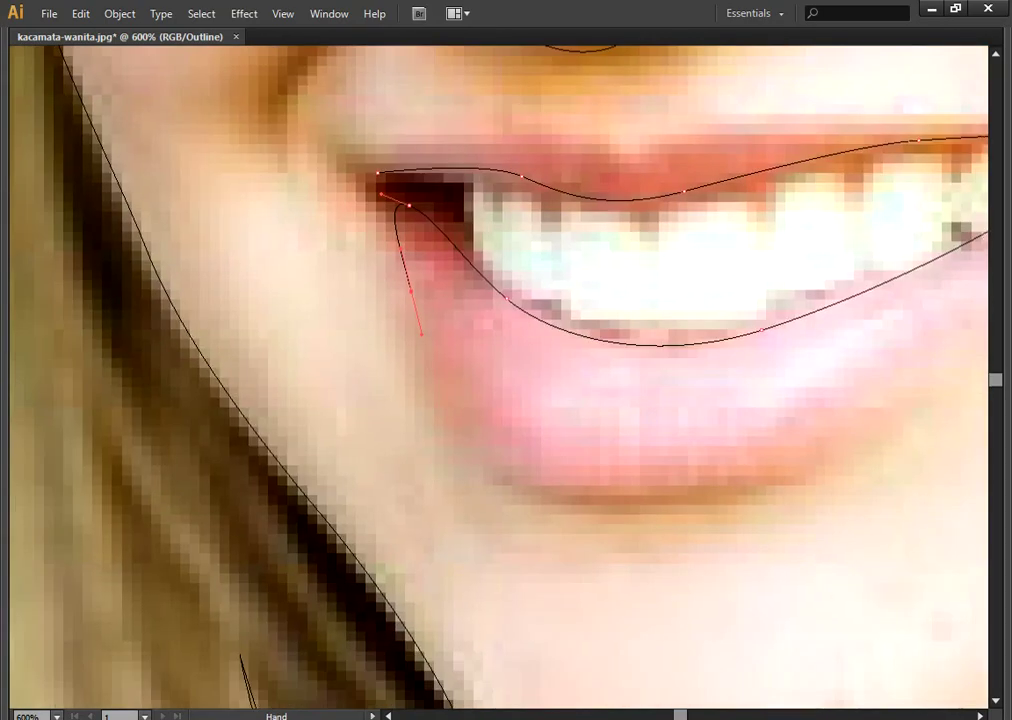
Step: Continue the mouth outline along the lower lip back to its left side, closing the shape
{"action": "left_click_drag", "start_coordinate": [750, 400], "coordinate": [425, 400]}
{"action": "left_click_drag", "start_coordinate": [525, 447], "coordinate": [586, 400]}
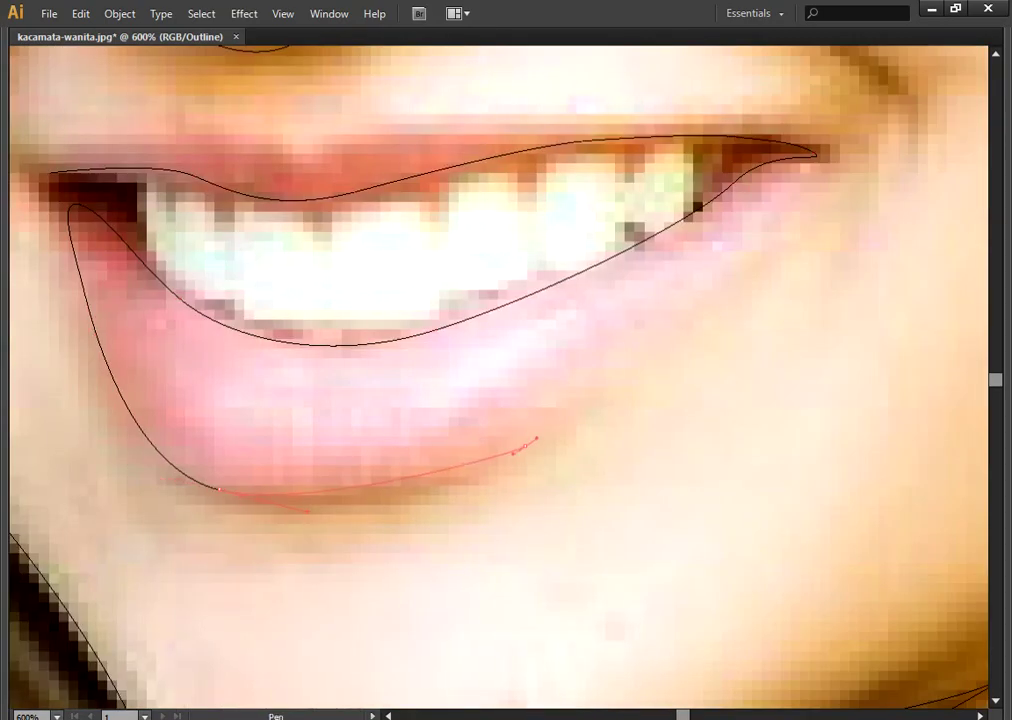
{"action": "left_click", "coordinate": [700, 313]}
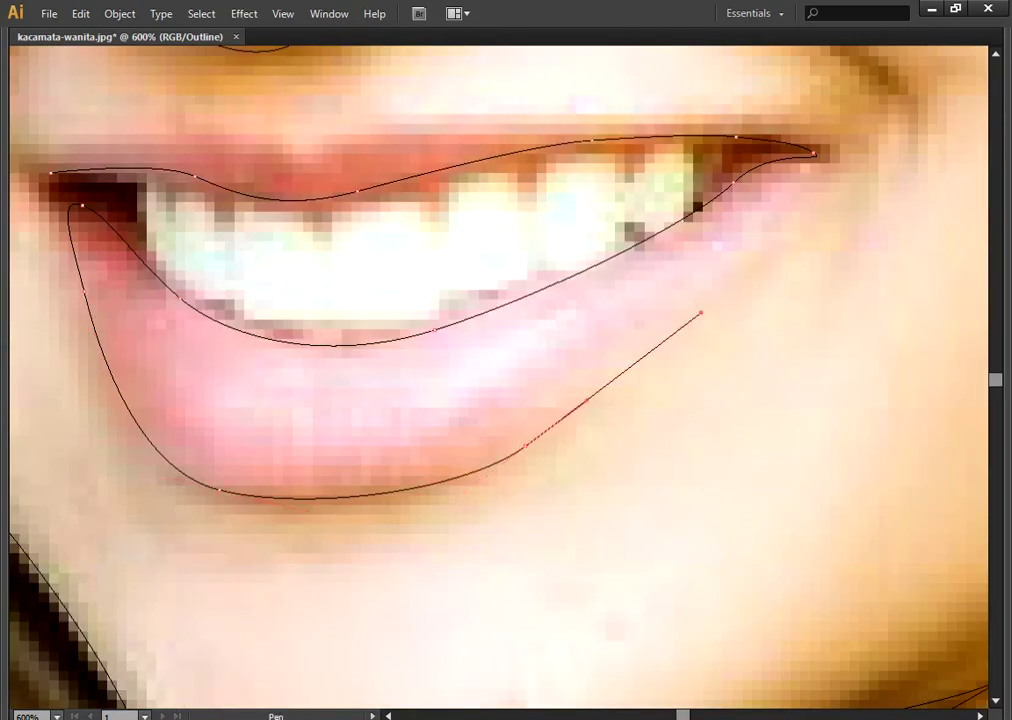
{"action": "left_click_drag", "start_coordinate": [483, 478], "coordinate": [559, 446]}
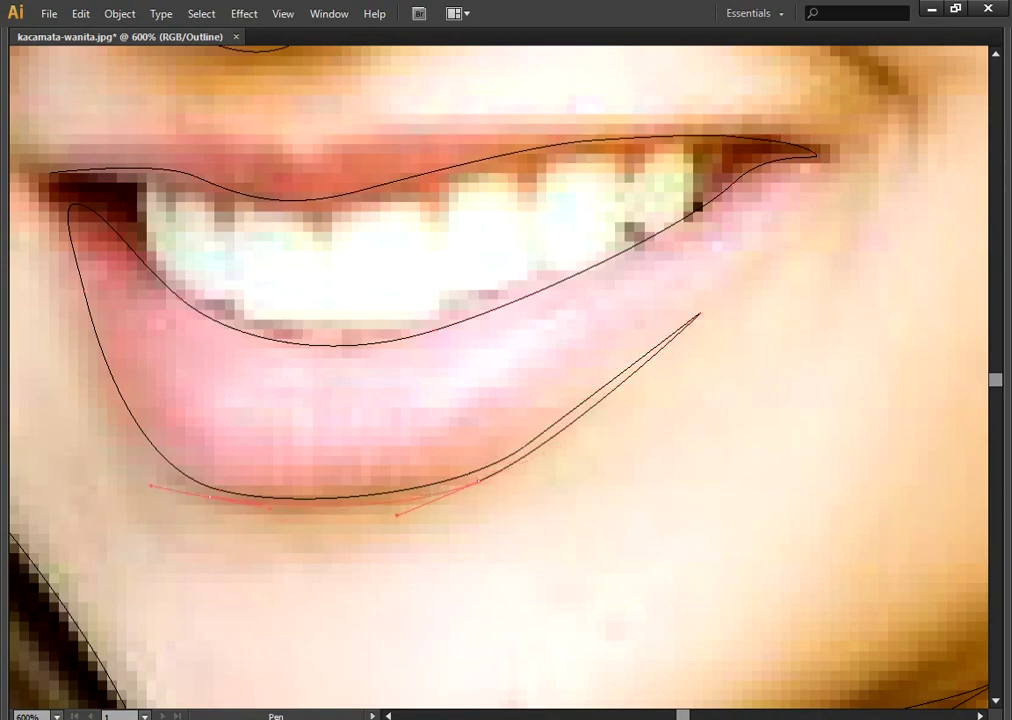
{"action": "left_click_drag", "start_coordinate": [212, 492], "coordinate": [140, 478]}
{"action": "mouse_move", "coordinate": [97, 350]}
{"action": "left_mouse_down"}
{"action": "mouse_move", "coordinate": [305, 412]}
{"action": "mouse_move", "coordinate": [385, 560]}
{"action": "left_mouse_up"}
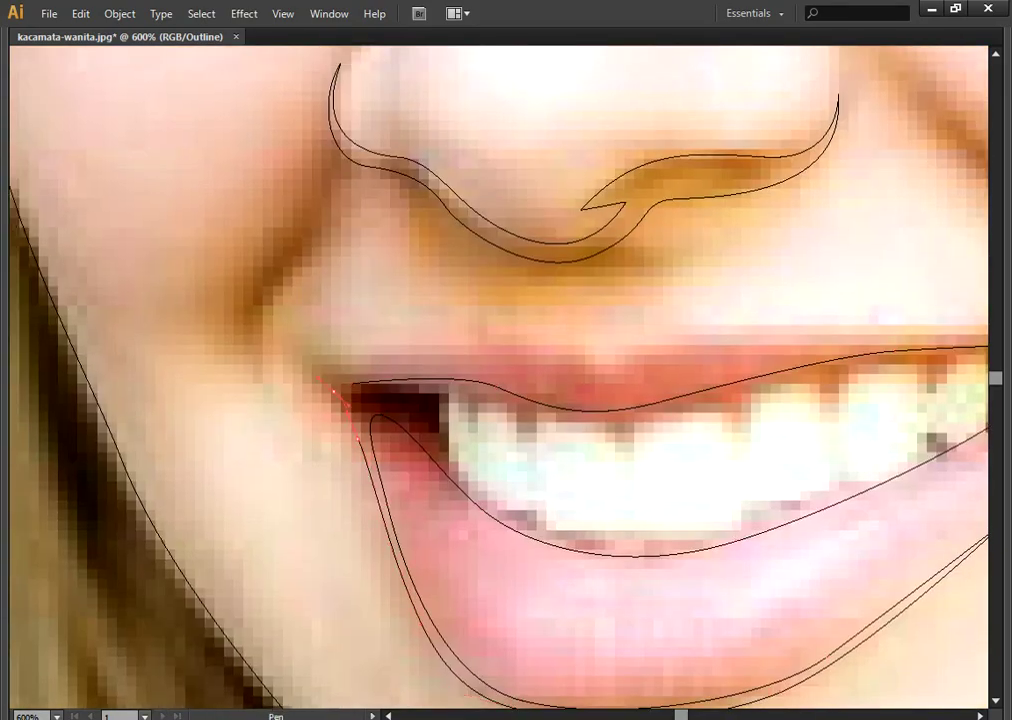
Step: Start a new path along the lower edge of the upper teeth
{"action": "scroll", "coordinate": [384, 414], "scroll_direction": "down", "scroll_amount": 1}
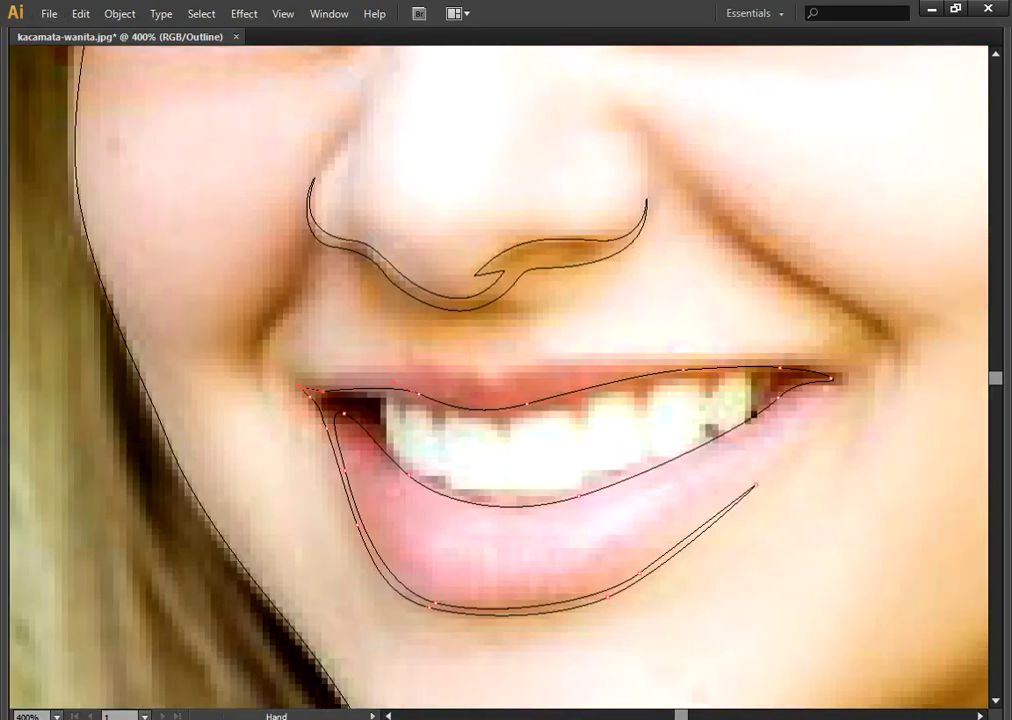
{"action": "scroll", "coordinate": [384, 414], "scroll_direction": "right", "scroll_amount": 4}
{"action": "left_click_drag", "start_coordinate": [230, 358], "coordinate": [355, 403]}
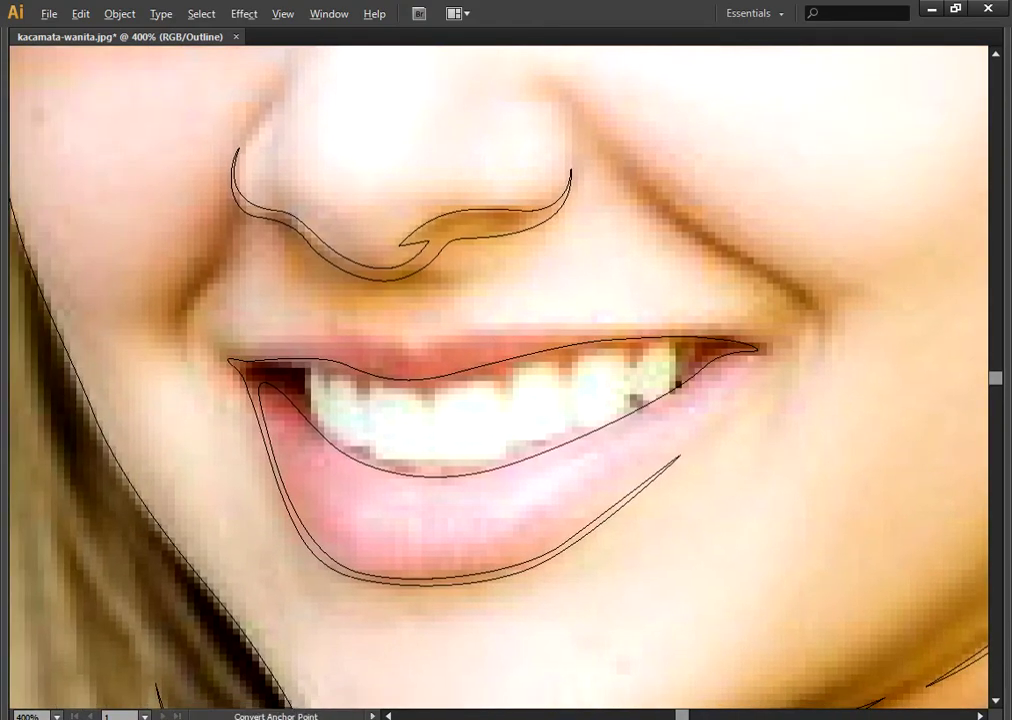
{"action": "scroll", "coordinate": [355, 403], "scroll_direction": "up", "scroll_amount": 1}
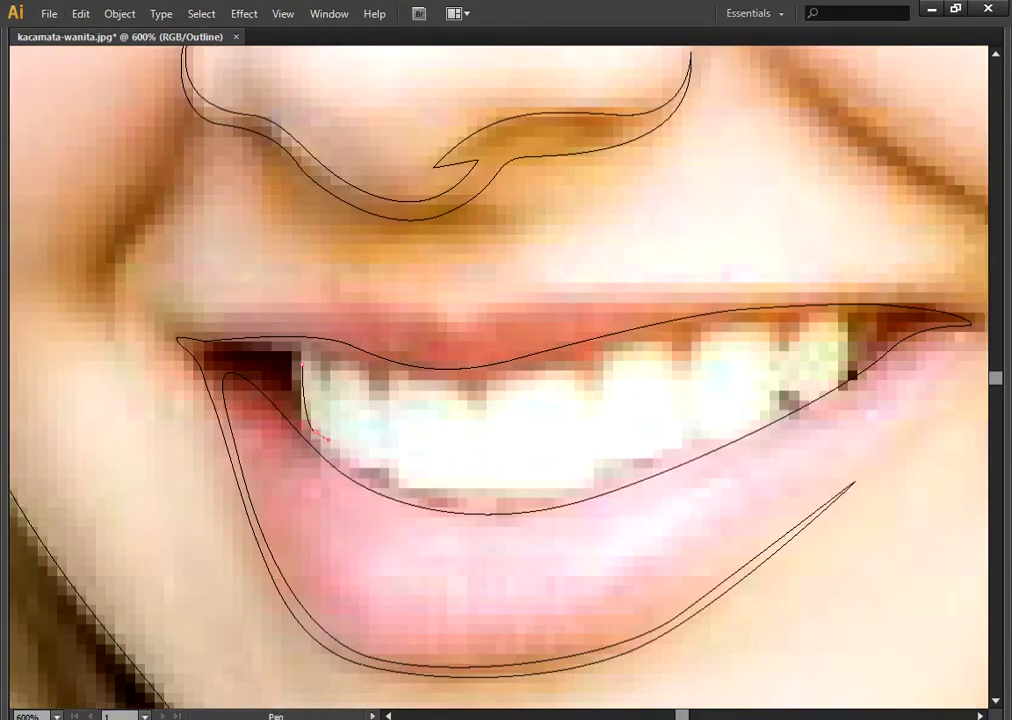
{"action": "left_click", "coordinate": [315, 432]}
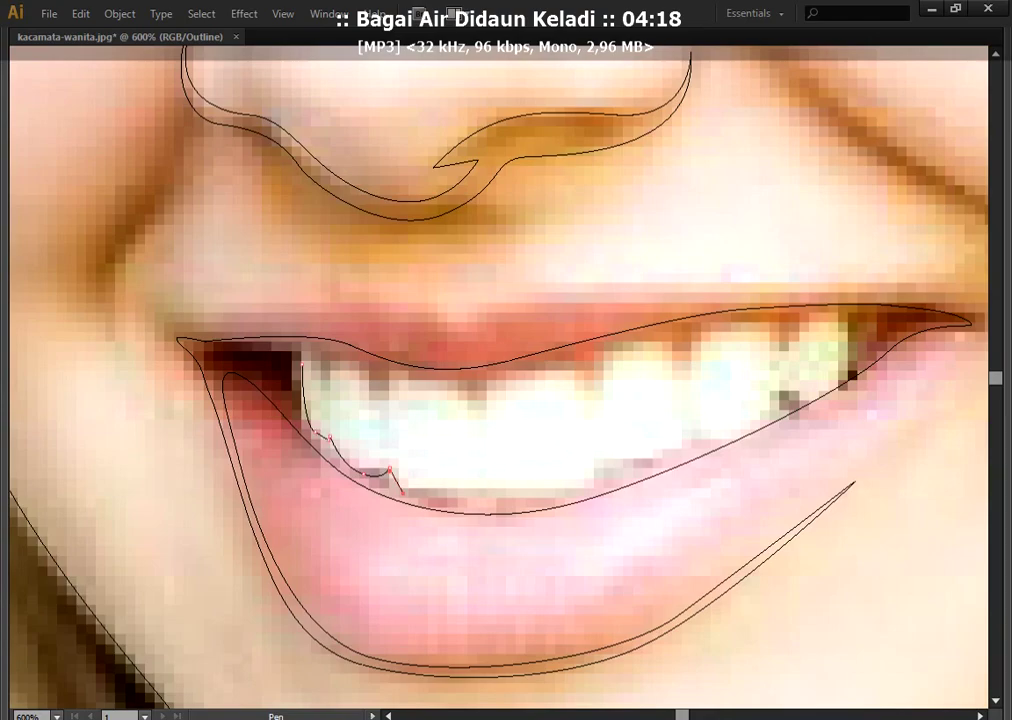
{"action": "left_click", "coordinate": [402, 492]}
Step: Finish the teeth outline along the bottom and upper edges, closing it near its start
{"action": "left_click", "coordinate": [592, 480]}
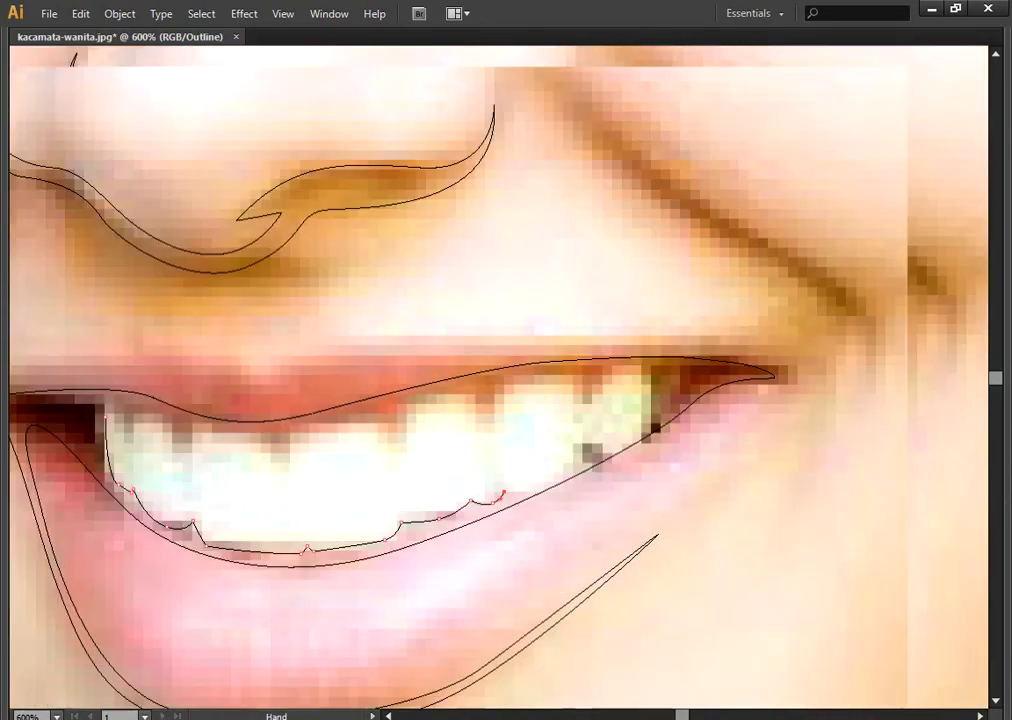
{"action": "left_click_drag", "start_coordinate": [700, 450], "coordinate": [419, 530]}
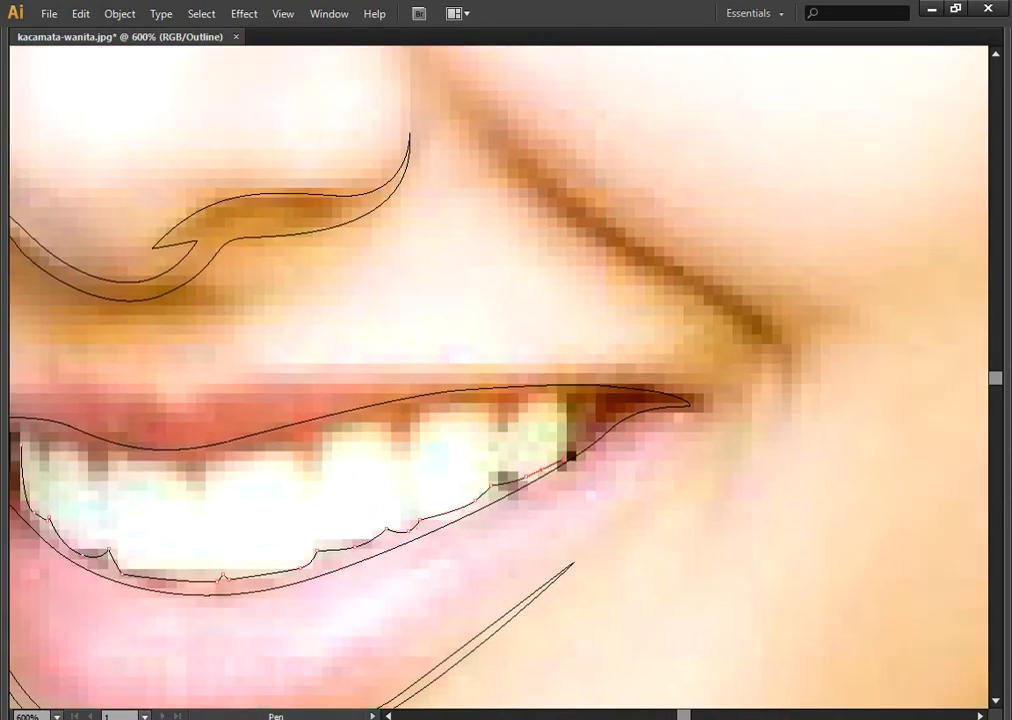
{"action": "left_click", "coordinate": [455, 405]}
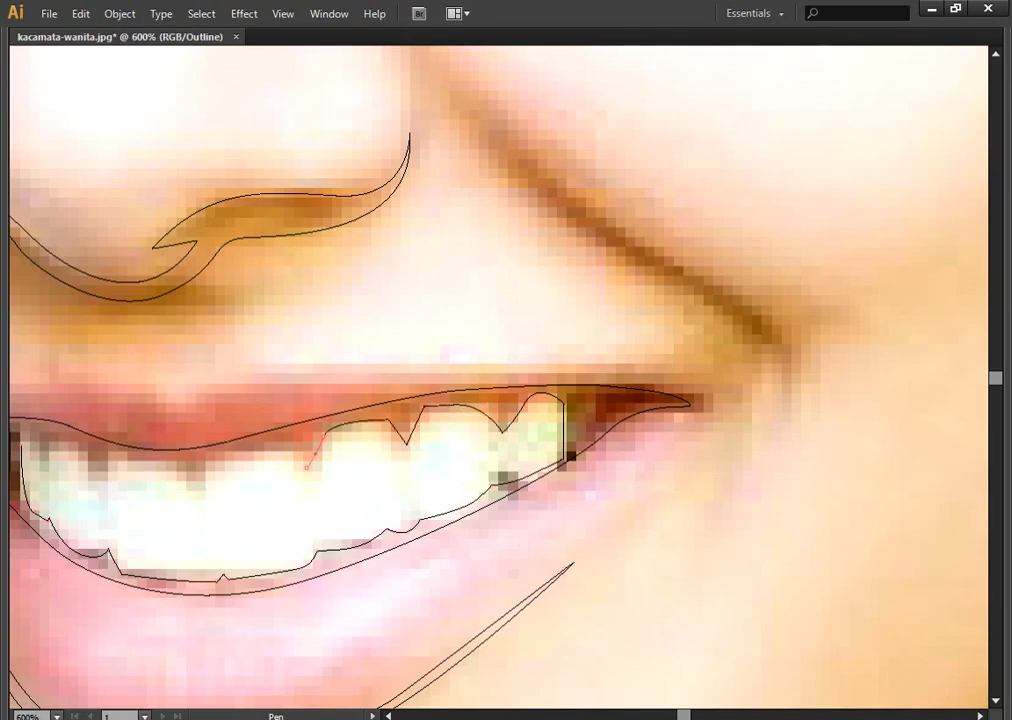
{"action": "left_click_drag", "start_coordinate": [455, 405], "coordinate": [705, 399]}
{"action": "left_click", "coordinate": [515, 440]}
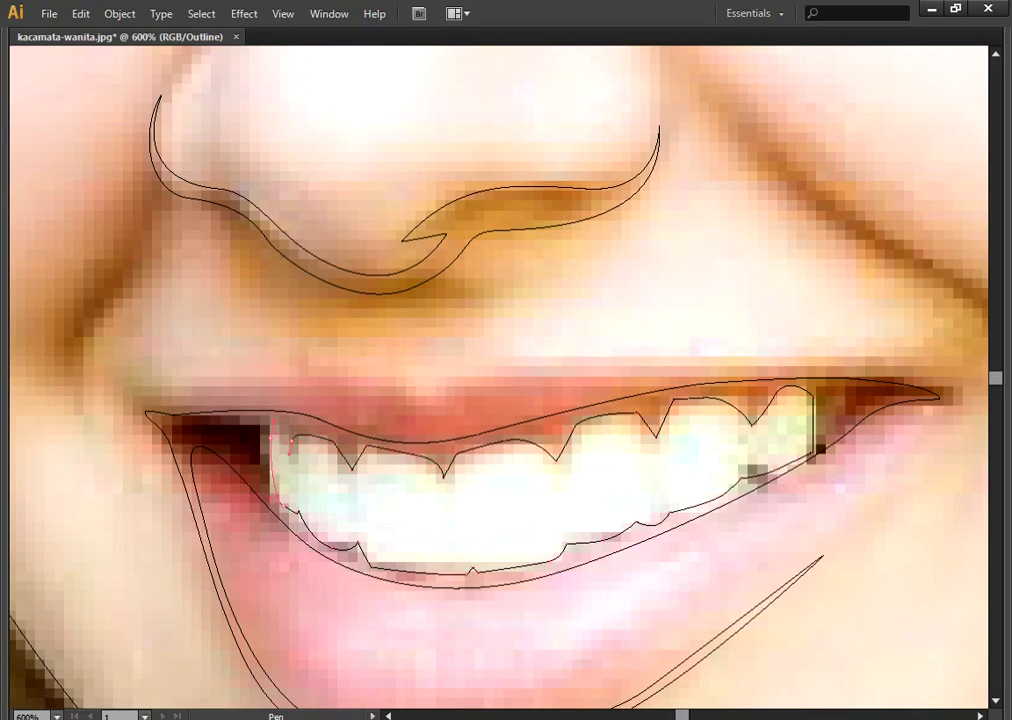
Step: Draw a closed smile-line shape right of the mouth, then preview fills with Layer 1 hidden
{"action": "scroll", "coordinate": [500, 400], "scroll_direction": "down", "scroll_amount": 1}
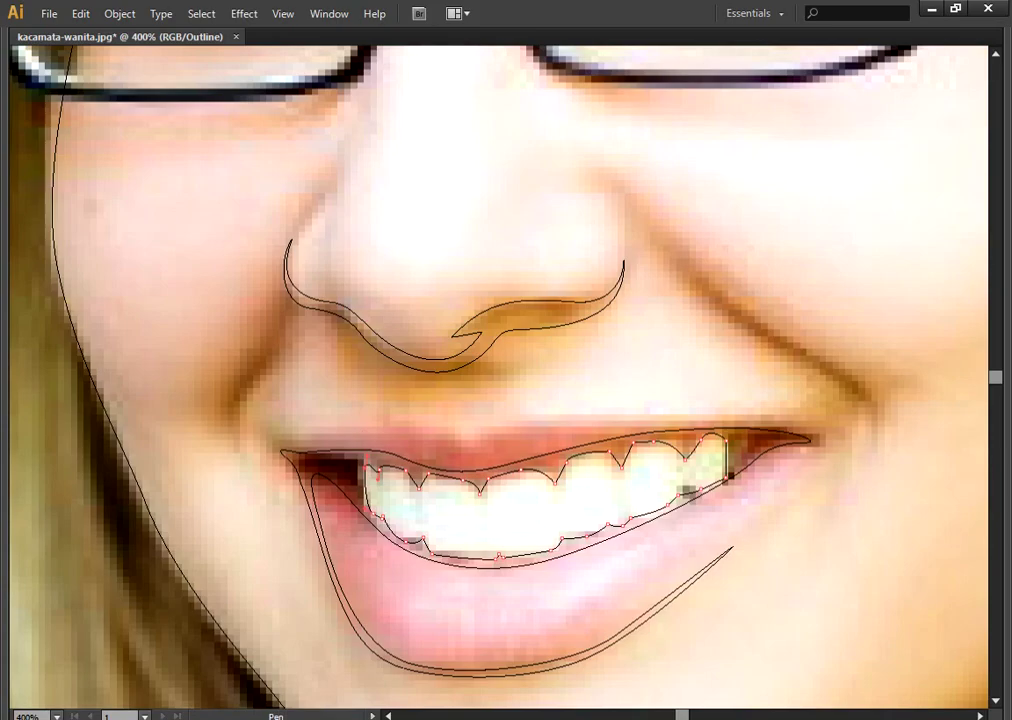
{"action": "scroll", "coordinate": [443, 422], "scroll_direction": "up", "scroll_amount": 1}
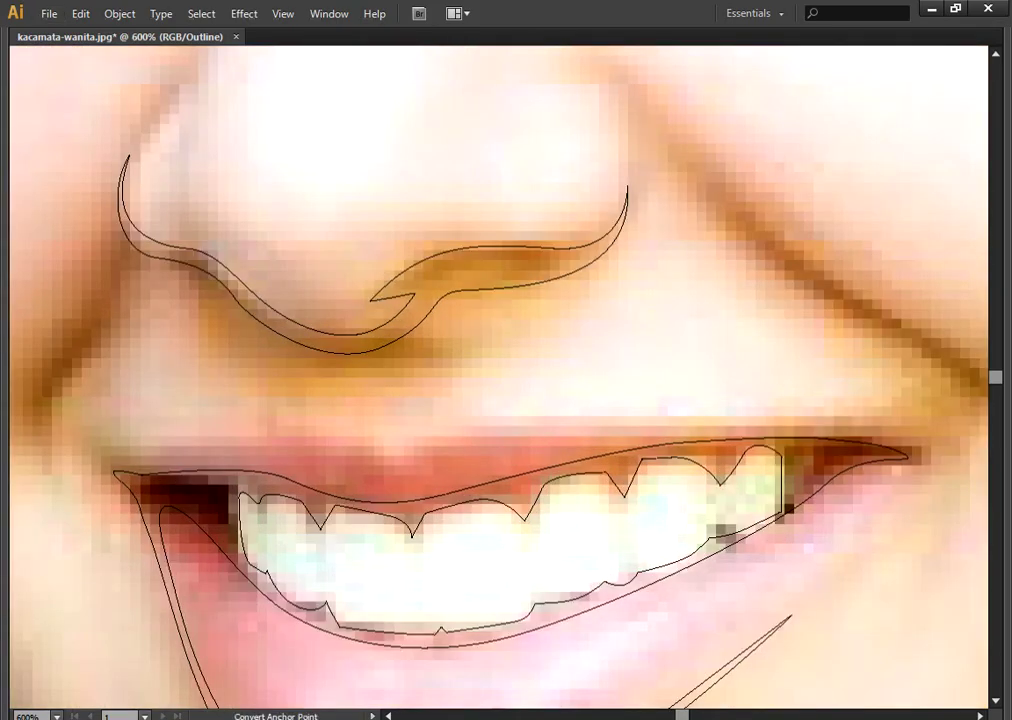
{"action": "scroll", "coordinate": [500, 400], "scroll_direction": "down", "scroll_amount": 2}
{"action": "scroll", "coordinate": [500, 400], "scroll_direction": "right", "scroll_amount": 1}
{"action": "key", "text": "Tab"}
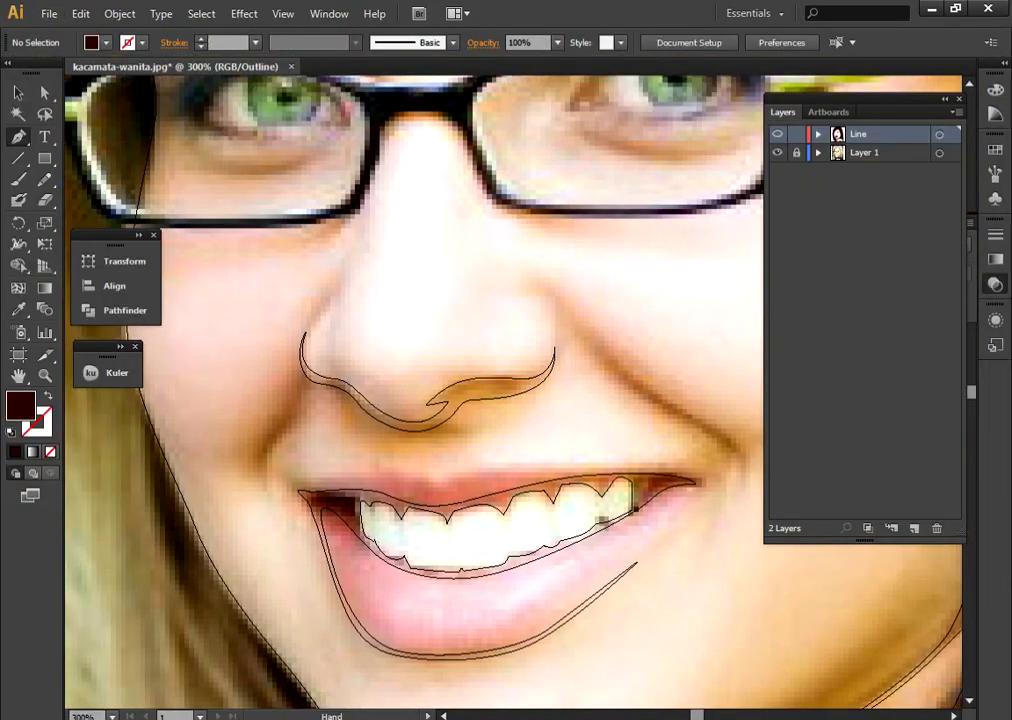
{"action": "scroll", "coordinate": [500, 400], "scroll_direction": "right", "scroll_amount": 1}
{"action": "scroll", "coordinate": [500, 400], "scroll_direction": "up", "scroll_amount": 1}
{"action": "left_click", "coordinate": [370, 320]}
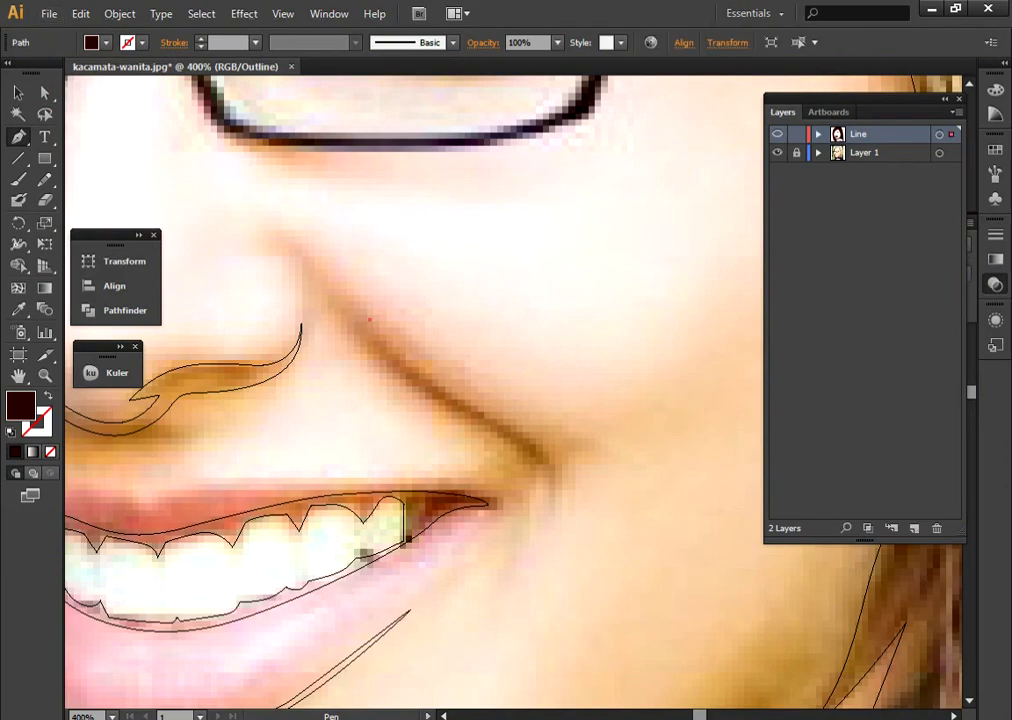
{"action": "left_click_drag", "start_coordinate": [547, 462], "coordinate": [600, 470]}
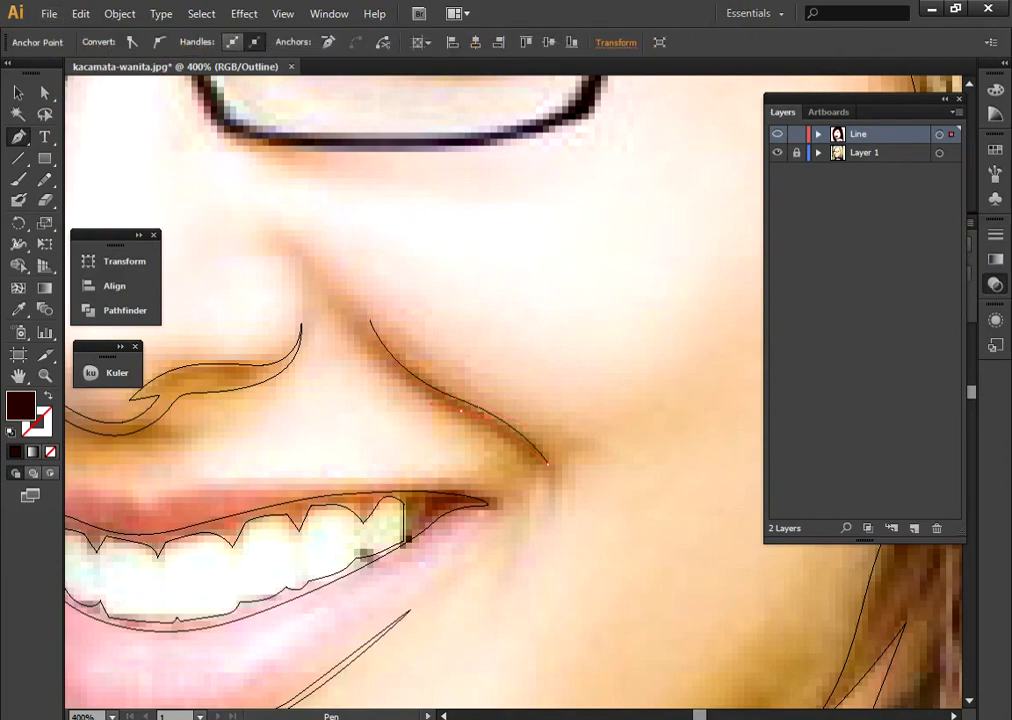
{"action": "left_click", "coordinate": [370, 320]}
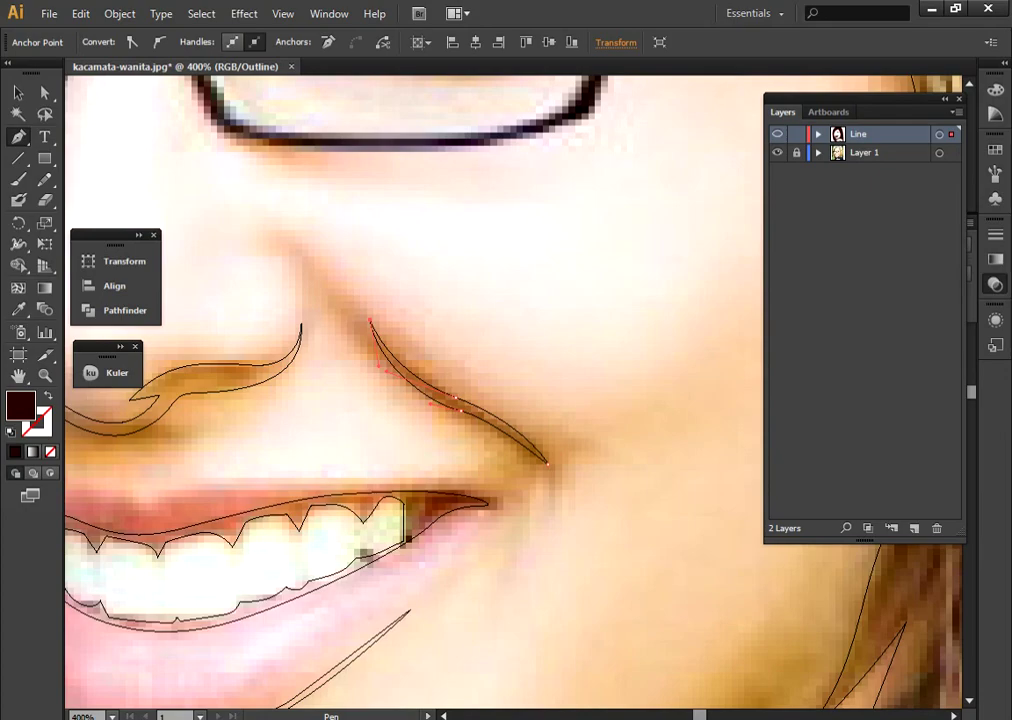
{"action": "key", "text": "ctrl+y"}
{"action": "key", "text": "ctrl+shift+w"}
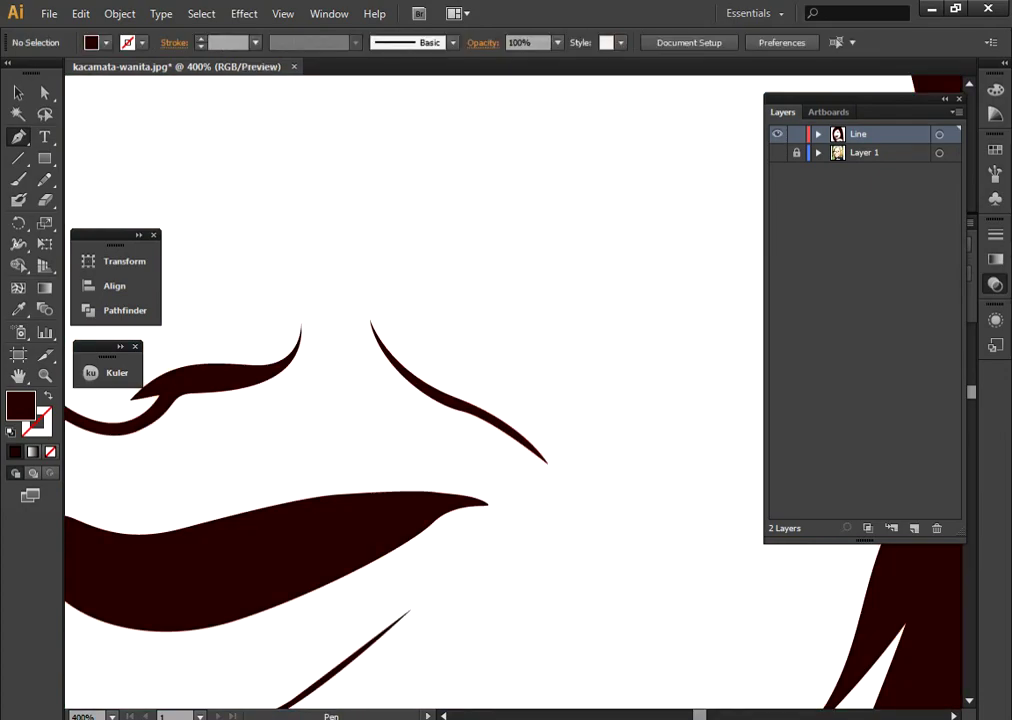
Step: Cut the teeth out of the lip shape using Pathfinder Minus Front
{"action": "key", "text": "v"}
{"action": "left_click", "coordinate": [250, 560]}
{"action": "left_click", "coordinate": [360, 650], "text": "shift"}
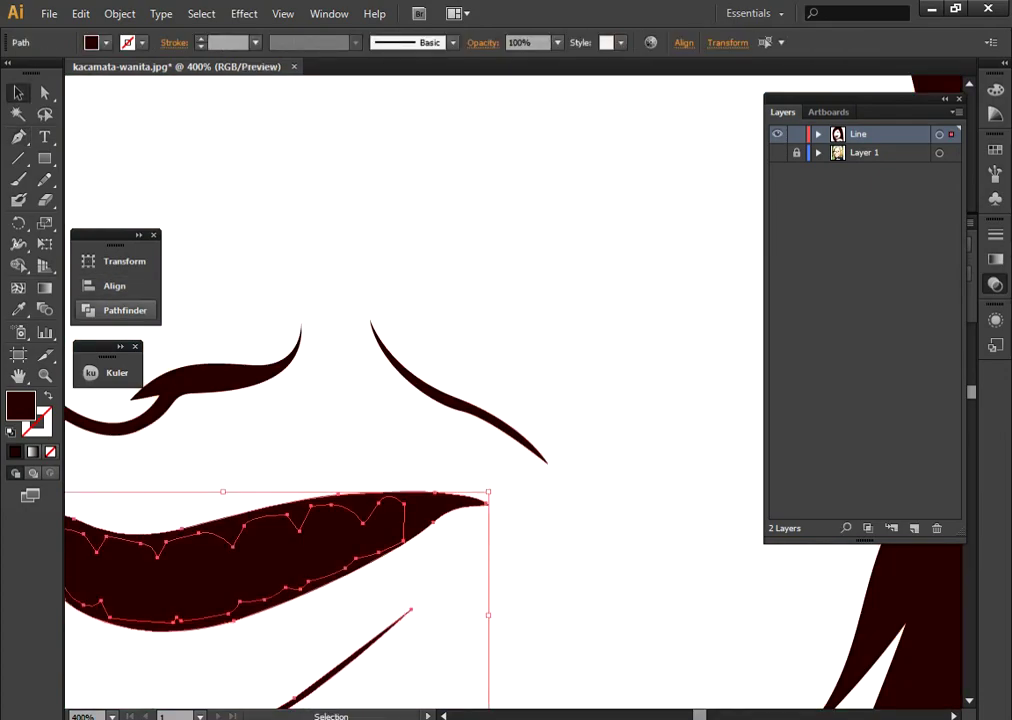
{"action": "left_click", "coordinate": [124, 310]}
{"action": "left_click", "coordinate": [208, 288]}
{"action": "key", "text": "ctrl+shift+a"}
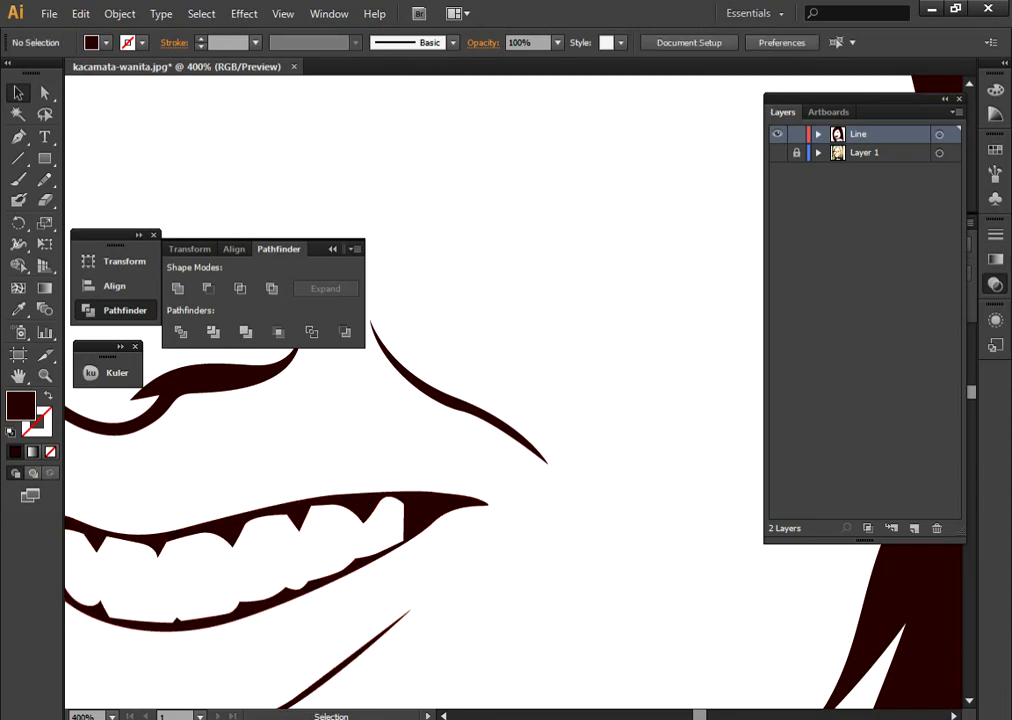
Step: Zoom out to the whole portrait, return to Outline view and show the reference photo again
{"action": "key", "text": "ctrl+minus"}
{"action": "key", "text": "ctrl+minus"}
{"action": "key", "text": "ctrl+minus"}
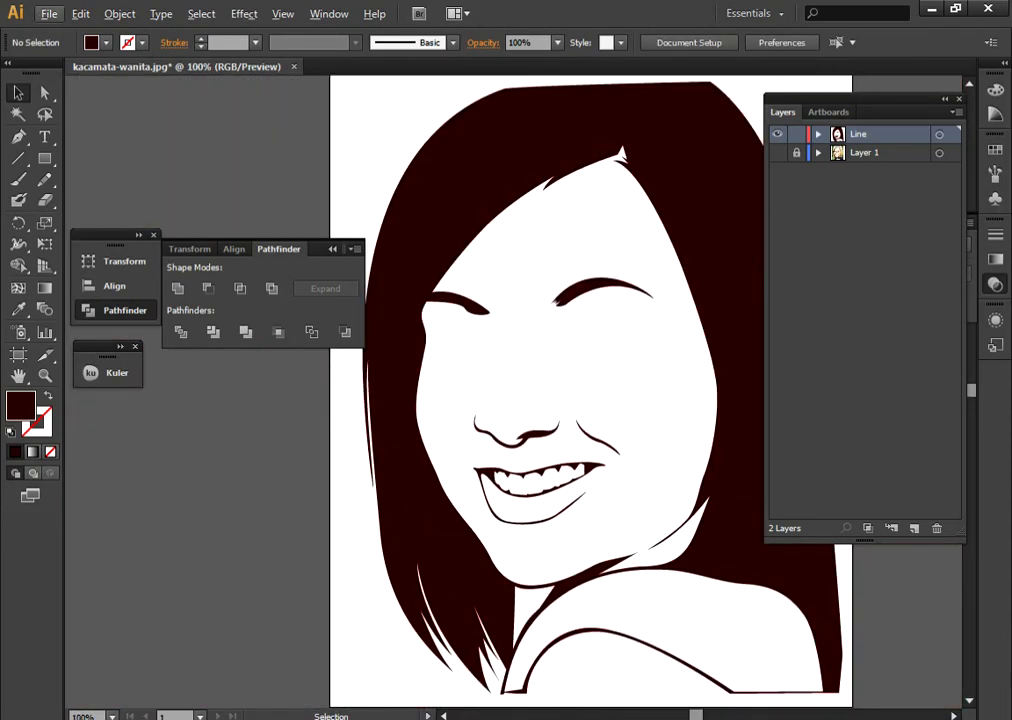
{"action": "key", "text": "ctrl+minus"}
{"action": "left_click_drag", "start_coordinate": [560, 380], "coordinate": [520, 435]}
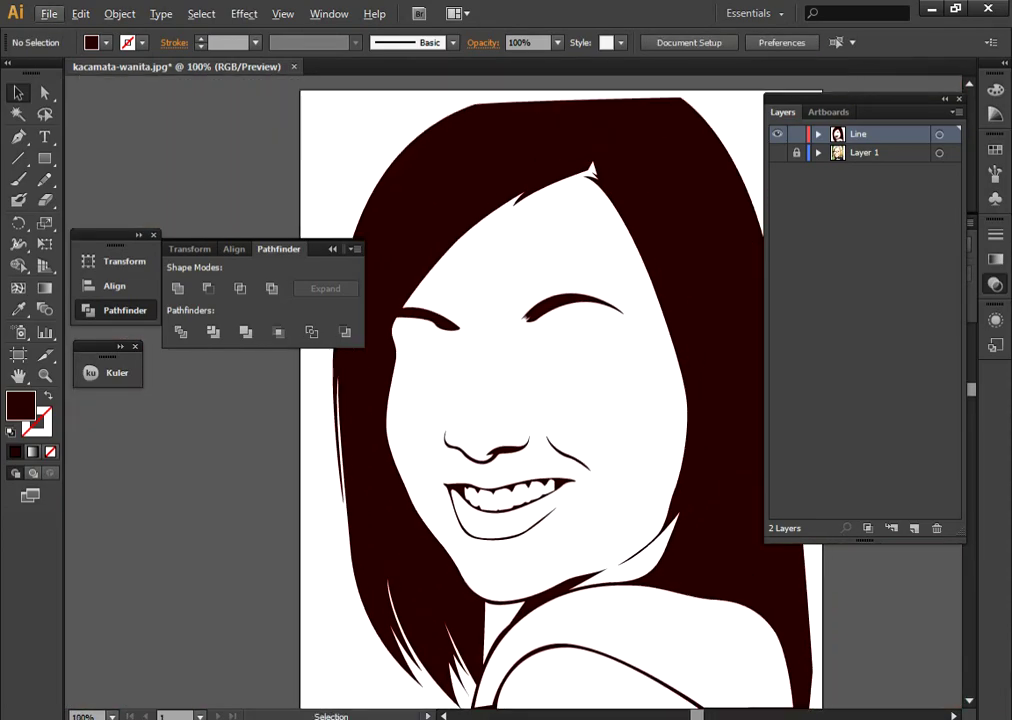
{"action": "key", "text": "ctrl+y"}
{"action": "key", "text": "ctrl+plus"}
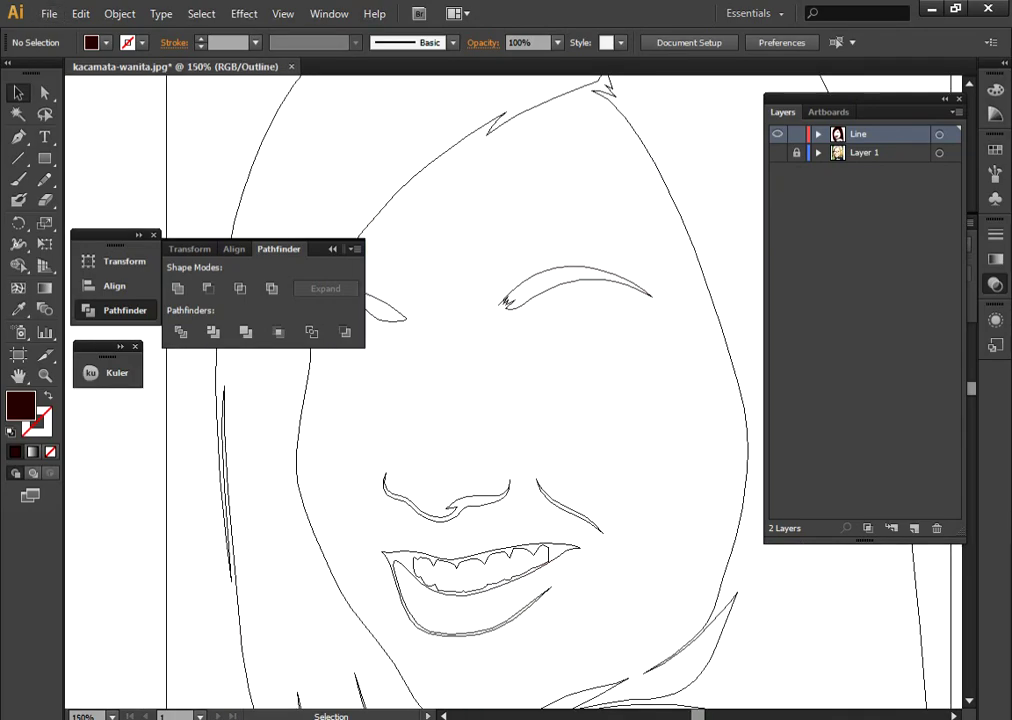
{"action": "left_click", "coordinate": [777, 152]}
{"action": "key", "text": "p"}
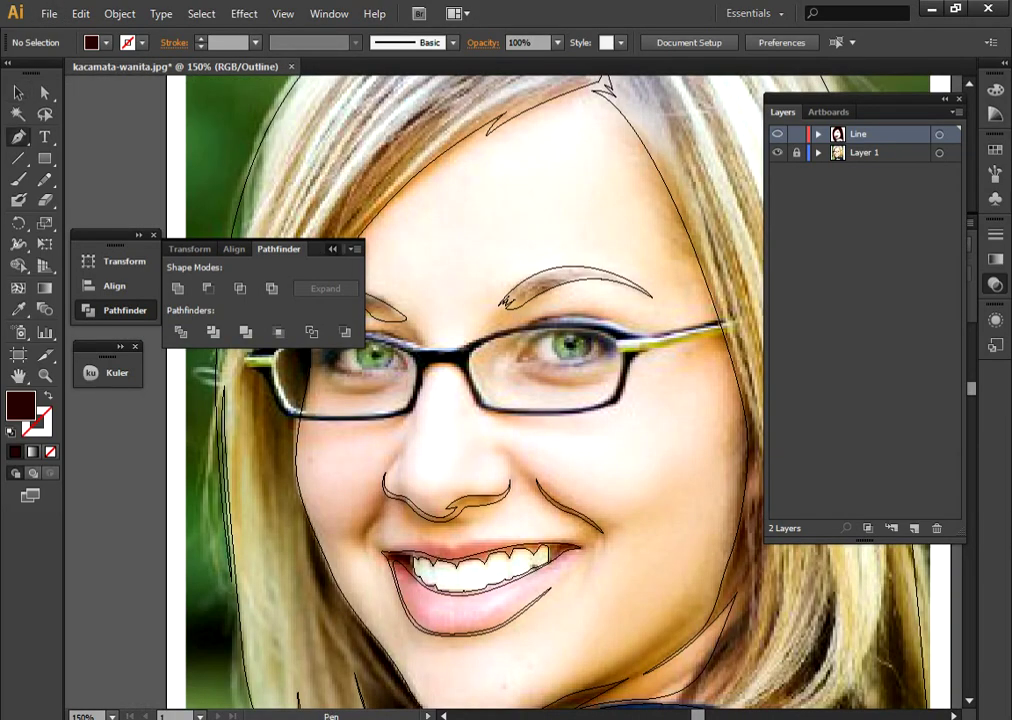
{"action": "key", "text": "Tab"}
Step: Outline the right lens rim along its top, outer corner and lower edge
{"action": "scroll", "coordinate": [425, 320], "scroll_direction": "up", "scroll_amount": 1}
{"action": "scroll", "coordinate": [425, 320], "scroll_direction": "up", "scroll_amount": 1}
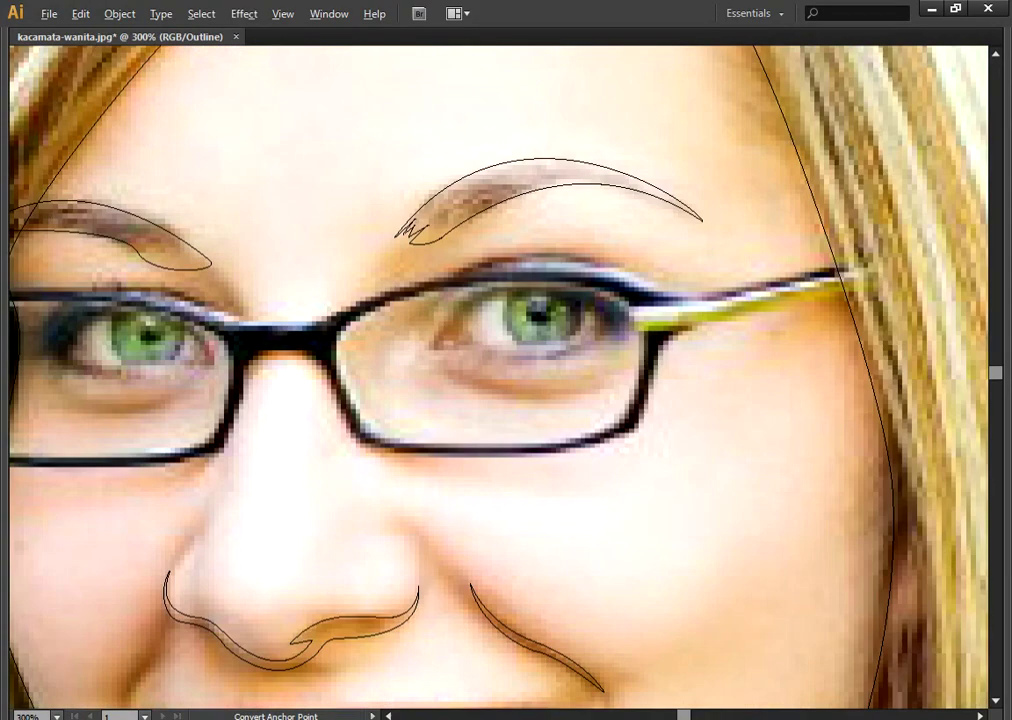
{"action": "scroll", "coordinate": [429, 324], "scroll_direction": "up", "scroll_amount": 1}
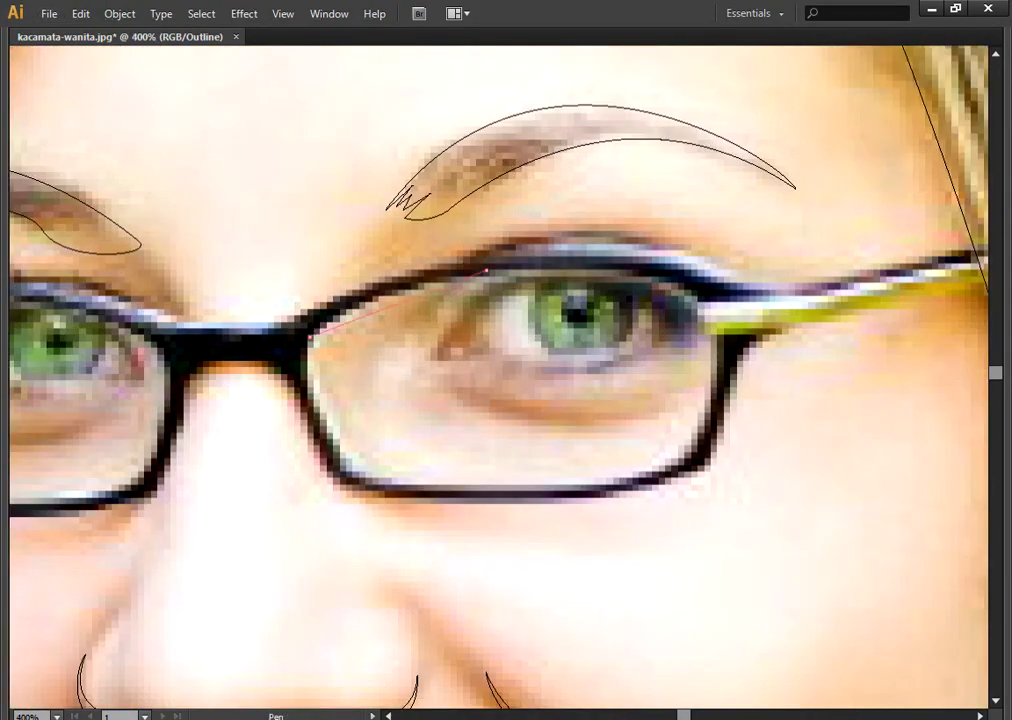
{"action": "left_click", "coordinate": [310, 336]}
{"action": "left_click_drag", "start_coordinate": [487, 270], "coordinate": [578, 265]}
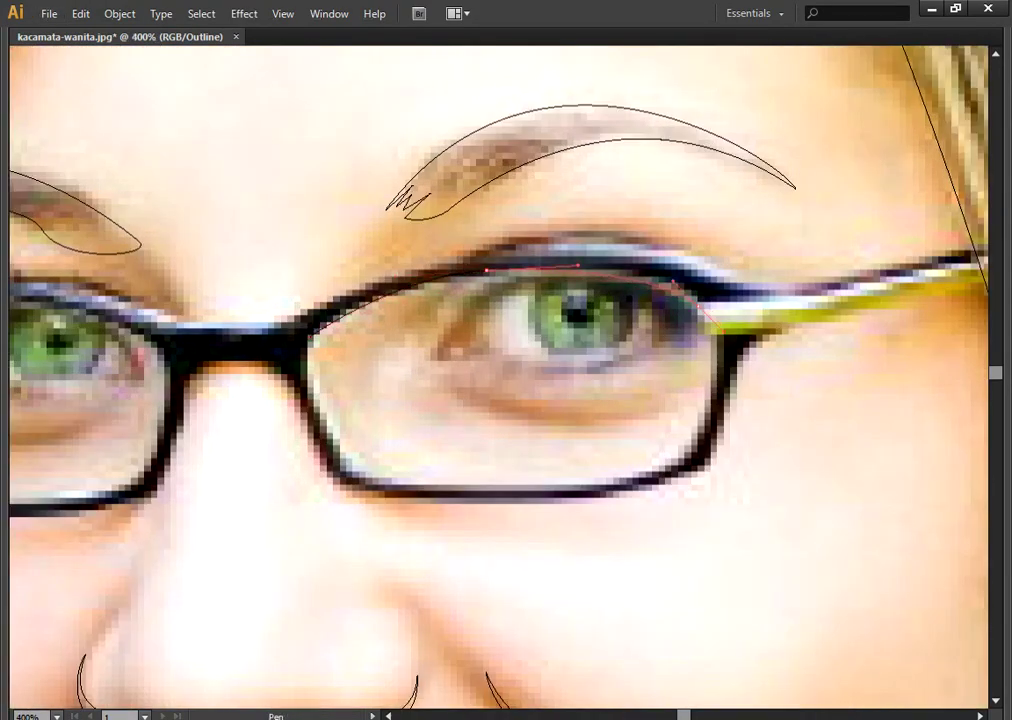
{"action": "left_click_drag", "start_coordinate": [718, 345], "coordinate": [722, 356]}
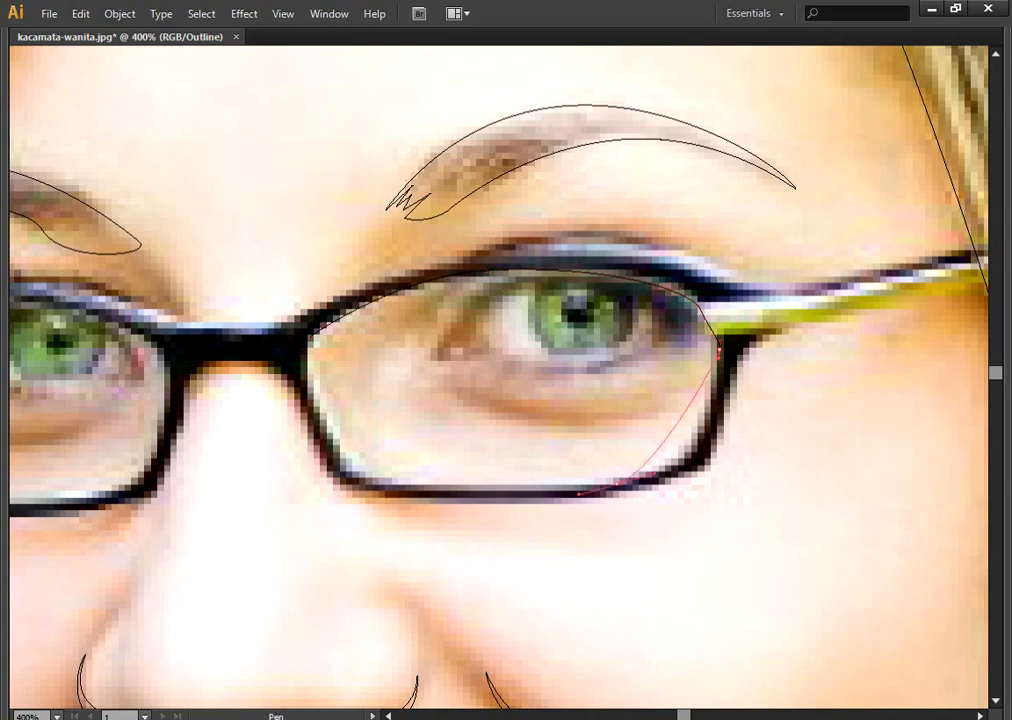
{"action": "left_click_drag", "start_coordinate": [520, 498], "coordinate": [345, 478]}
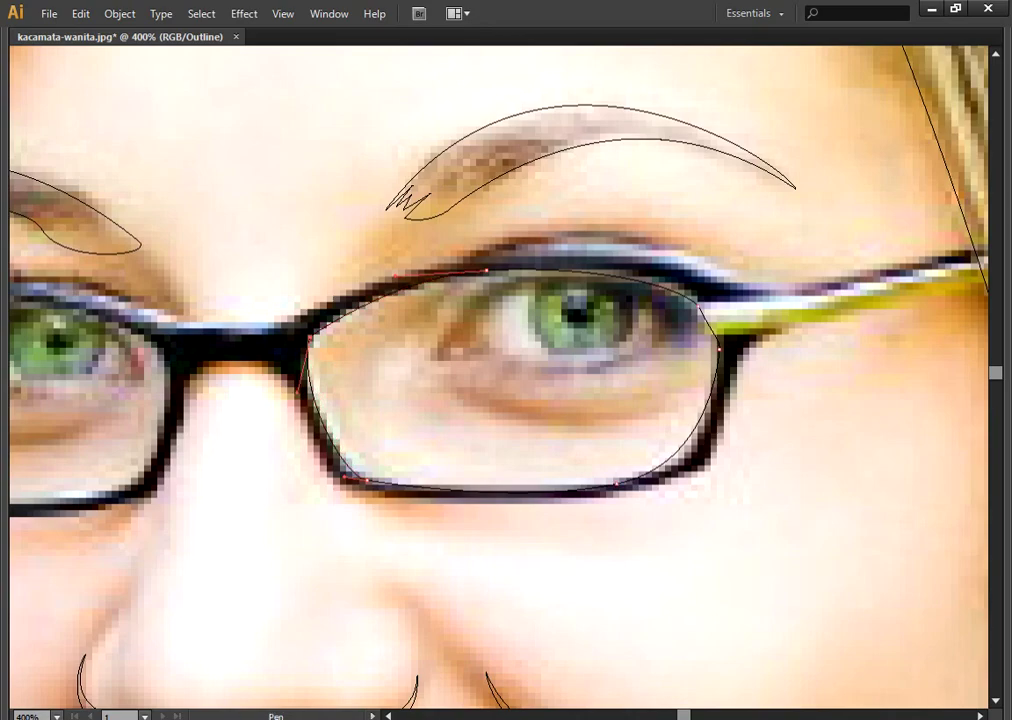
Step: Trace and close the left lens outline around its outer and bottom rim
{"action": "left_click_drag", "start_coordinate": [262, 322], "coordinate": [640, 320]}
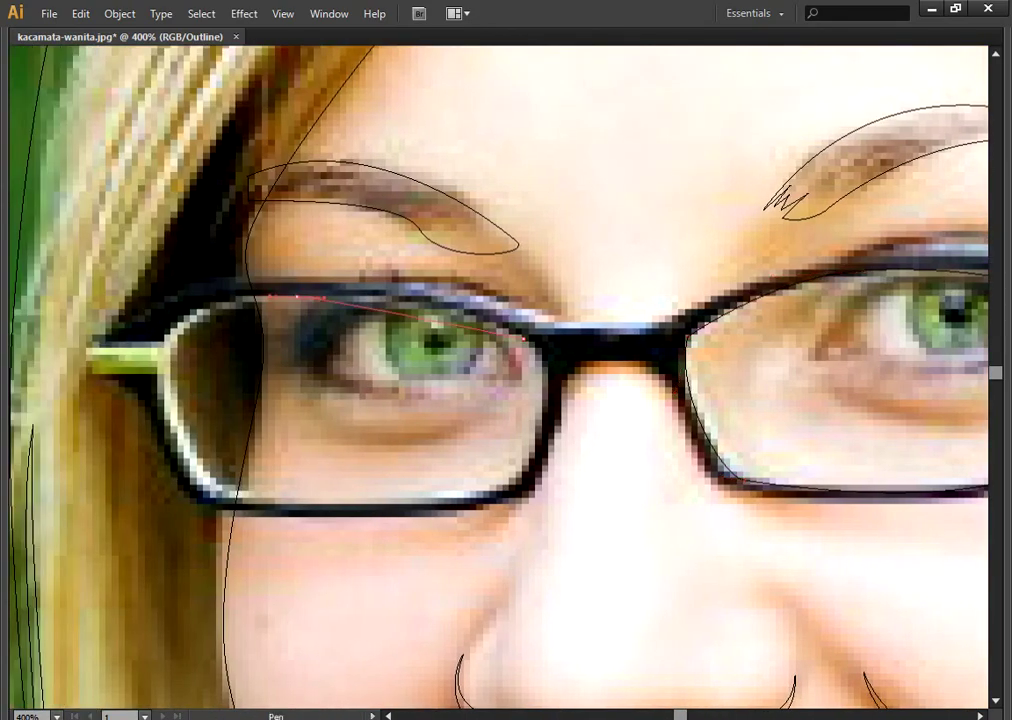
{"action": "left_click_drag", "start_coordinate": [197, 298], "coordinate": [397, 298]}
{"action": "left_click", "coordinate": [523, 340]}
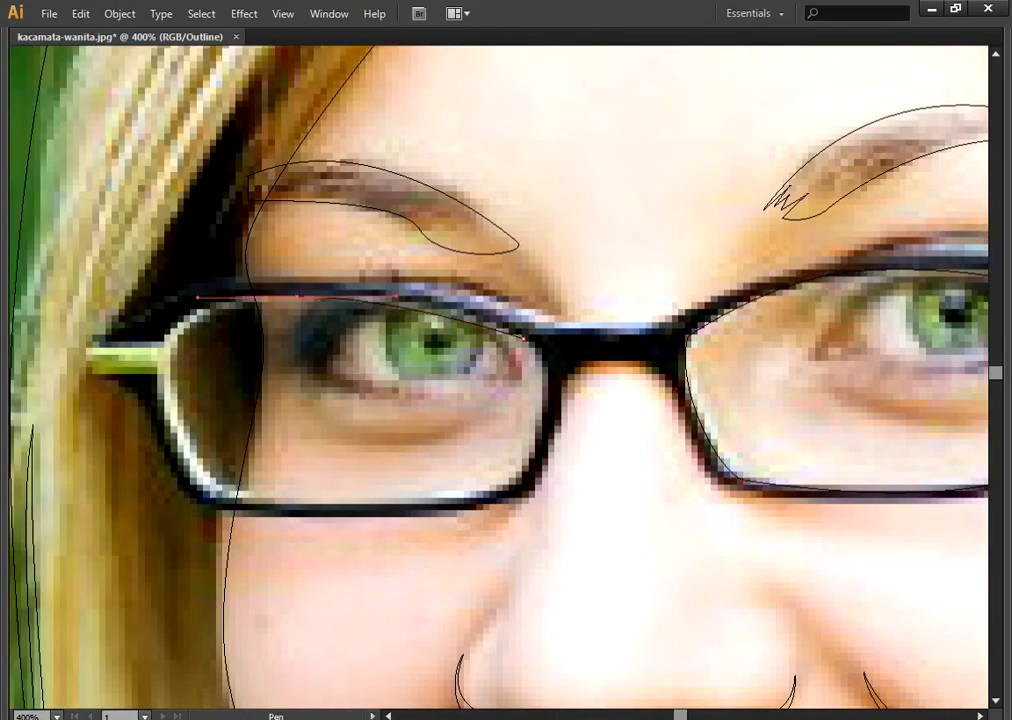
{"action": "left_click", "coordinate": [171, 341]}
{"action": "left_click", "coordinate": [218, 488]}
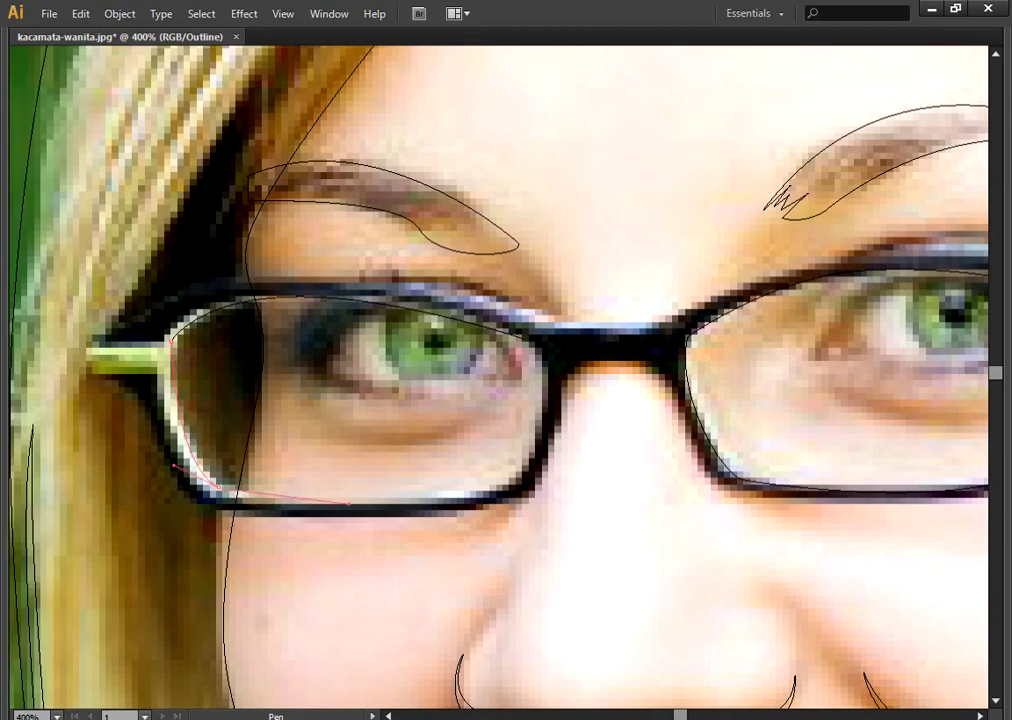
{"action": "left_click", "coordinate": [300, 560], "text": "ctrl"}
{"action": "left_click_drag", "start_coordinate": [218, 488], "coordinate": [360, 504]}
{"action": "left_click_drag", "start_coordinate": [495, 496], "coordinate": [508, 485]}
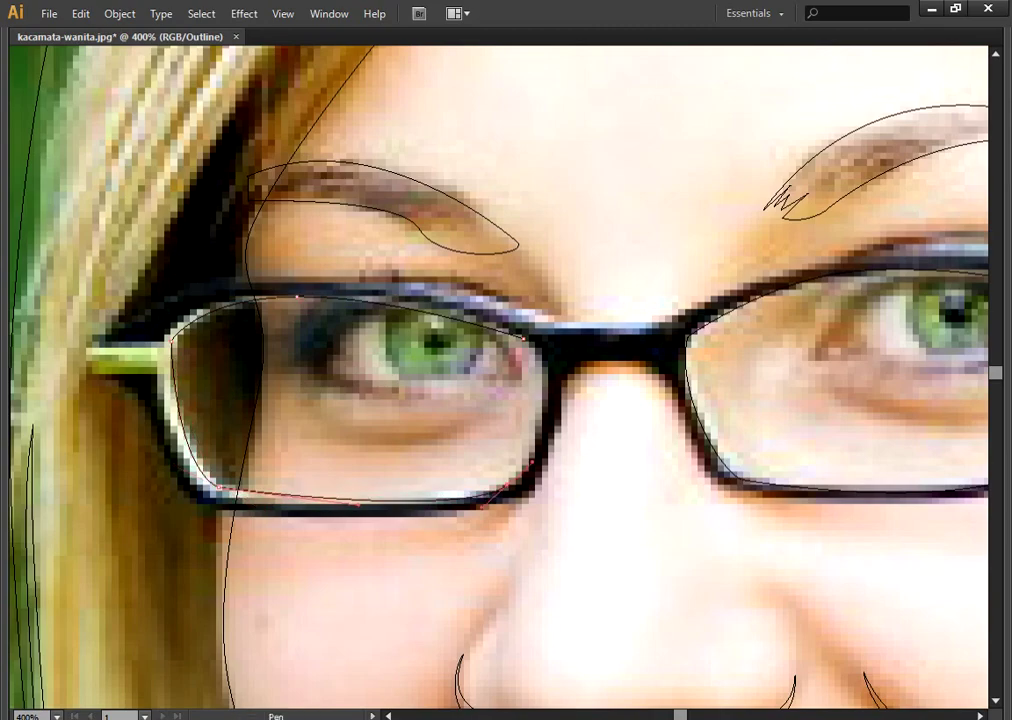
{"action": "mouse_move", "coordinate": [523, 340]}
{"action": "left_mouse_down"}
{"action": "mouse_move", "coordinate": [567, 370]}
{"action": "mouse_move", "coordinate": [220, 310]}
{"action": "left_mouse_up"}
{"action": "left_click", "coordinate": [578, 364], "text": "ctrl"}
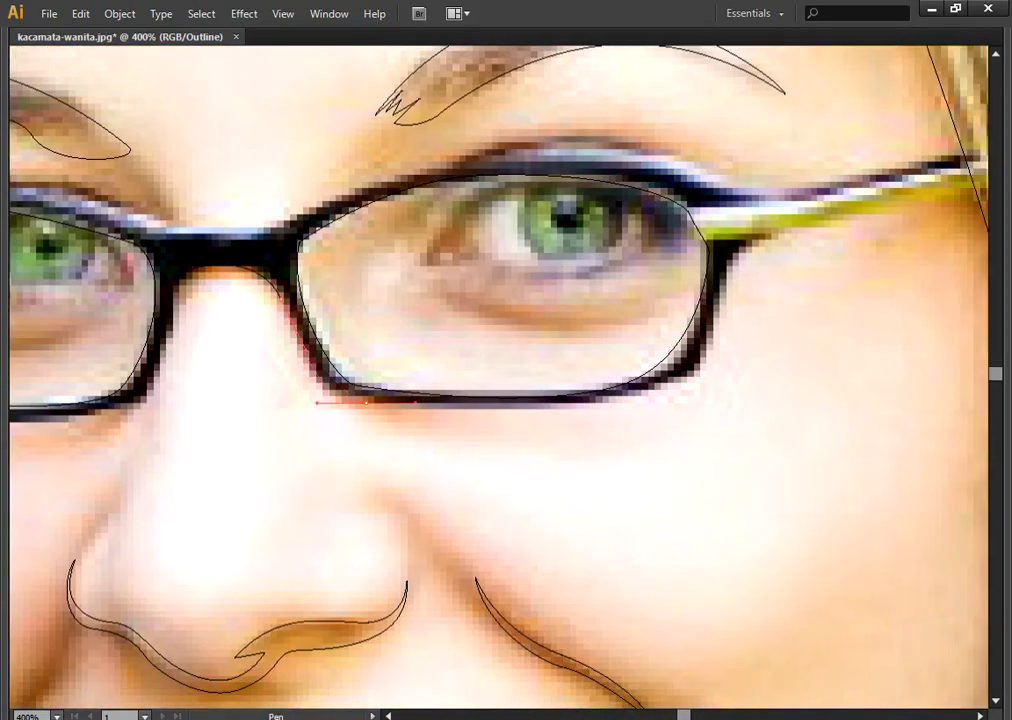
Step: Extend the outline along the lens bottom and out along the glasses temple
{"action": "left_click_drag", "start_coordinate": [425, 403], "coordinate": [600, 402]}
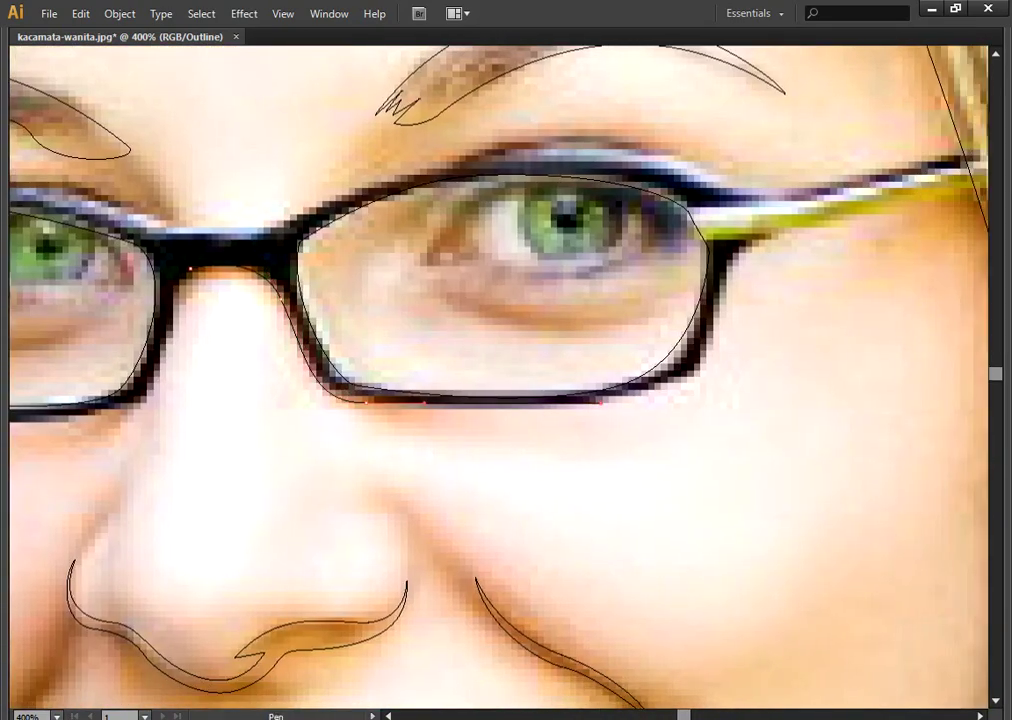
{"action": "left_click_drag", "start_coordinate": [480, 315], "coordinate": [190, 435]}
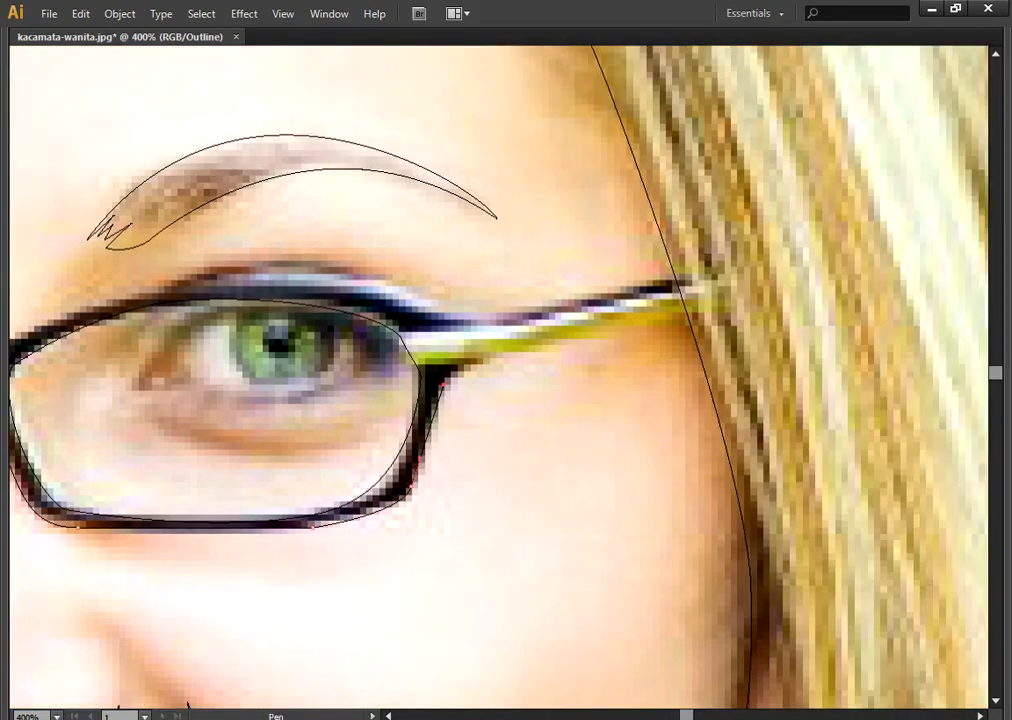
{"action": "left_click", "coordinate": [692, 307]}
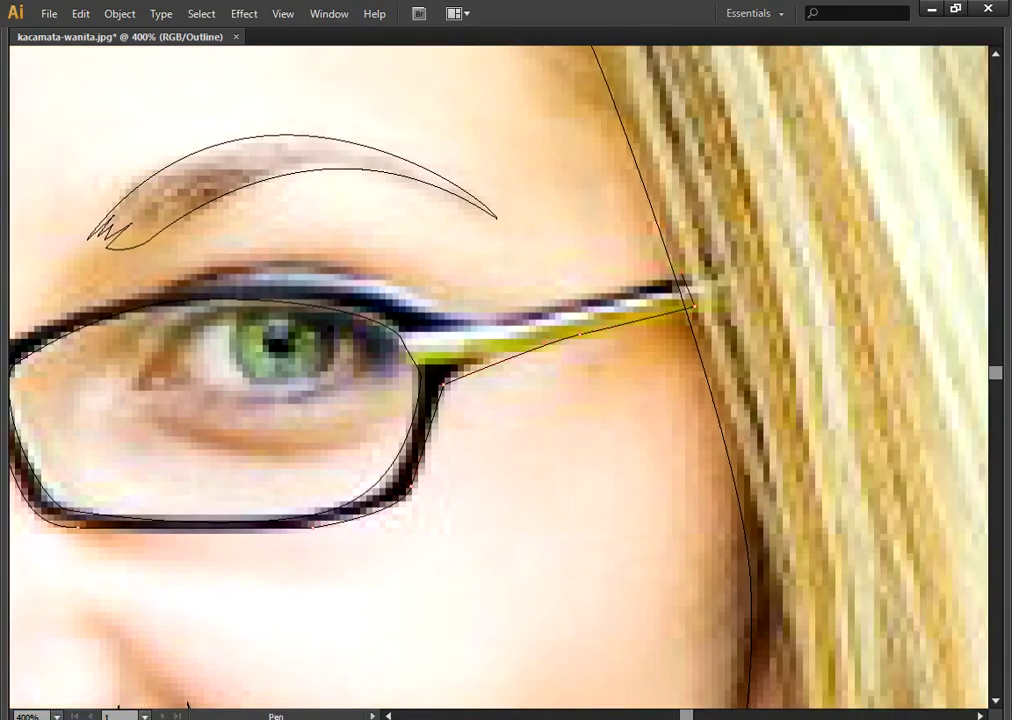
{"action": "left_click_drag", "start_coordinate": [186, 705], "coordinate": [390, 705]}
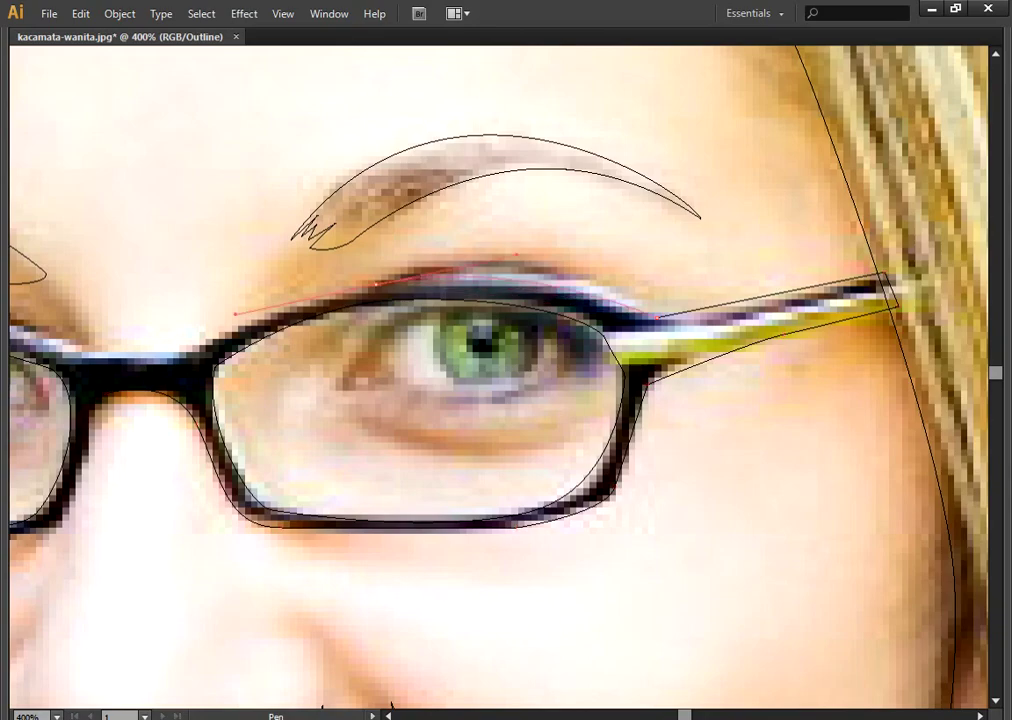
Step: Trace the frame's outer edge across the nose bridge and around the left rim
{"action": "left_click_drag", "start_coordinate": [235, 314], "coordinate": [675, 324]}
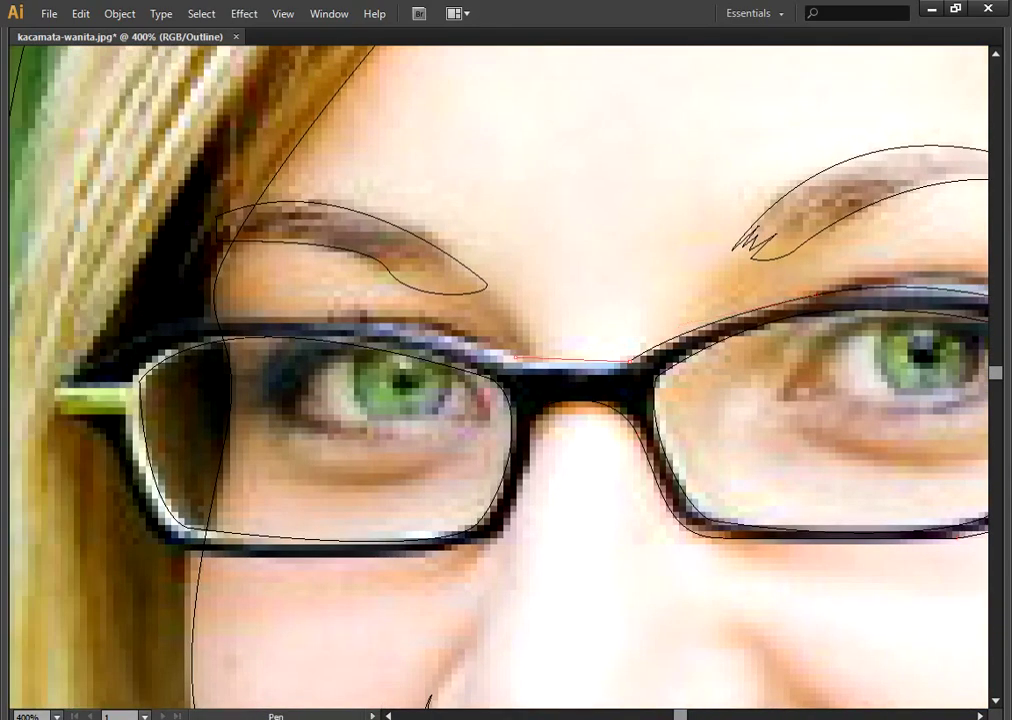
{"action": "left_click_drag", "start_coordinate": [367, 322], "coordinate": [305, 320]}
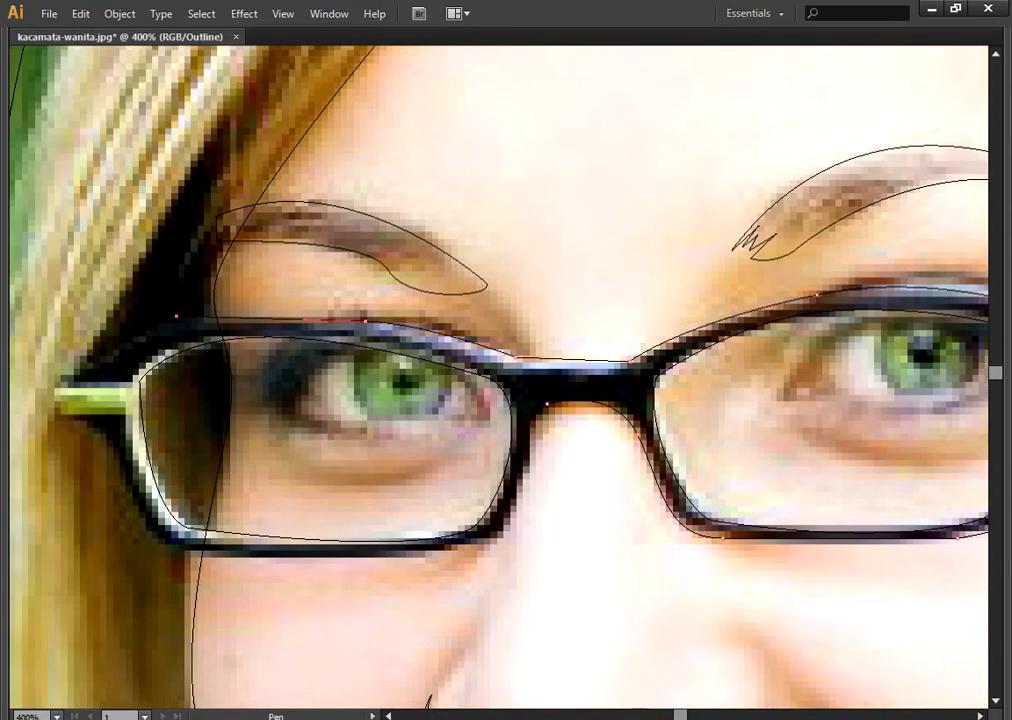
{"action": "left_click_drag", "start_coordinate": [123, 343], "coordinate": [70, 370]}
{"action": "left_click_drag", "start_coordinate": [176, 547], "coordinate": [398, 560]}
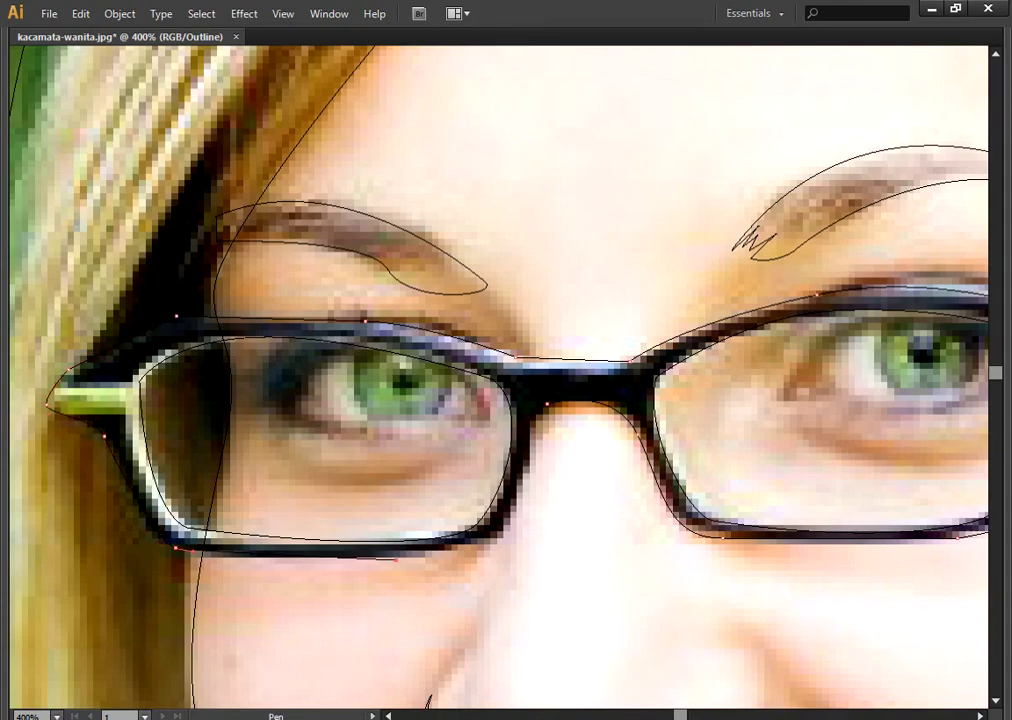
{"action": "left_click_drag", "start_coordinate": [505, 528], "coordinate": [520, 462]}
{"action": "scroll", "coordinate": [500, 380], "scroll_direction": "right", "scroll_amount": 5}
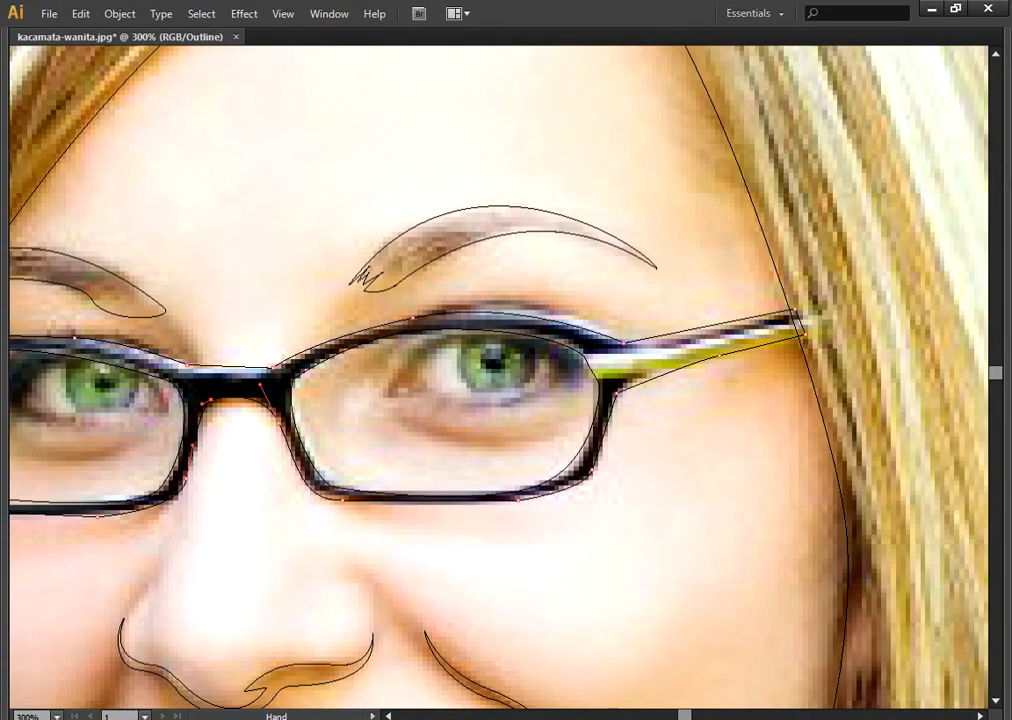
Step: Select both frame outlines and apply Pathfinder Exclude to cut out the lens holes
{"action": "left_click", "coordinate": [445, 495]}
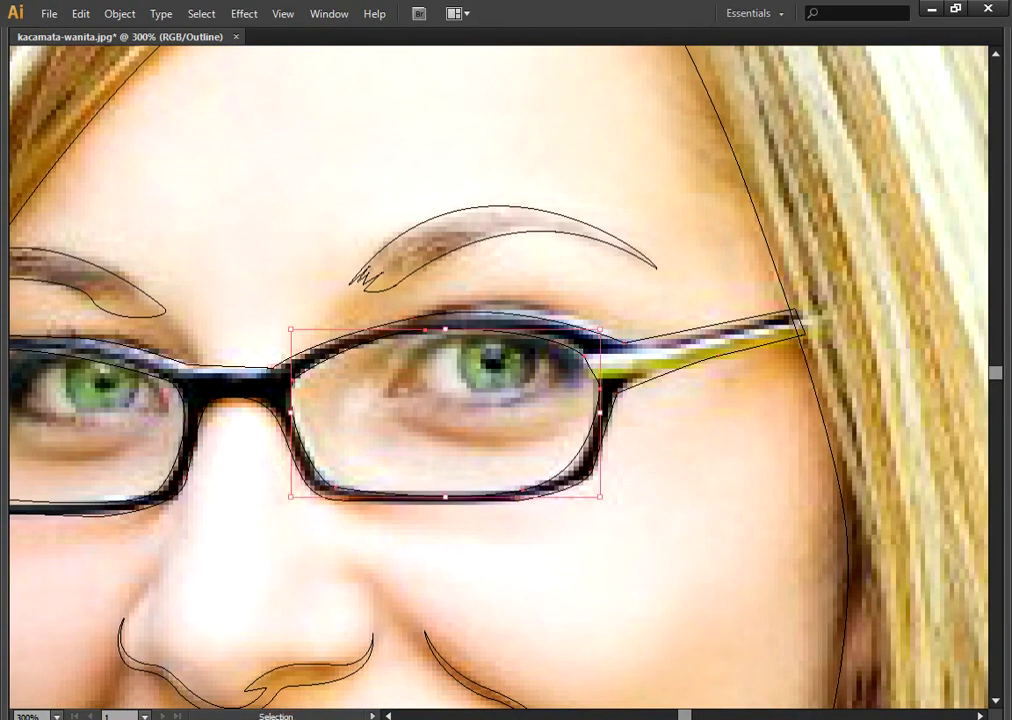
{"action": "left_click", "coordinate": [262, 498], "text": "shift"}
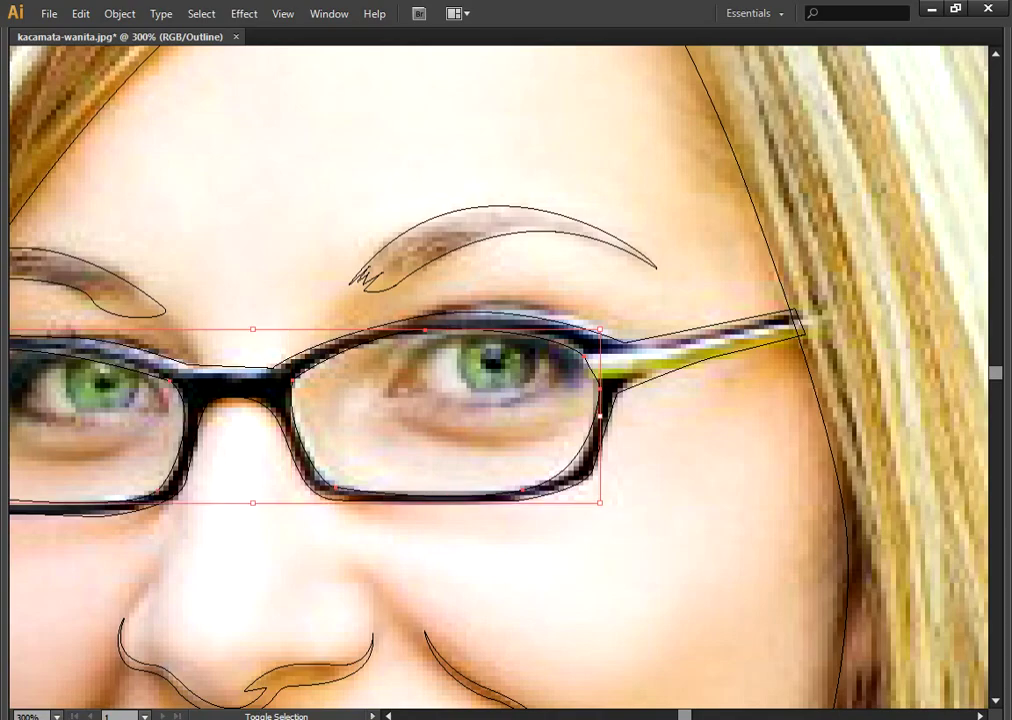
{"action": "key", "text": "Tab"}
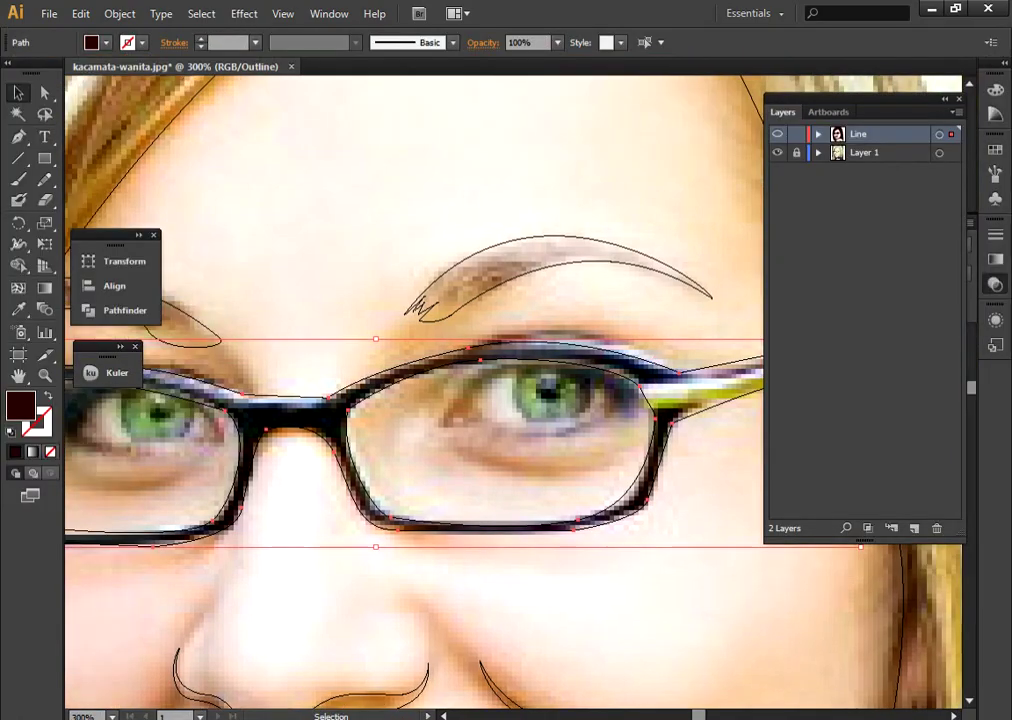
{"action": "left_click", "coordinate": [118, 310]}
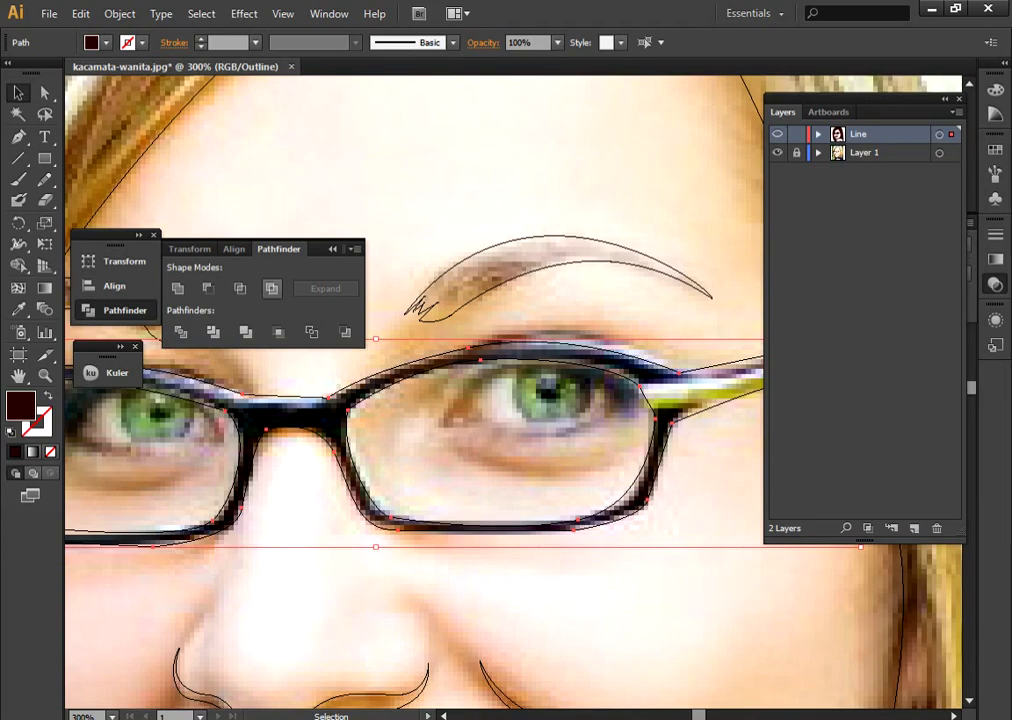
{"action": "left_click", "coordinate": [271, 288]}
Step: Preview the filled glasses frame, then return to outlines and zoom in on the eye
{"action": "left_click", "coordinate": [777, 133], "text": "ctrl"}
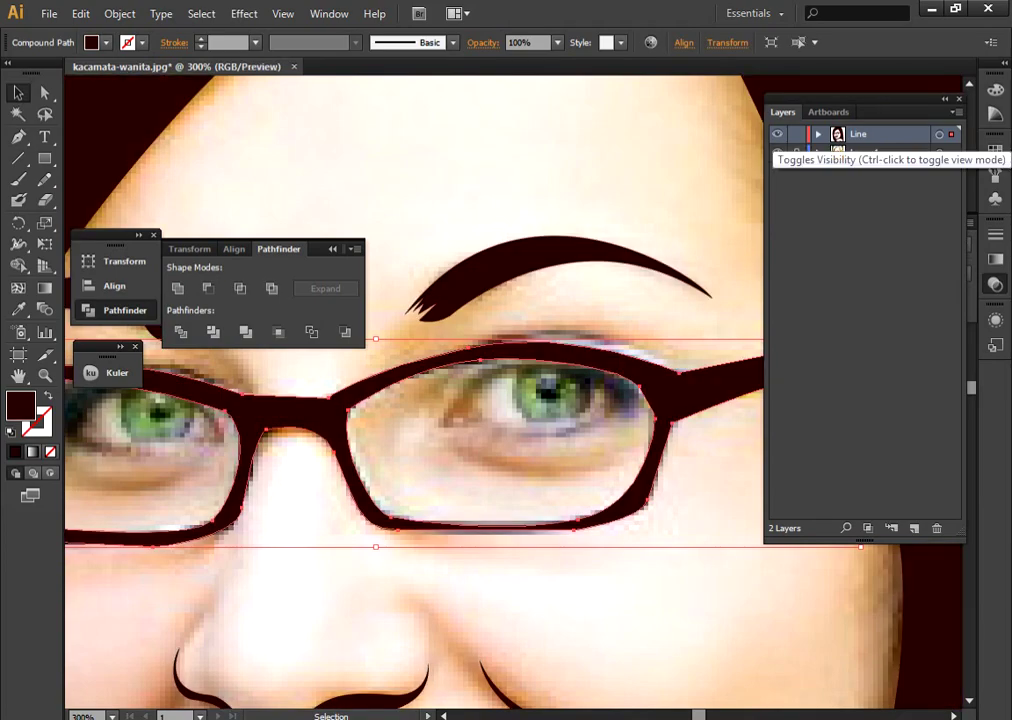
{"action": "key", "text": "ctrl+shift+a"}
{"action": "left_click", "coordinate": [777, 133], "text": "ctrl"}
{"action": "key", "text": "shift+c"}
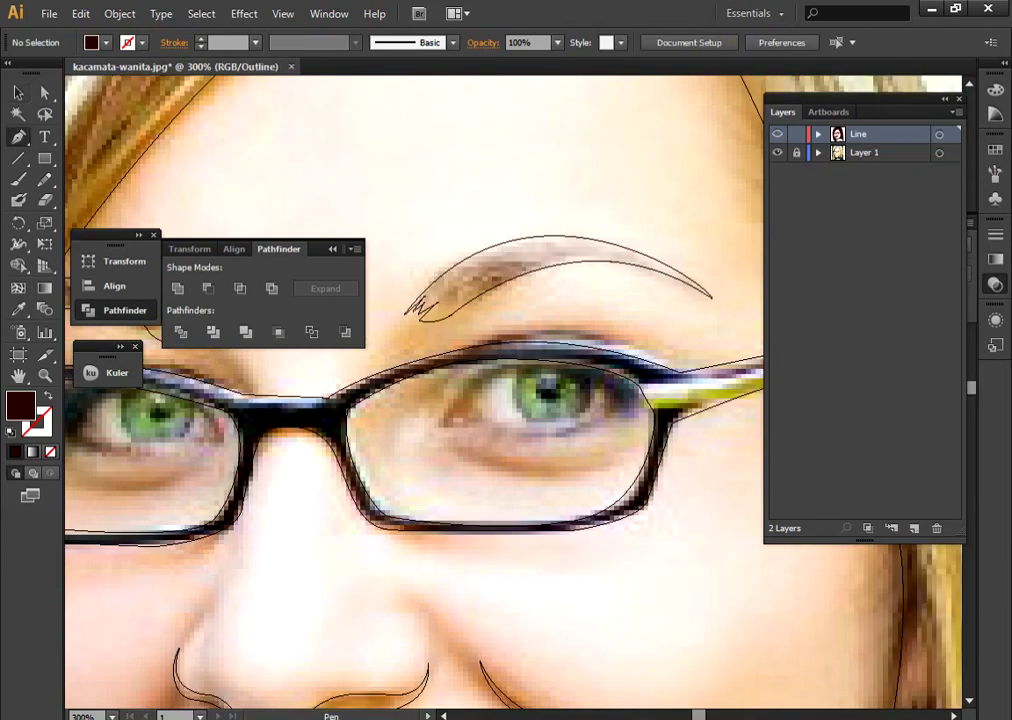
{"action": "key", "text": "Tab"}
{"action": "key", "text": "ctrl+plus"}
Step: Zoom in on the right eye and trace a closed outline around its outer shape
{"action": "scroll", "coordinate": [500, 380], "scroll_direction": "right", "scroll_amount": 5}
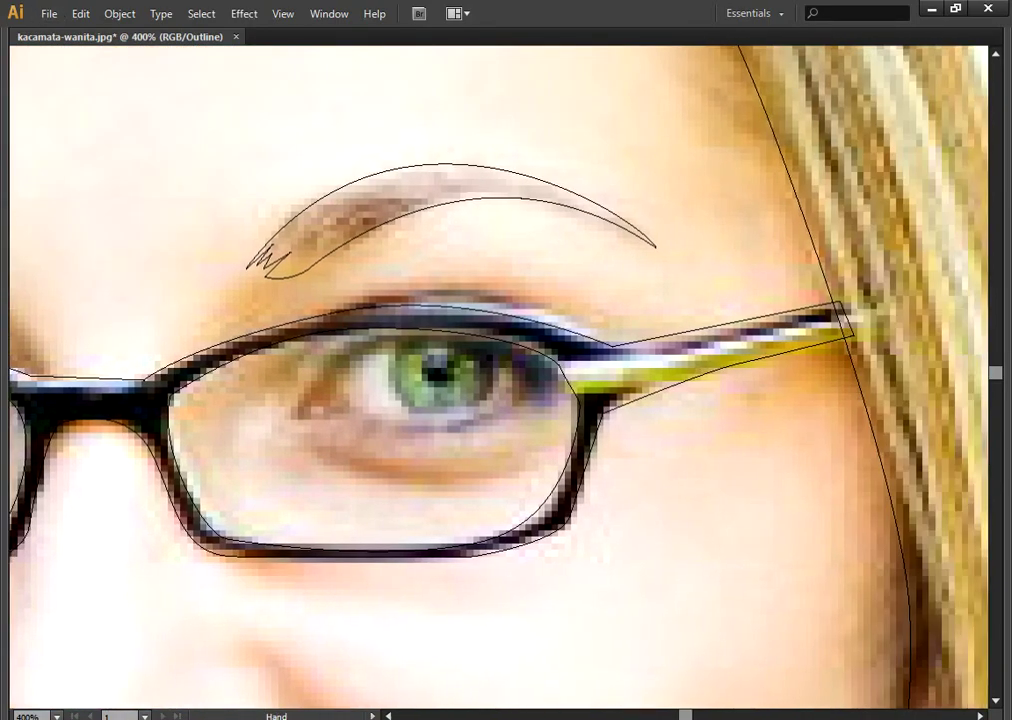
{"action": "key", "text": "ctrl+plus"}
{"action": "key", "text": "p"}
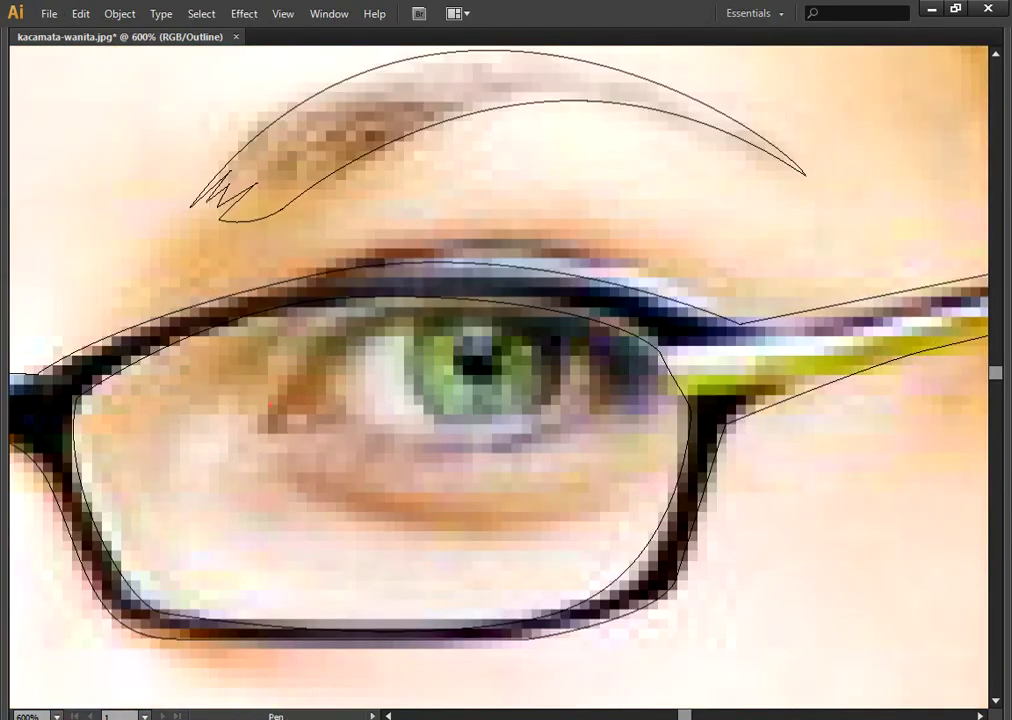
{"action": "left_click_drag", "start_coordinate": [473, 289], "coordinate": [614, 279]}
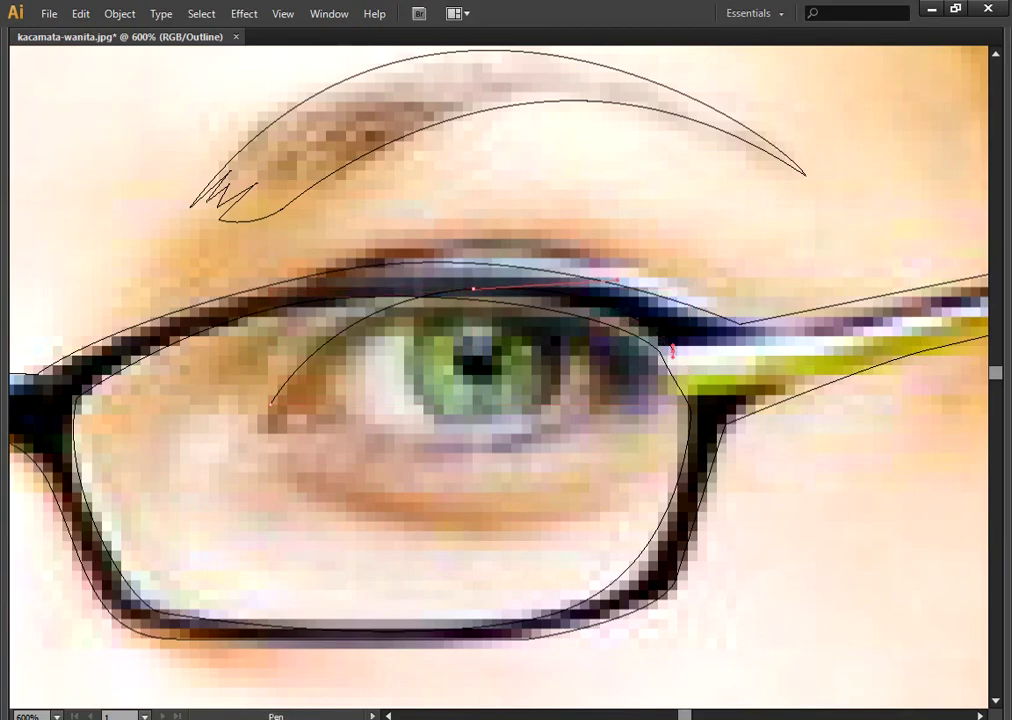
{"action": "left_click", "coordinate": [672, 350]}
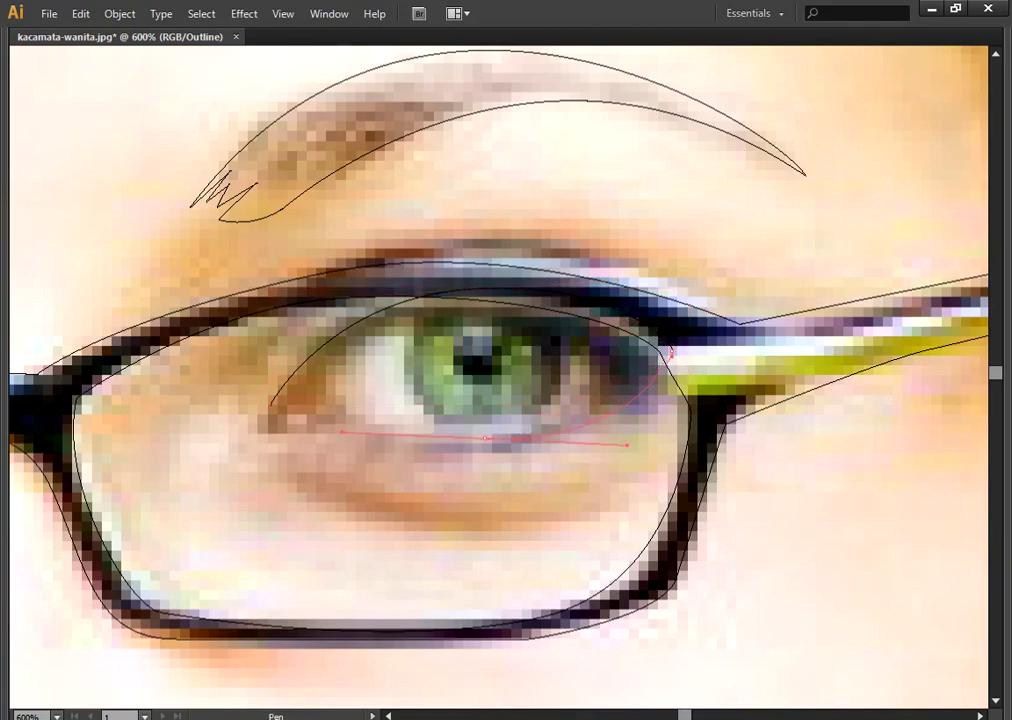
{"action": "left_click_drag", "start_coordinate": [485, 438], "coordinate": [632, 448]}
{"action": "left_click", "coordinate": [270, 403]}
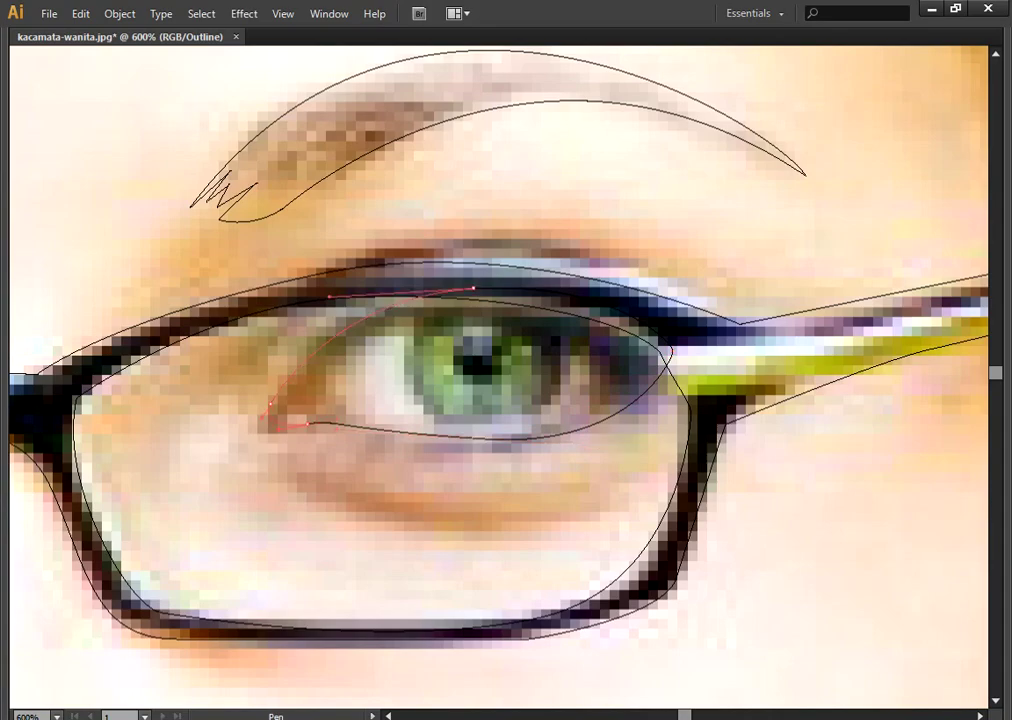
Step: Trace a second closed path around the inner eye opening
{"action": "left_click", "coordinate": [218, 565], "text": "ctrl"}
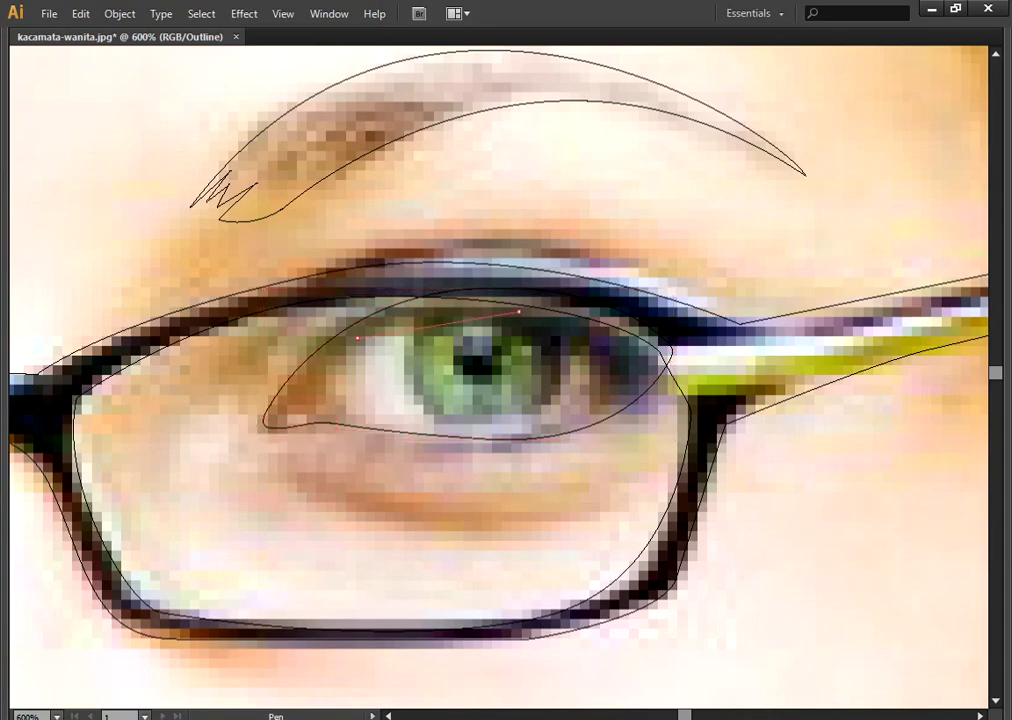
{"action": "left_click_drag", "start_coordinate": [563, 418], "coordinate": [480, 435]}
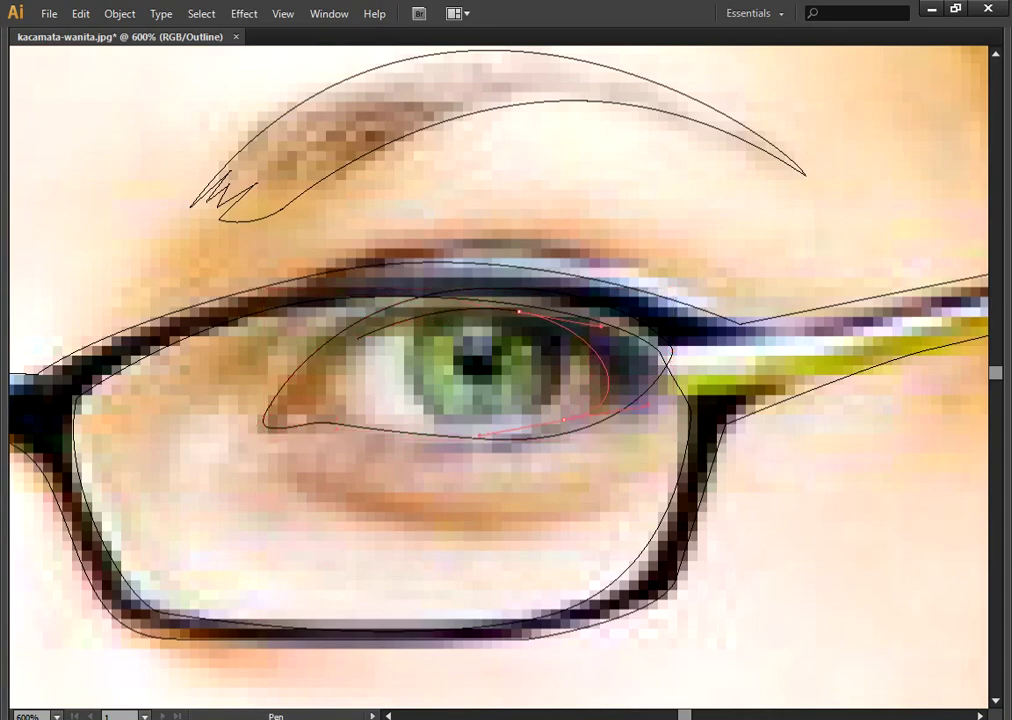
{"action": "left_click_drag", "start_coordinate": [362, 413], "coordinate": [328, 405]}
{"action": "left_click", "coordinate": [518, 312]}
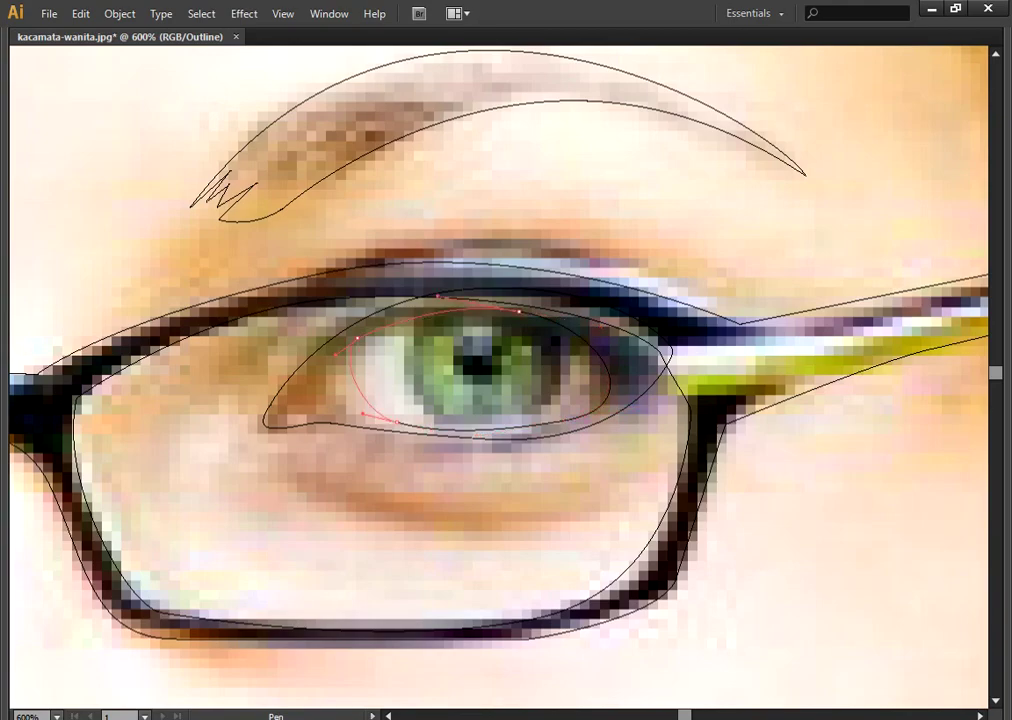
Step: Draw a circle over the iris with the Ellipse tool
{"action": "key", "text": "Tab"}
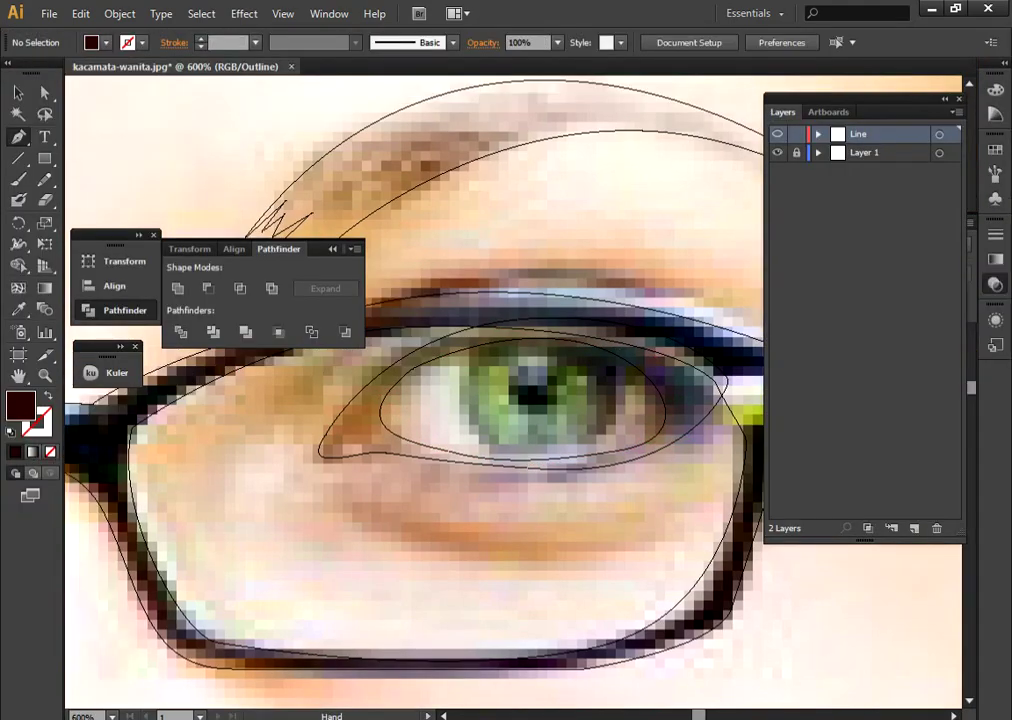
{"action": "left_click_drag", "start_coordinate": [44, 158], "coordinate": [127, 199]}
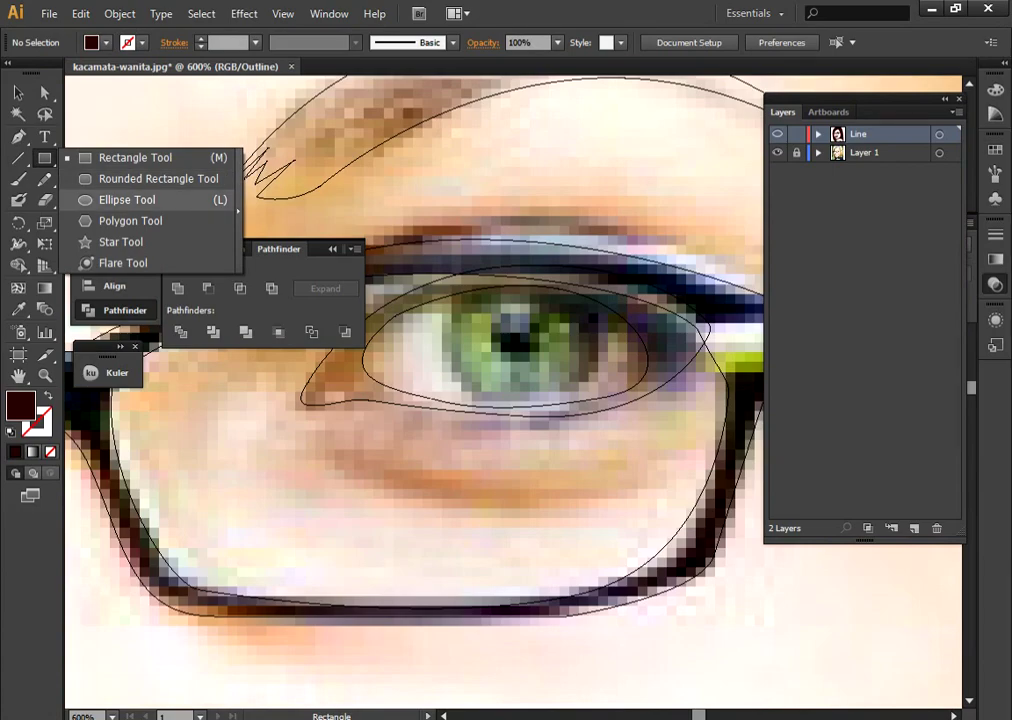
{"action": "left_click", "coordinate": [127, 199]}
{"action": "left_click_drag", "start_coordinate": [522, 336], "coordinate": [447, 266]}
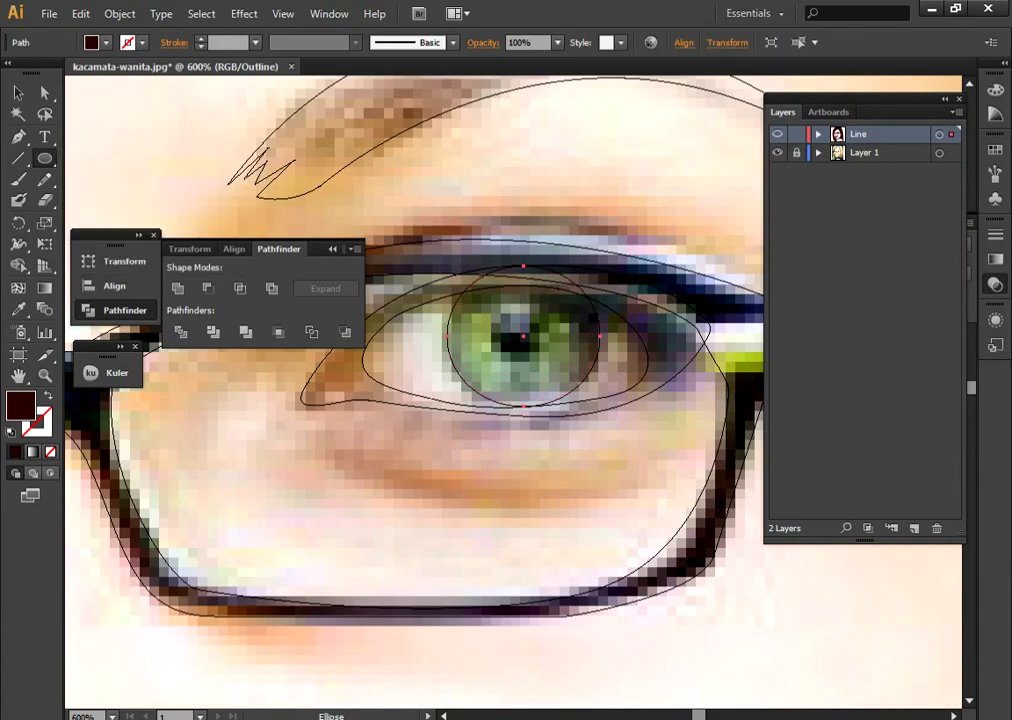
Step: Combine both eye outlines into a compound path (Ctrl+8) and preview the filled eye
{"action": "key", "text": "v"}
{"action": "key", "text": "ctrl+shift+a"}
{"action": "left_click", "coordinate": [505, 405]}
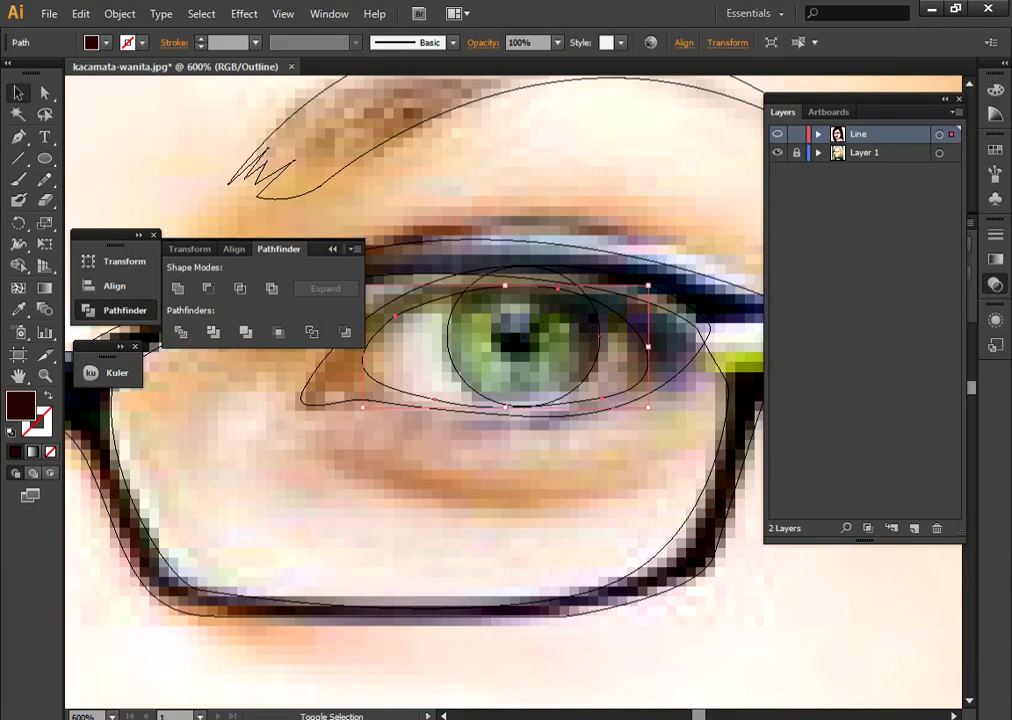
{"action": "left_click", "coordinate": [305, 398], "text": "shift"}
{"action": "key", "text": "ctrl+8"}
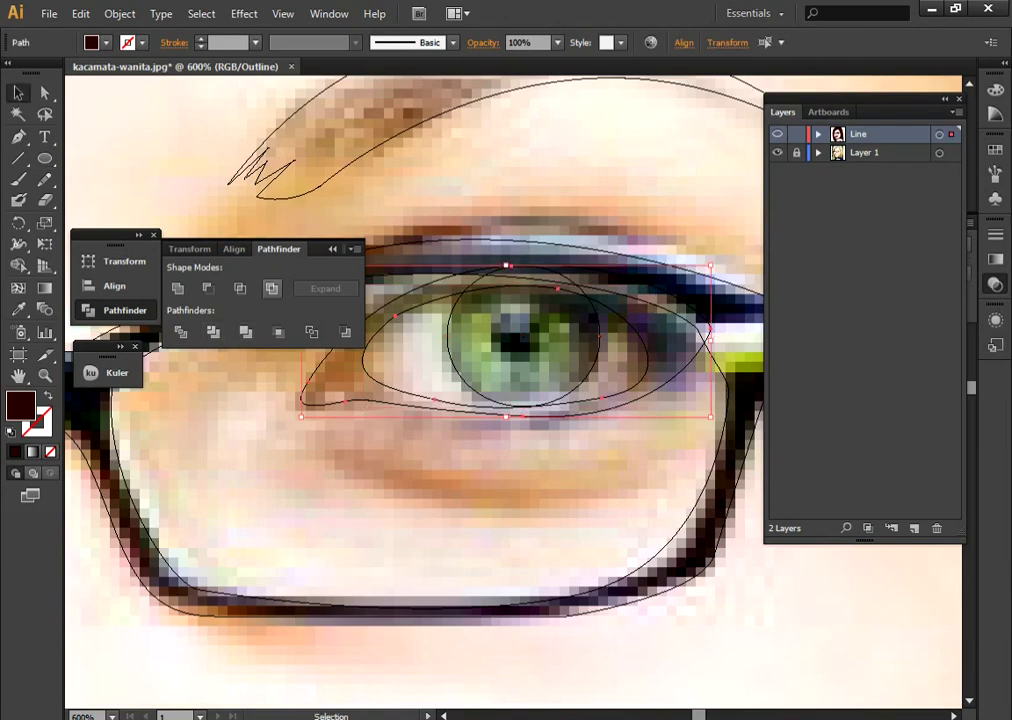
{"action": "key", "text": "ctrl+shift+a"}
{"action": "key", "text": "ctrl+y"}
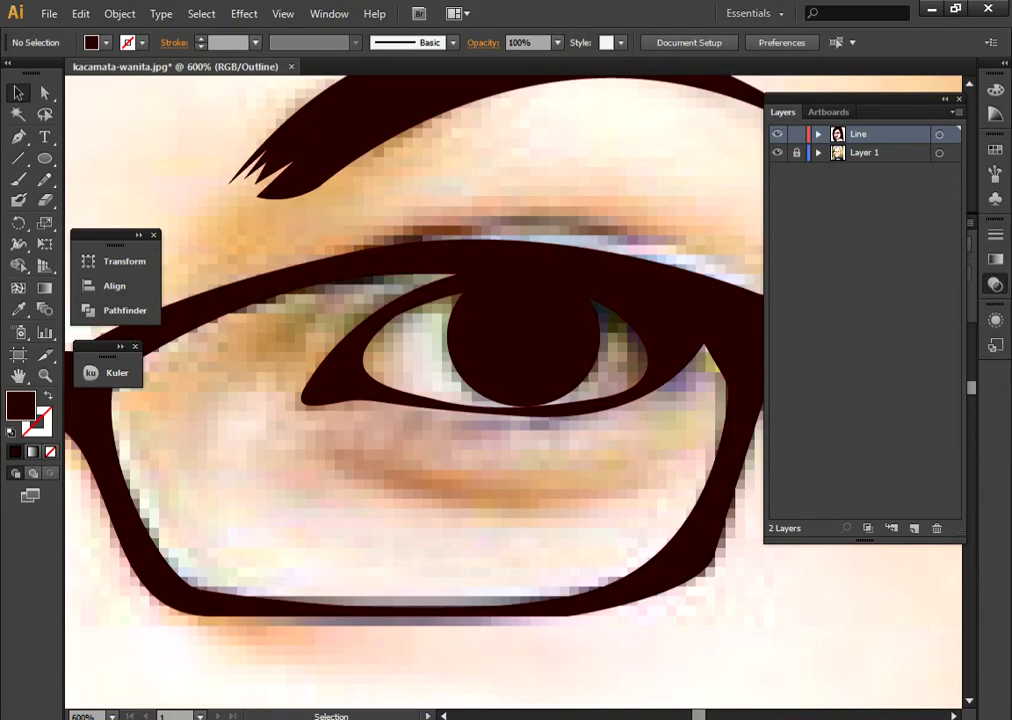
{"action": "key", "text": "ctrl+minus"}
{"action": "key", "text": "ctrl+minus"}
{"action": "key", "text": "ctrl+minus"}
{"action": "left_click_drag", "start_coordinate": [450, 400], "coordinate": [570, 405]}
{"action": "key", "text": "ctrl+plus"}
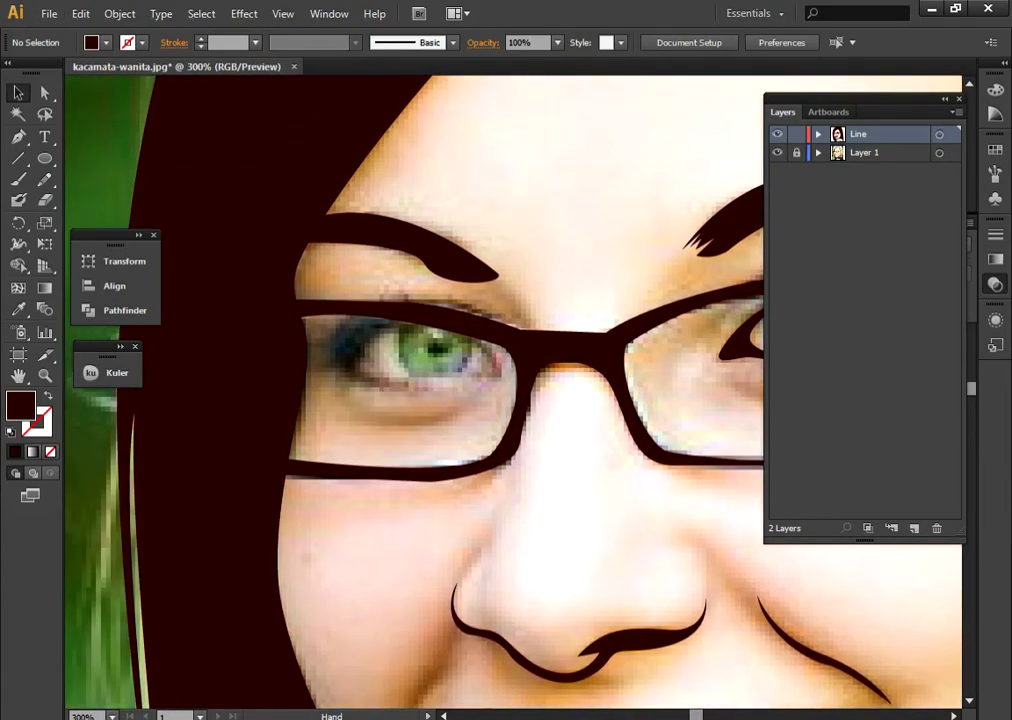
Step: In Outline view, zoom on the left eye and make a first tracing attempt, then delete it
{"action": "key", "text": "p"}
{"action": "key", "text": "ctrl+y"}
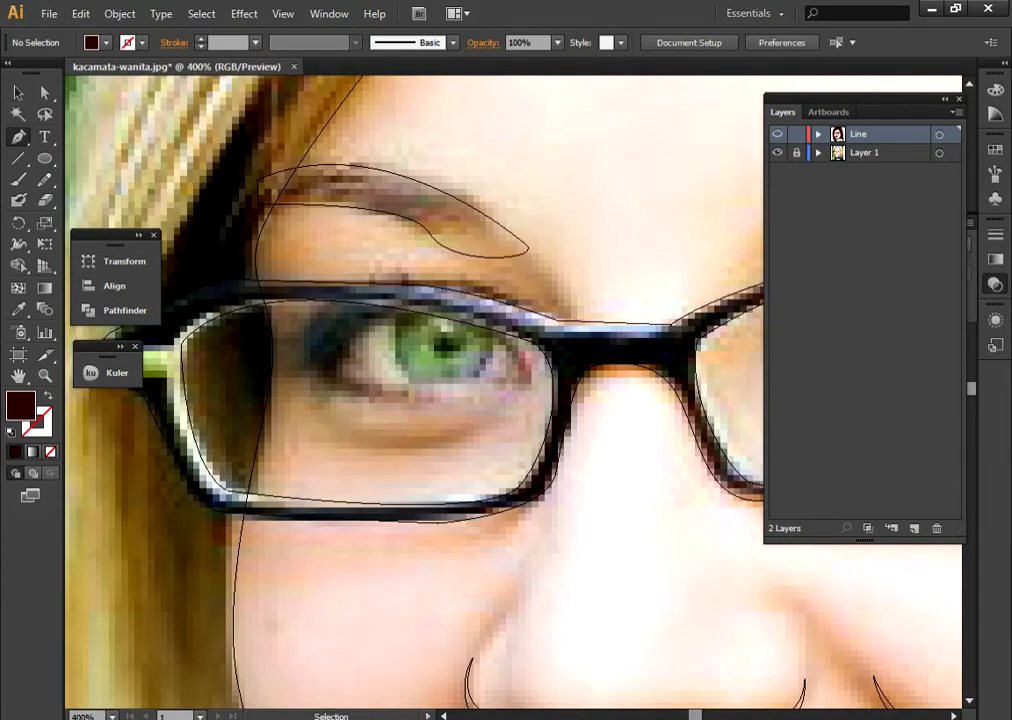
{"action": "key", "text": "ctrl+plus"}
{"action": "left_click", "coordinate": [286, 380]}
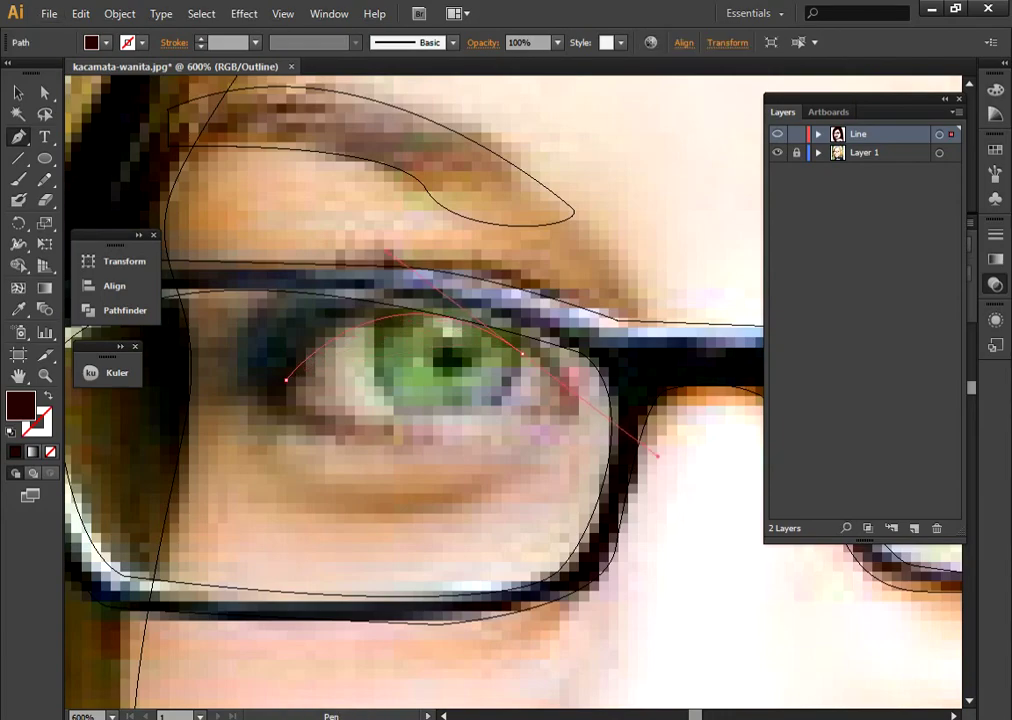
{"action": "left_click_drag", "start_coordinate": [522, 353], "coordinate": [661, 463]}
{"action": "left_click_drag", "start_coordinate": [463, 420], "coordinate": [484, 417]}
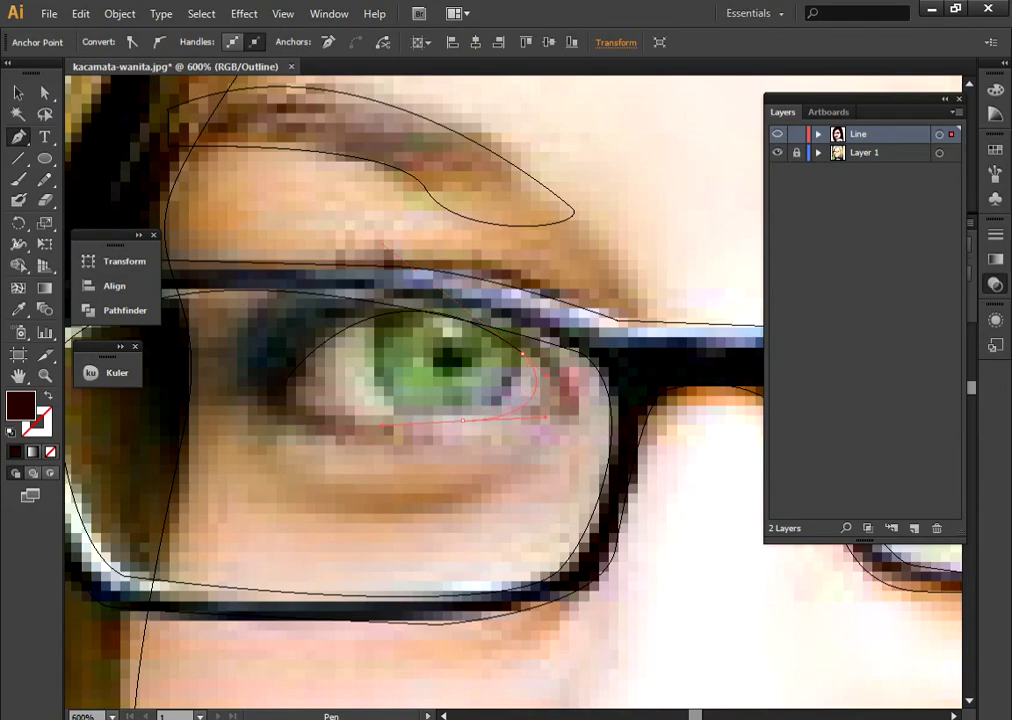
{"action": "left_click", "coordinate": [315, 410]}
{"action": "left_click", "coordinate": [288, 397]}
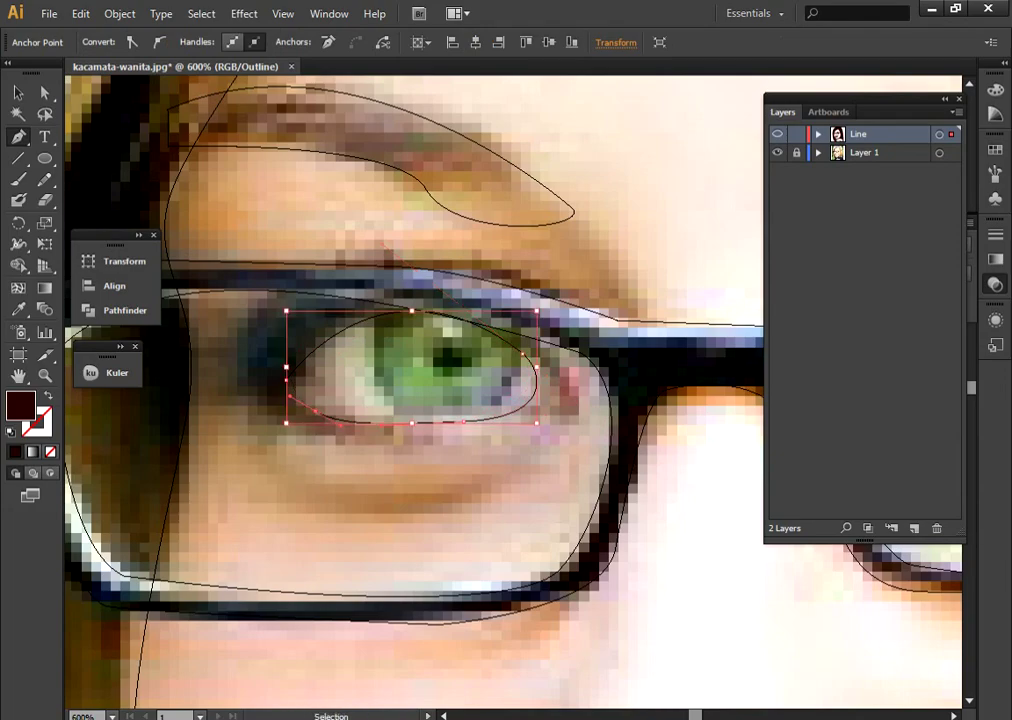
{"action": "key", "text": "Delete"}
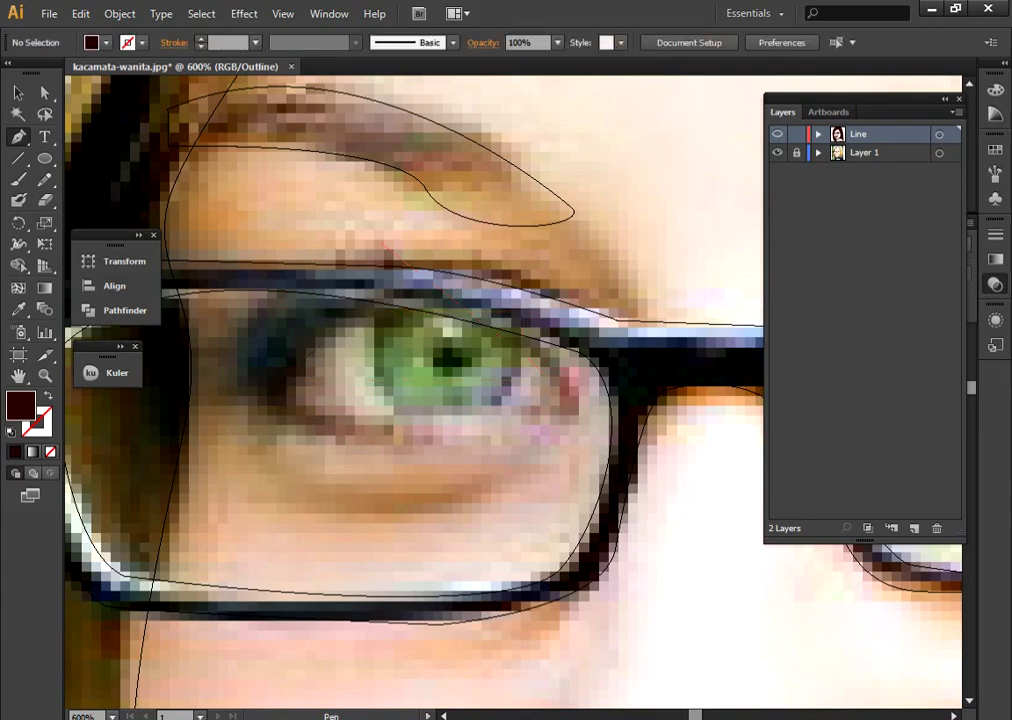
Step: Trace a closed almond outline around the left eye, discarding the stray extra paths
{"action": "left_click", "coordinate": [477, 317]}
{"action": "left_click_drag", "start_coordinate": [486, 419], "coordinate": [441, 430]}
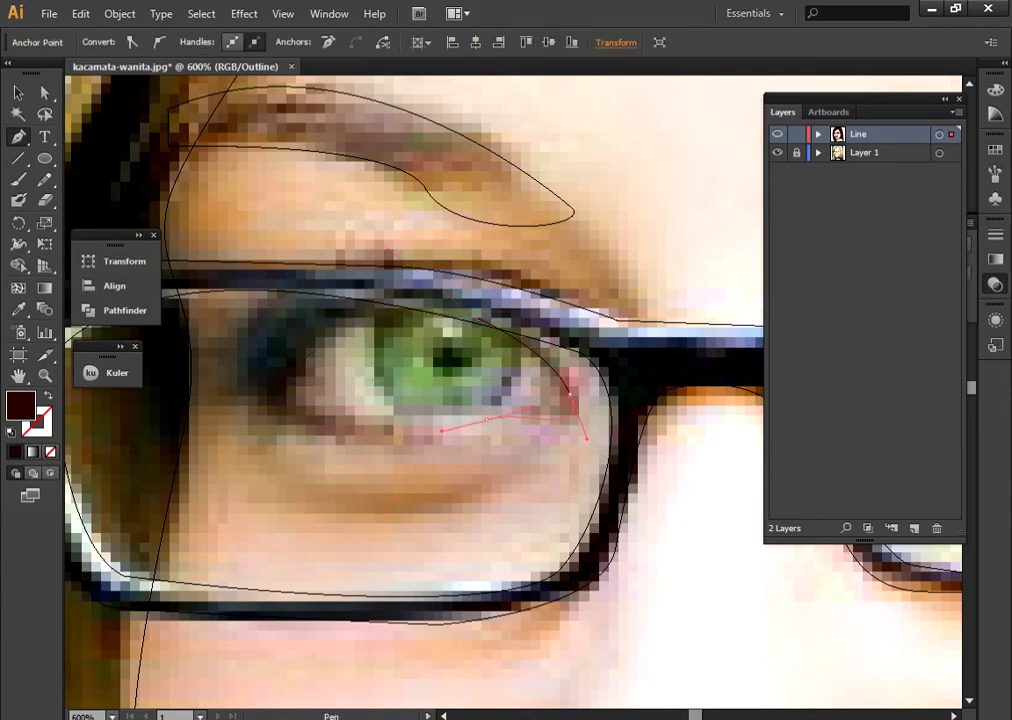
{"action": "mouse_move", "coordinate": [310, 427]}
{"action": "left_mouse_down"}
{"action": "mouse_move", "coordinate": [262, 404]}
{"action": "mouse_move", "coordinate": [207, 404]}
{"action": "left_mouse_up"}
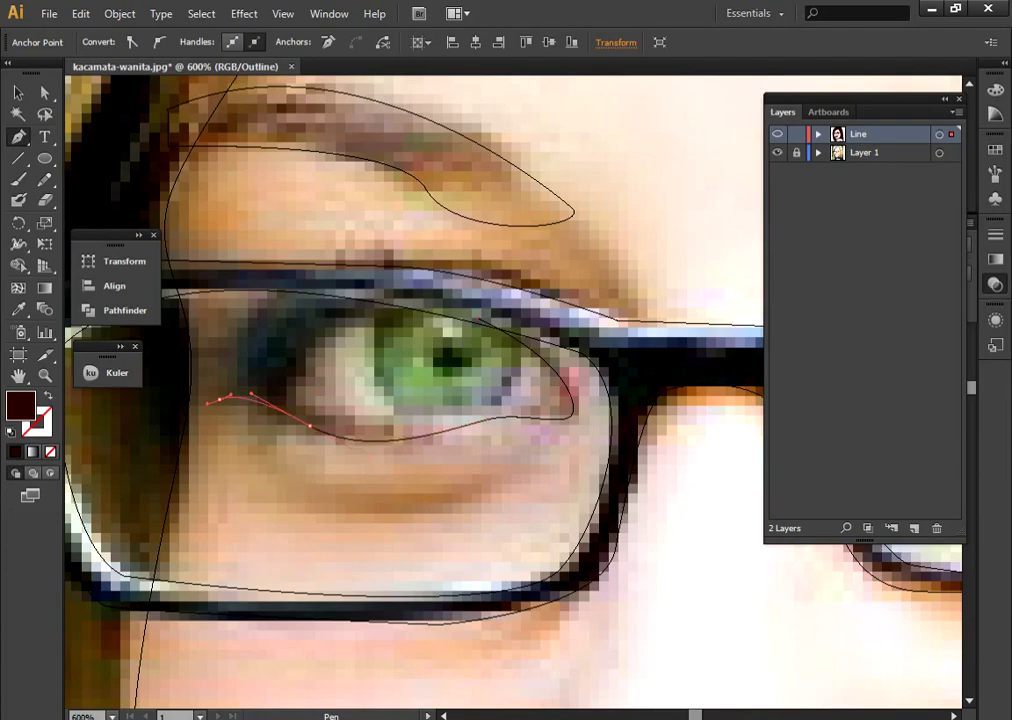
{"action": "left_click_drag", "start_coordinate": [477, 317], "coordinate": [520, 330]}
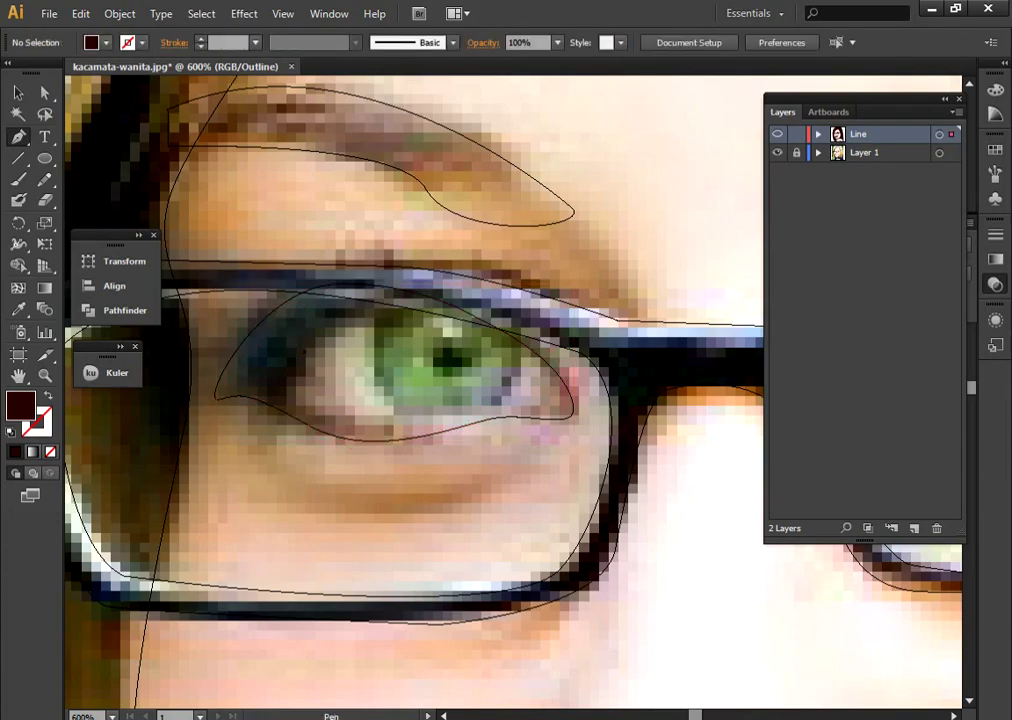
{"action": "left_click", "coordinate": [304, 352]}
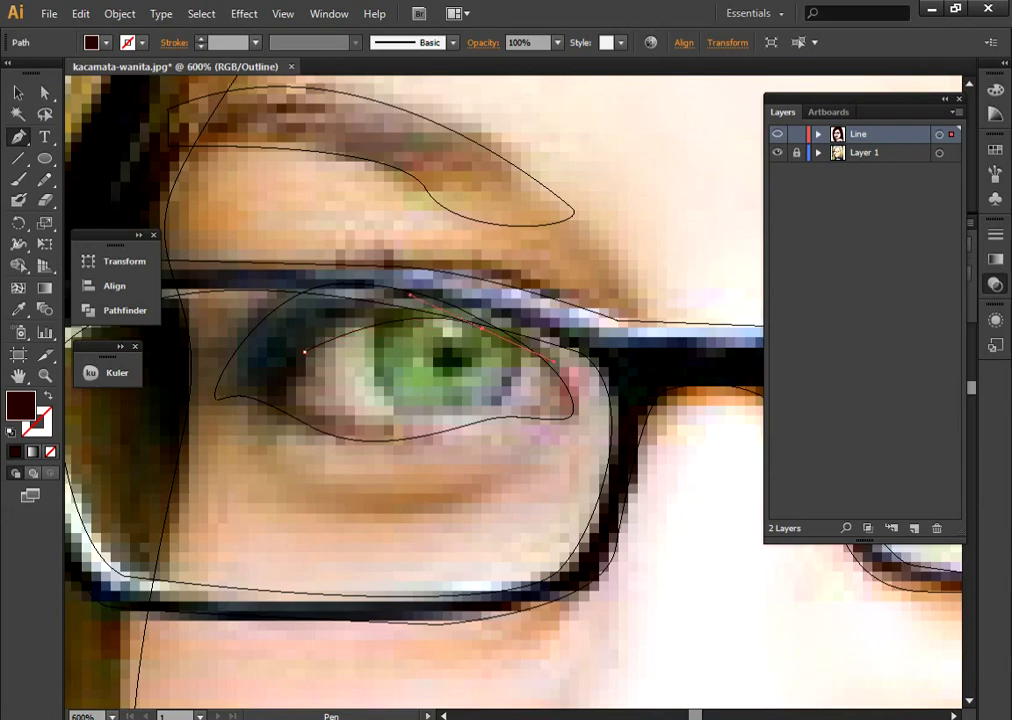
{"action": "left_click", "coordinate": [443, 420]}
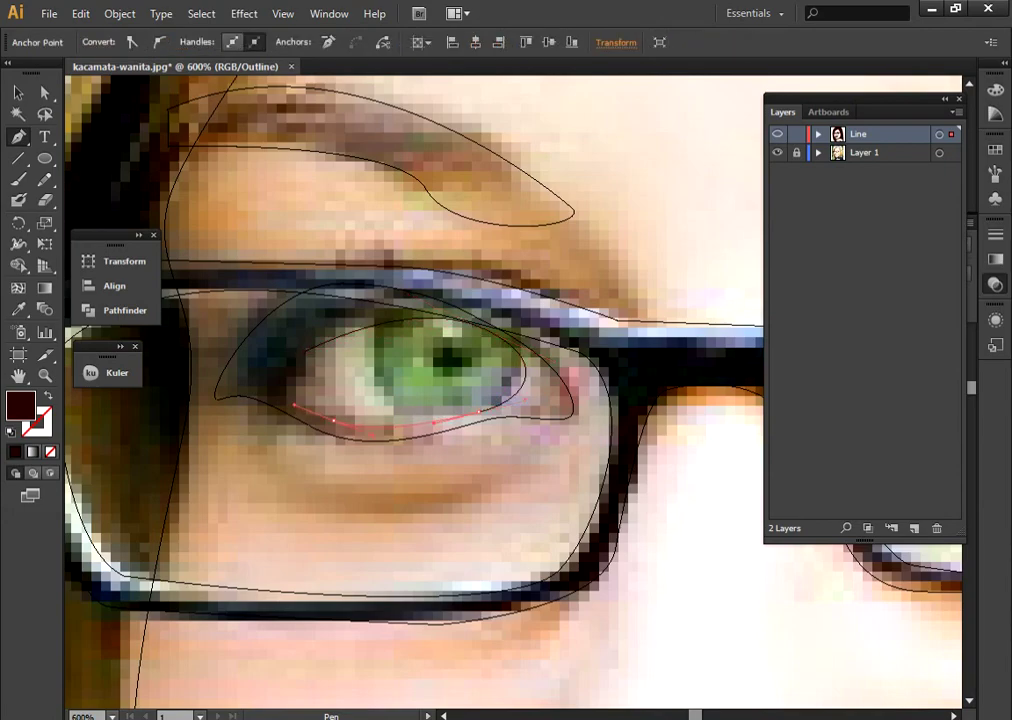
{"action": "key", "text": "ctrl"}
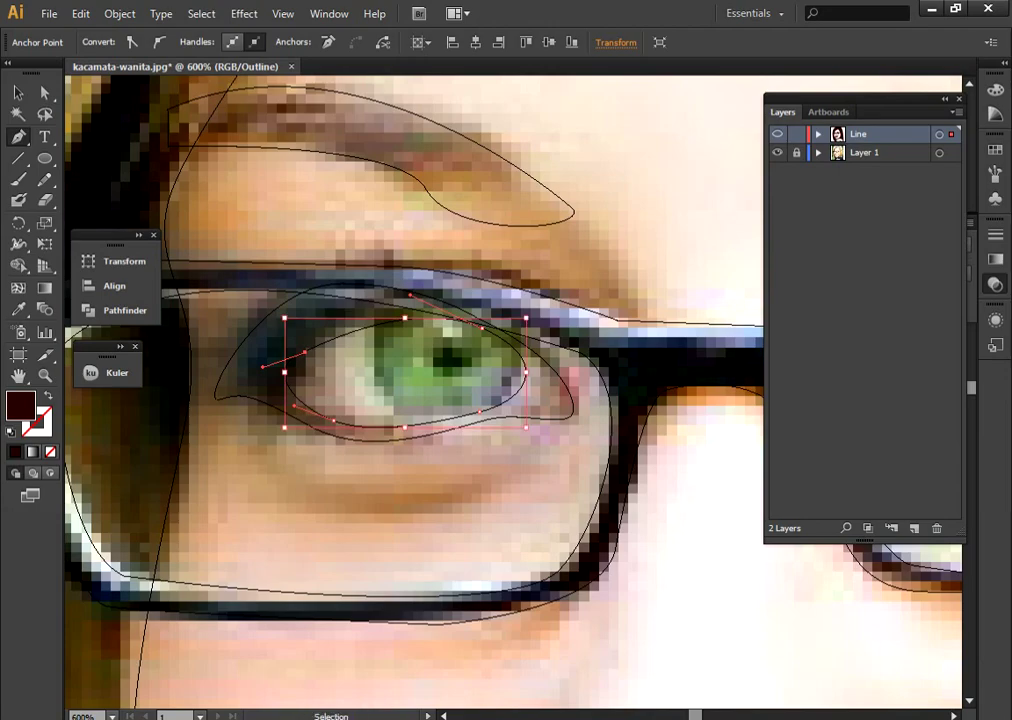
{"action": "key", "text": "ctrl+z"}
{"action": "key", "text": "ctrl+z"}
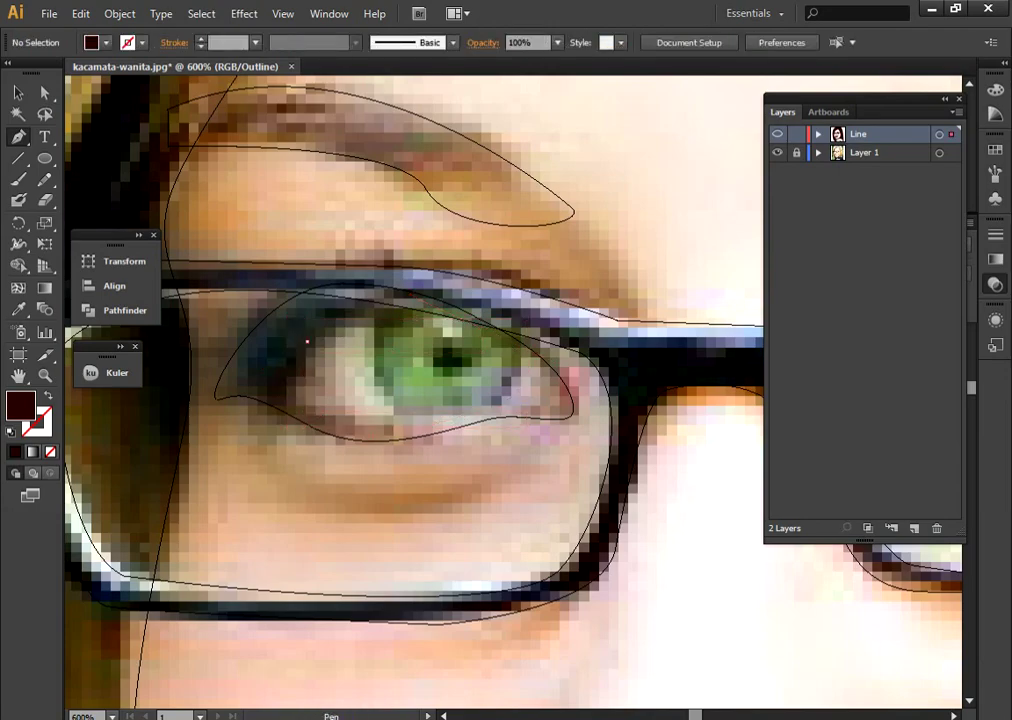
{"action": "left_click", "coordinate": [390, 281]}
{"action": "left_click_drag", "start_coordinate": [471, 323], "coordinate": [540, 345]}
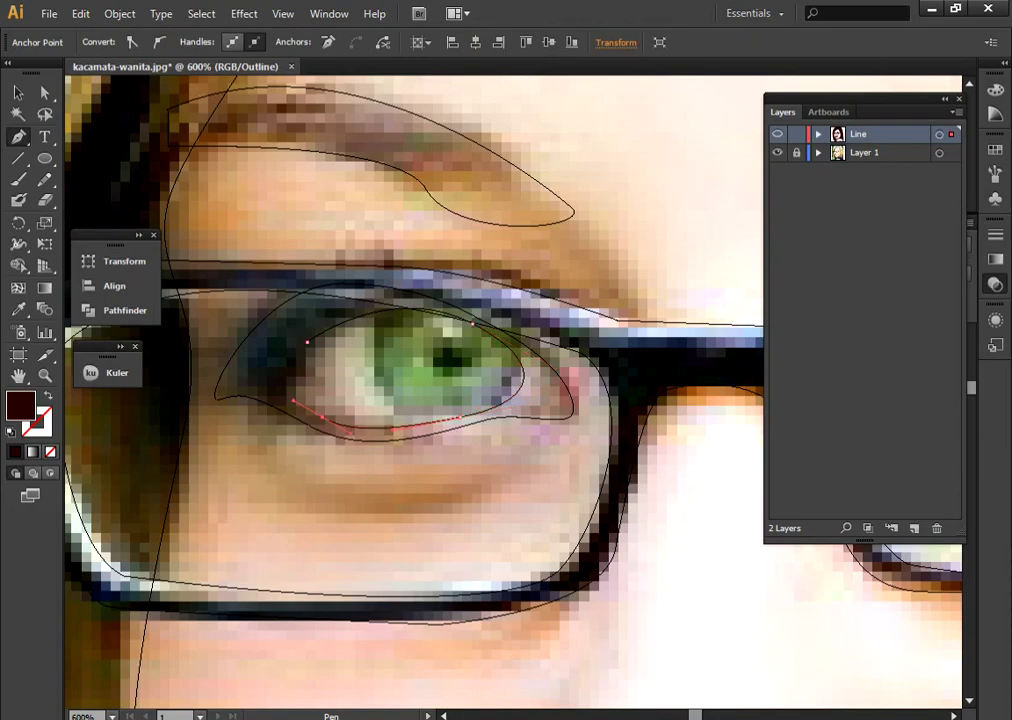
{"action": "key", "text": "ctrl+shift+a"}
Step: Draw a round iris circle over the eye and nudge it up and right
{"action": "key", "text": "l"}
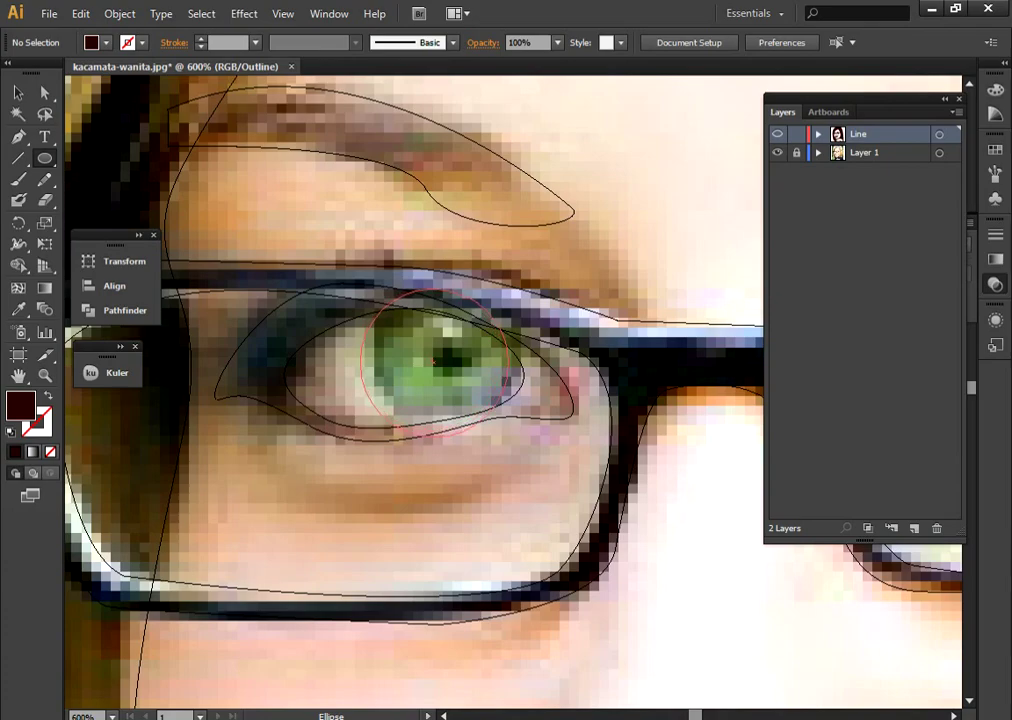
{"action": "left_click_drag", "start_coordinate": [490, 400], "coordinate": [511, 438]}
{"action": "key", "text": "v"}
{"action": "key", "text": "Up"}
{"action": "key", "text": "Up"}
{"action": "key", "text": "Right"}
{"action": "key", "text": "Right"}
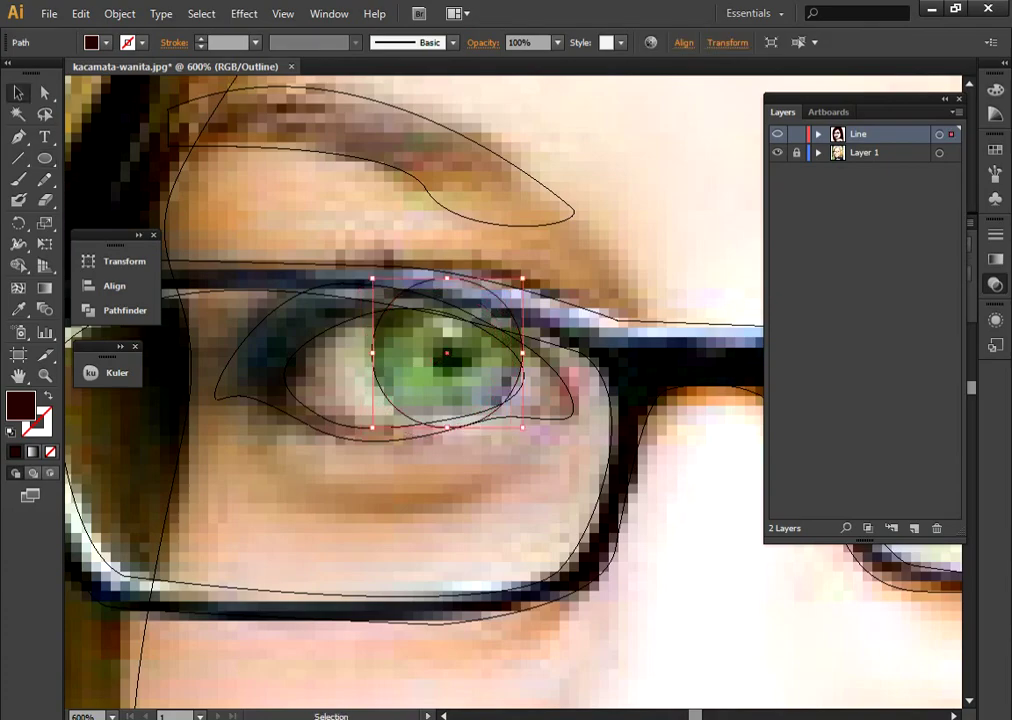
{"action": "left_click_drag", "start_coordinate": [522, 278], "coordinate": [529, 271]}
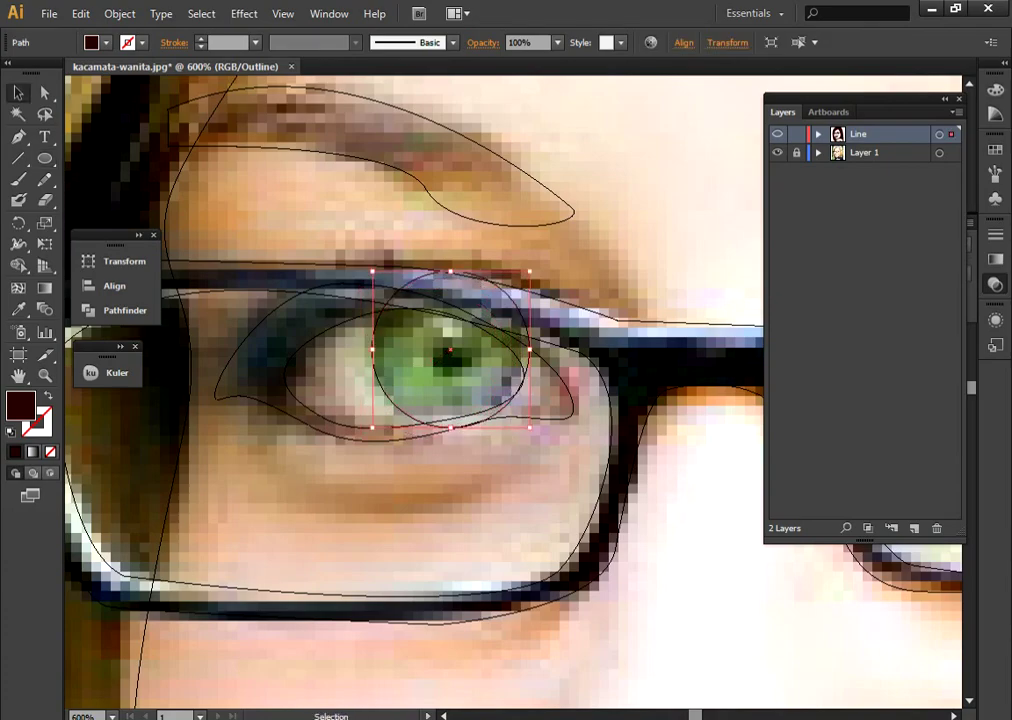
{"action": "key", "text": "ctrl+z"}
{"action": "key", "text": "shift+e"}
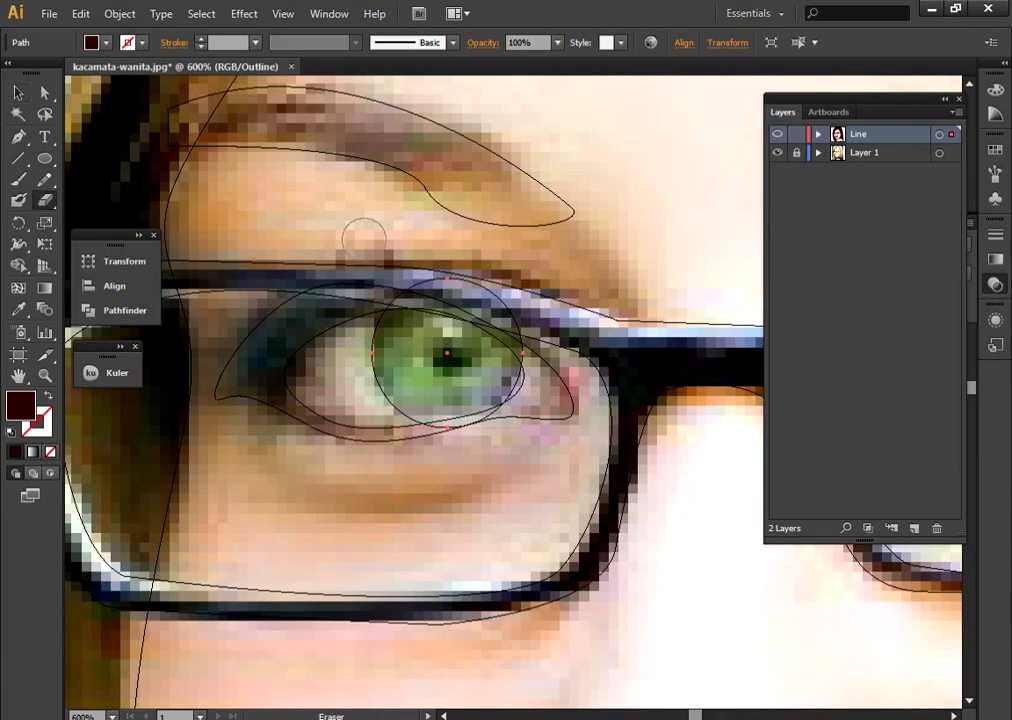
{"action": "key", "text": "ctrl+shift+a"}
Step: Cut the iris circle out of the eye shape with Pathfinder Minus Front
{"action": "key", "text": "ctrl+y"}
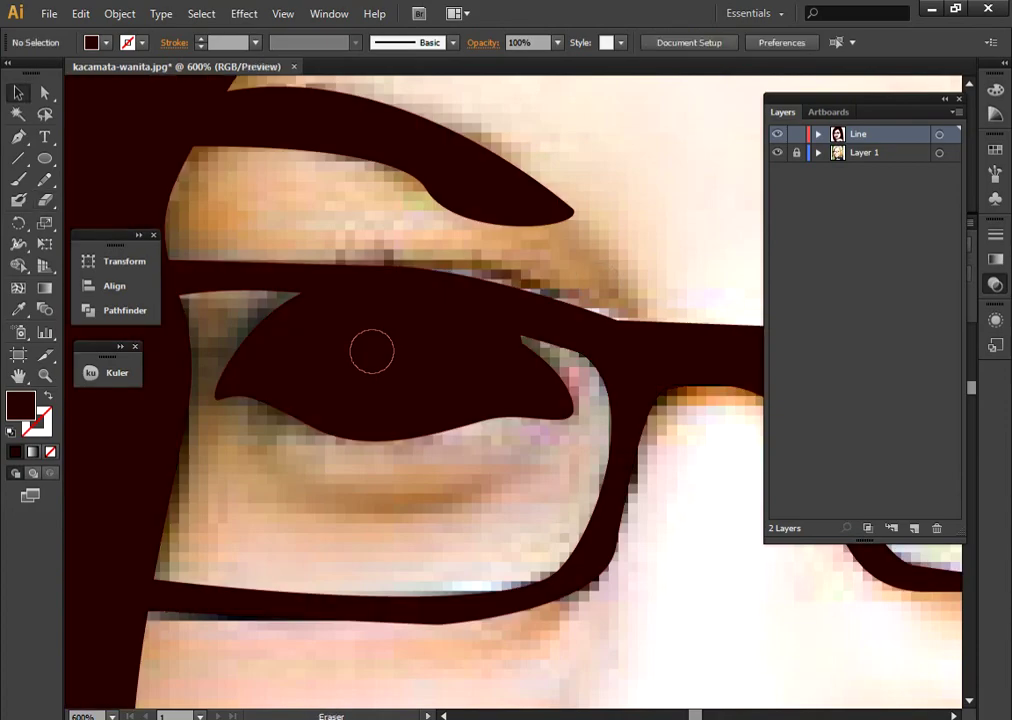
{"action": "key", "text": "v"}
{"action": "left_click", "coordinate": [373, 350]}
{"action": "left_click", "coordinate": [250, 385], "text": "shift"}
{"action": "left_click", "coordinate": [115, 310]}
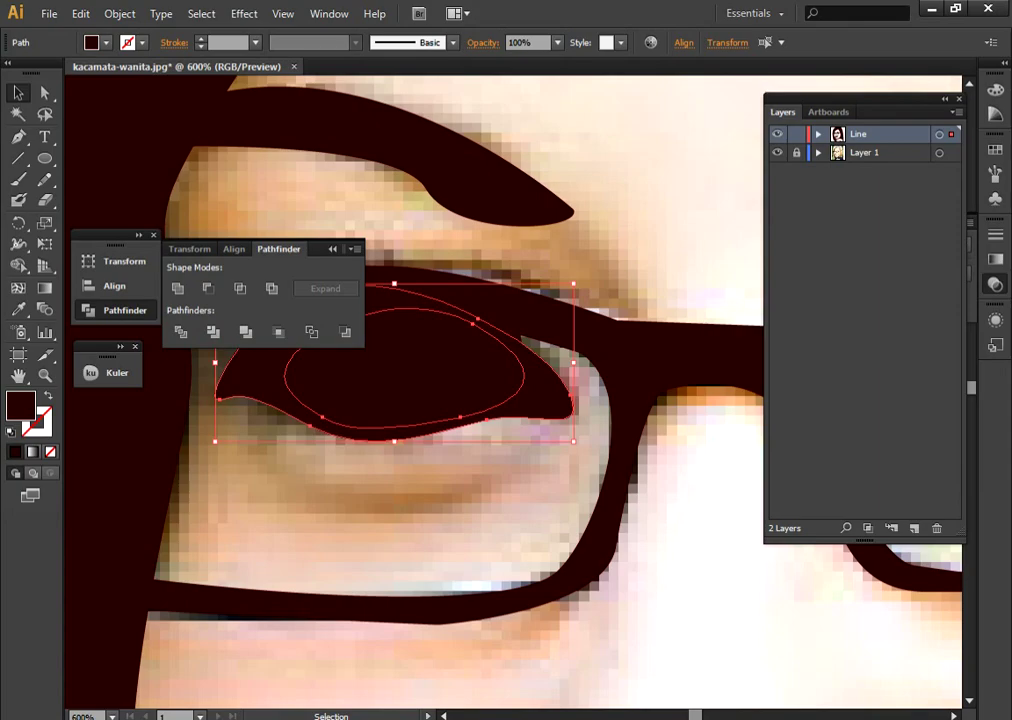
{"action": "left_click", "coordinate": [208, 288]}
{"action": "key", "text": "ctrl+shift+a"}
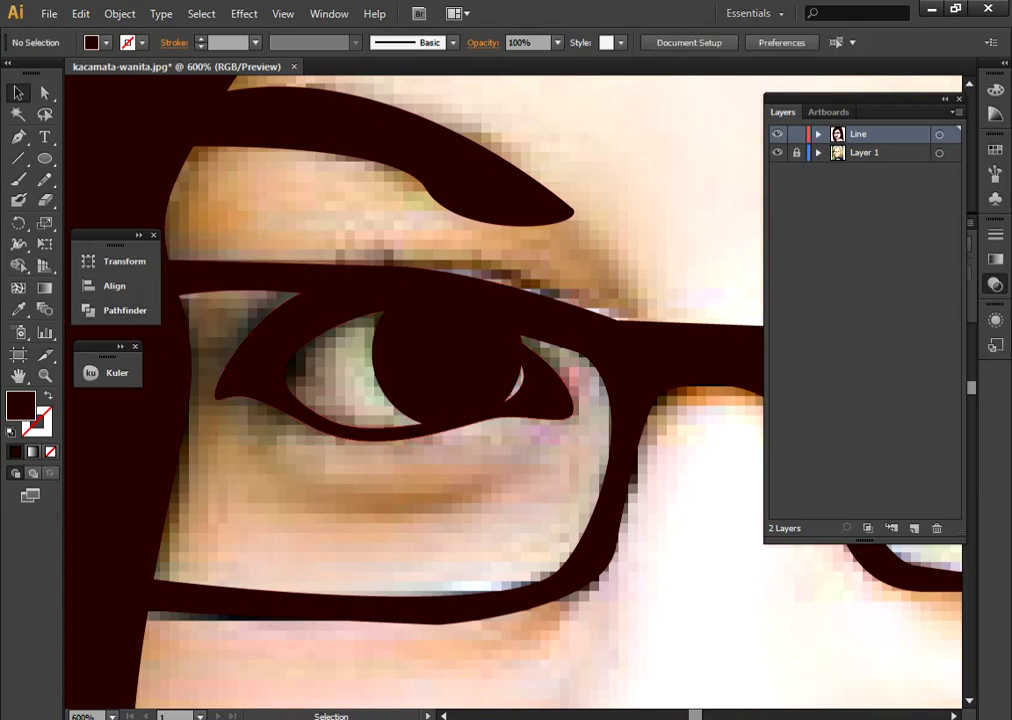
Step: Shift the iris circle slightly up and right within the eye
{"action": "left_click", "coordinate": [446, 352]}
{"action": "left_click_drag", "start_coordinate": [446, 352], "coordinate": [458, 346]}
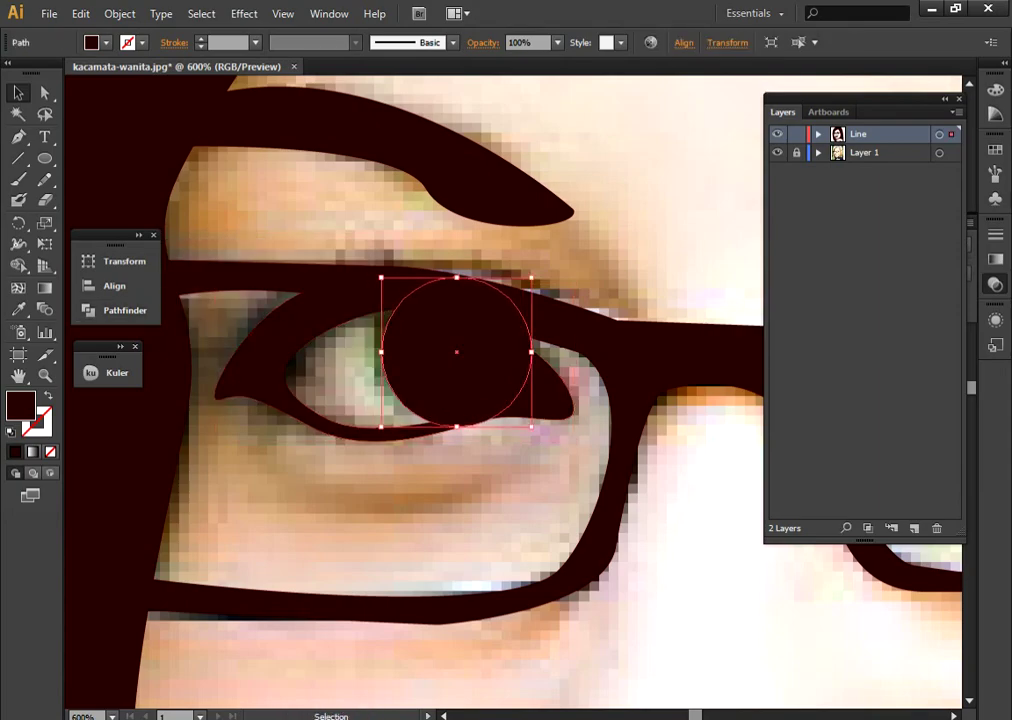
{"action": "left_click", "coordinate": [620, 470]}
{"action": "left_click", "coordinate": [456, 352]}
{"action": "left_click", "coordinate": [620, 470]}
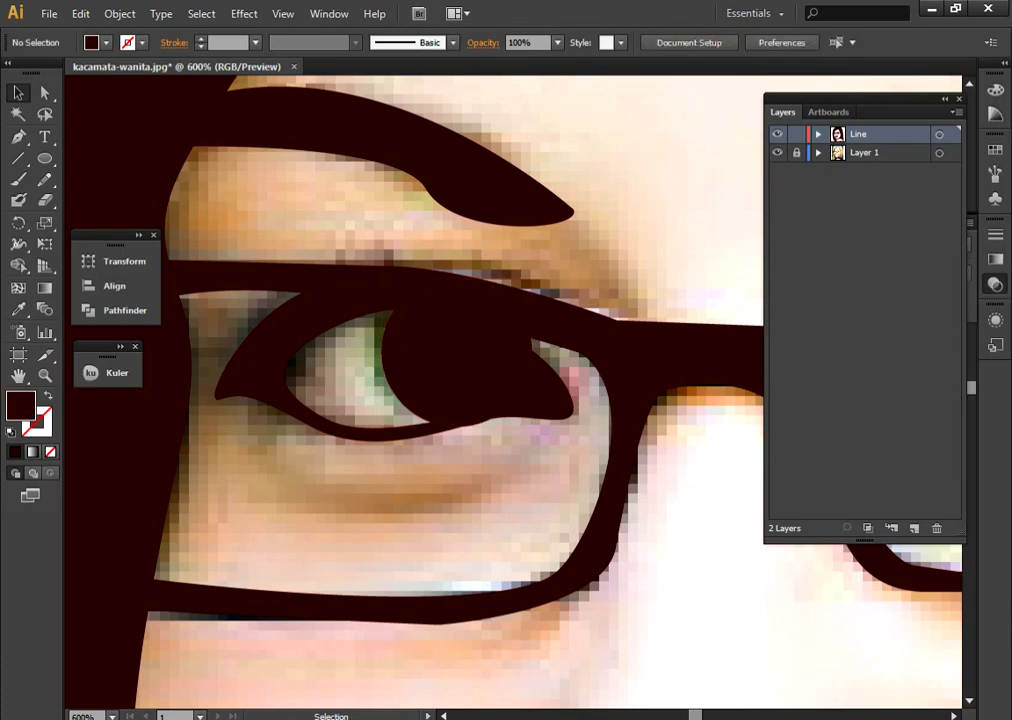
{"action": "left_click", "coordinate": [456, 352]}
Step: Erase the top-right of the iris beneath the upper lid, then zoom out to the face
{"action": "key", "text": "shift+e"}
{"action": "left_click_drag", "start_coordinate": [542, 334], "coordinate": [490, 288]}
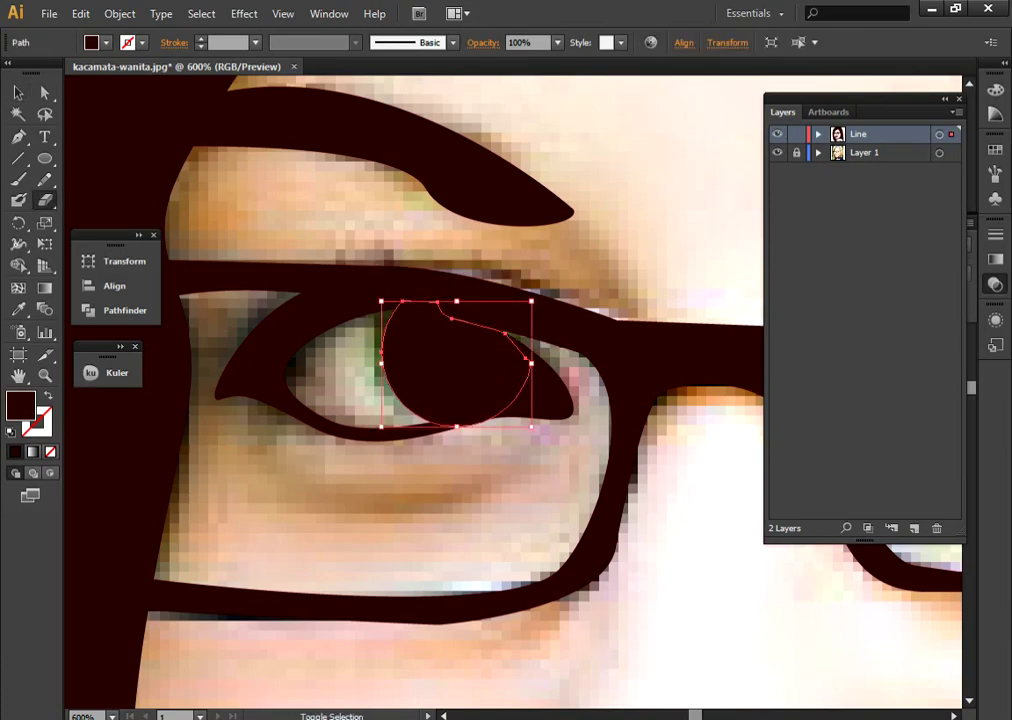
{"action": "key", "text": "ctrl+shift+a"}
{"action": "left_click", "coordinate": [515, 316], "text": "ctrl"}
{"action": "key", "text": "v"}
{"action": "key", "text": "ctrl+shift+a"}
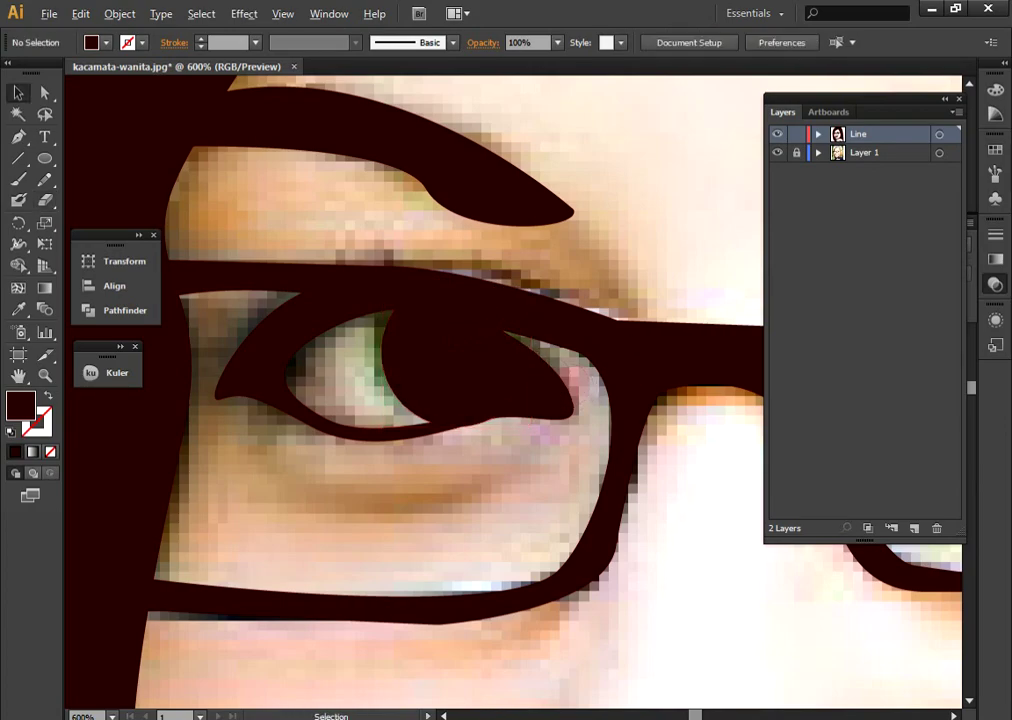
{"action": "key", "text": "ctrl+minus"}
{"action": "key", "text": "ctrl+minus"}
{"action": "left_click_drag", "start_coordinate": [600, 400], "coordinate": [500, 415]}
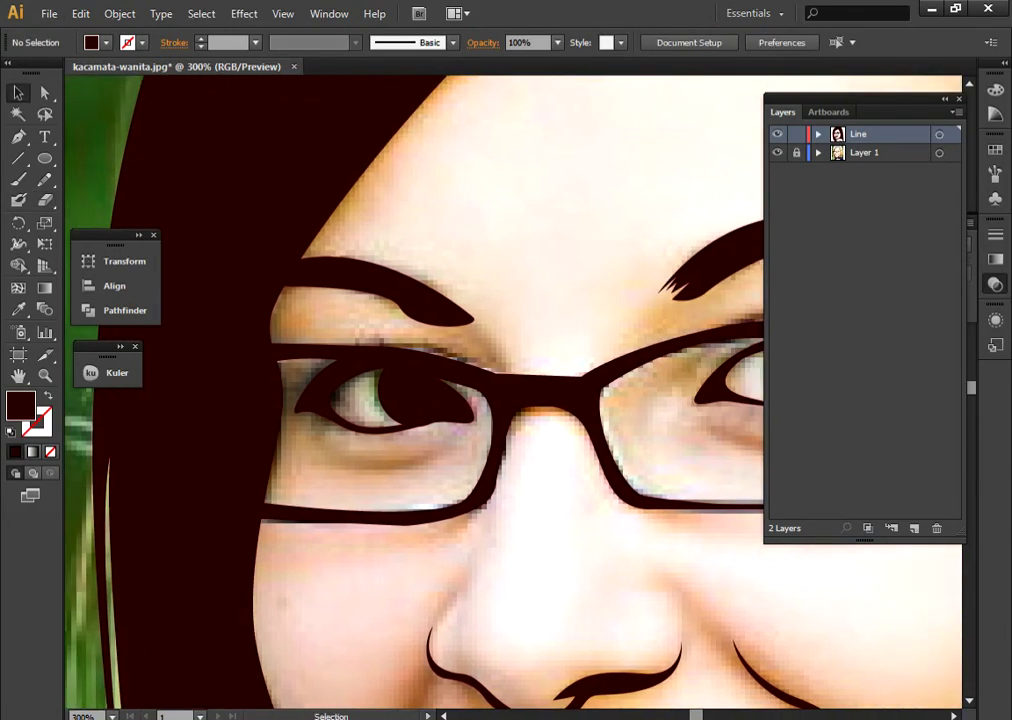
Step: Draw a tapered crease curving from beside the nose down toward the mouth on the left cheek
{"action": "left_click", "coordinate": [777, 152]}
{"action": "key", "text": "ctrl+minus"}
{"action": "key", "text": "ctrl+minus"}
{"action": "scroll", "coordinate": [500, 400], "scroll_direction": "down", "scroll_amount": 3}
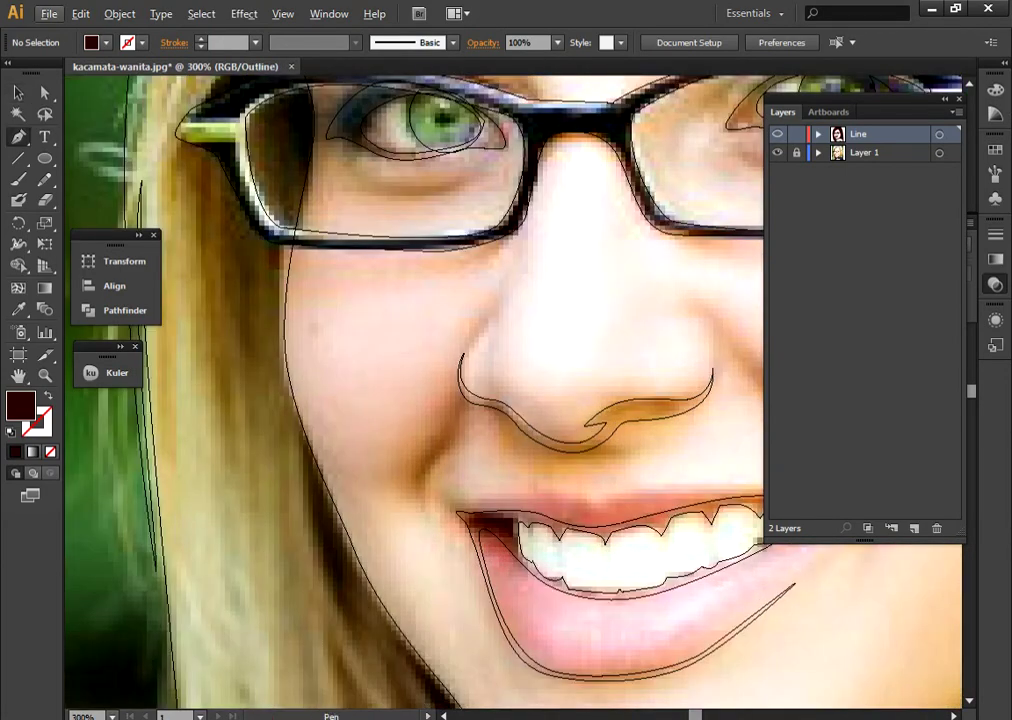
{"action": "key", "text": "ctrl+plus"}
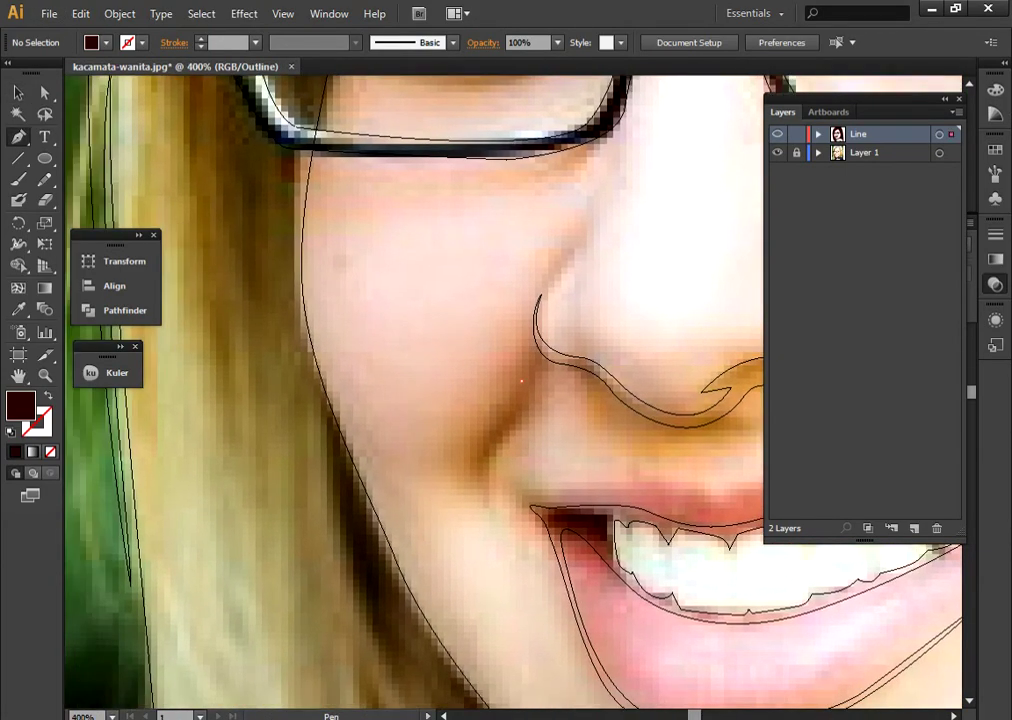
{"action": "left_click", "coordinate": [521, 380]}
{"action": "left_click_drag", "start_coordinate": [491, 433], "coordinate": [485, 505]}
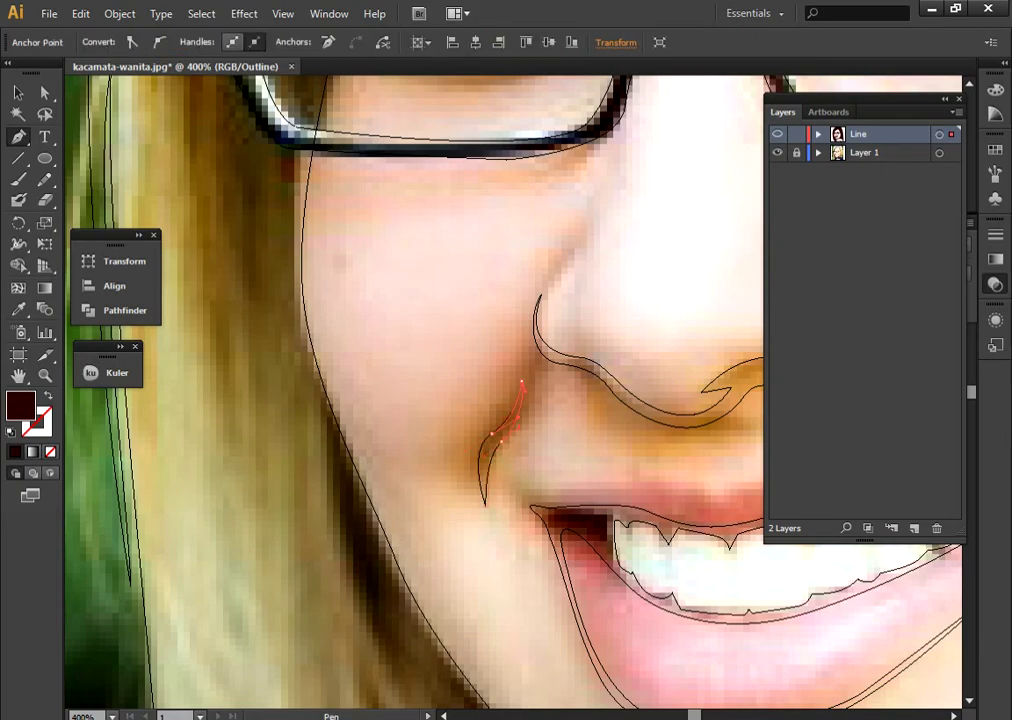
{"action": "key", "text": "ctrl+shift+a"}
{"action": "key", "text": "ctrl+y"}
Step: Pan down to the shoulder and draw a short line along the strap edge
{"action": "key", "text": "ctrl+minus"}
{"action": "key", "text": "ctrl+minus"}
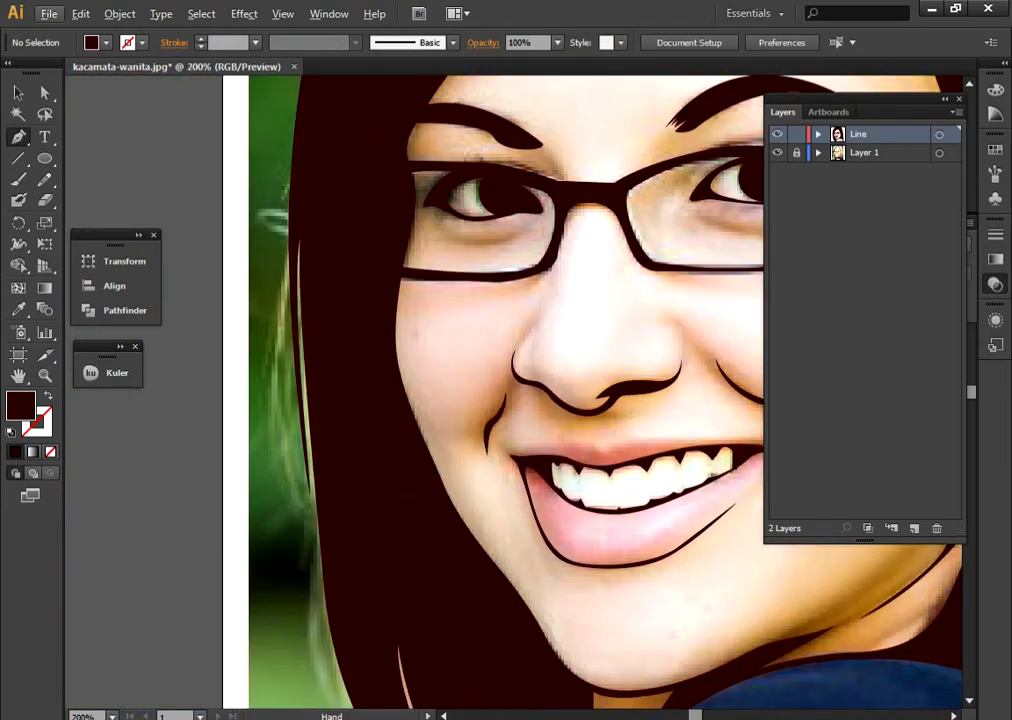
{"action": "key", "text": "ctrl+minus"}
{"action": "mouse_move", "coordinate": [500, 470]}
{"action": "left_mouse_down"}
{"action": "mouse_move", "coordinate": [452, 418]}
{"action": "mouse_move", "coordinate": [440, 294]}
{"action": "mouse_move", "coordinate": [271, 169]}
{"action": "mouse_move", "coordinate": [245, 165]}
{"action": "left_mouse_up"}
{"action": "left_click", "coordinate": [499, 329]}
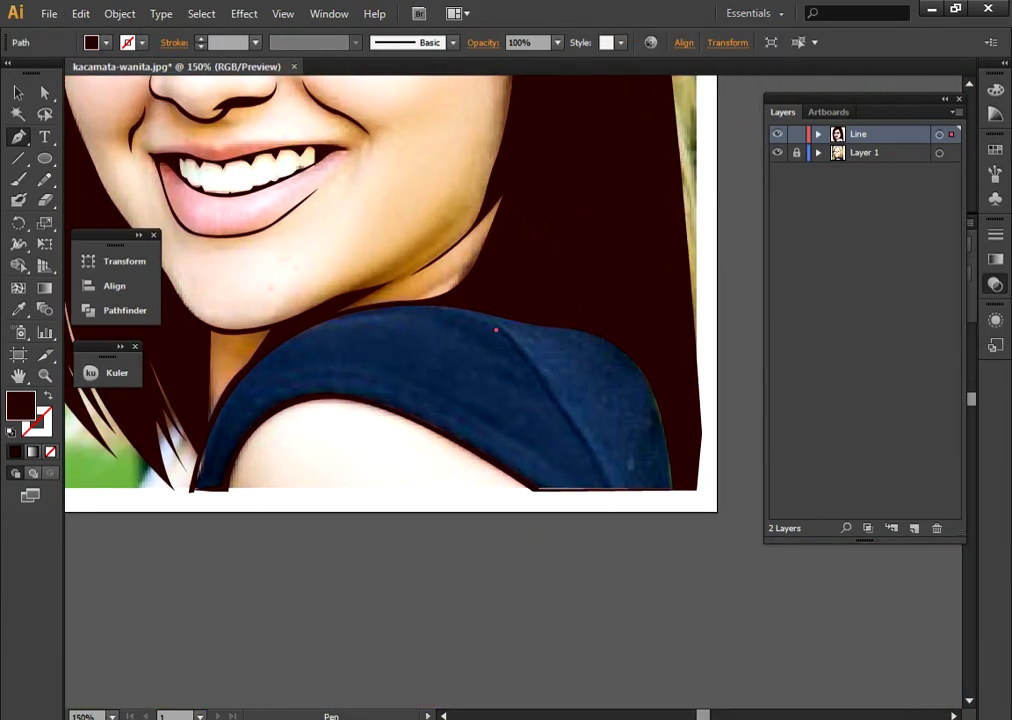
{"action": "left_click", "coordinate": [612, 491]}
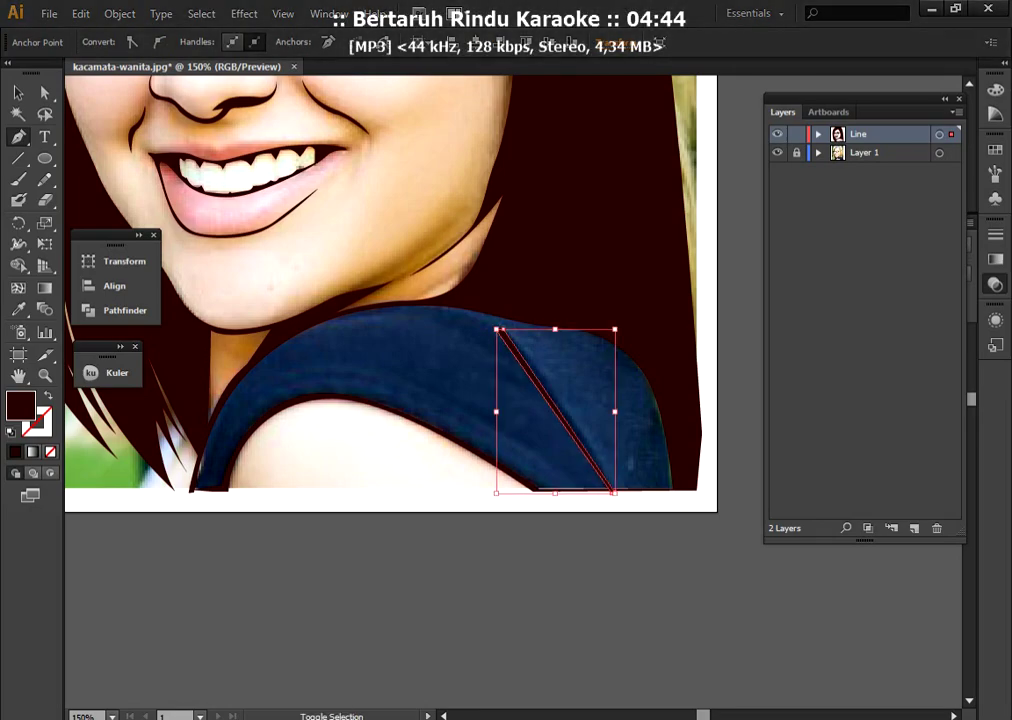
{"action": "left_click", "coordinate": [640, 600], "text": "ctrl"}
Step: Draw a tapered curve sweeping across the top of the bare shoulder
{"action": "left_click_drag", "start_coordinate": [560, 560], "coordinate": [629, 533]}
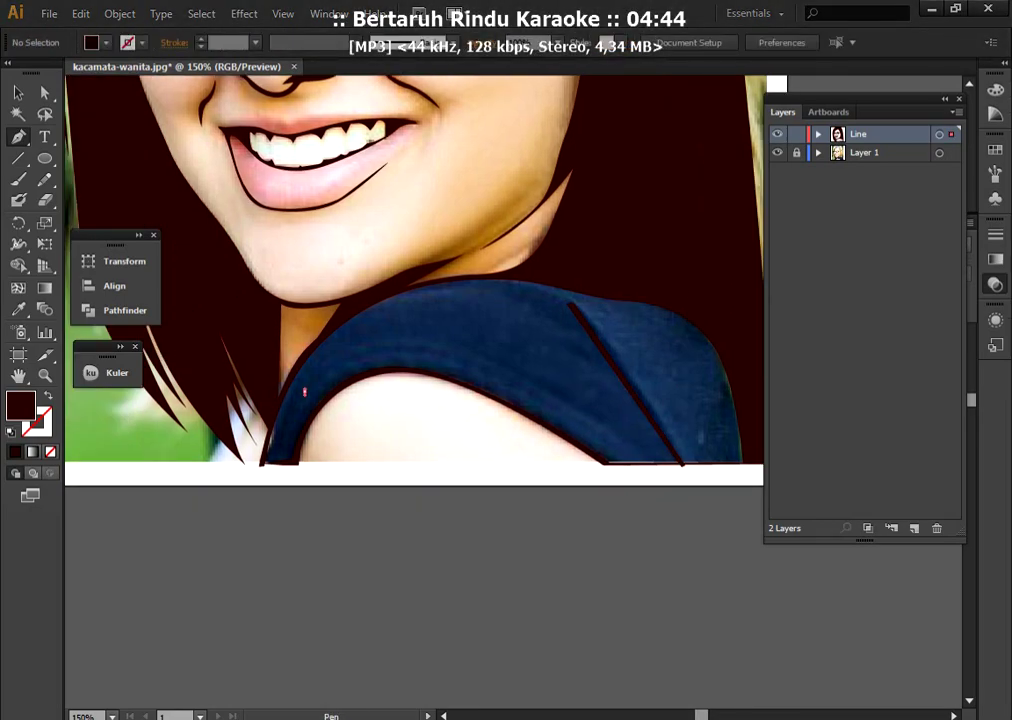
{"action": "left_click", "coordinate": [305, 391]}
{"action": "left_click_drag", "start_coordinate": [583, 414], "coordinate": [758, 543]}
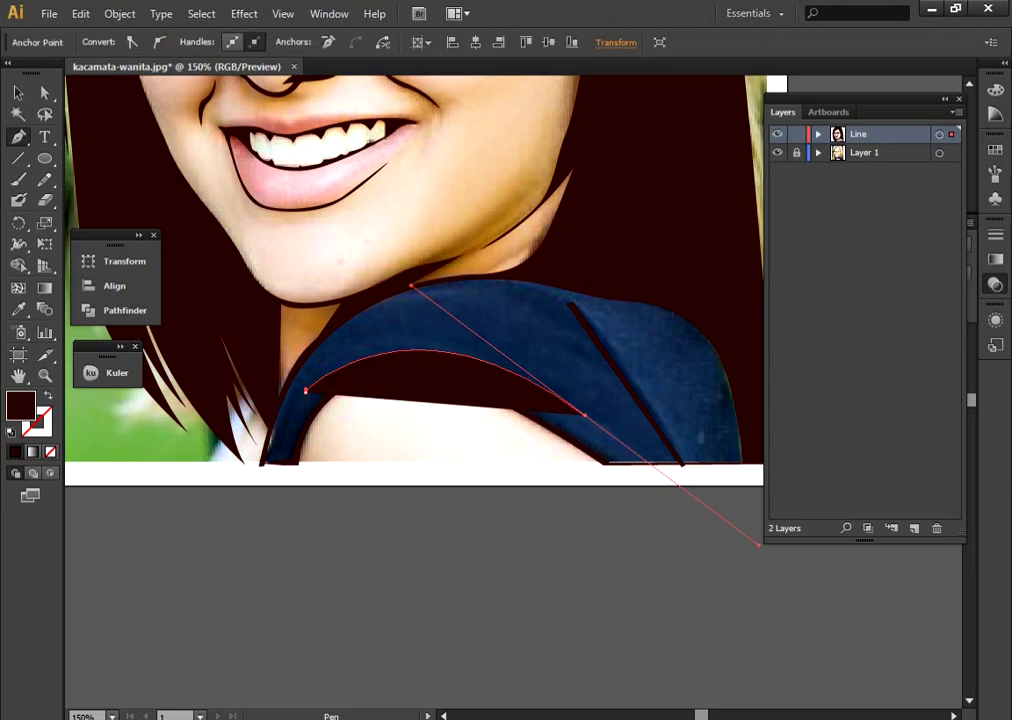
{"action": "mouse_move", "coordinate": [305, 390]}
{"action": "left_mouse_down"}
{"action": "mouse_move", "coordinate": [398, 283]}
{"action": "mouse_move", "coordinate": [526, 588]}
{"action": "mouse_move", "coordinate": [551, 693]}
{"action": "left_mouse_up"}
{"action": "left_click", "coordinate": [398, 283], "text": "ctrl"}
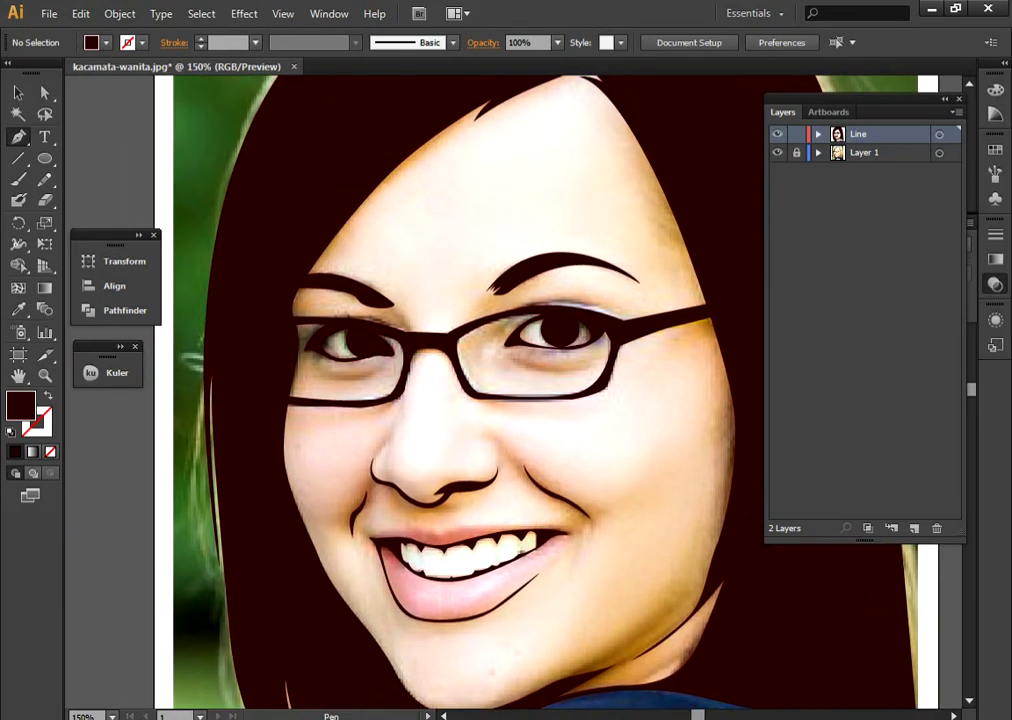
Step: Hide and reshow the reference photo layer to check the new shoulder line
{"action": "left_click", "coordinate": [777, 152]}
{"action": "key", "text": "ctrl+minus"}
{"action": "key", "text": "ctrl+minus"}
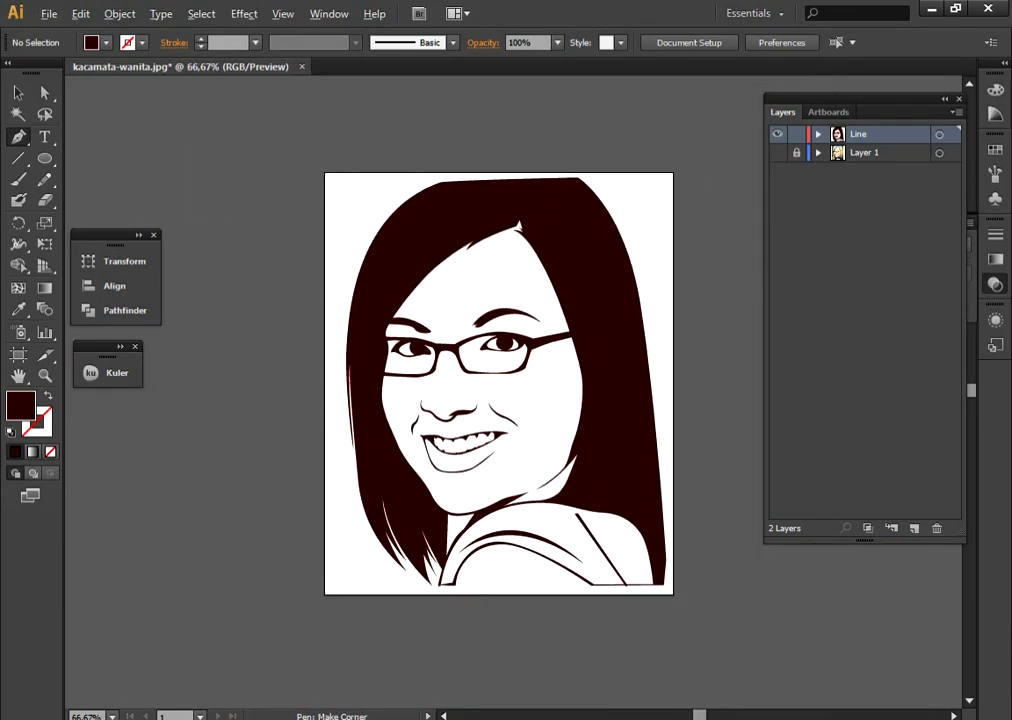
{"action": "key", "text": "ctrl+plus"}
{"action": "key", "text": "ctrl+plus"}
{"action": "key", "text": "ctrl+plus"}
{"action": "left_click", "coordinate": [777, 152]}
{"action": "key", "text": "ctrl+plus"}
{"action": "key", "text": "ctrl+plus"}
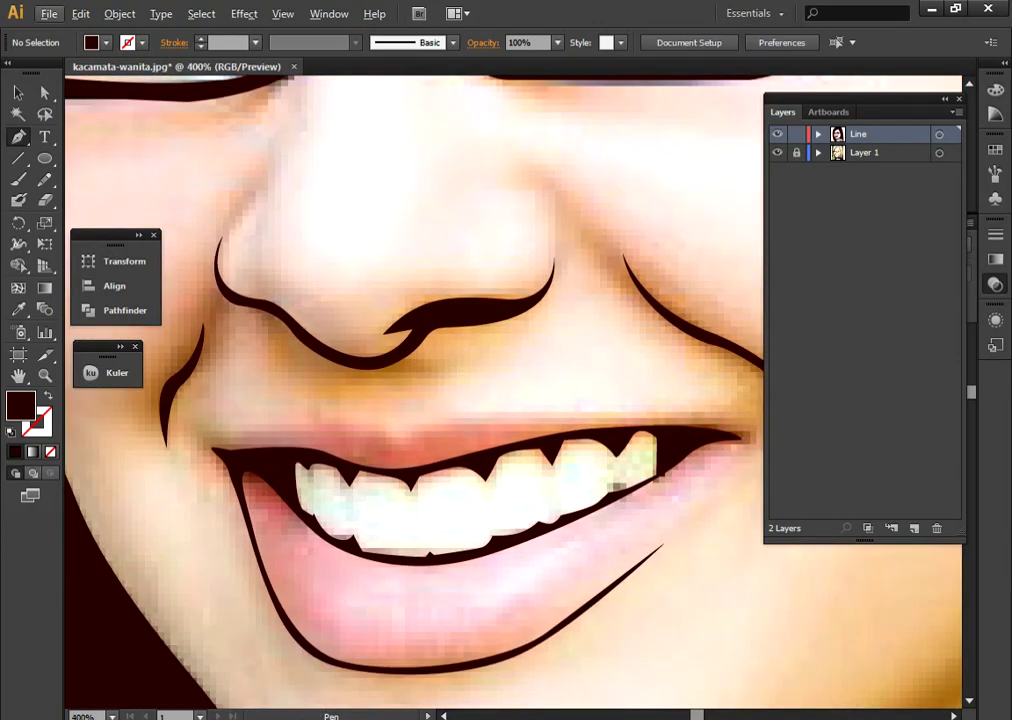
Step: Trace the upper-lip line from its right corner through the central dip to the left end
{"action": "key", "text": "ctrl+a"}
{"action": "left_click", "coordinate": [700, 418]}
{"action": "left_click_drag", "start_coordinate": [440, 430], "coordinate": [375, 424]}
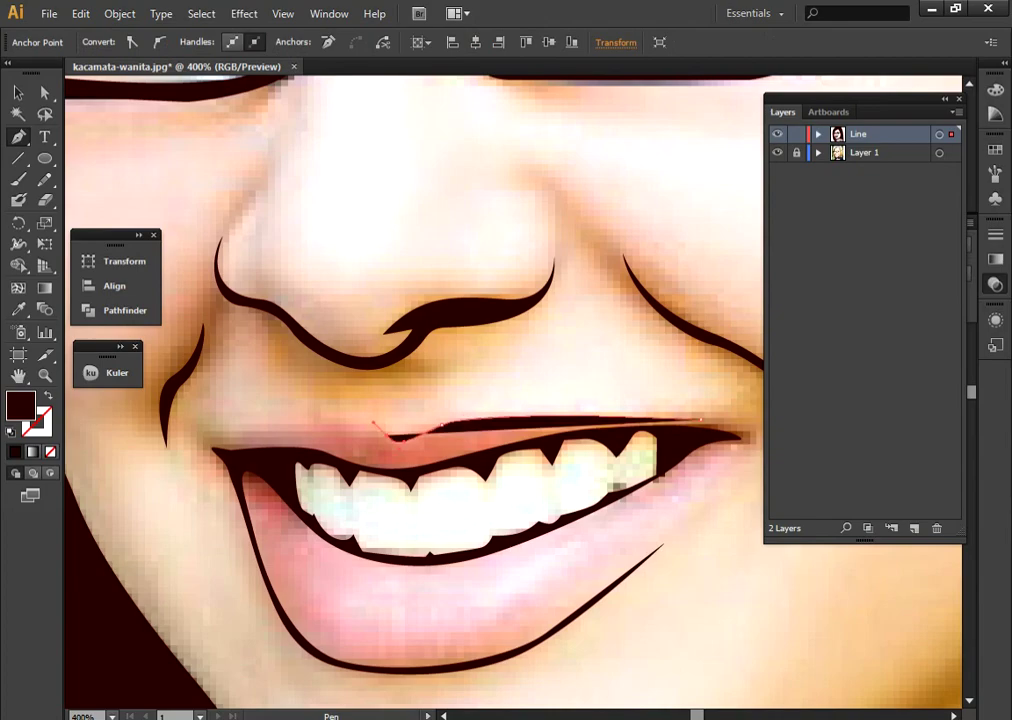
{"action": "scroll", "coordinate": [320, 431], "scroll_direction": "up", "scroll_amount": 1}
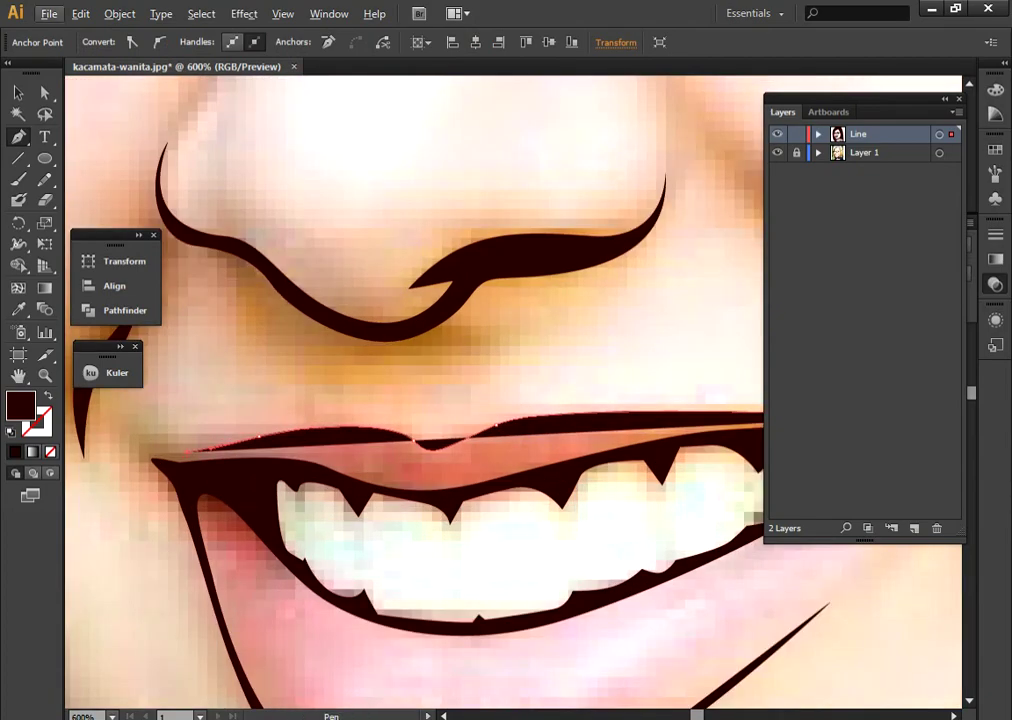
{"action": "scroll", "coordinate": [427, 431], "scroll_direction": "up", "scroll_amount": 2}
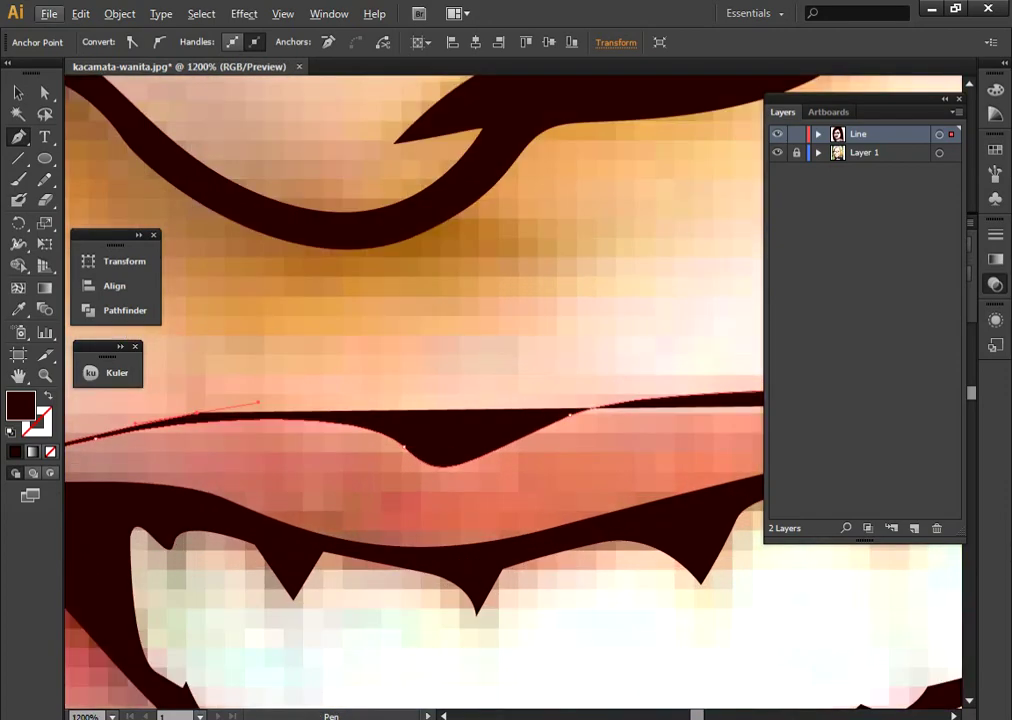
{"action": "mouse_move", "coordinate": [508, 435]}
{"action": "left_mouse_down"}
{"action": "mouse_move", "coordinate": [537, 418]}
{"action": "mouse_move", "coordinate": [265, 458]}
{"action": "left_mouse_up"}
{"action": "mouse_move", "coordinate": [448, 428]}
{"action": "left_mouse_down"}
{"action": "mouse_move", "coordinate": [565, 424]}
{"action": "mouse_move", "coordinate": [318, 432]}
{"action": "left_mouse_up"}
{"action": "scroll", "coordinate": [318, 432], "scroll_direction": "right", "scroll_amount": 5}
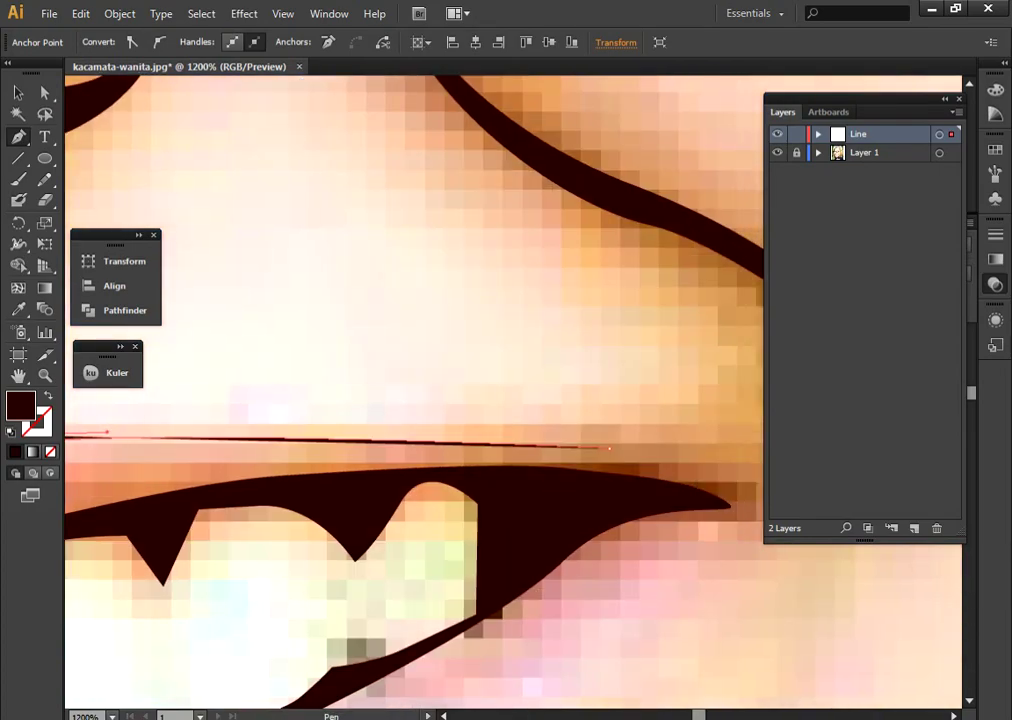
{"action": "left_click", "coordinate": [609, 449]}
Step: Close the lip line's tapered right end, then zoom out and switch to Outline view
{"action": "scroll", "coordinate": [605, 445], "scroll_direction": "down", "scroll_amount": 2}
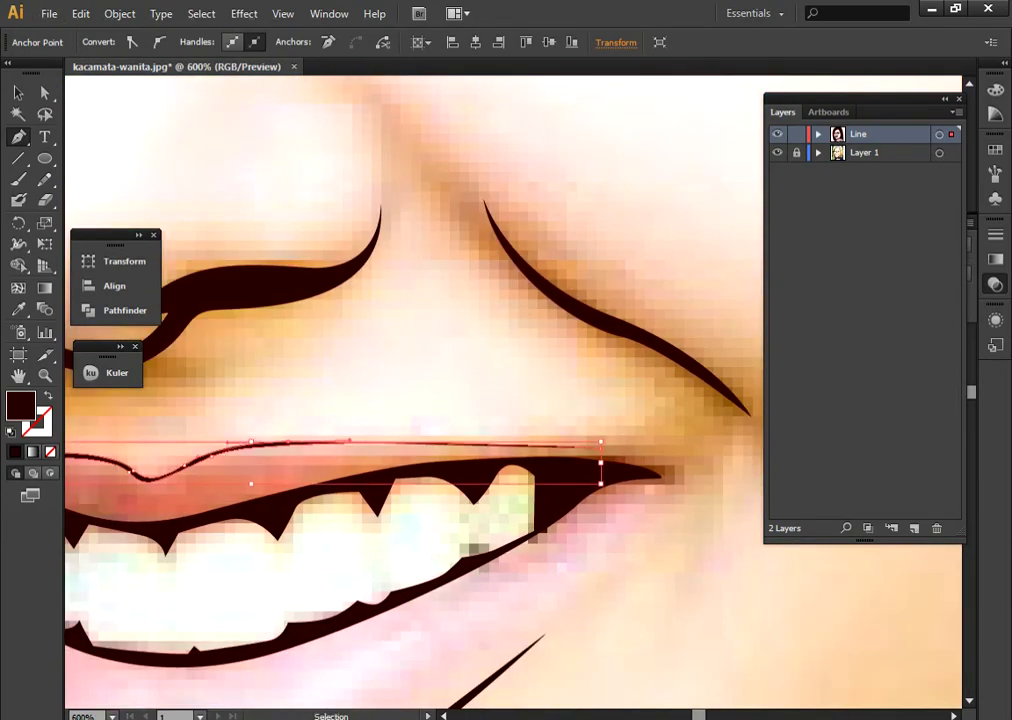
{"action": "scroll", "coordinate": [430, 440], "scroll_direction": "up", "scroll_amount": 1}
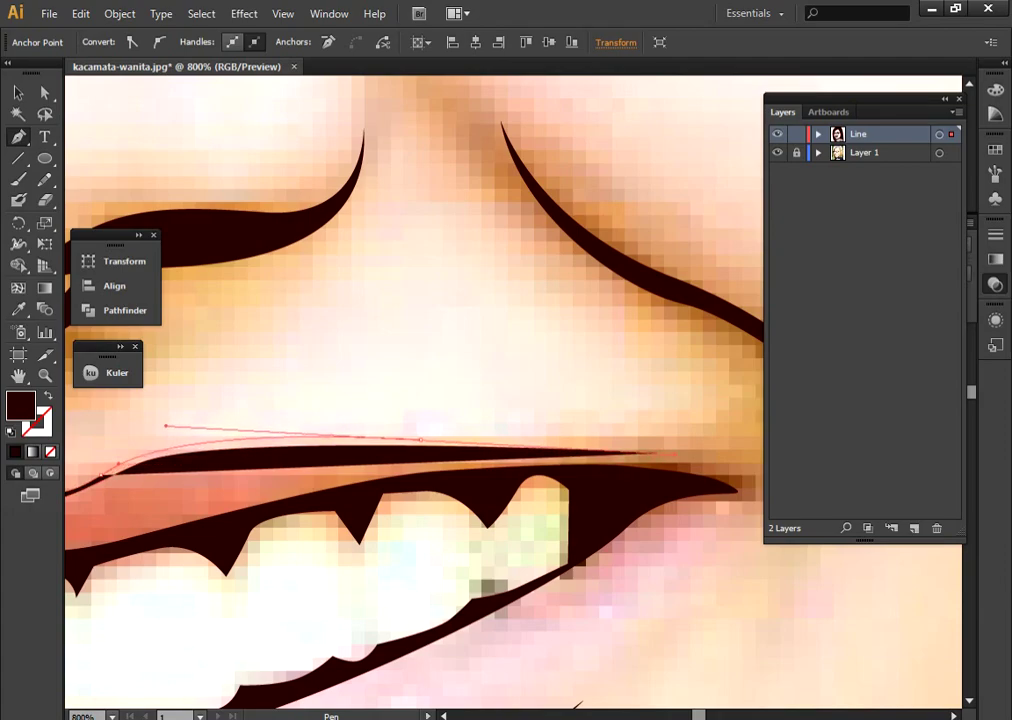
{"action": "left_click", "coordinate": [528, 441]}
{"action": "left_click", "coordinate": [656, 452]}
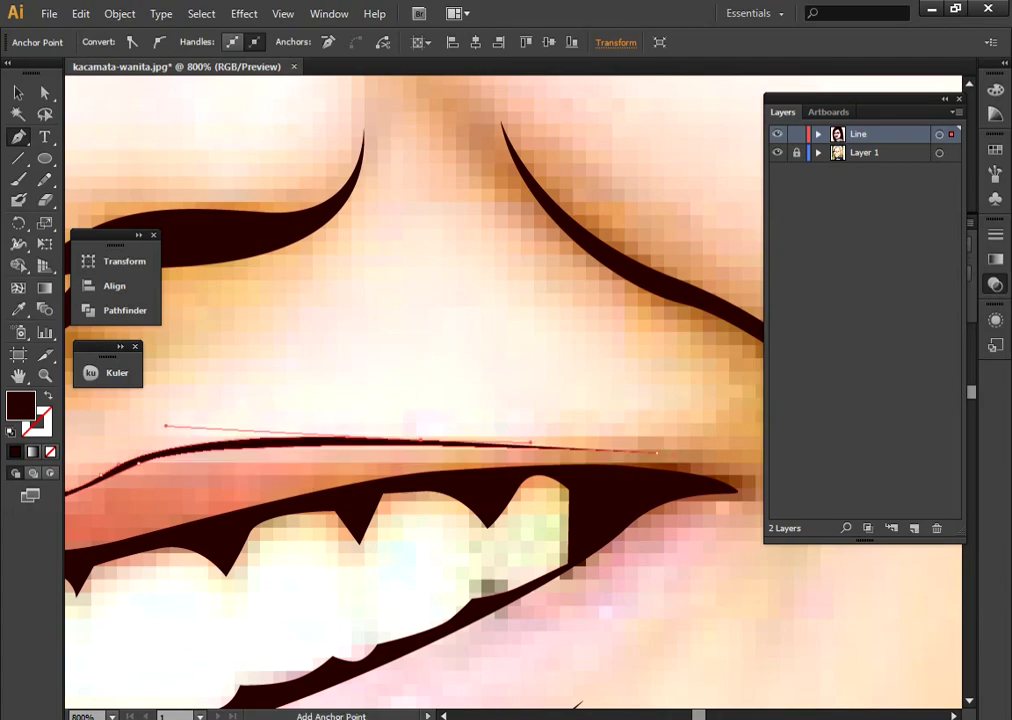
{"action": "key", "text": "ctrl+minus"}
{"action": "key", "text": "ctrl+minus"}
{"action": "key", "text": "ctrl+shift+a"}
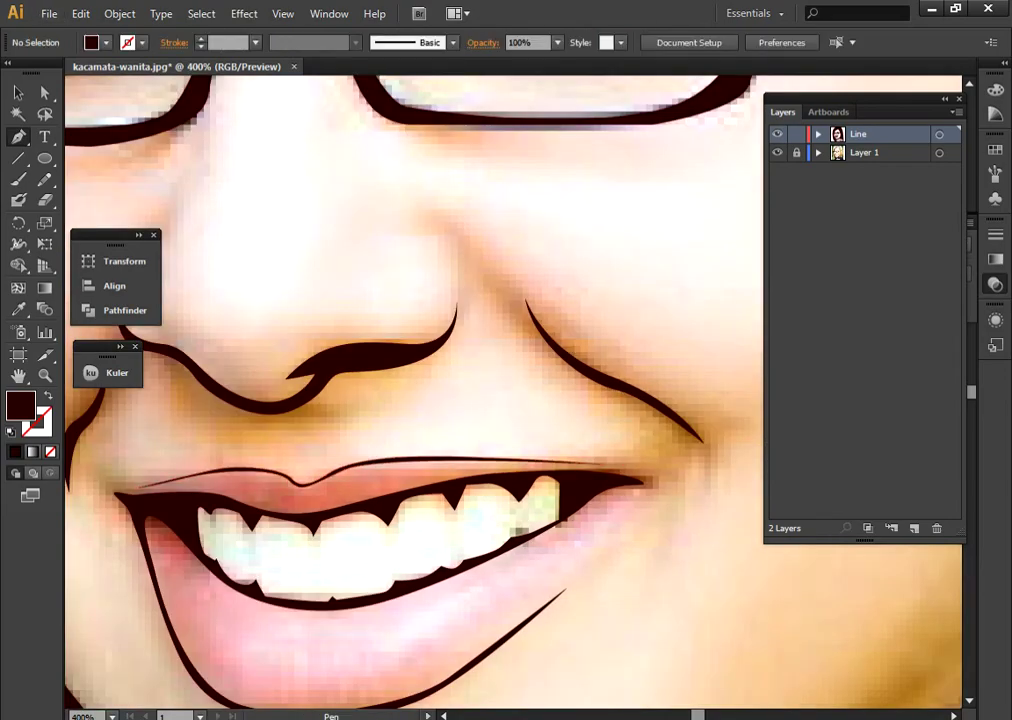
{"action": "key", "text": "ctrl+minus"}
{"action": "key", "text": "ctrl+minus"}
{"action": "key", "text": "ctrl+minus"}
{"action": "key", "text": "ctrl+minus"}
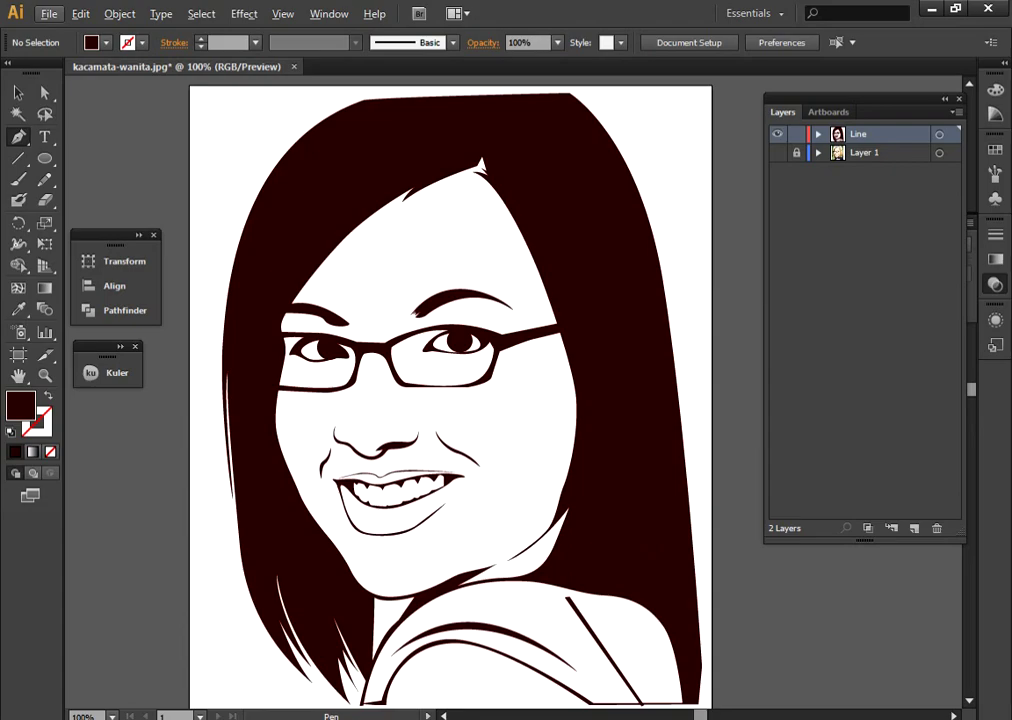
{"action": "key", "text": "ctrl+y"}
Step: Draw a first zigzag hair strand along the hairline and down the left hair
{"action": "key", "text": "Tab"}
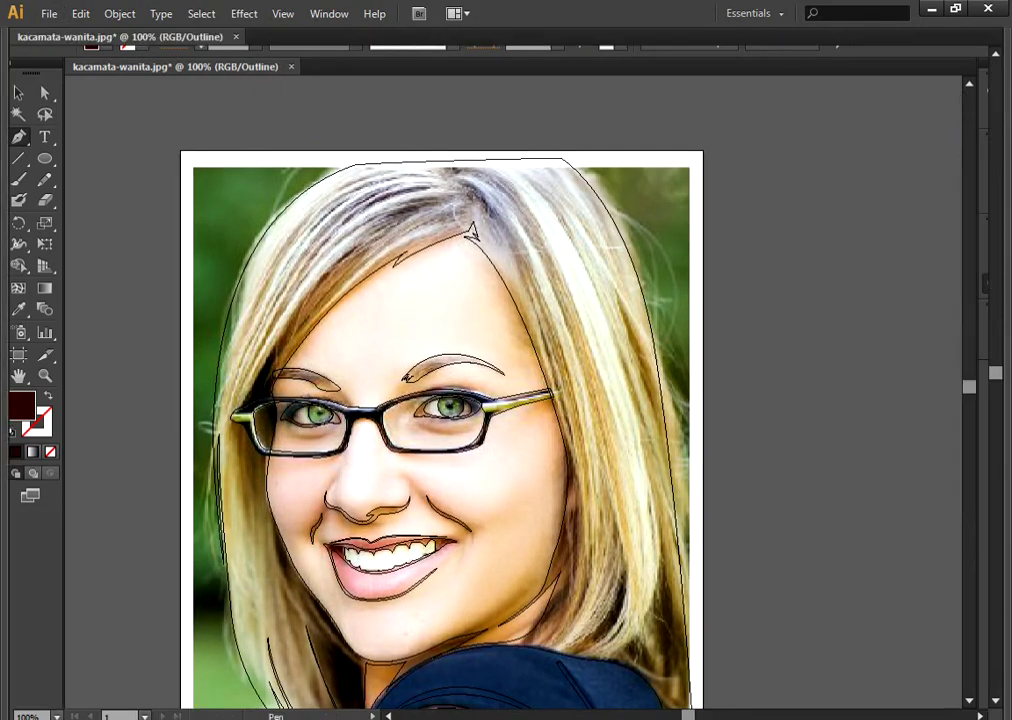
{"action": "scroll", "coordinate": [481, 232], "scroll_direction": "up", "scroll_amount": 1}
{"action": "scroll", "coordinate": [585, 243], "scroll_direction": "up", "scroll_amount": 1}
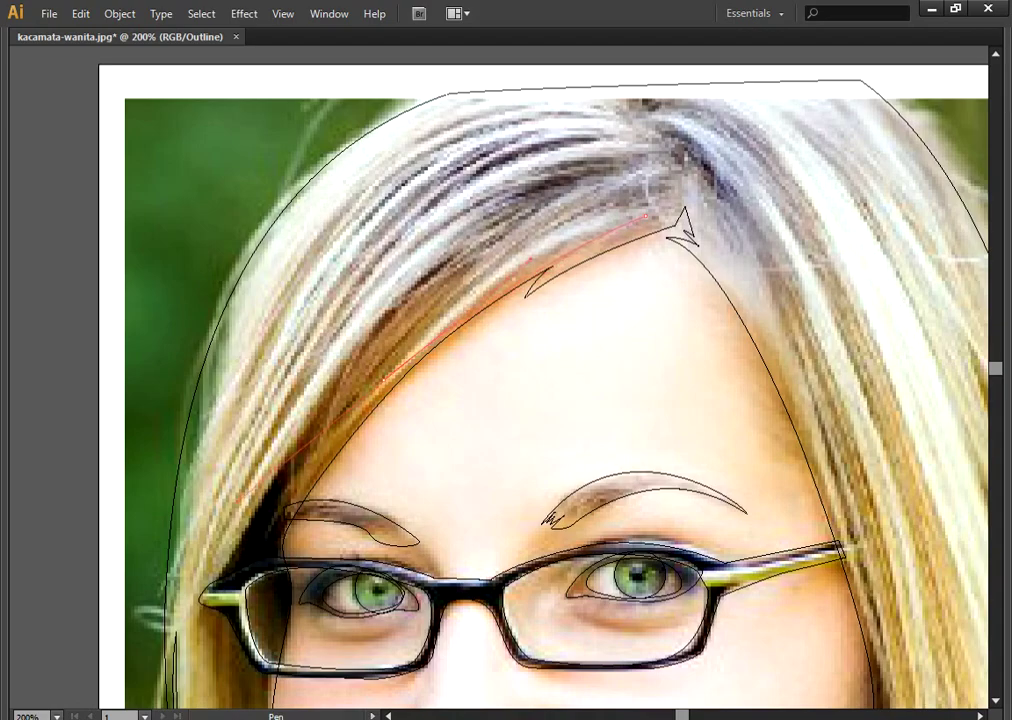
{"action": "left_click_drag", "start_coordinate": [340, 410], "coordinate": [245, 366]}
{"action": "mouse_move", "coordinate": [385, 380]}
{"action": "left_mouse_down"}
{"action": "mouse_move", "coordinate": [513, 254]}
{"action": "mouse_move", "coordinate": [332, 402]}
{"action": "left_mouse_up"}
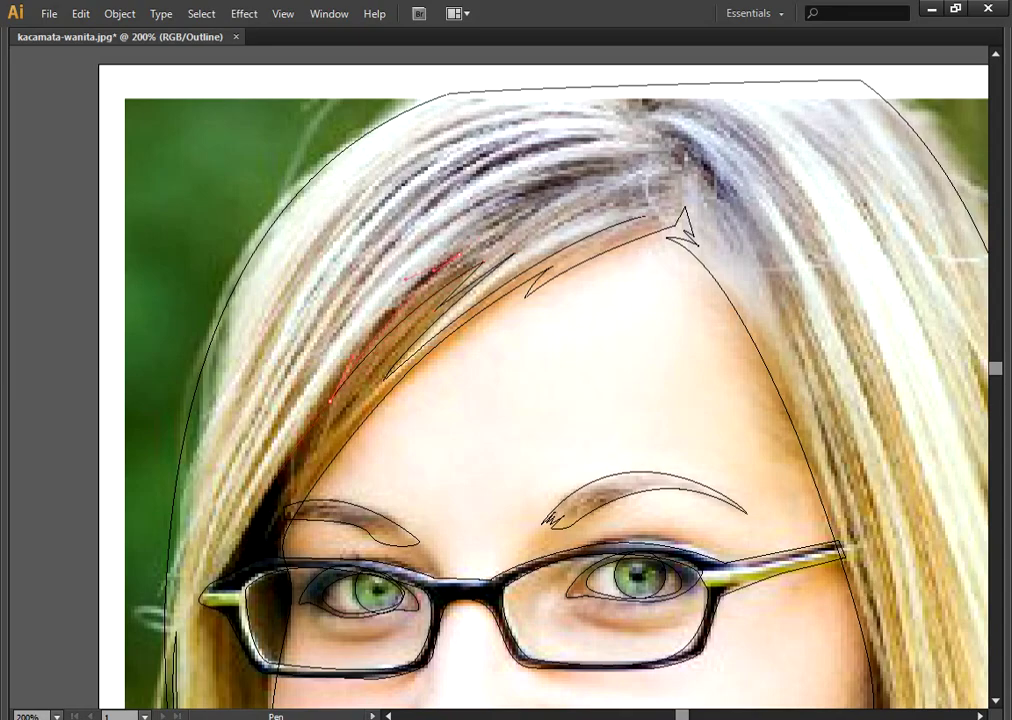
{"action": "left_click_drag", "start_coordinate": [560, 470], "coordinate": [690, 255]}
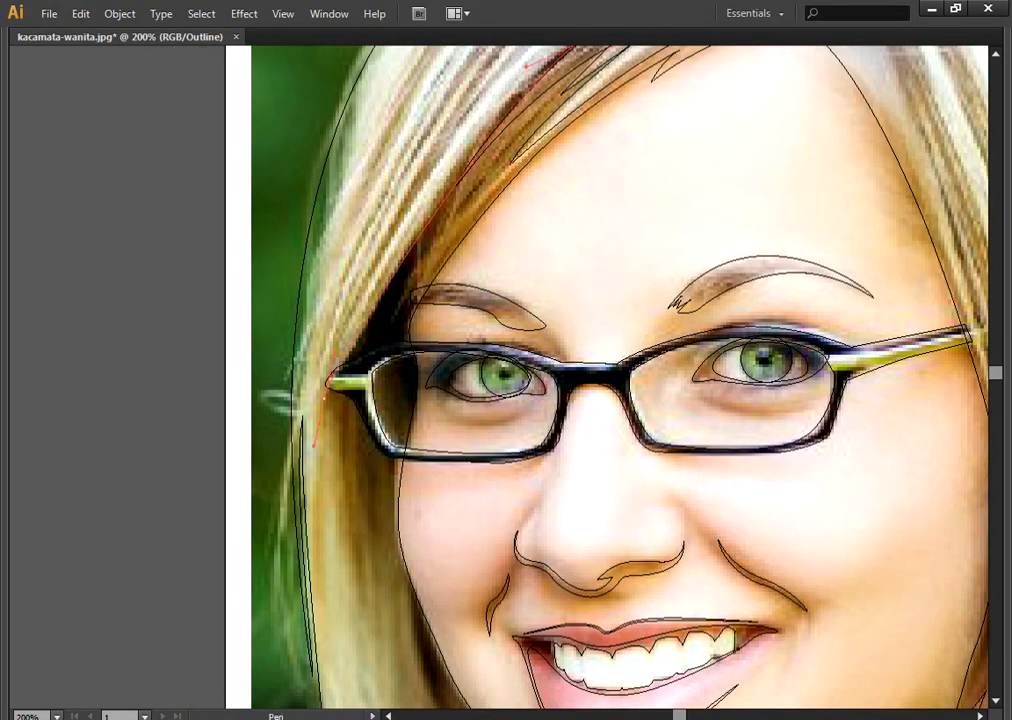
{"action": "left_click_drag", "start_coordinate": [313, 448], "coordinate": [308, 490]}
{"action": "left_click", "coordinate": [322, 390]}
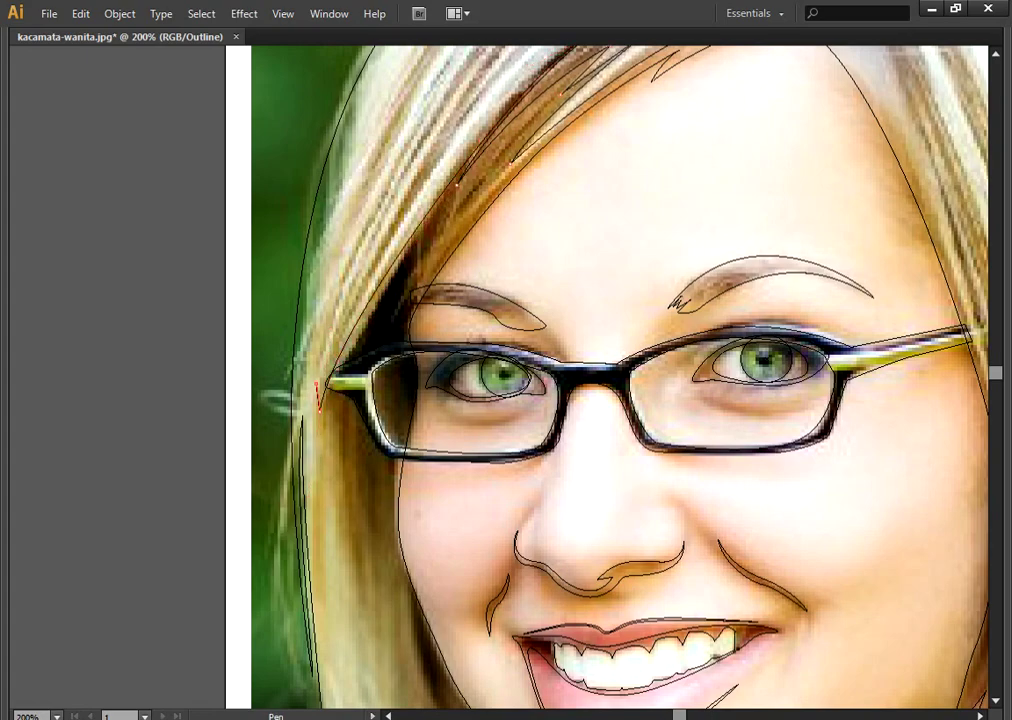
{"action": "left_click", "coordinate": [458, 185]}
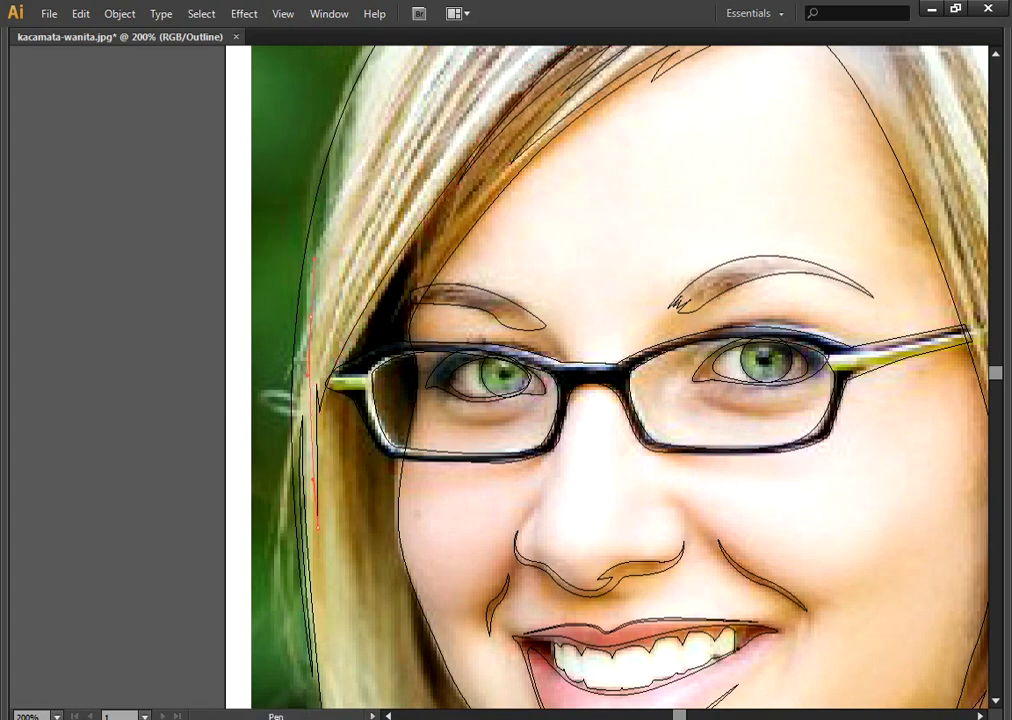
Step: Draw a second strand curving up the left hair and over the top of the head
{"action": "scroll", "coordinate": [600, 380], "scroll_direction": "up", "scroll_amount": 5}
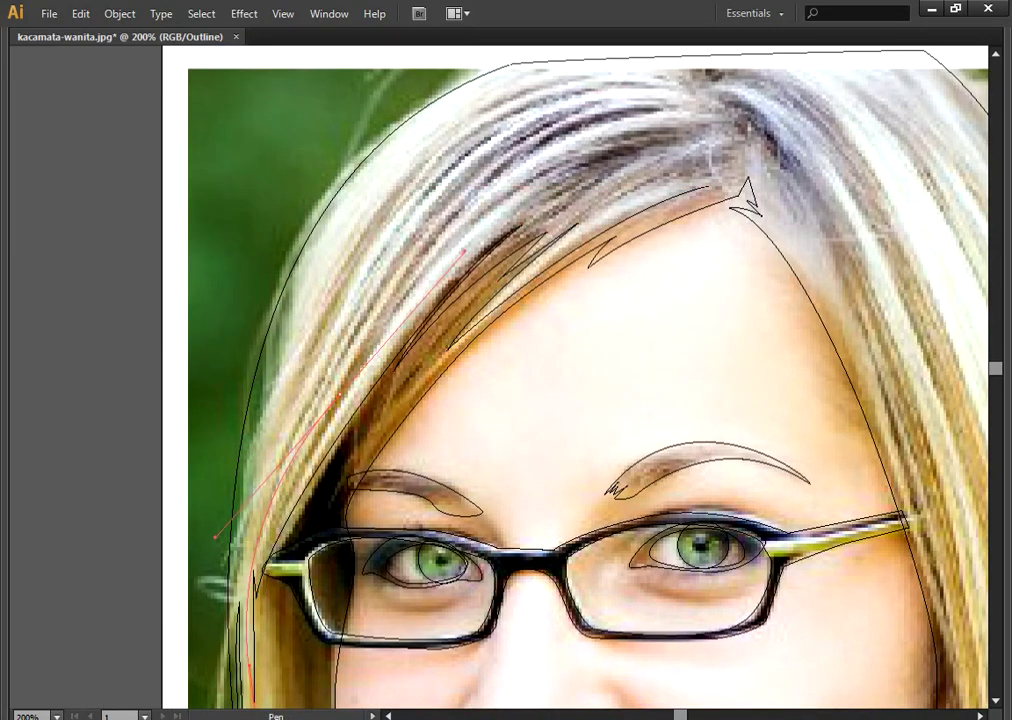
{"action": "left_click_drag", "start_coordinate": [287, 447], "coordinate": [373, 361]}
{"action": "left_click_drag", "start_coordinate": [300, 418], "coordinate": [340, 395]}
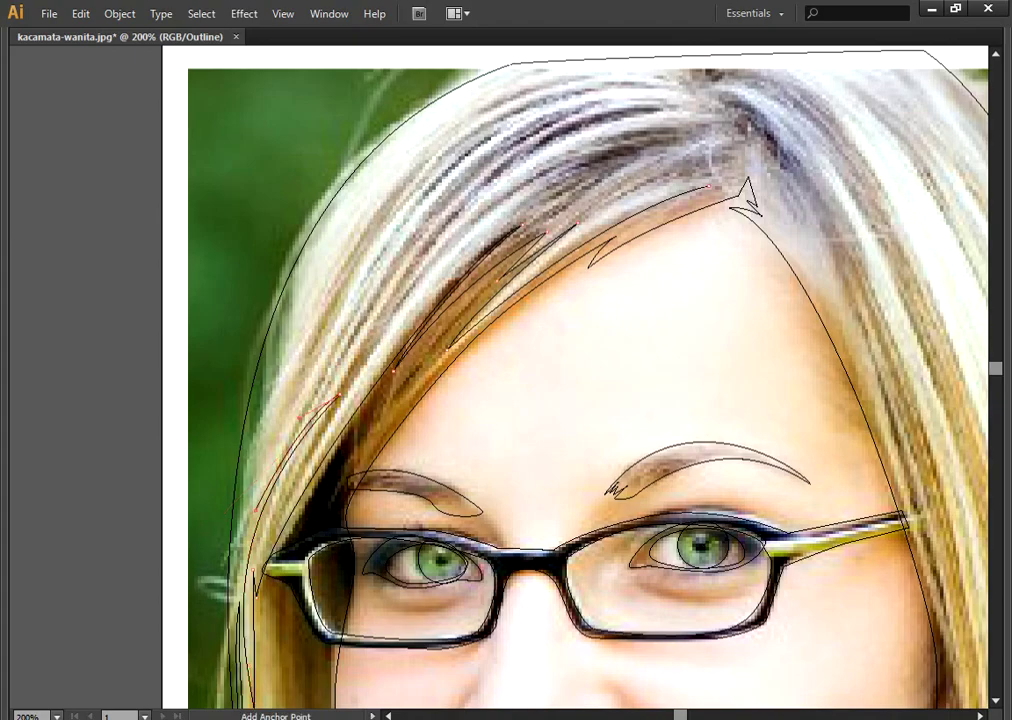
{"action": "left_click_drag", "start_coordinate": [428, 268], "coordinate": [565, 178]}
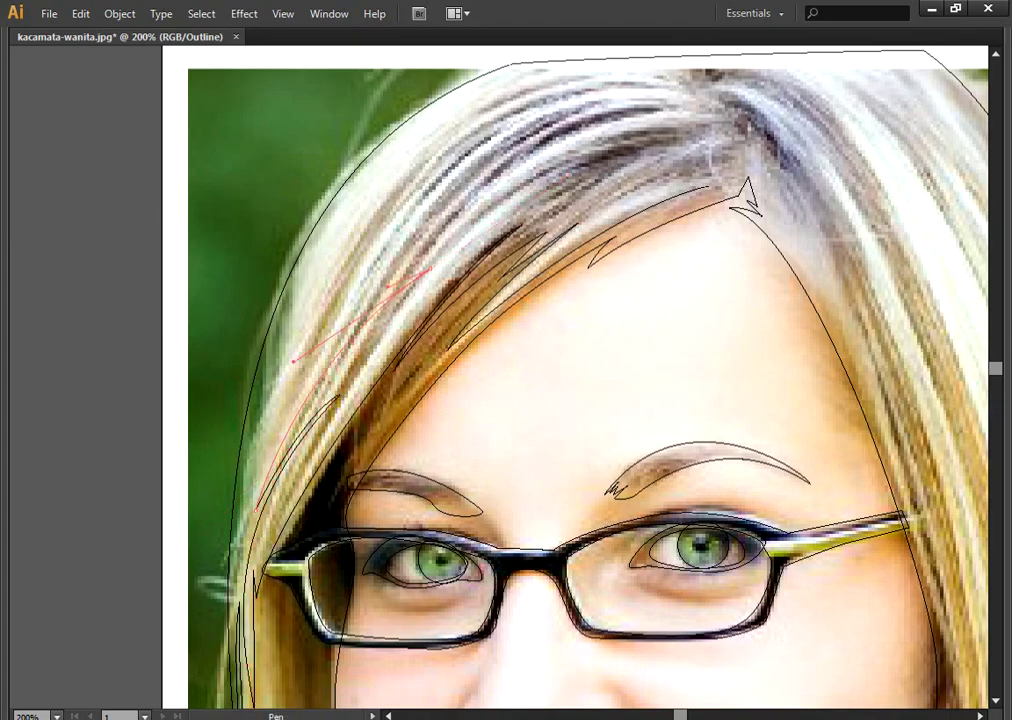
{"action": "left_click_drag", "start_coordinate": [292, 360], "coordinate": [226, 545]}
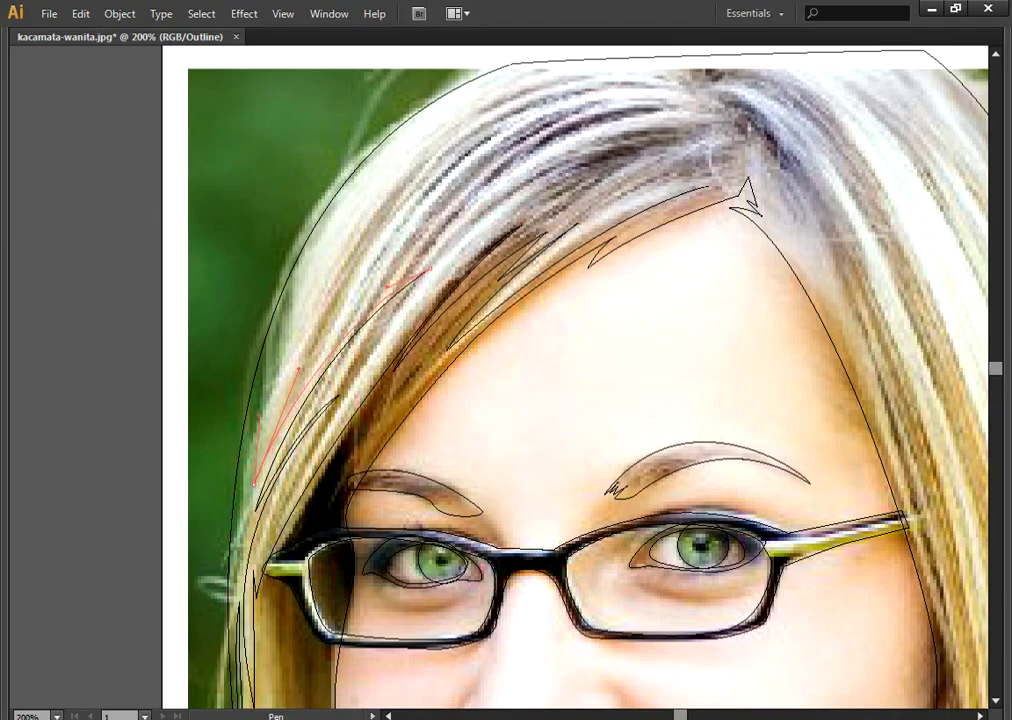
{"action": "left_click_drag", "start_coordinate": [430, 270], "coordinate": [374, 440]}
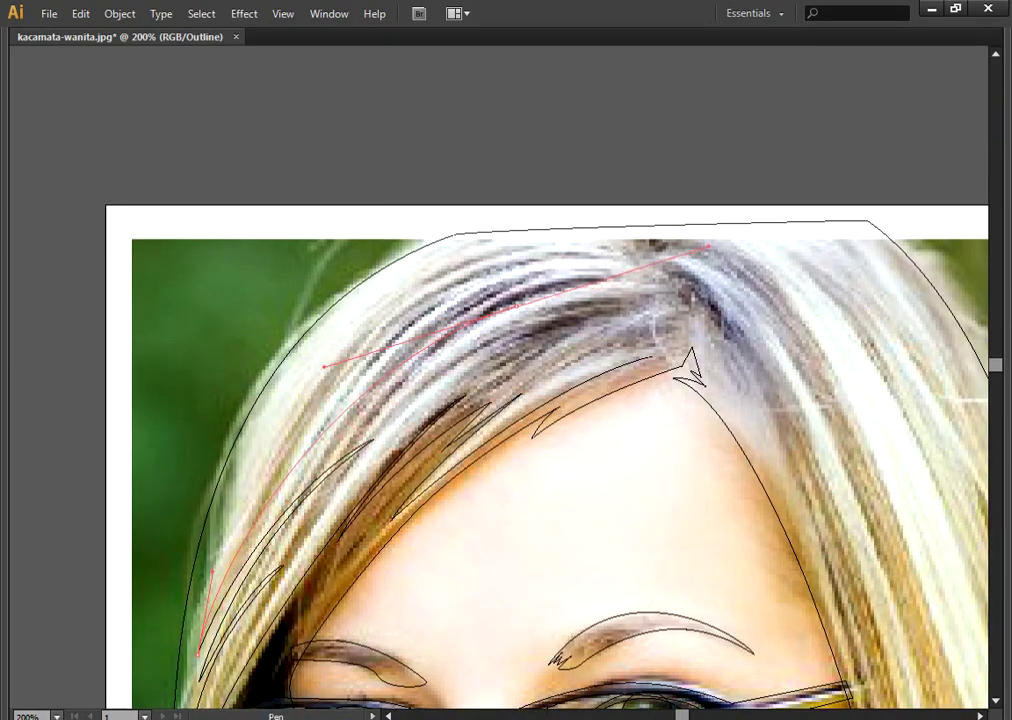
{"action": "left_click_drag", "start_coordinate": [310, 411], "coordinate": [375, 345]}
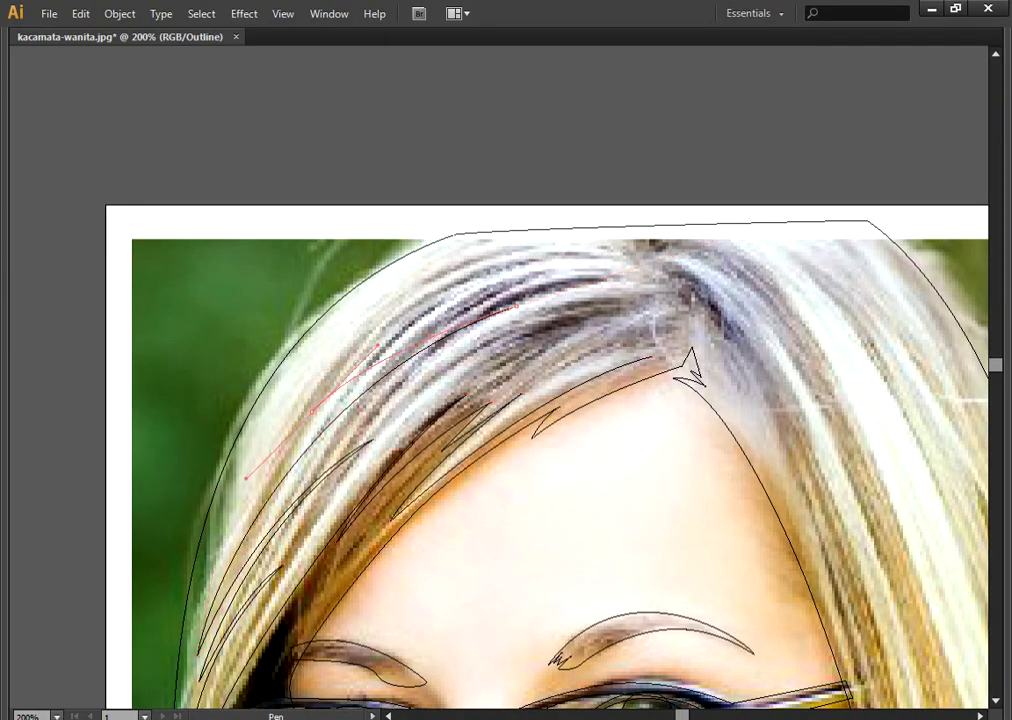
{"action": "left_click_drag", "start_coordinate": [245, 478], "coordinate": [255, 500]}
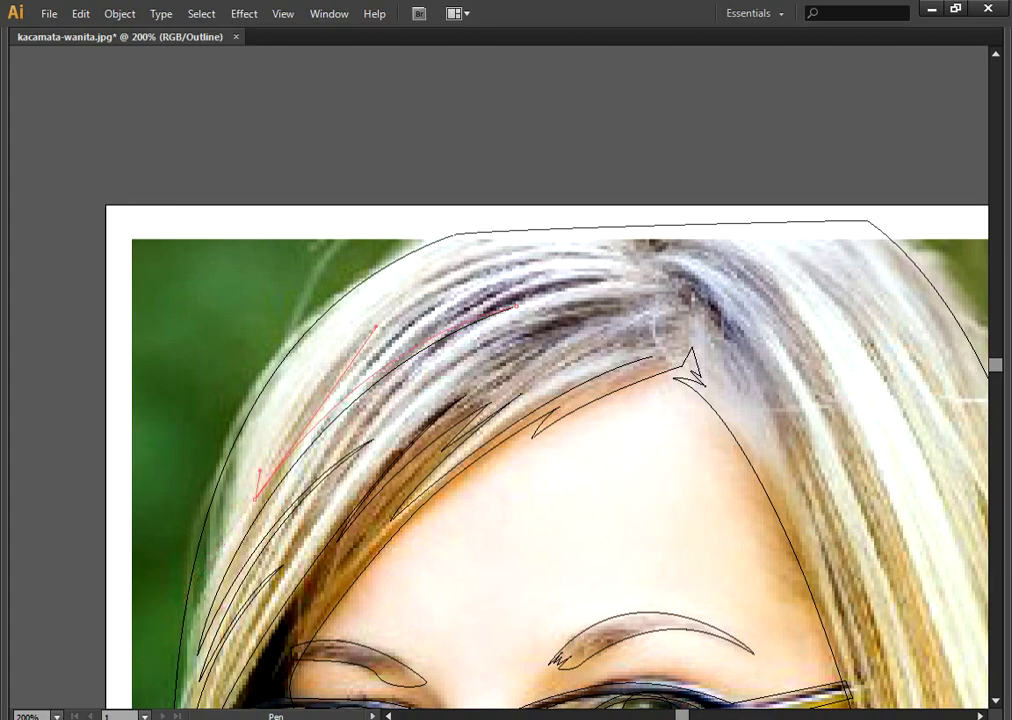
{"action": "left_click_drag", "start_coordinate": [595, 266], "coordinate": [770, 290]}
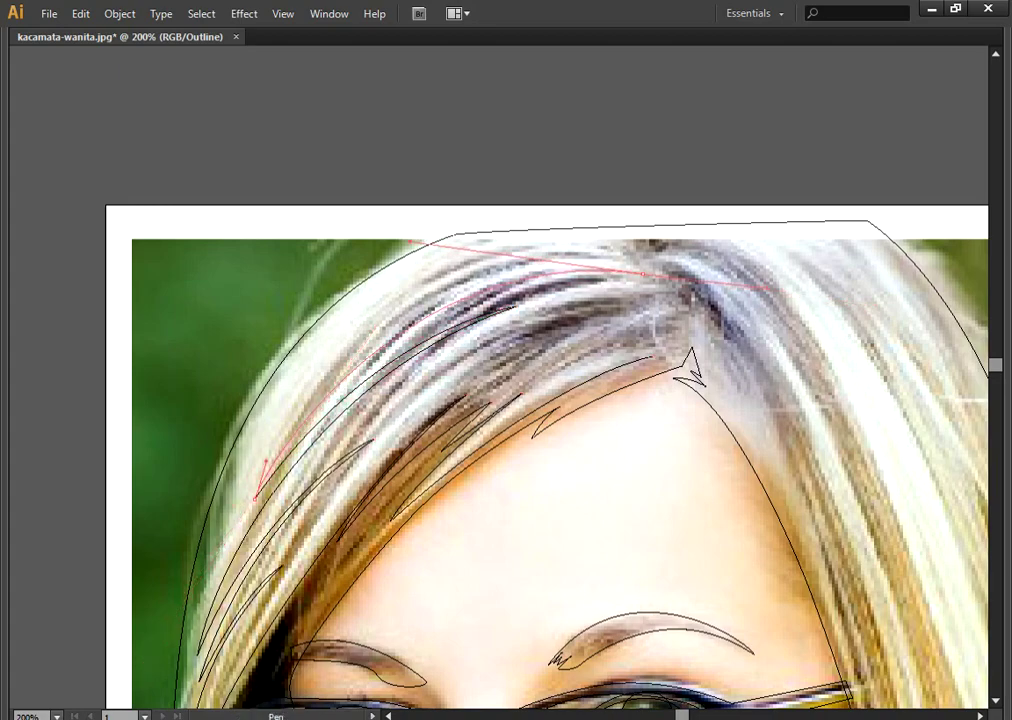
{"action": "left_click", "coordinate": [640, 273], "text": "alt"}
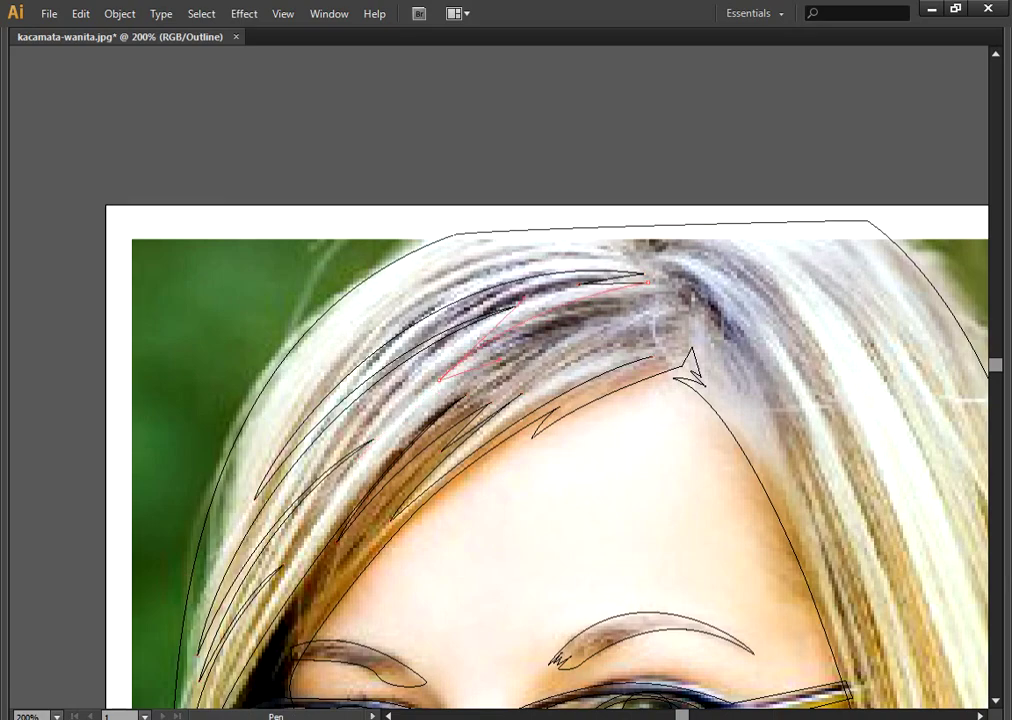
Step: Add another zigzag strand near the parting, then restore the panels and filled preview
{"action": "mouse_move", "coordinate": [480, 359]}
{"action": "left_mouse_down"}
{"action": "mouse_move", "coordinate": [520, 340]}
{"action": "mouse_move", "coordinate": [508, 354]}
{"action": "left_mouse_up"}
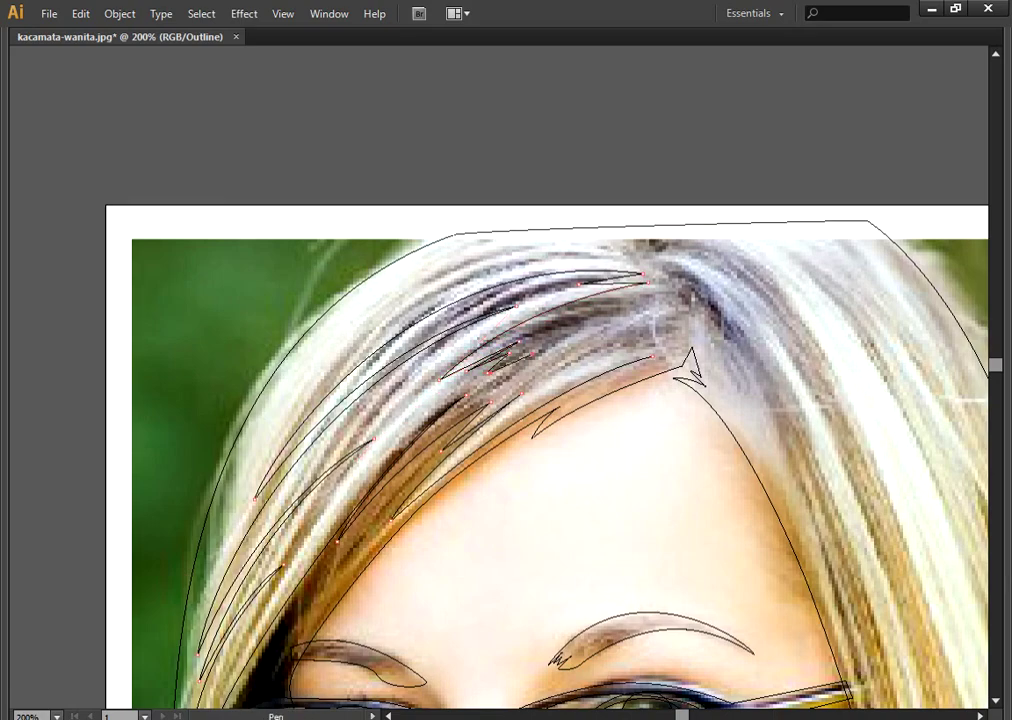
{"action": "left_click_drag", "start_coordinate": [620, 322], "coordinate": [645, 313]}
{"action": "left_click", "coordinate": [578, 369]}
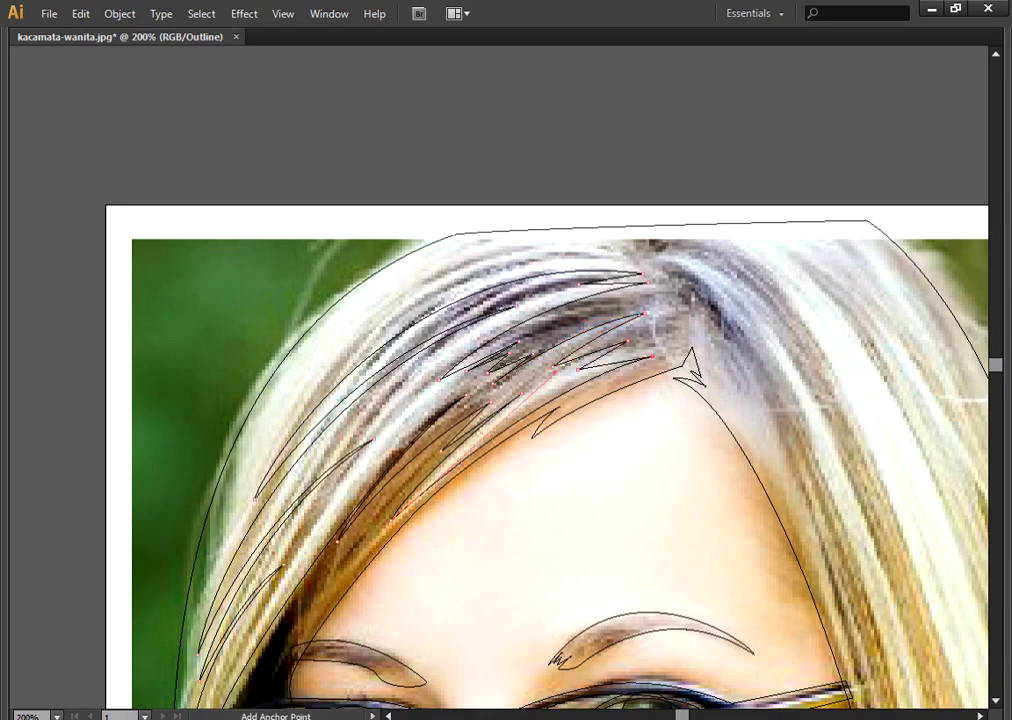
{"action": "left_click_drag", "start_coordinate": [578, 369], "coordinate": [462, 369]}
{"action": "key", "text": "Tab"}
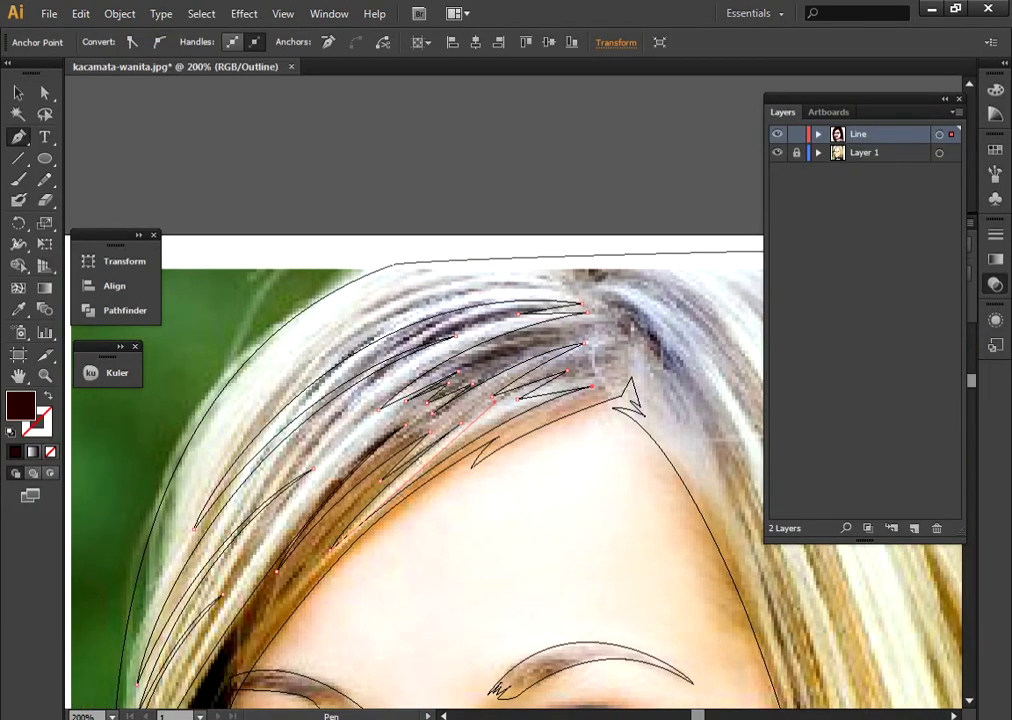
{"action": "key", "text": "ctrl+y"}
Step: Give the left hair strands a white fill, check them with the photo hidden, then return to Outline
{"action": "key", "text": "v"}
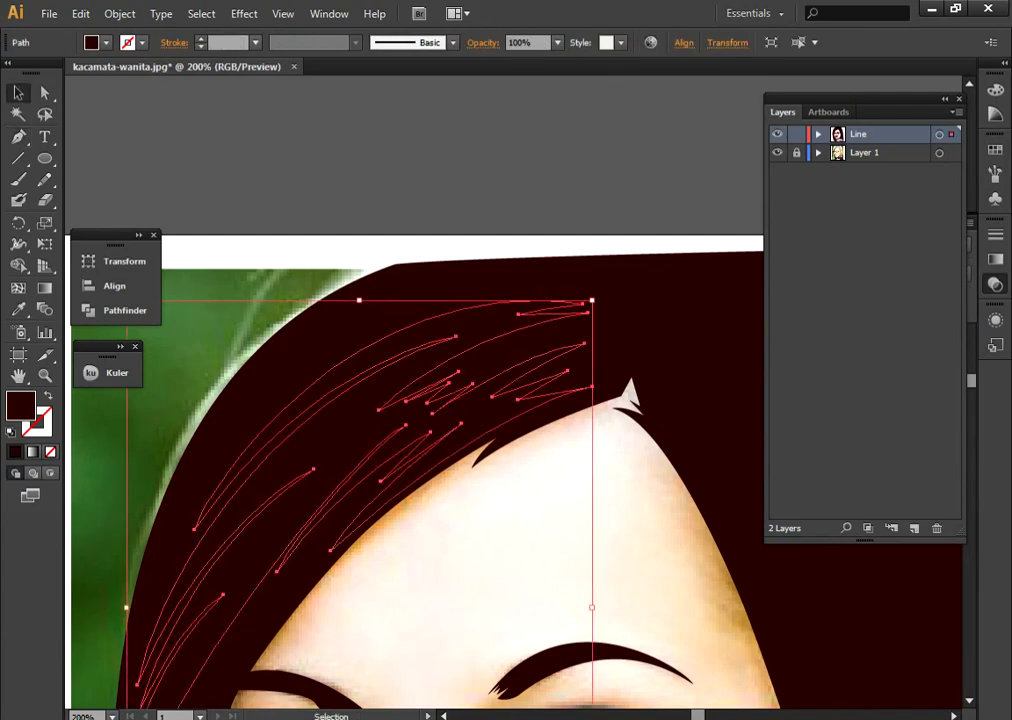
{"action": "key", "text": "d"}
{"action": "key", "text": "ctrl+shift+a"}
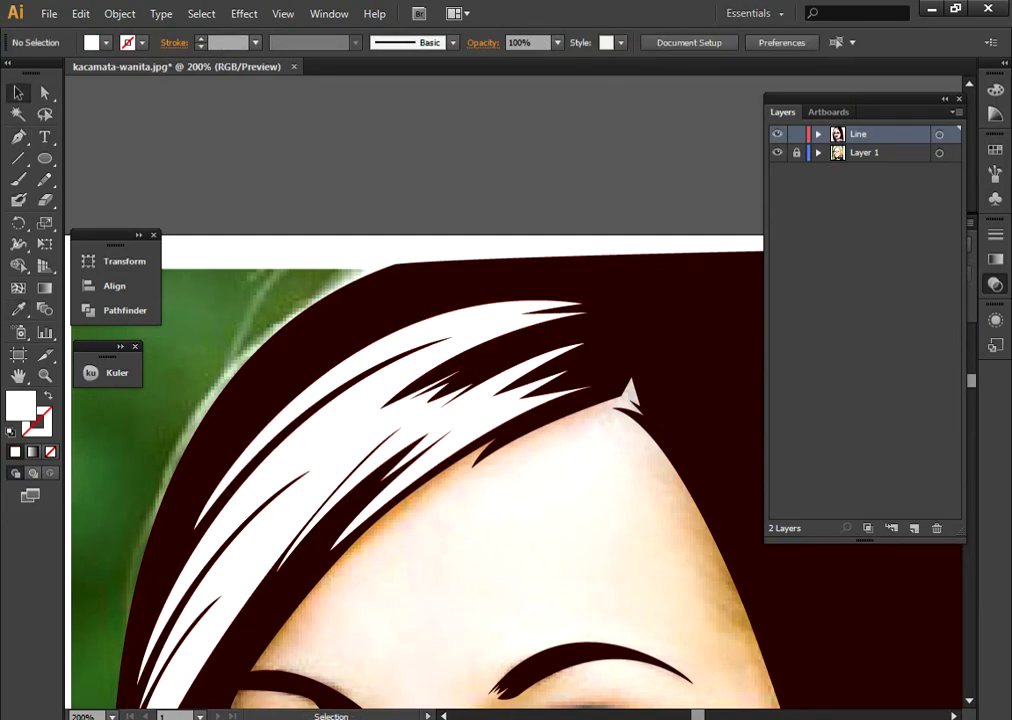
{"action": "key", "text": "ctrl+1"}
{"action": "left_click_drag", "start_coordinate": [500, 500], "coordinate": [483, 413]}
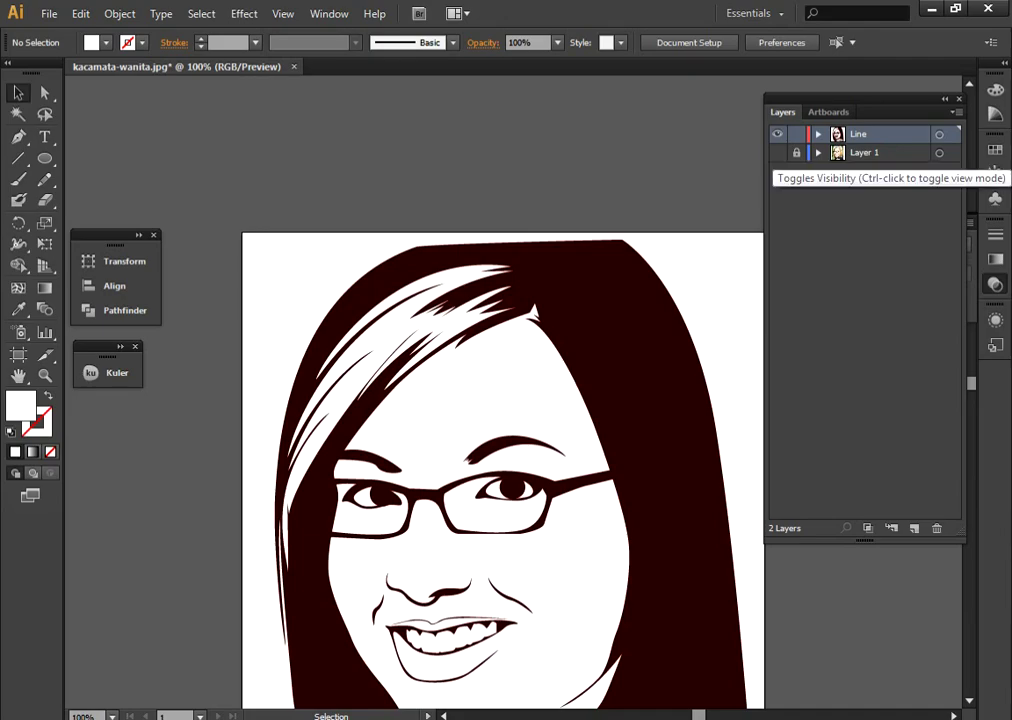
{"action": "left_click", "coordinate": [777, 152]}
{"action": "scroll", "coordinate": [545, 272], "scroll_direction": "up", "scroll_amount": 1}
{"action": "key", "text": "ctrl+y"}
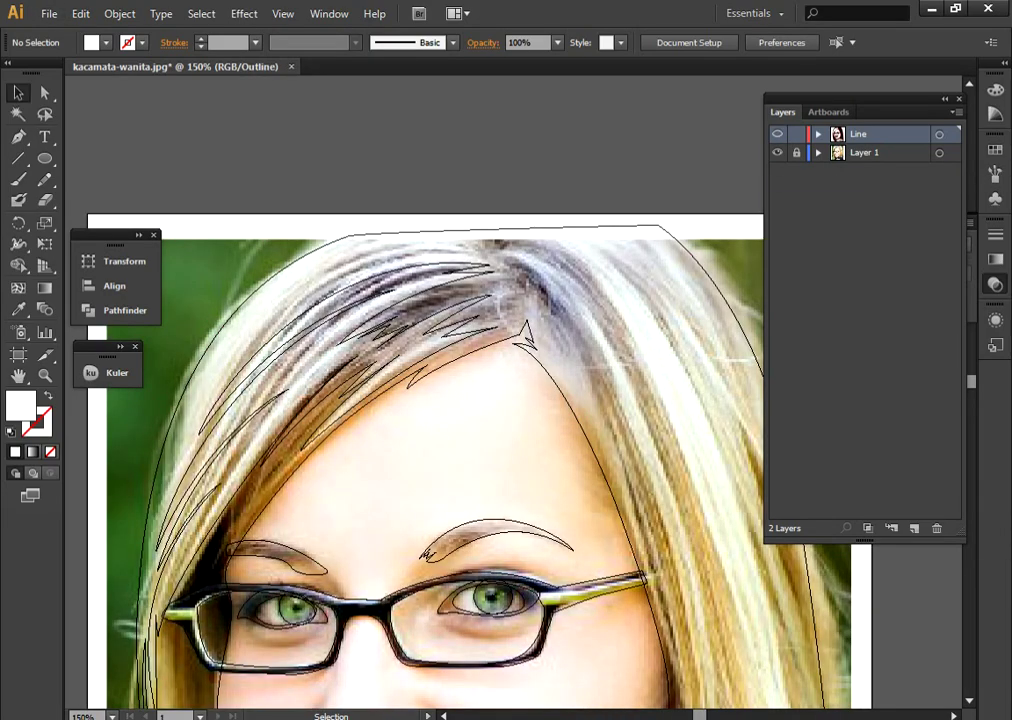
{"action": "key", "text": "Tab"}
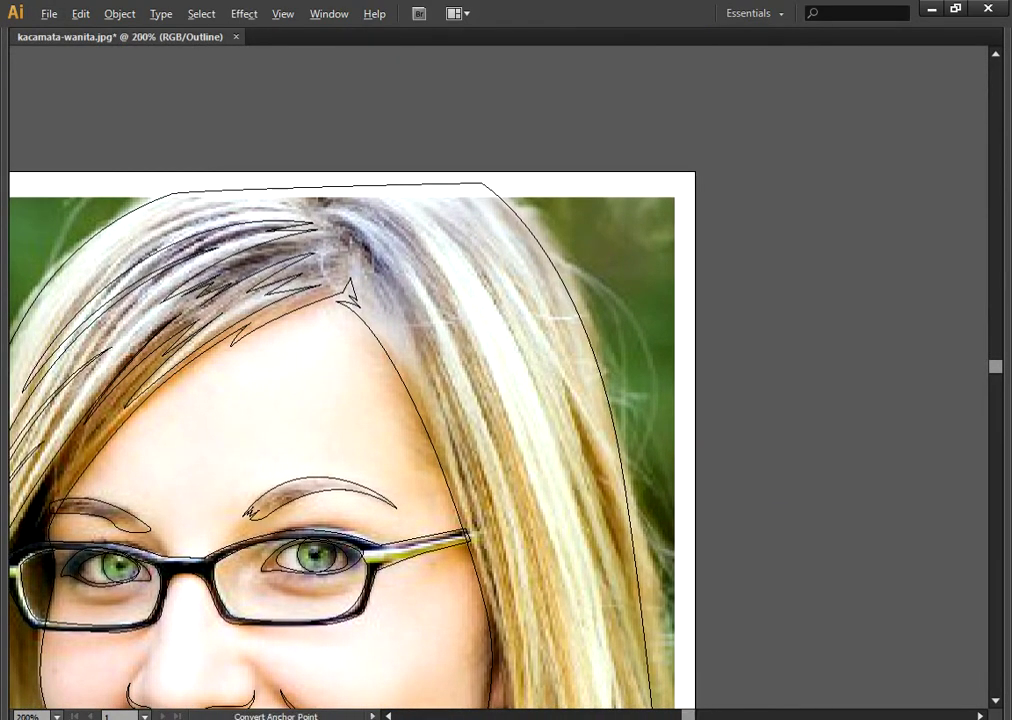
Step: Draw a closed, tapered highlight strand running down the right-side hair from the parting
{"action": "scroll", "coordinate": [287, 375], "scroll_direction": "up", "scroll_amount": 1}
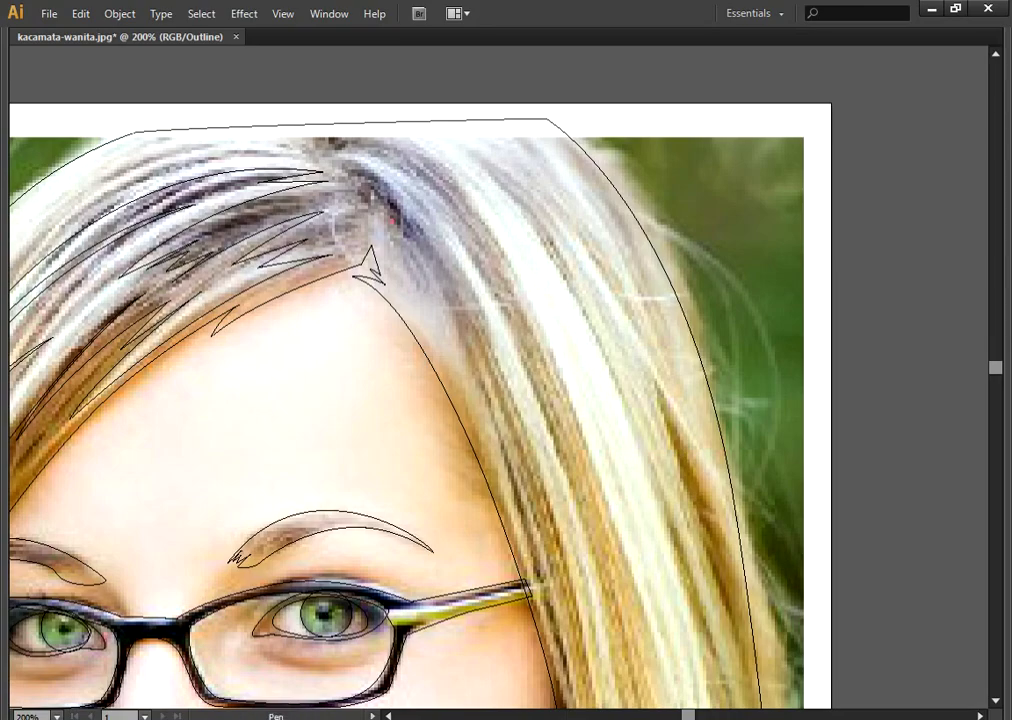
{"action": "mouse_move", "coordinate": [487, 420]}
{"action": "left_mouse_down"}
{"action": "mouse_move", "coordinate": [509, 500]}
{"action": "mouse_move", "coordinate": [505, 478]}
{"action": "left_mouse_up"}
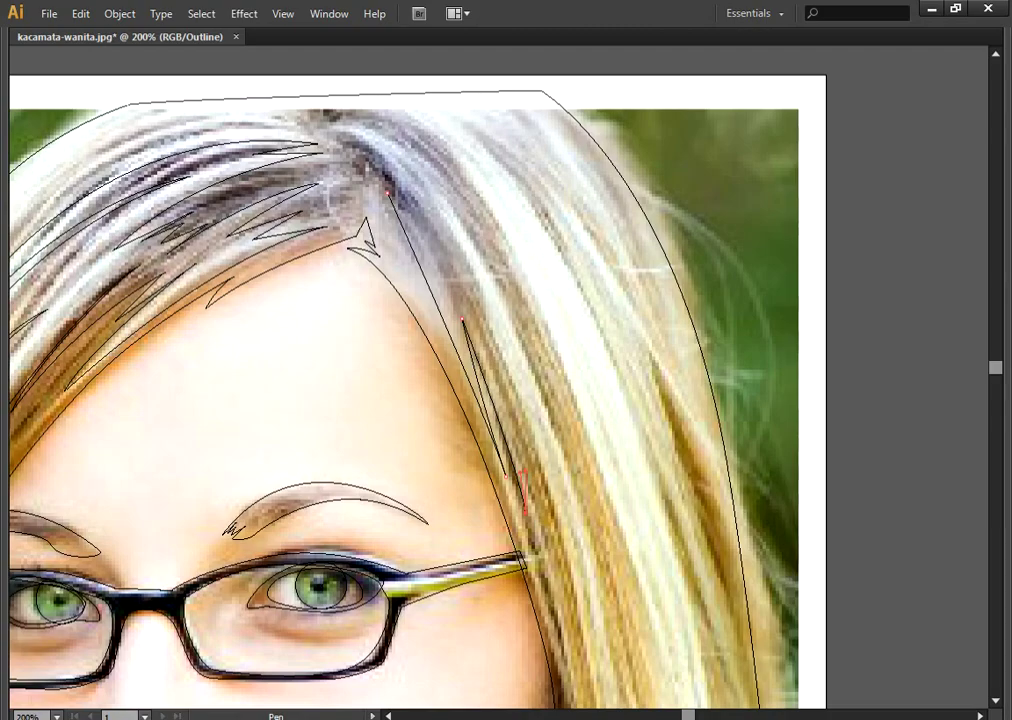
{"action": "left_click_drag", "start_coordinate": [350, 400], "coordinate": [335, 200]}
{"action": "left_click_drag", "start_coordinate": [582, 520], "coordinate": [583, 690]}
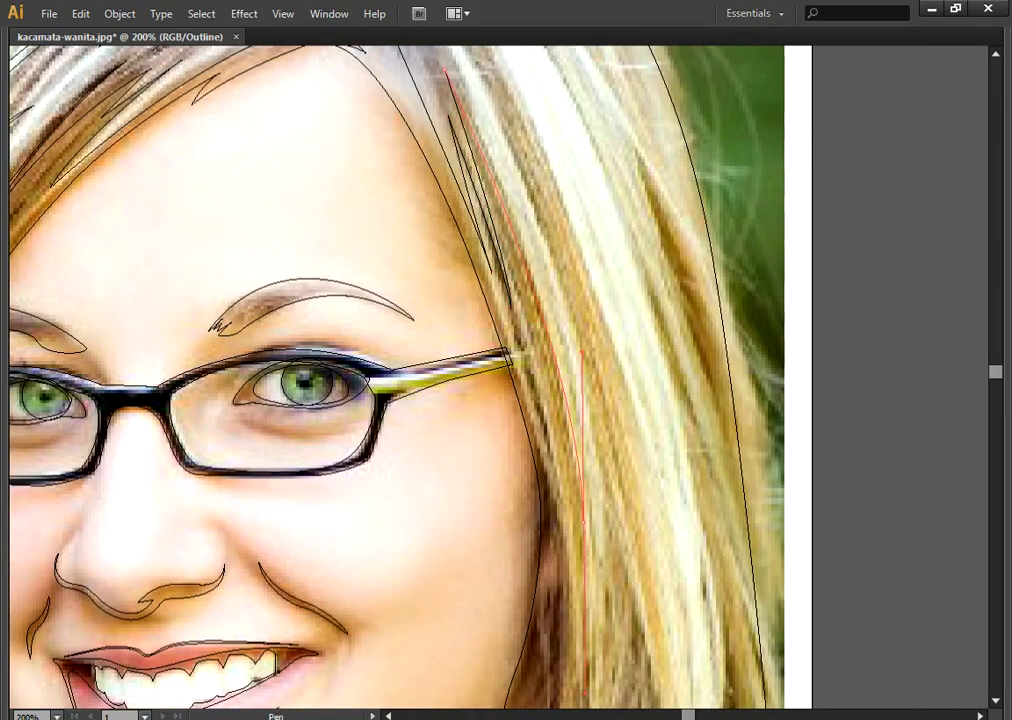
{"action": "left_click", "coordinate": [582, 520], "text": "alt"}
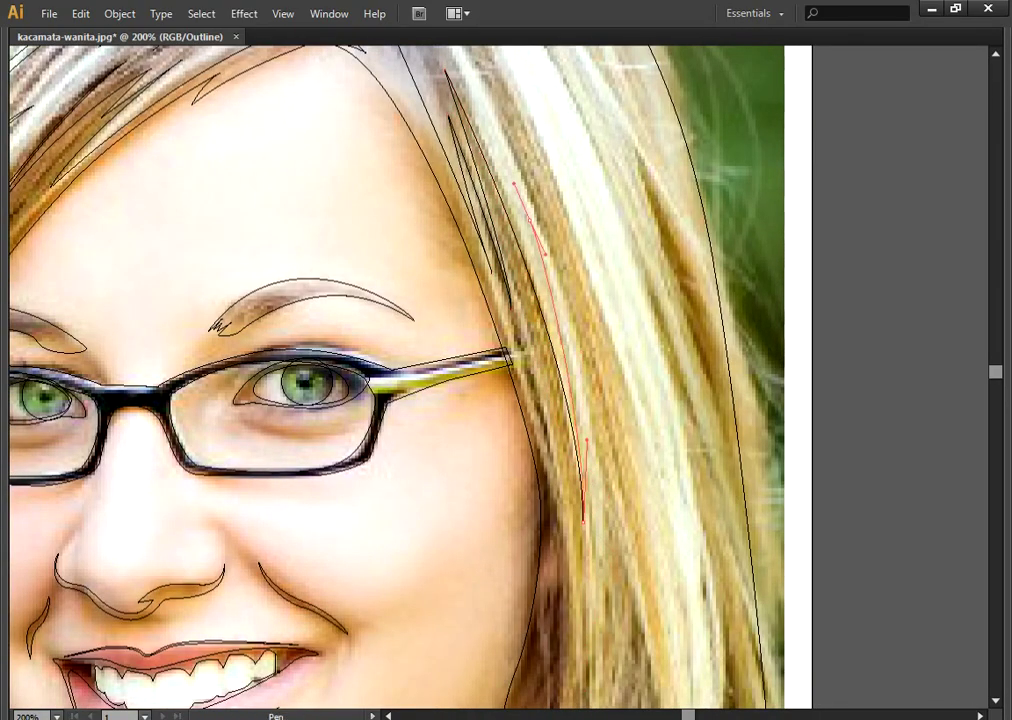
{"action": "left_click", "coordinate": [510, 165]}
{"action": "left_click_drag", "start_coordinate": [600, 560], "coordinate": [583, 363]}
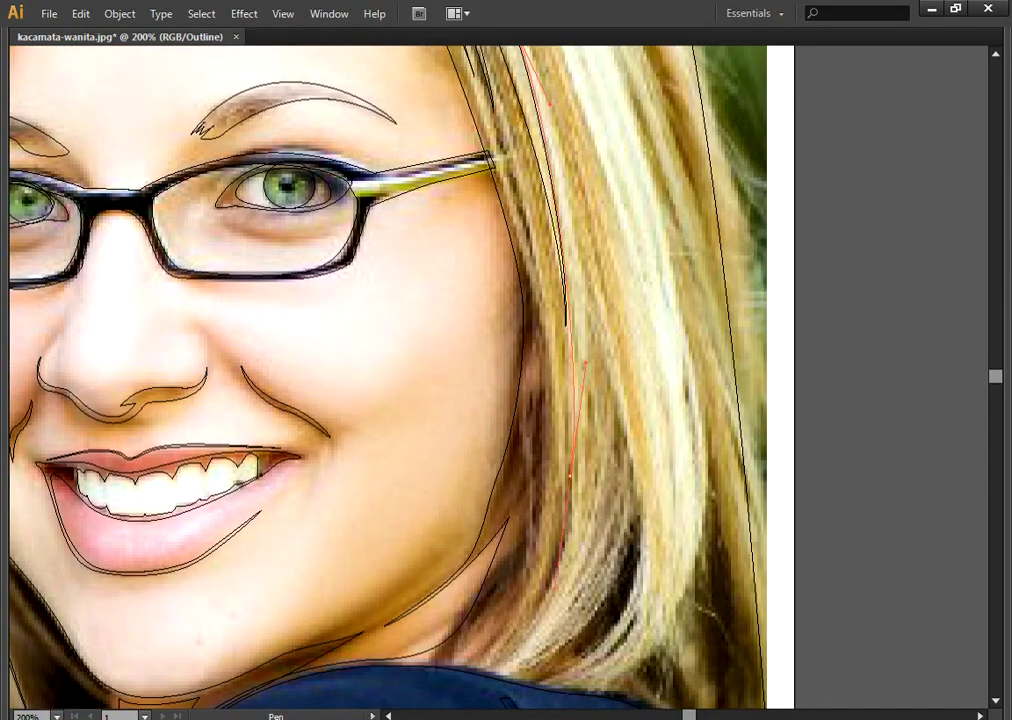
{"action": "left_click_drag", "start_coordinate": [570, 475], "coordinate": [550, 615]}
{"action": "mouse_move", "coordinate": [560, 200]}
{"action": "left_mouse_down"}
{"action": "mouse_move", "coordinate": [530, 550]}
{"action": "mouse_move", "coordinate": [610, 687]}
{"action": "left_mouse_up"}
{"action": "left_click_drag", "start_coordinate": [519, 371], "coordinate": [628, 510]}
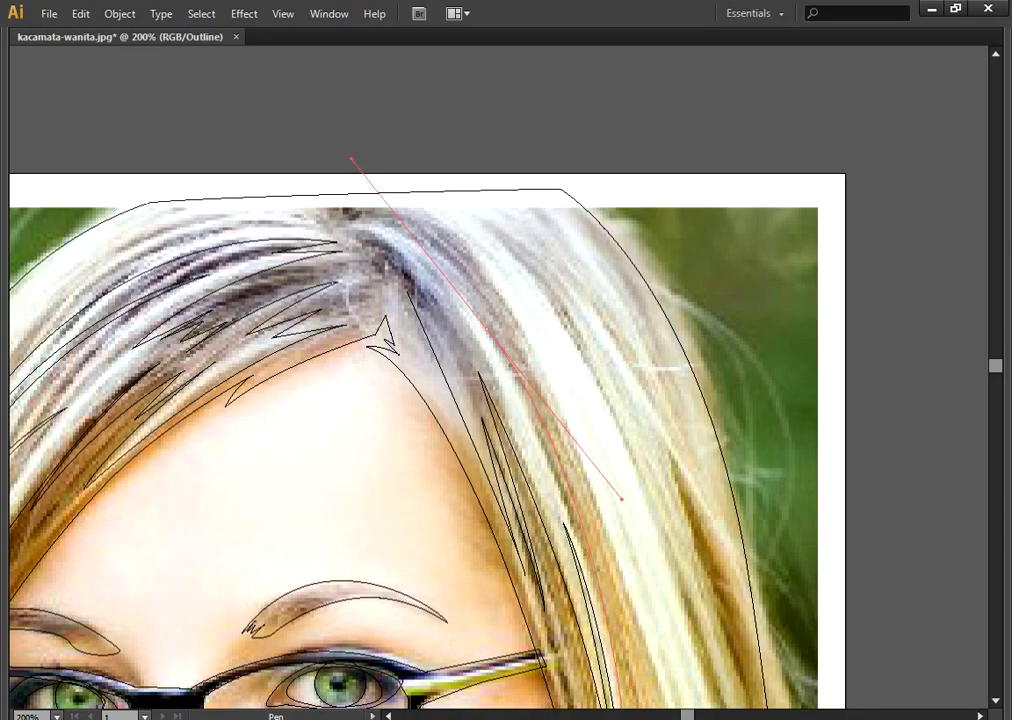
{"action": "left_click", "coordinate": [406, 292]}
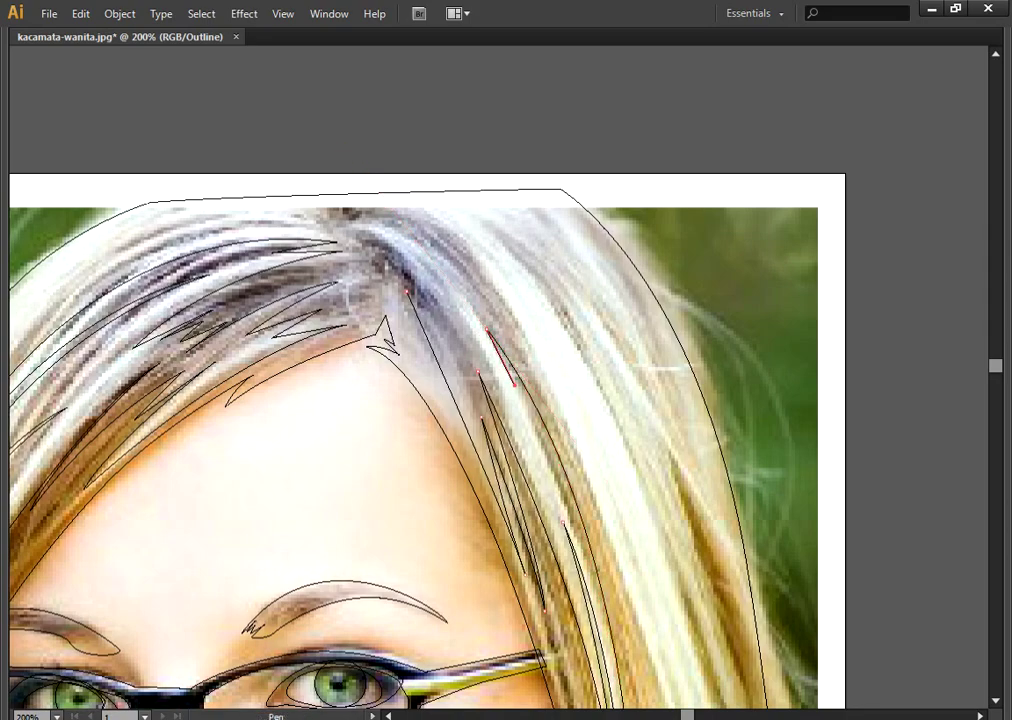
Step: Start another strand at the hairline, then restore the panels and preview the filled artwork
{"action": "left_click_drag", "start_coordinate": [363, 224], "coordinate": [421, 236]}
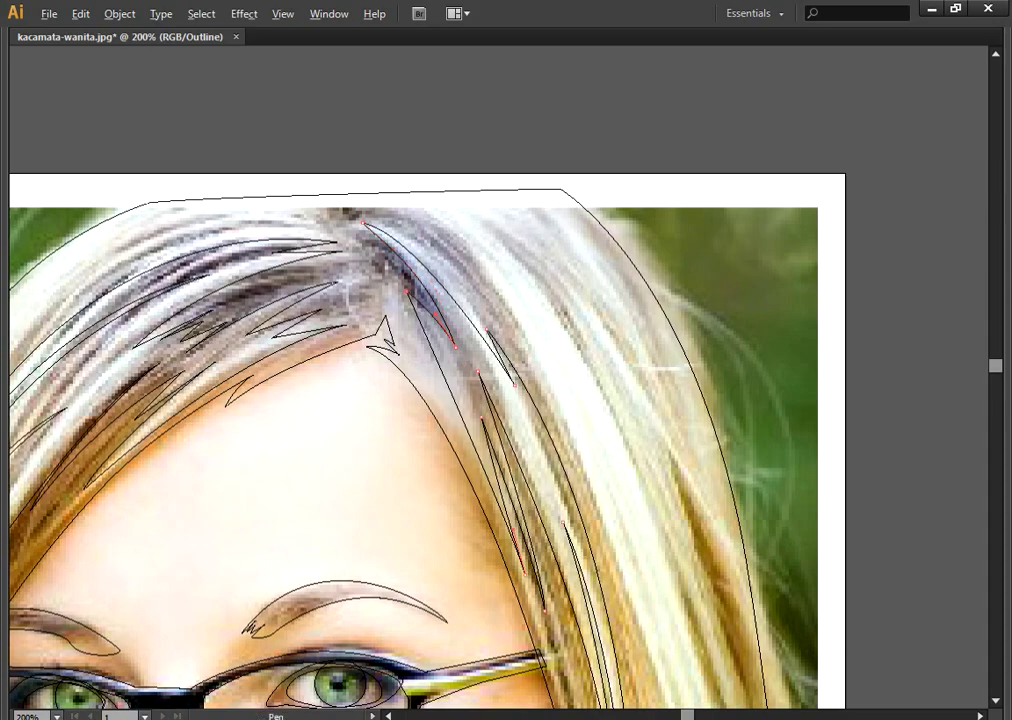
{"action": "key", "text": "ctrl+minus"}
{"action": "left_click_drag", "start_coordinate": [540, 310], "coordinate": [441, 168]}
{"action": "key", "text": "Tab"}
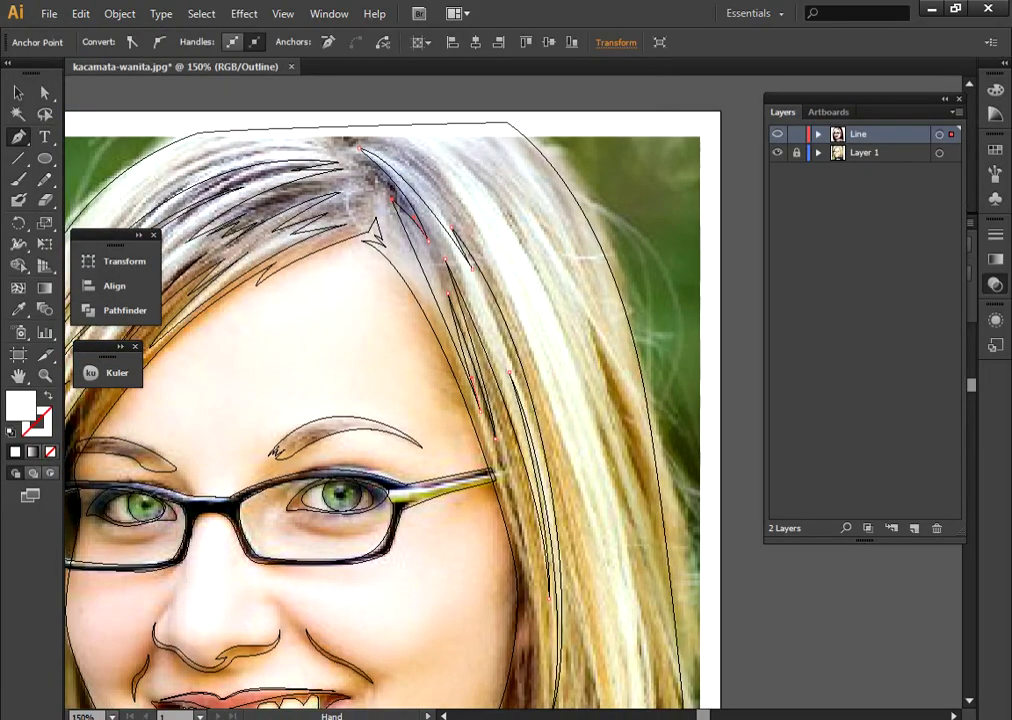
{"action": "key", "text": "ctrl+y"}
Step: Deselect all, hide the Layer 1 reference photo, and fit the whole page with the Selection tool active
{"action": "key", "text": "ctrl+shift+a"}
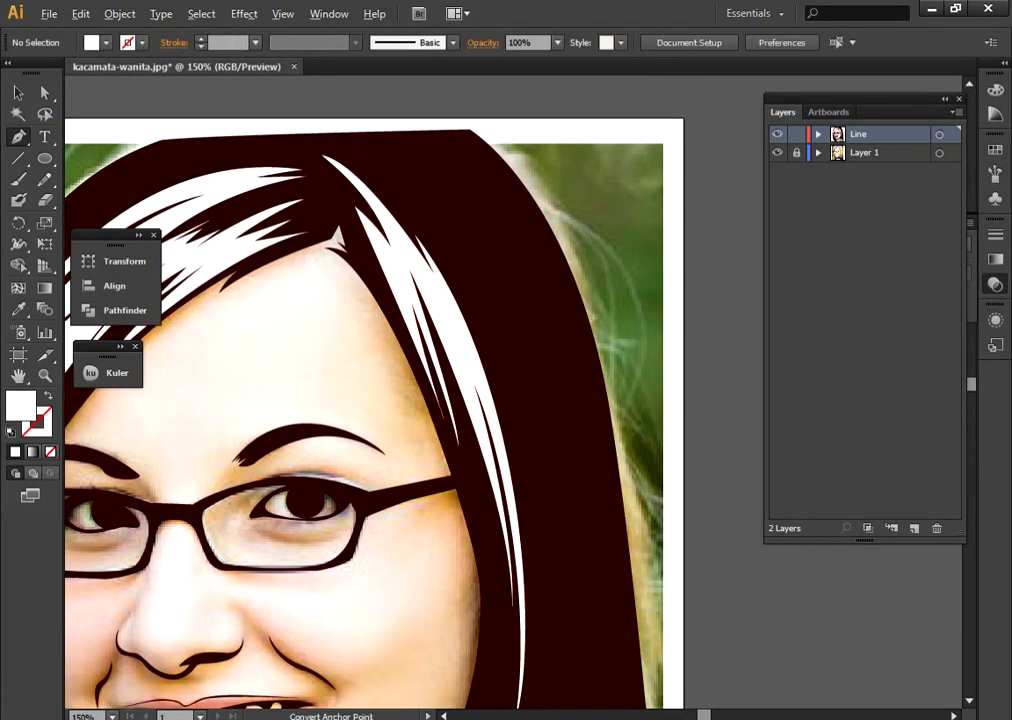
{"action": "key", "text": "ctrl+0"}
{"action": "left_click", "coordinate": [777, 152]}
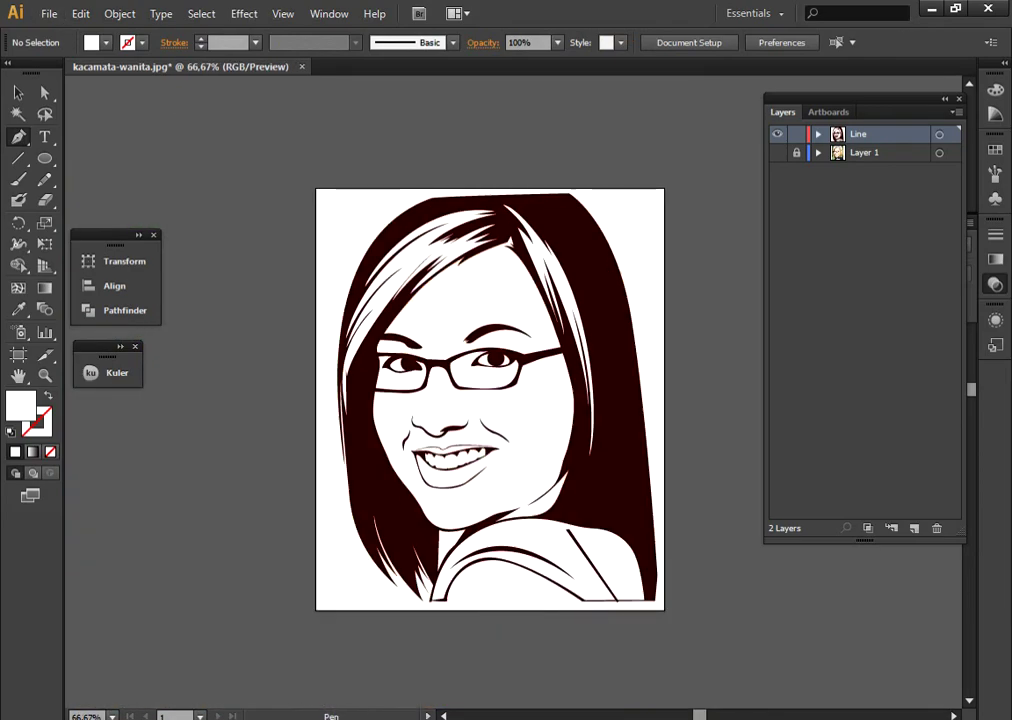
{"action": "scroll", "coordinate": [589, 297], "scroll_direction": "up", "scroll_amount": 1}
{"action": "scroll", "coordinate": [440, 400], "scroll_direction": "down", "scroll_amount": 1}
{"action": "key", "text": "v"}
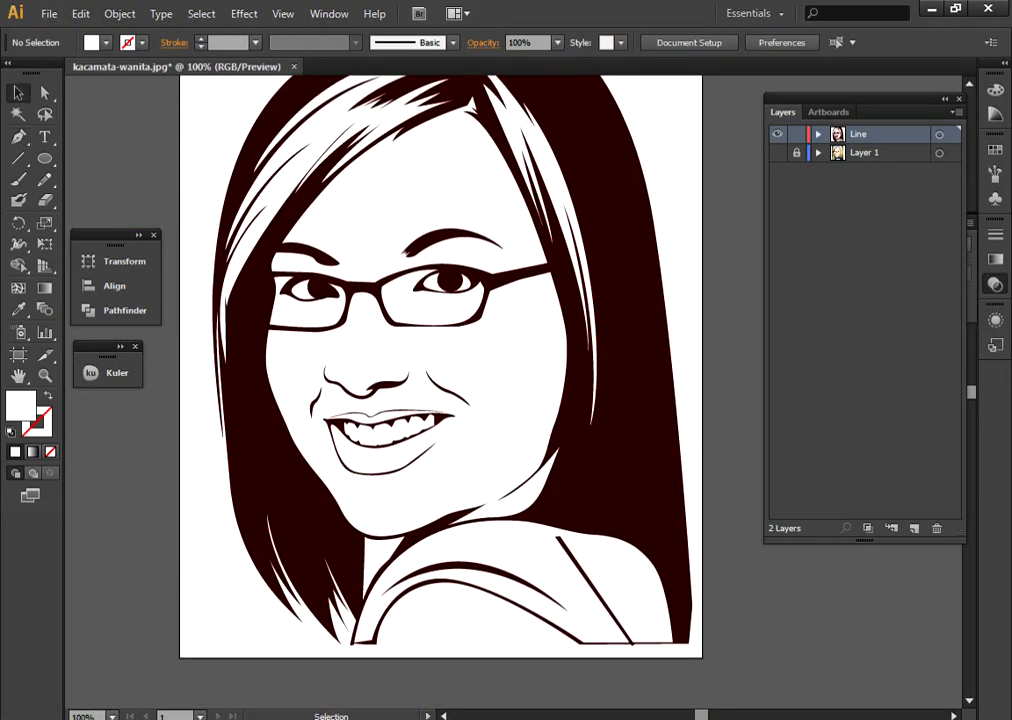
{"action": "key", "text": "ctrl+0"}
{"action": "scroll", "coordinate": [555, 314], "scroll_direction": "up", "scroll_amount": 1}
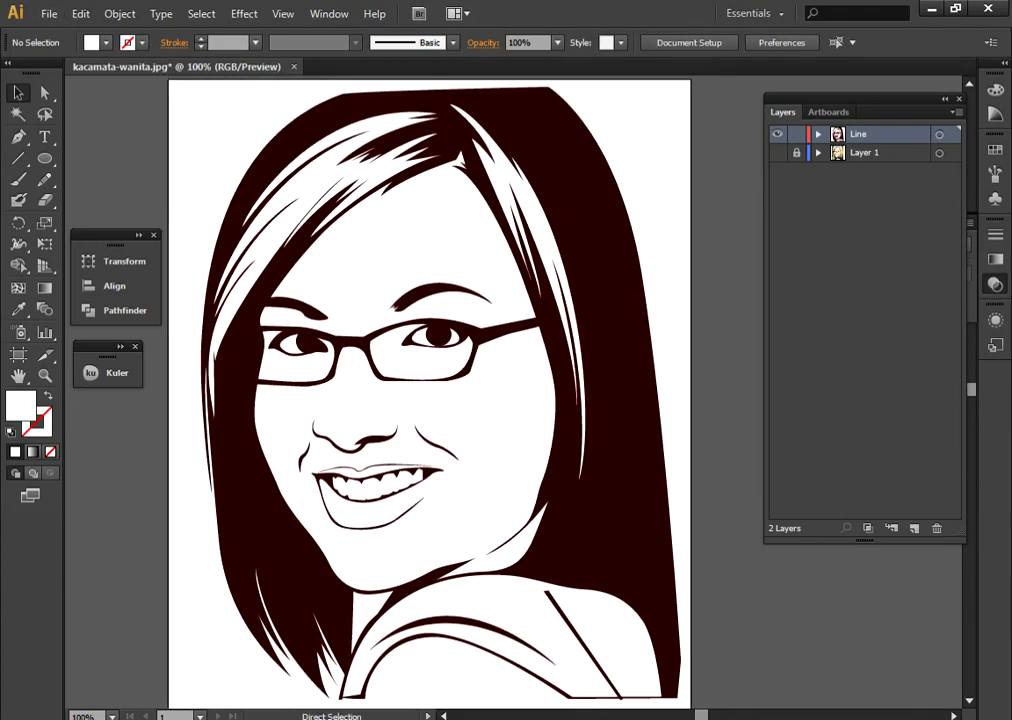
Step: Save the portrait as kacamata-wanita in Adobe Illustrator (*.AI) format with default options
{"action": "key", "text": "ctrl+shift+s"}
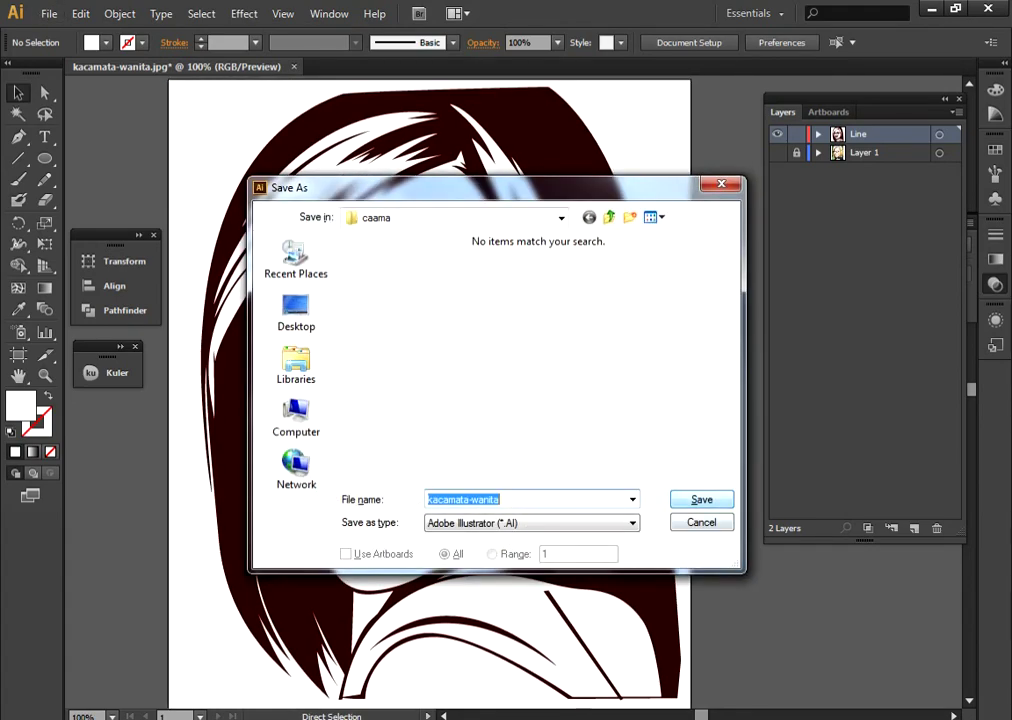
{"action": "key", "text": "Escape"}
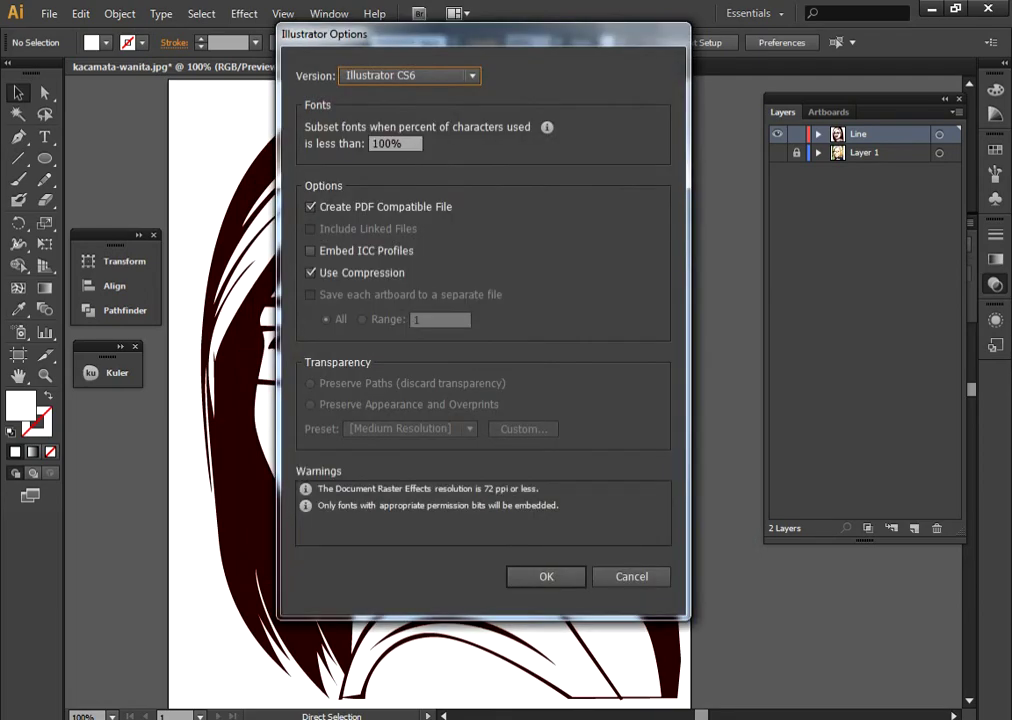
{"action": "key", "text": "Escape"}
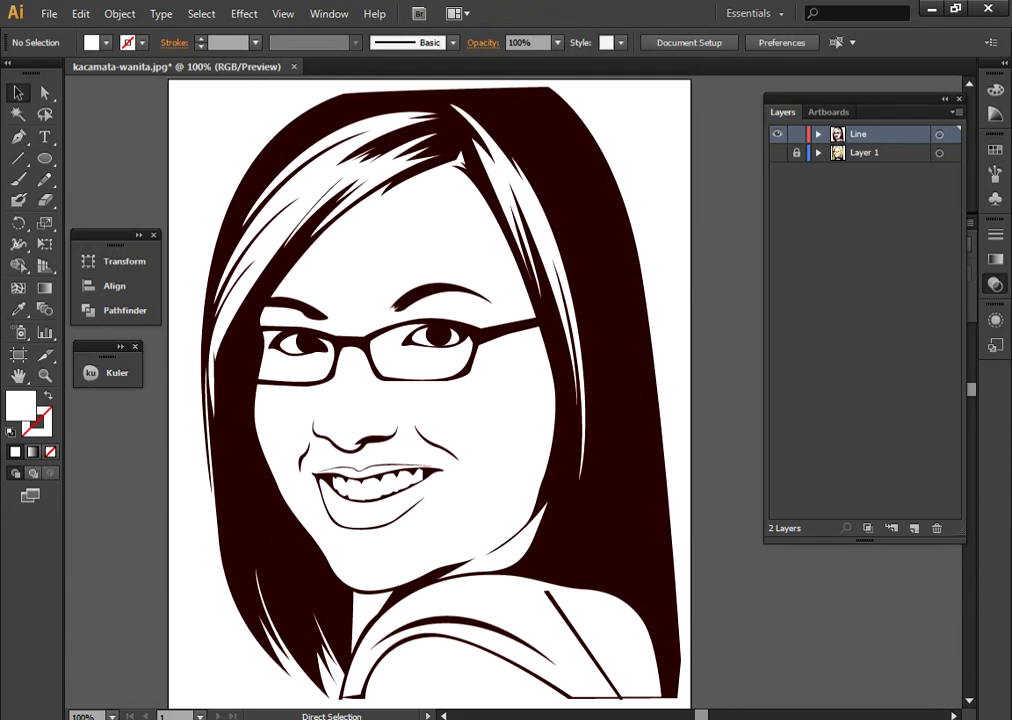